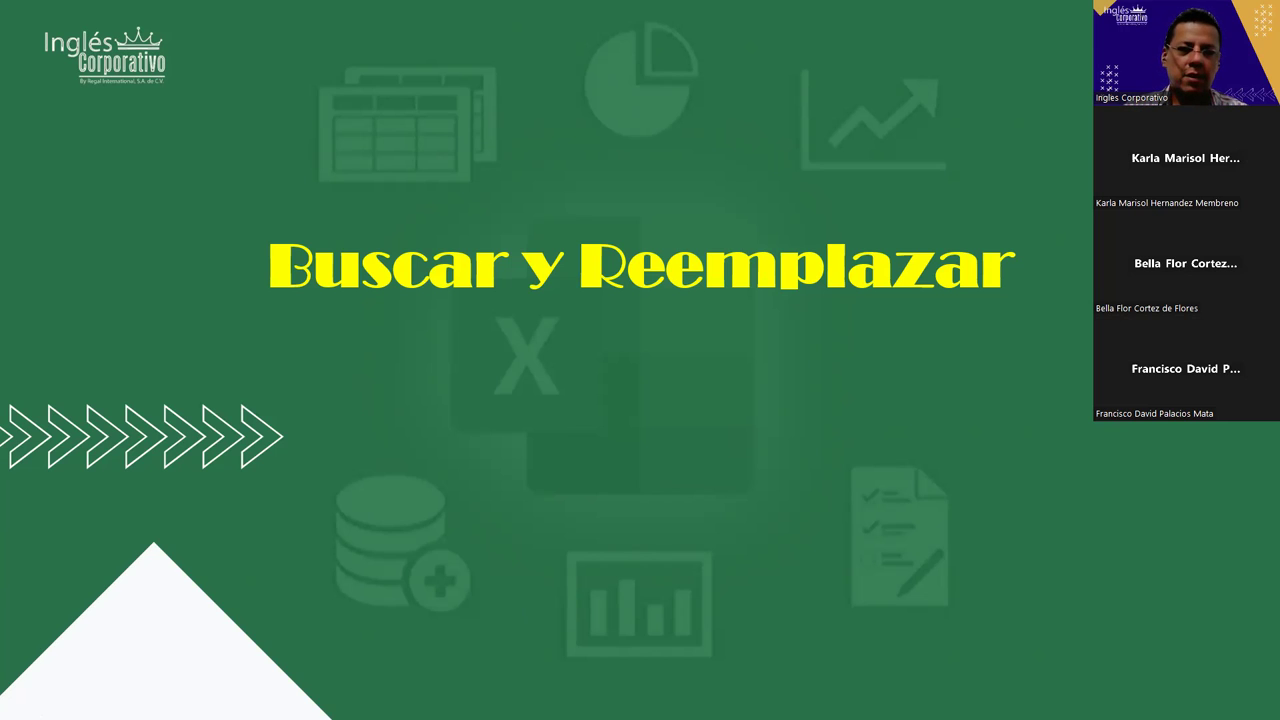
# Step: Advance the slideshow to the Objetivo slide about find and replace in large databases
pyautogui.press('Right')
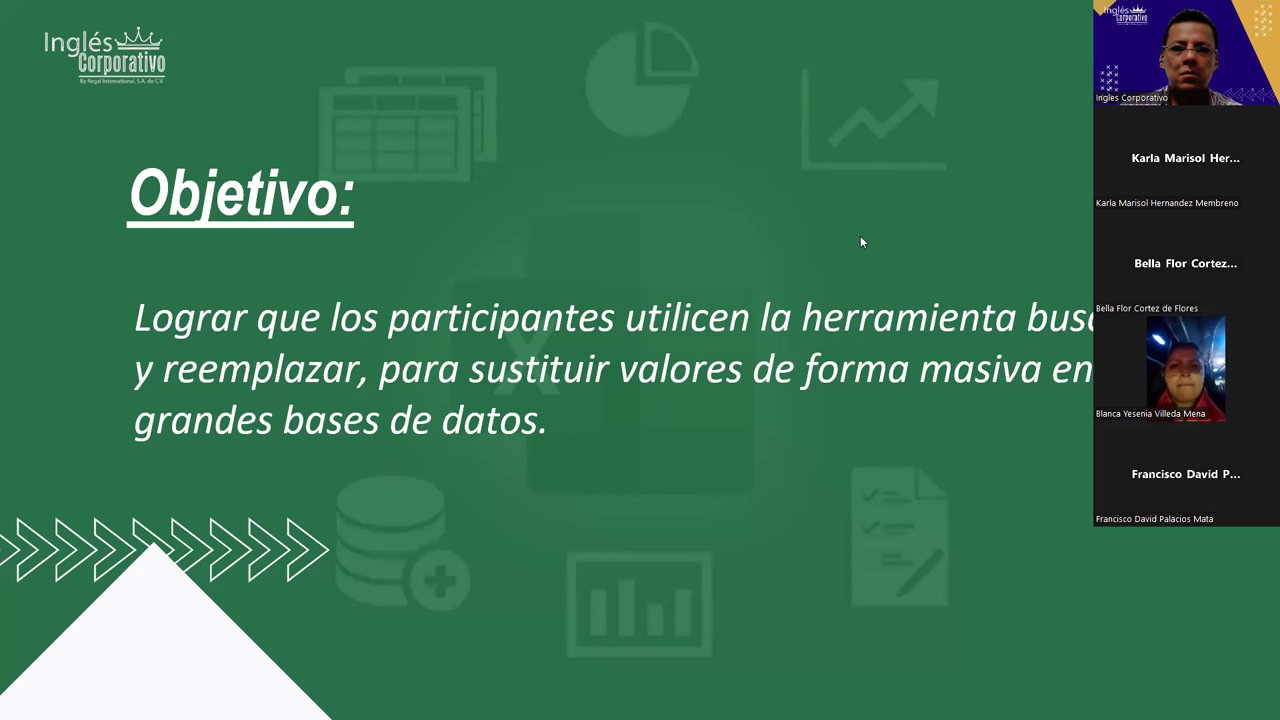
# Step: Advance one more slide, then switch to the Buscar y Reemplazar Excel workbook
pyautogui.press('Right')
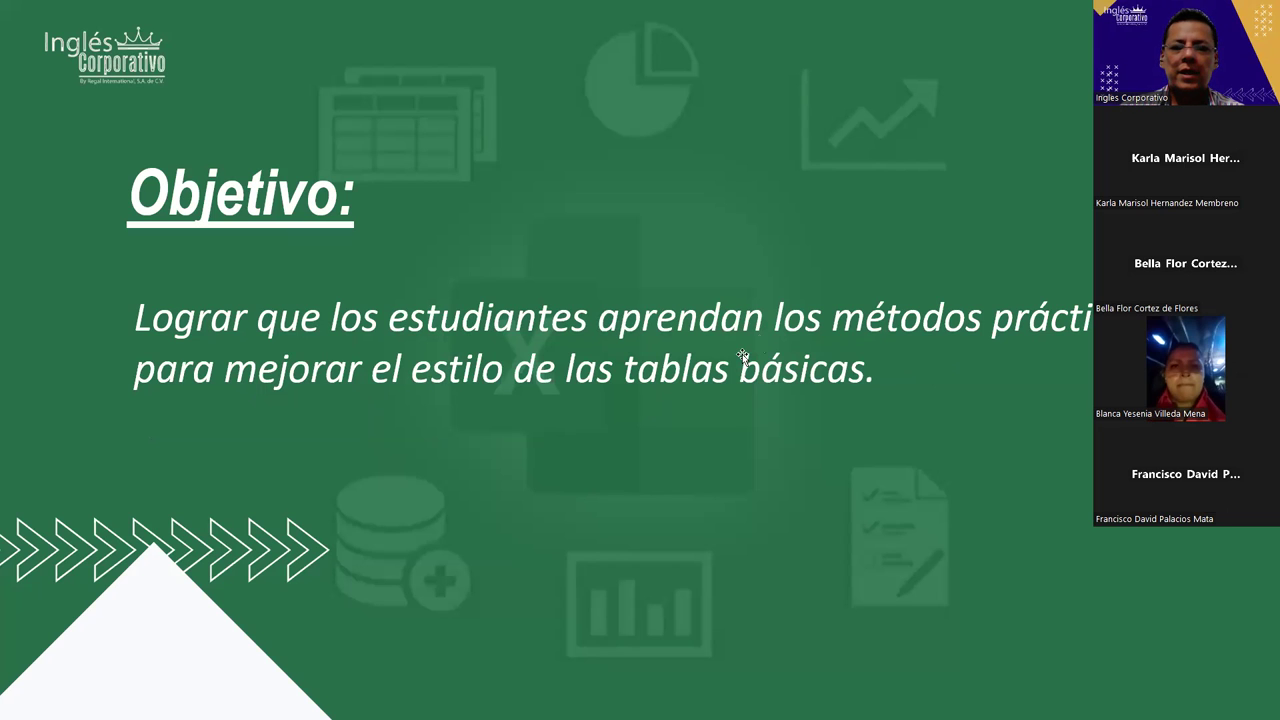
pyautogui.hotkey('alt', 'Tab')
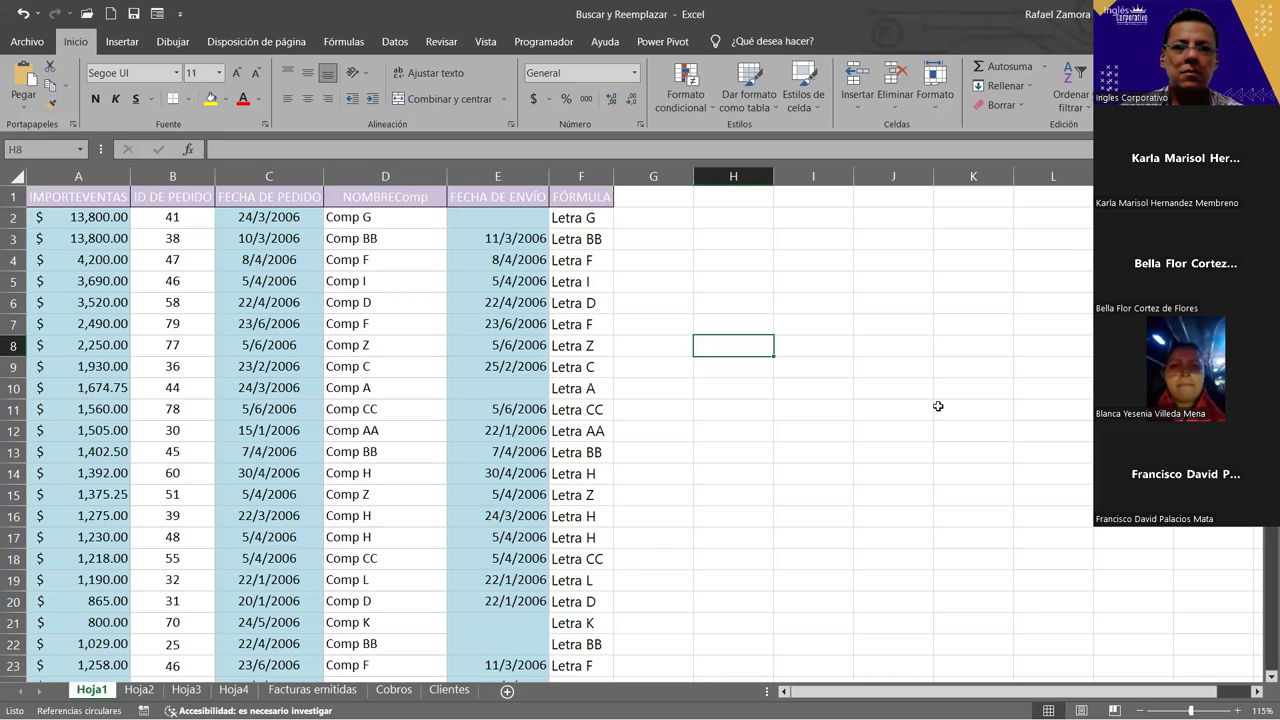
pyautogui.hotkey('ctrl', 'b')
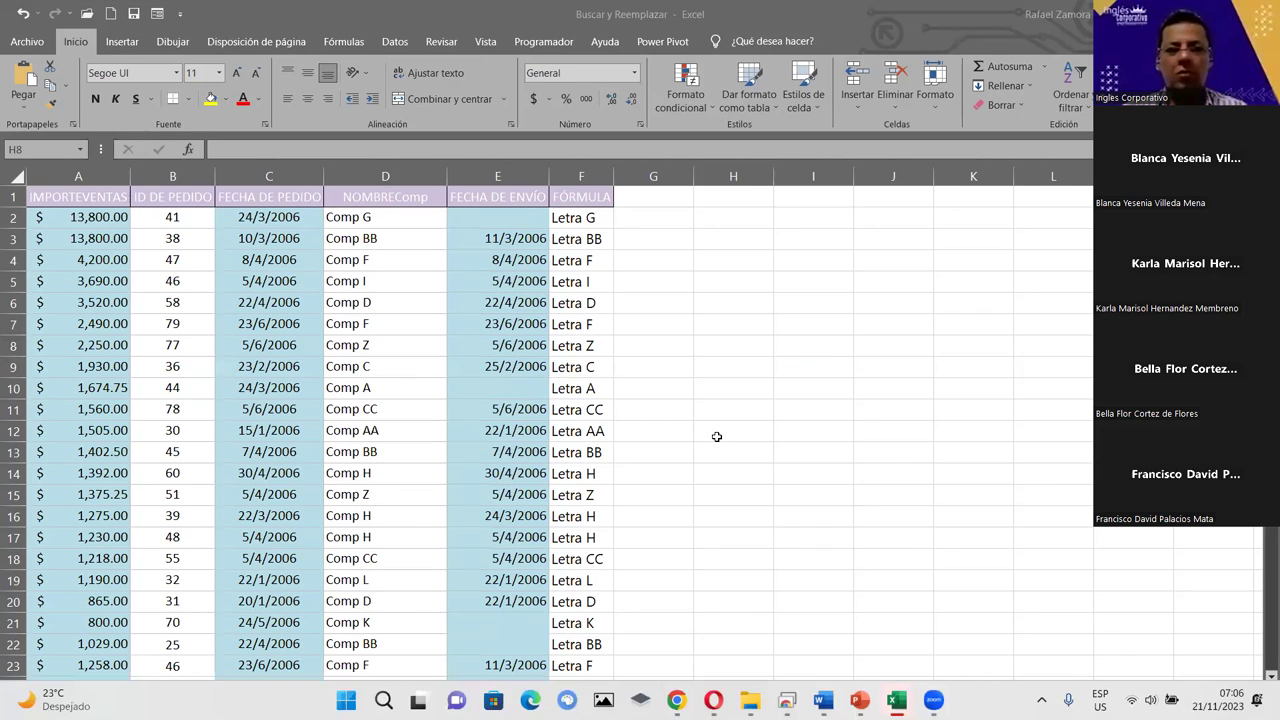
pyautogui.click(716, 437)
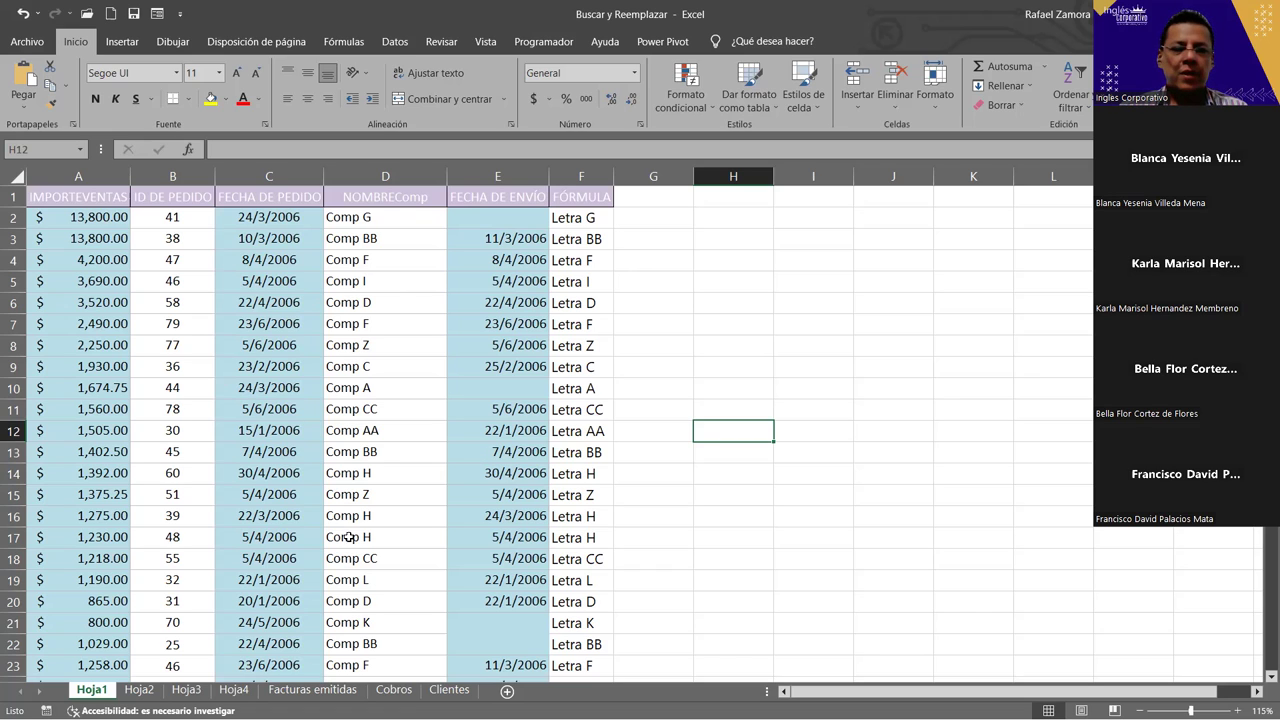
# Step: Review the BUSCARV formulas in F6 and F7 and the company names on Hoja2
pyautogui.click(141, 691)
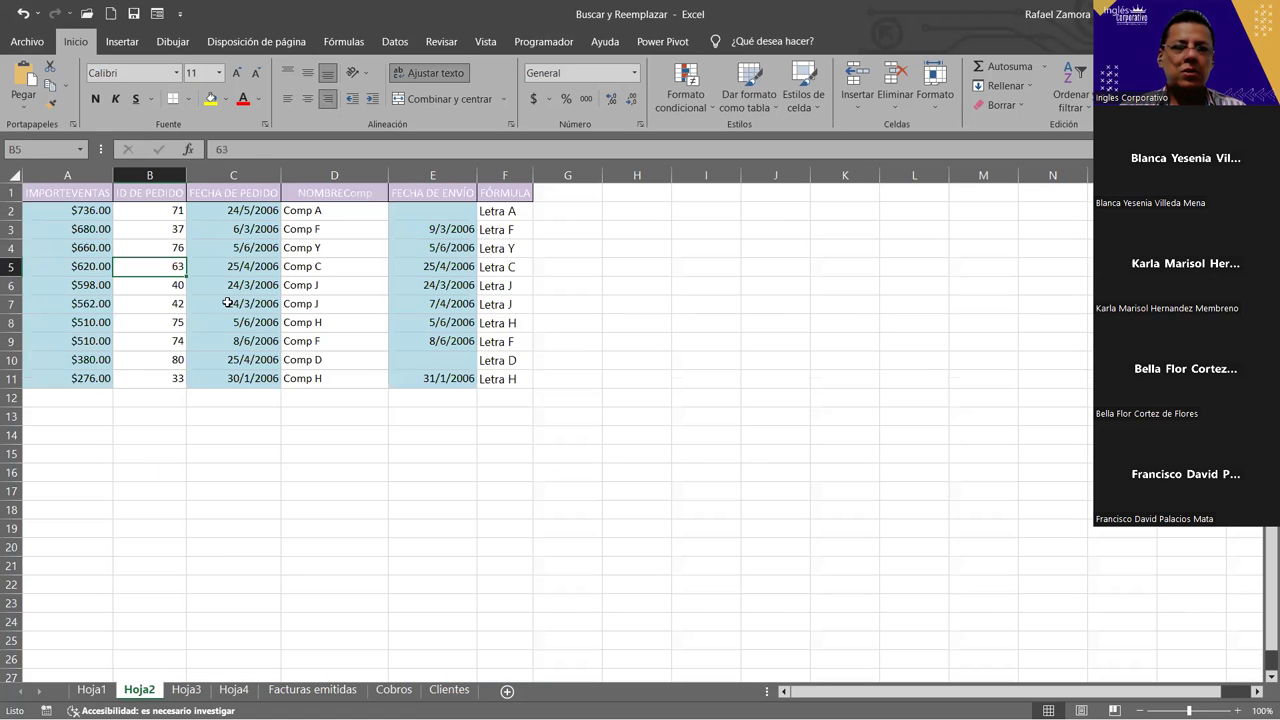
pyautogui.click(498, 298)
pyautogui.click(414, 316)
pyautogui.click(303, 323)
pyautogui.click(163, 308)
pyautogui.click(320, 301)
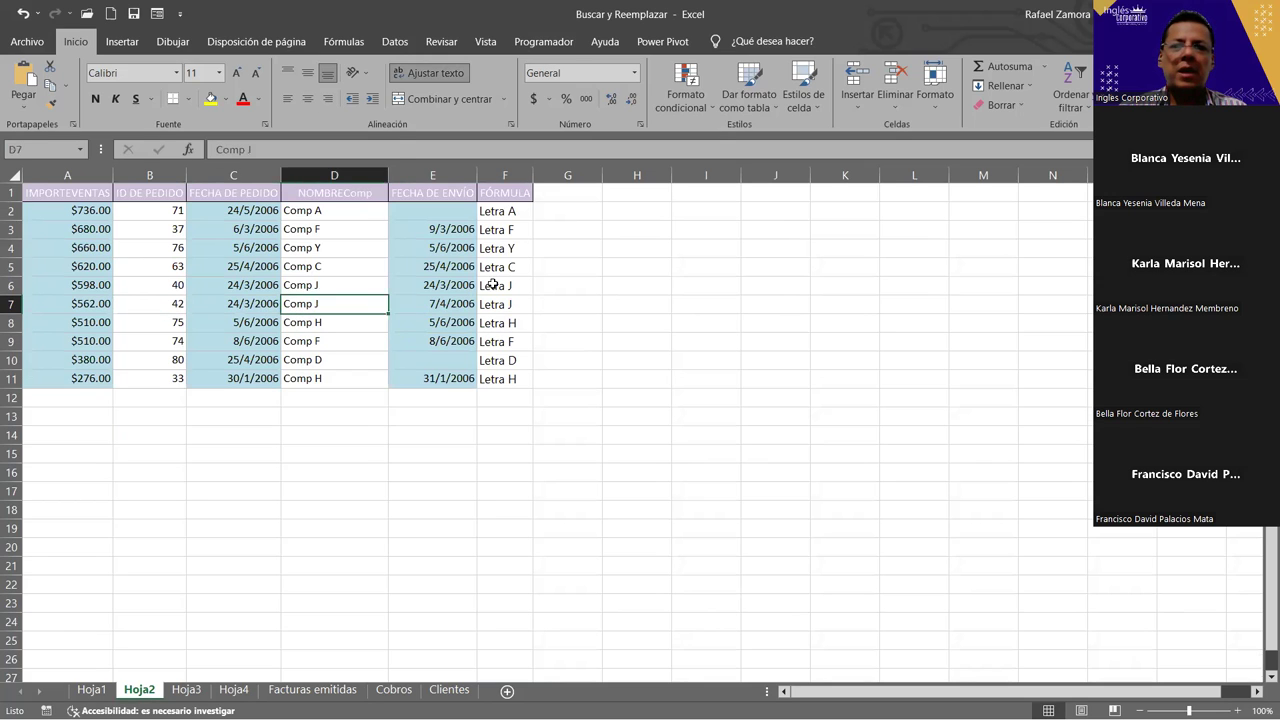
pyautogui.click(492, 287)
pyautogui.click(92, 690)
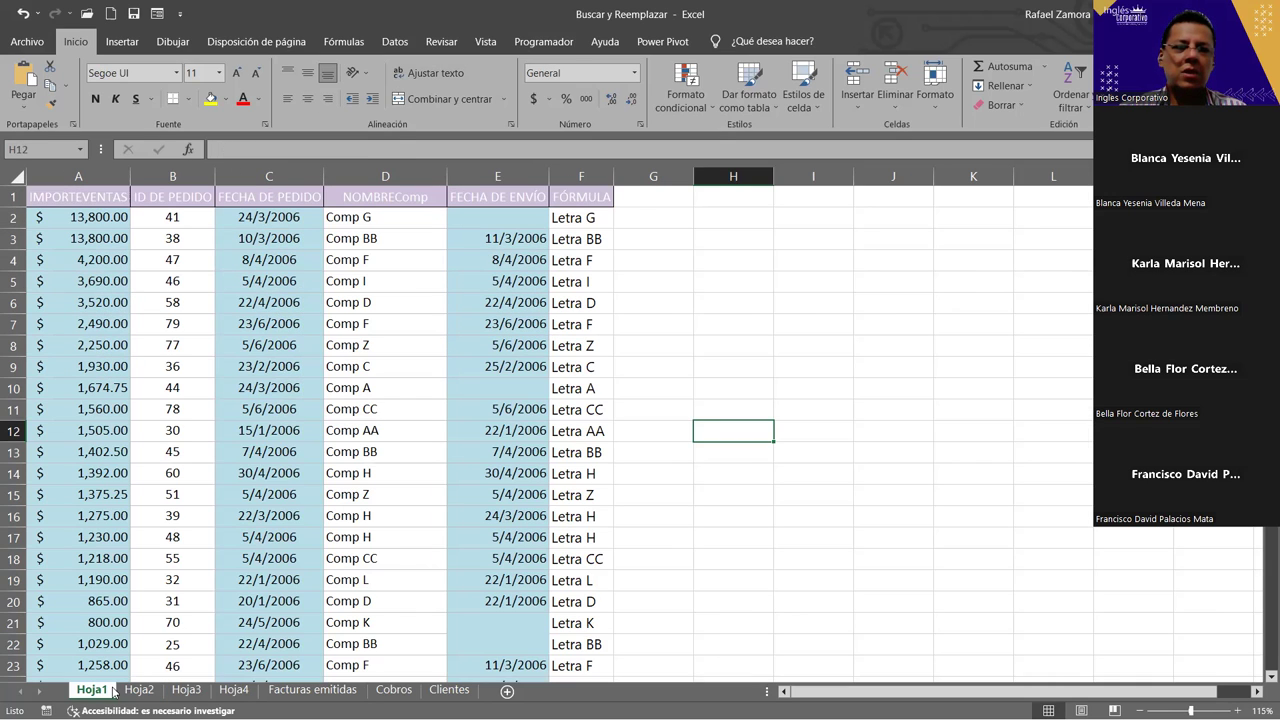
pyautogui.click(140, 689)
# Step: Look over the company names on Hoja3, including cell D8
pyautogui.click(185, 690)
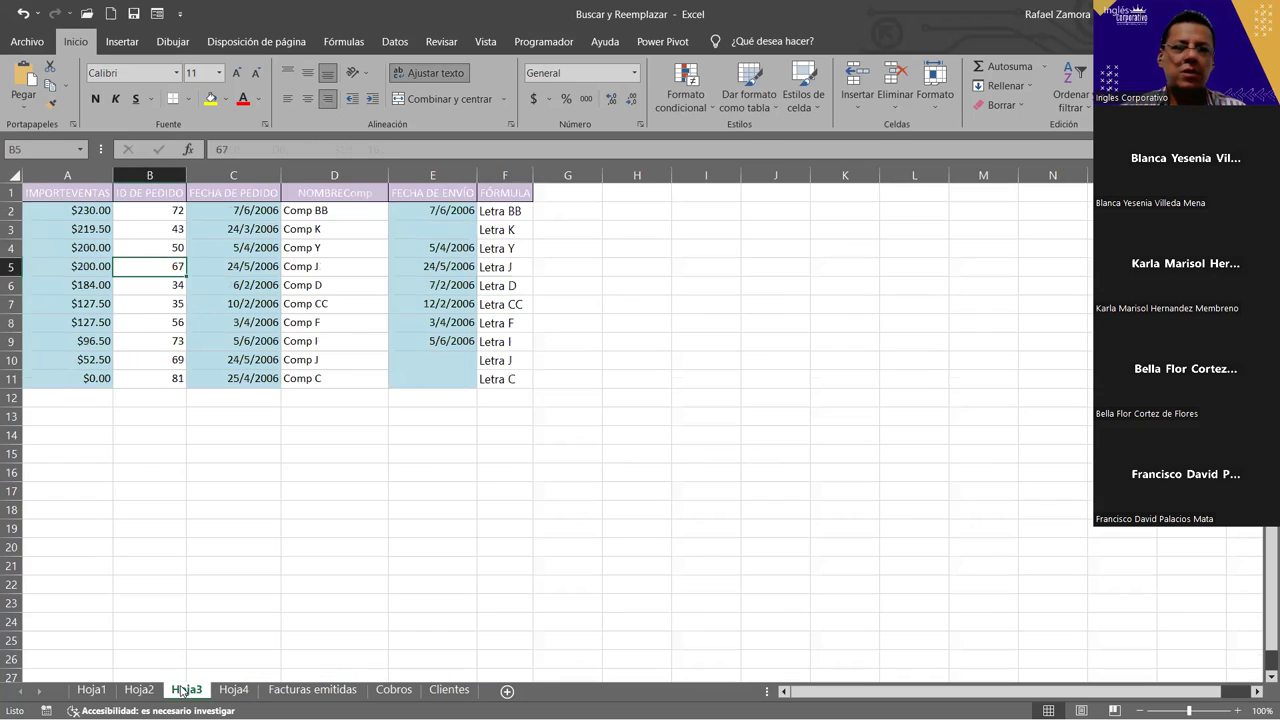
pyautogui.click(495, 266)
pyautogui.click(298, 228)
pyautogui.click(502, 284)
pyautogui.click(330, 323)
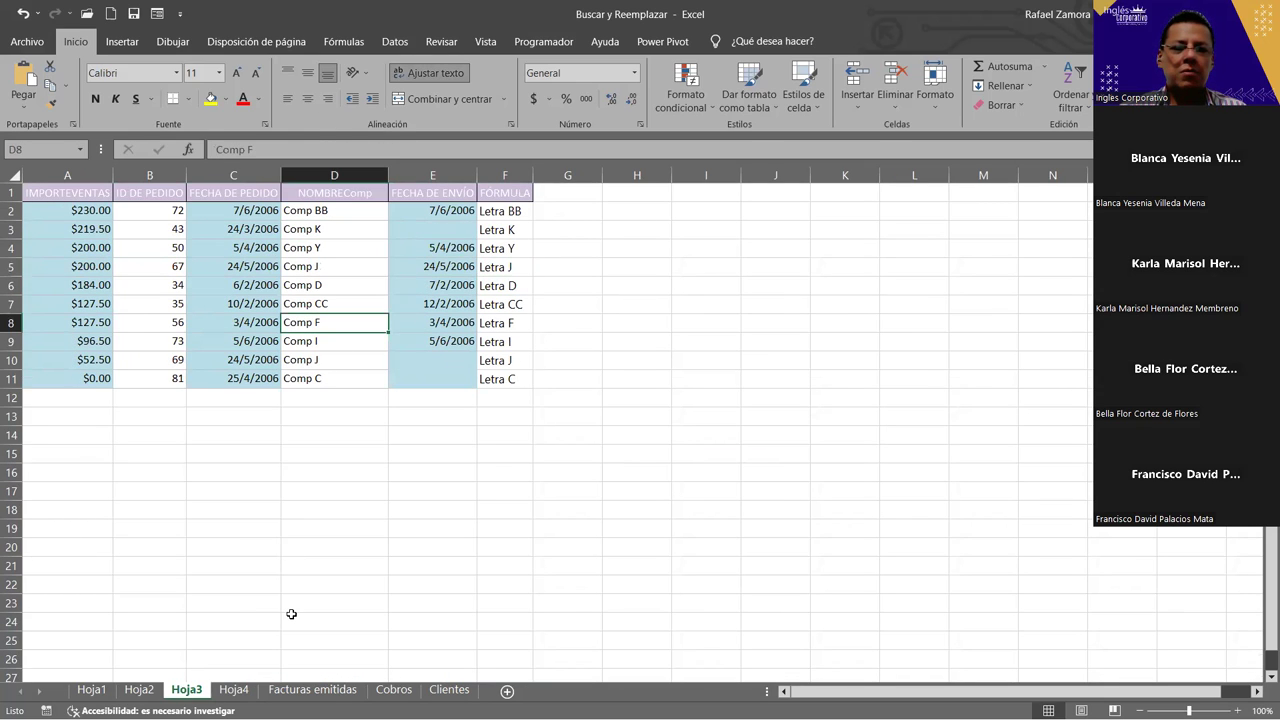
# Step: Browse the company and letter lookup list on Hoja4, then return to Hoja1
pyautogui.hotkey('ctrl', 'pagedown')
pyautogui.click(65, 341)
pyautogui.click(80, 298)
pyautogui.click(140, 236)
pyautogui.press('Down')
pyautogui.press('Up')
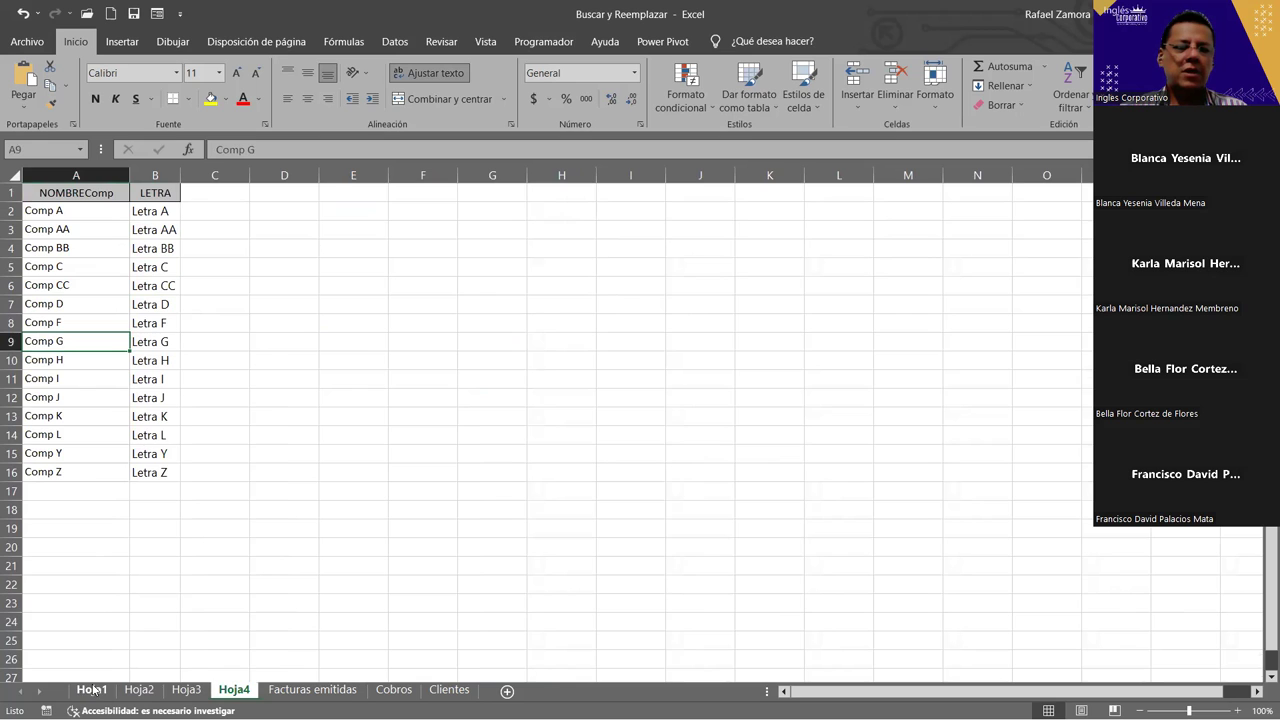
pyautogui.click(93, 690)
pyautogui.click(234, 690)
pyautogui.click(110, 692)
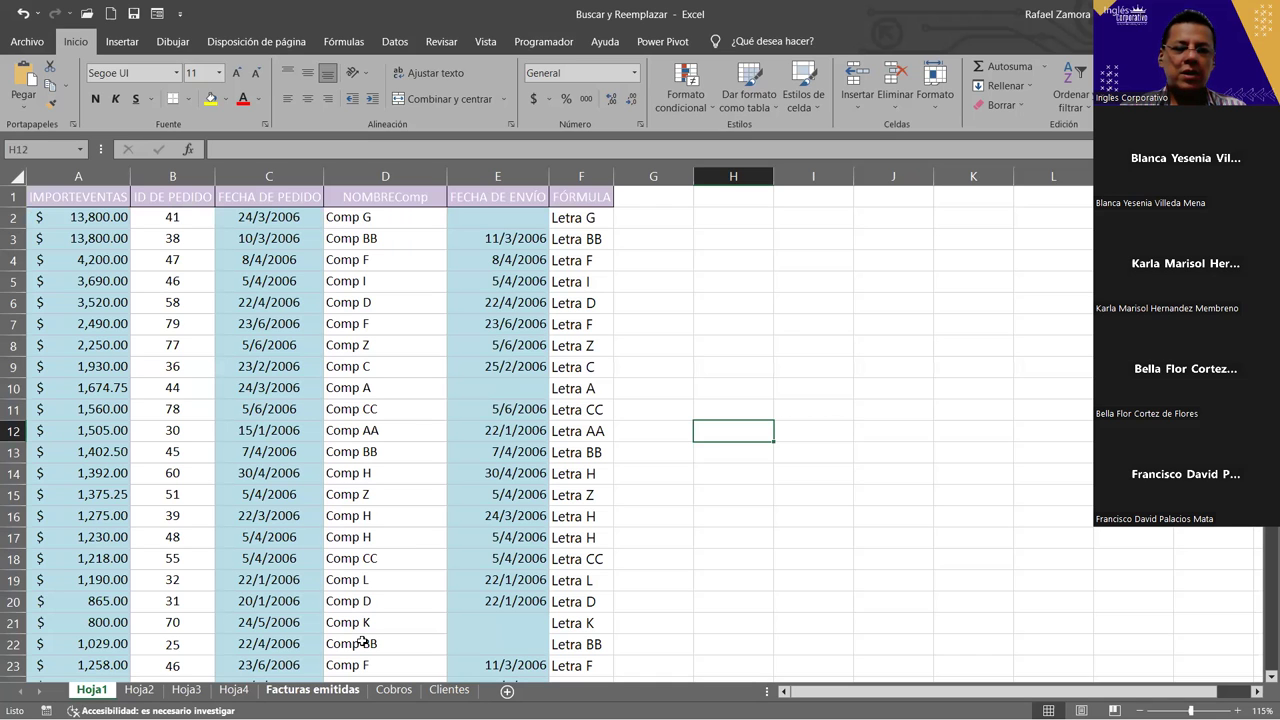
# Step: Cycle through the Facturas emitidas, Cobros and Clientes sheets, checking the lookup formula in D4
pyautogui.hotkey('ctrl', 'pagedown')
pyautogui.hotkey('ctrl', 'pagedown')
pyautogui.hotkey('ctrl', 'pagedown')
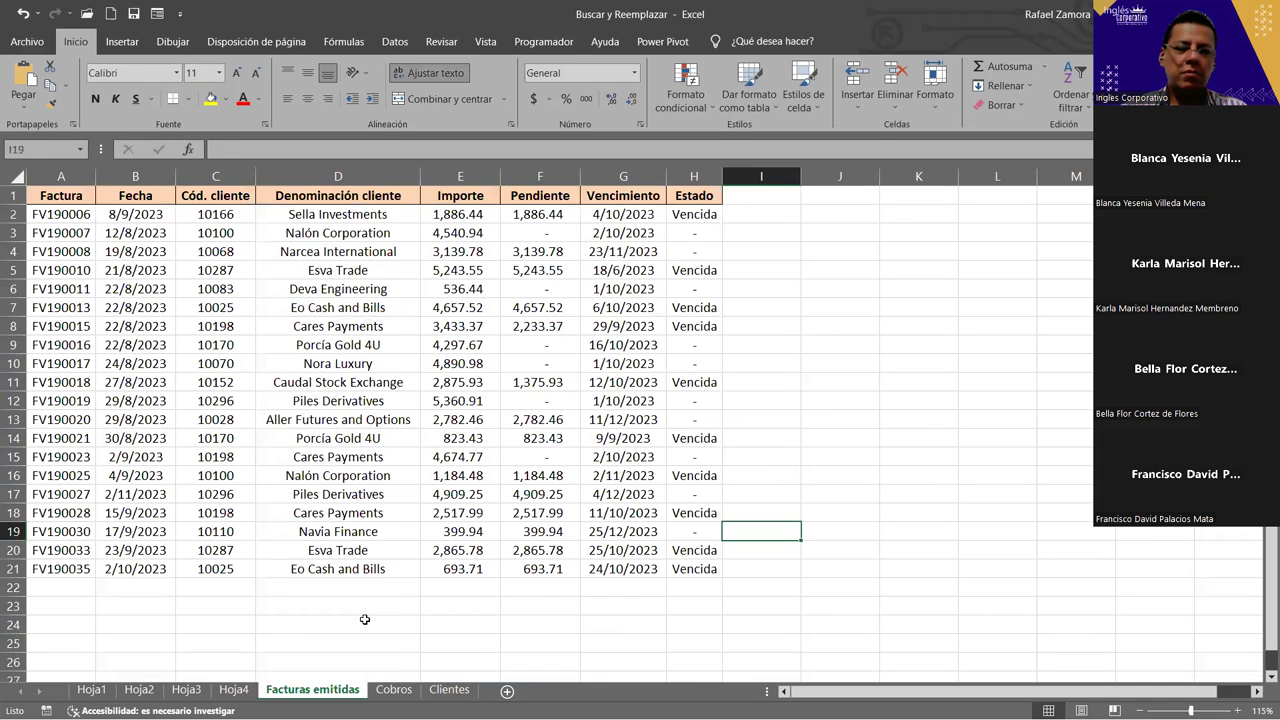
pyautogui.hotkey('ctrl', 'pagedown')
pyautogui.hotkey('ctrl', 'pagedown')
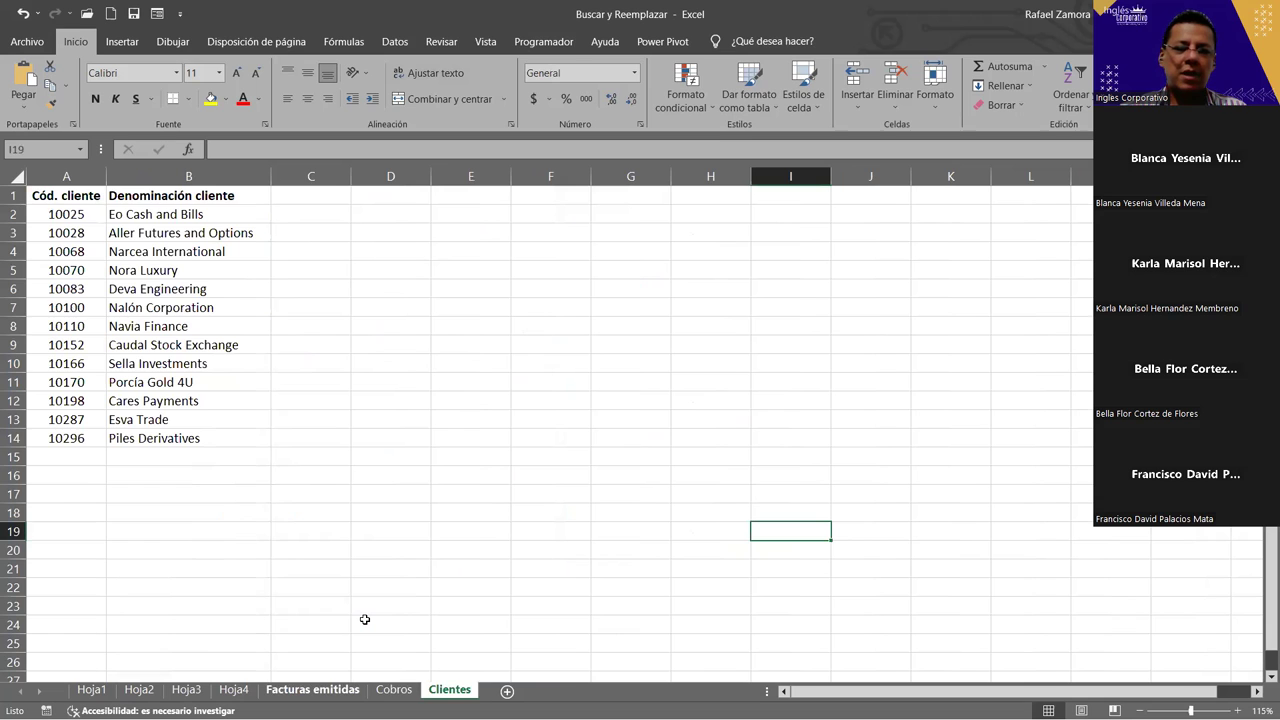
pyautogui.hotkey('ctrl', 'pageup')
pyautogui.hotkey('ctrl', 'pageup')
pyautogui.hotkey('ctrl', 'pagedown')
pyautogui.hotkey('ctrl', 'pagedown')
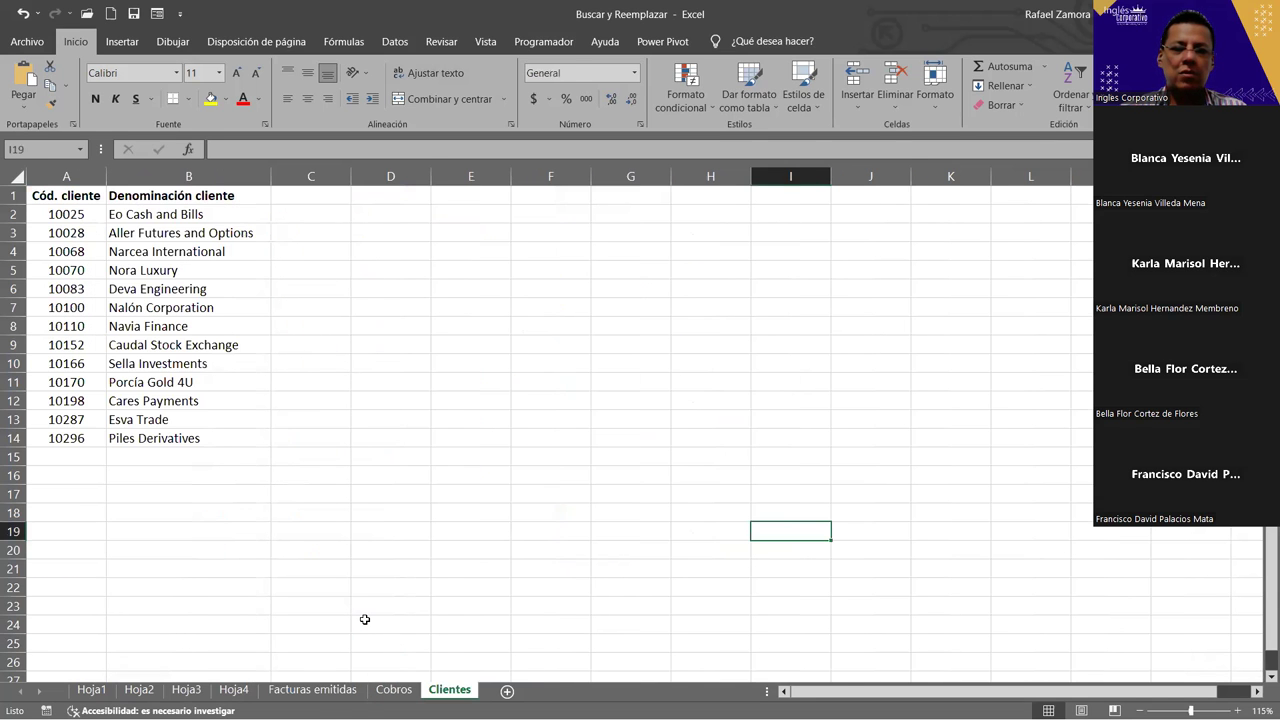
pyautogui.hotkey('ctrl', 'pageup')
pyautogui.click(340, 244)
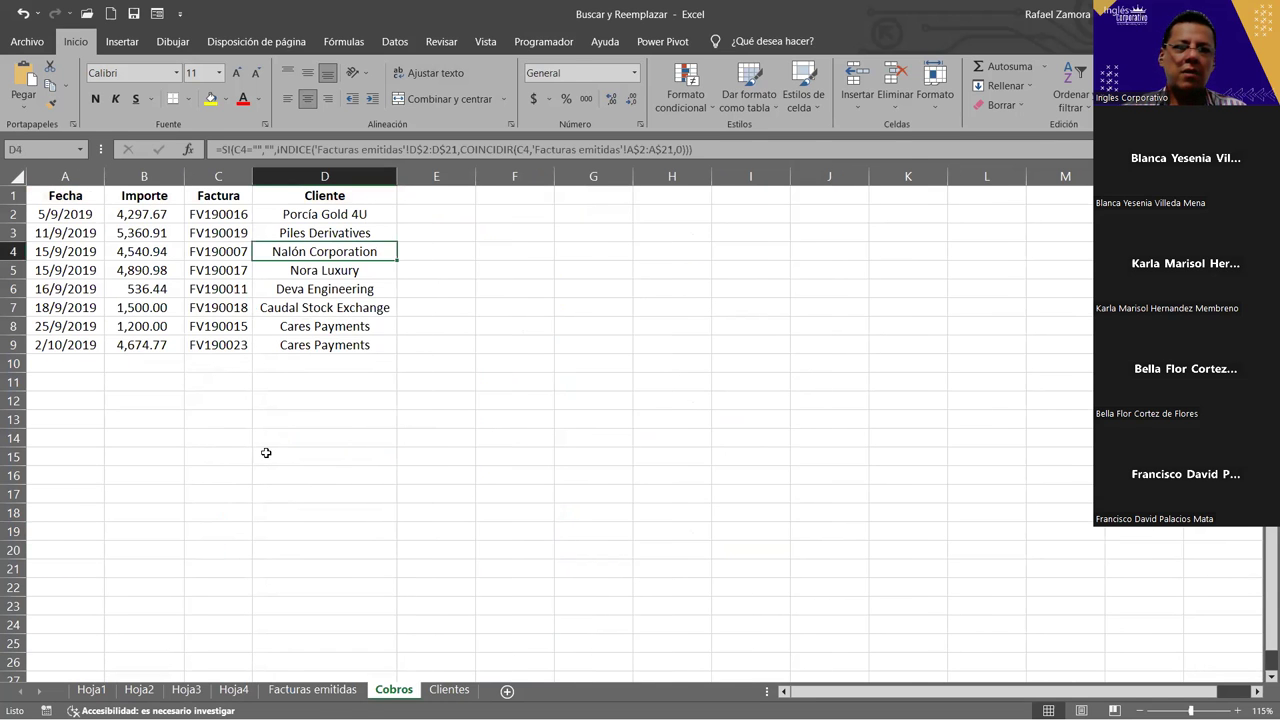
pyautogui.hotkey('ctrl', 'pageup')
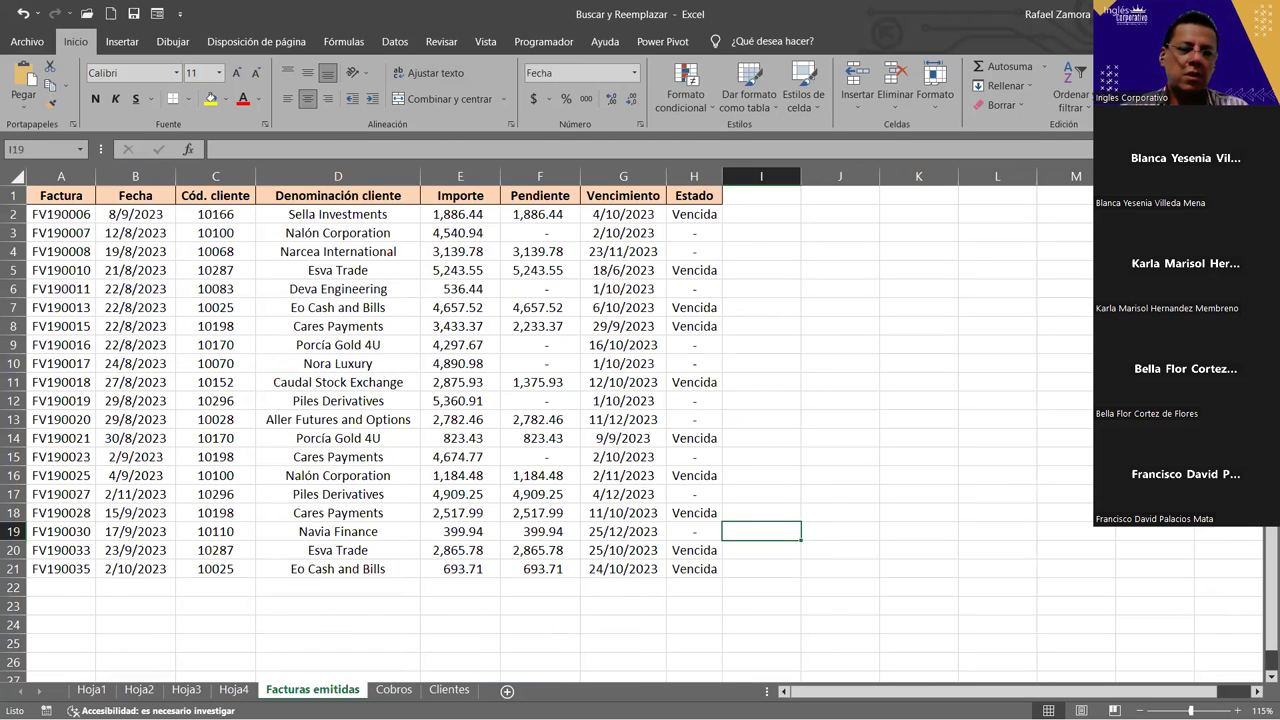
# Step: Return to the Hoja1 order table and bring the workbook back into focus
pyautogui.click(96, 688)
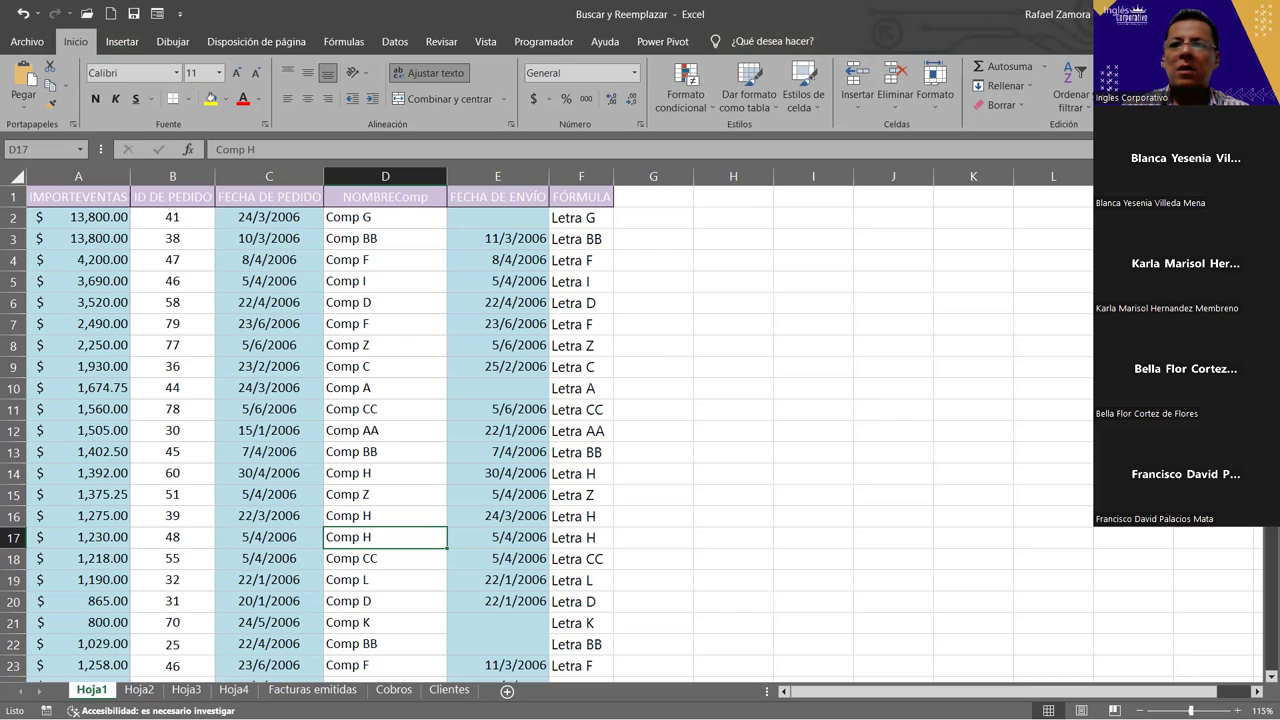
pyautogui.click(1030, 14)
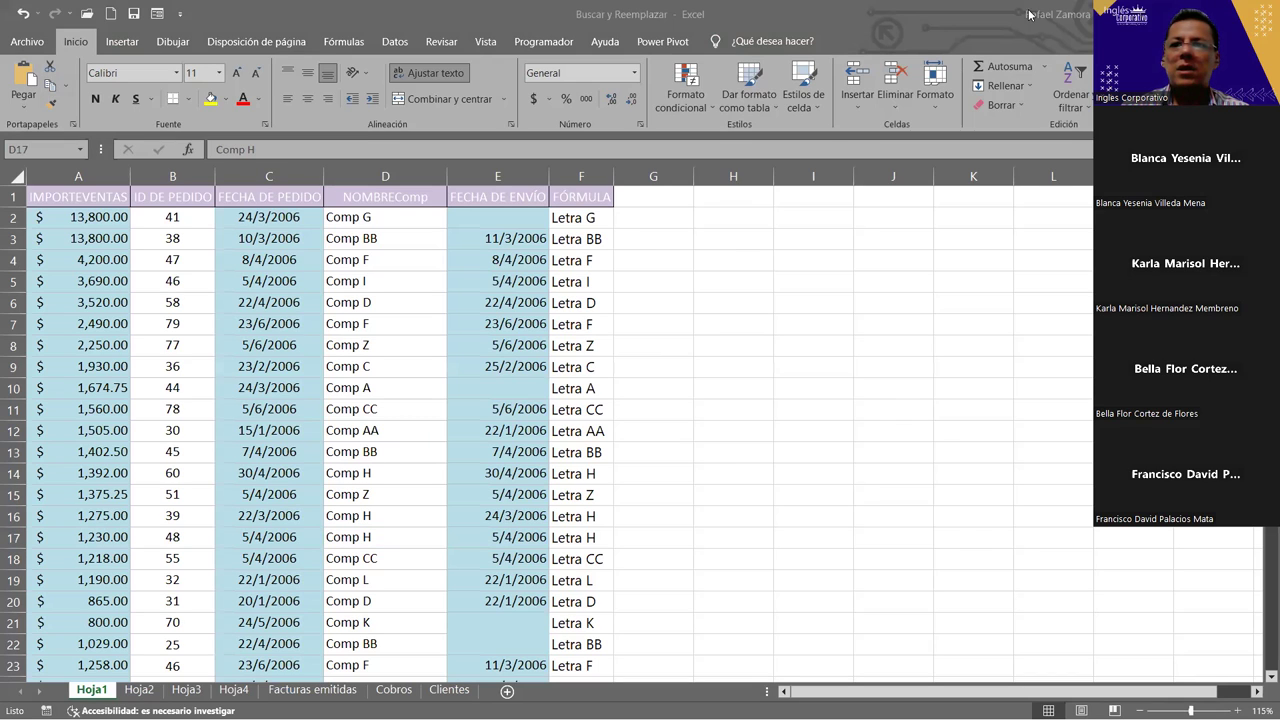
pyautogui.click(880, 7)
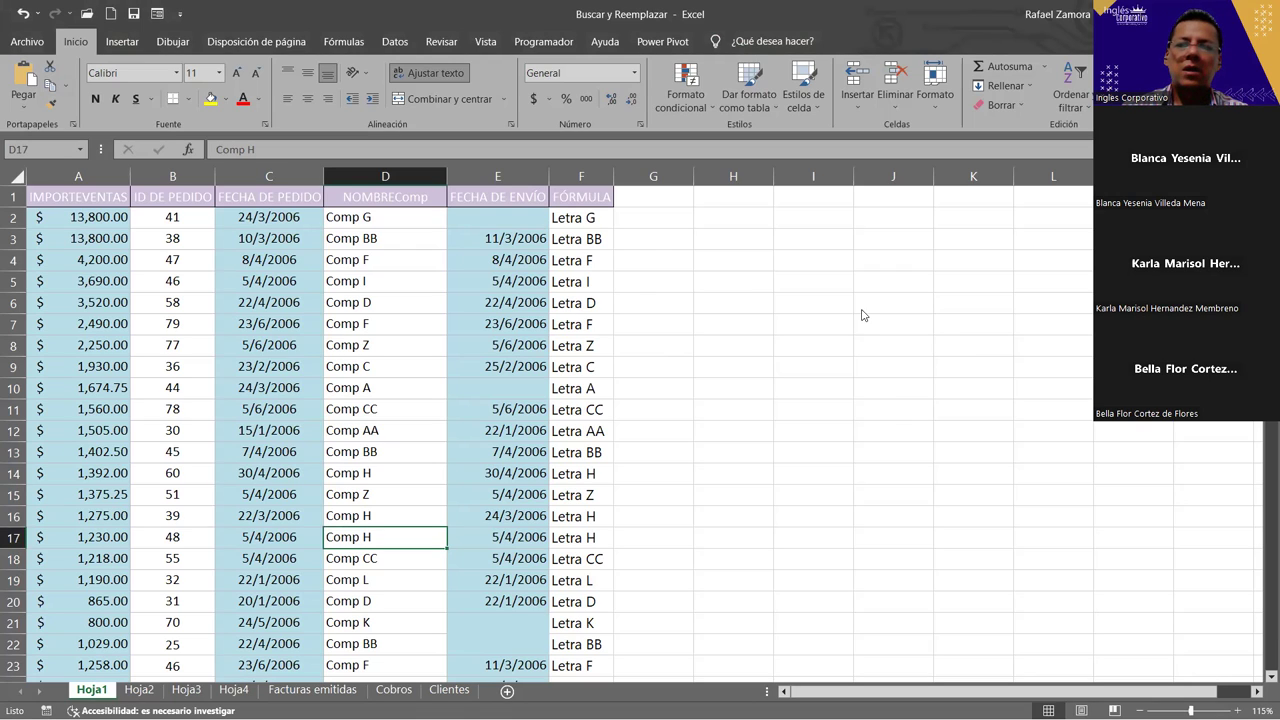
pyautogui.hotkey('ctrl', 'b')
pyautogui.hotkey('alt', 'o')
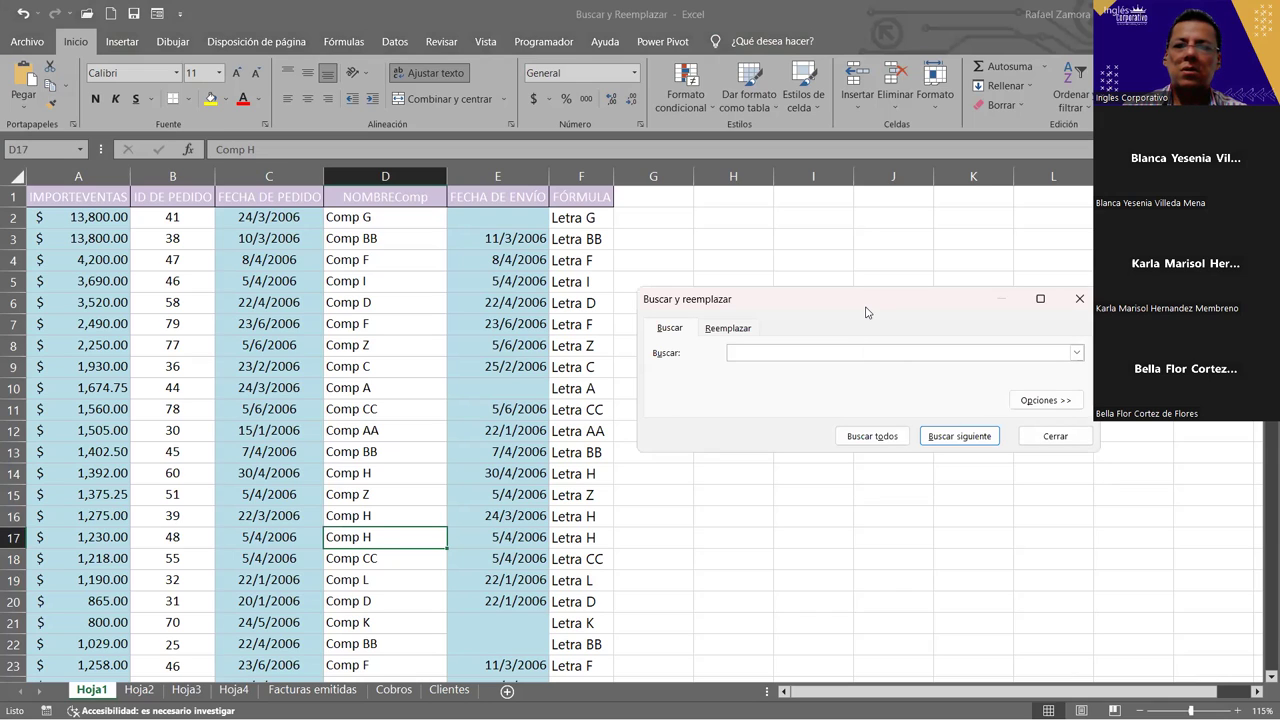
pyautogui.moveTo(866, 312); pyautogui.dragTo(533, 226)
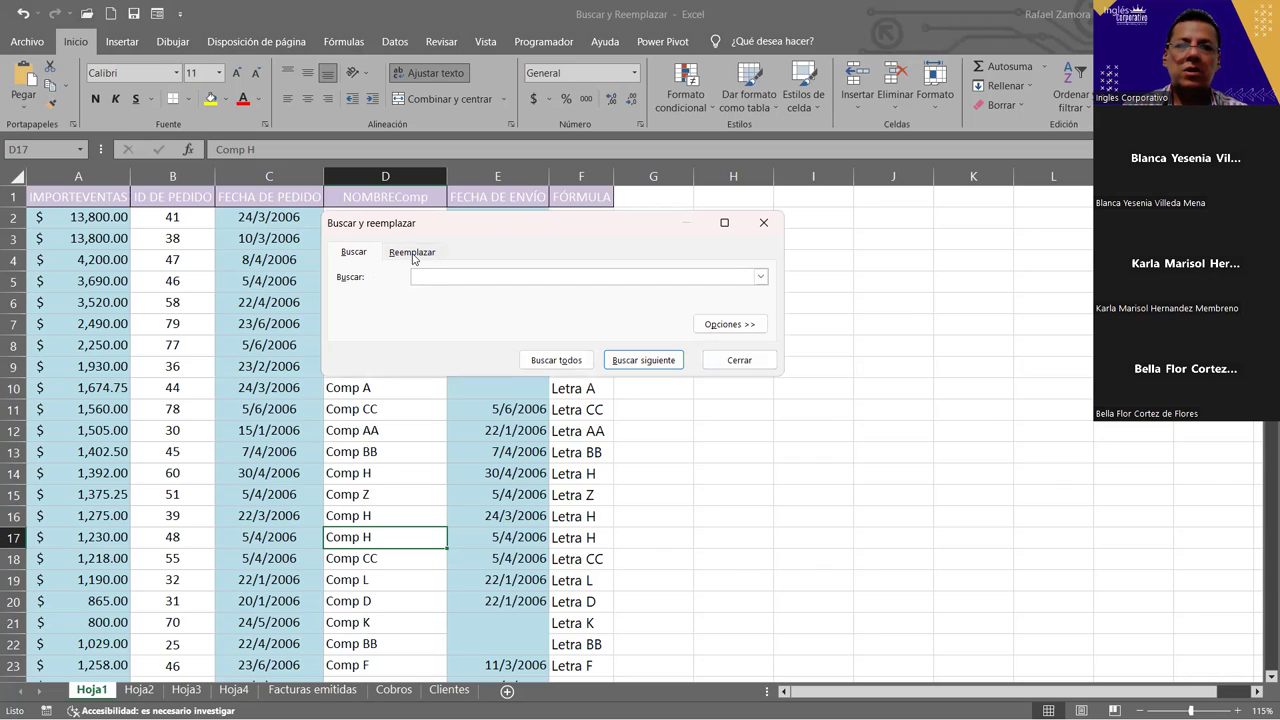
pyautogui.click(764, 224)
pyautogui.click(546, 297)
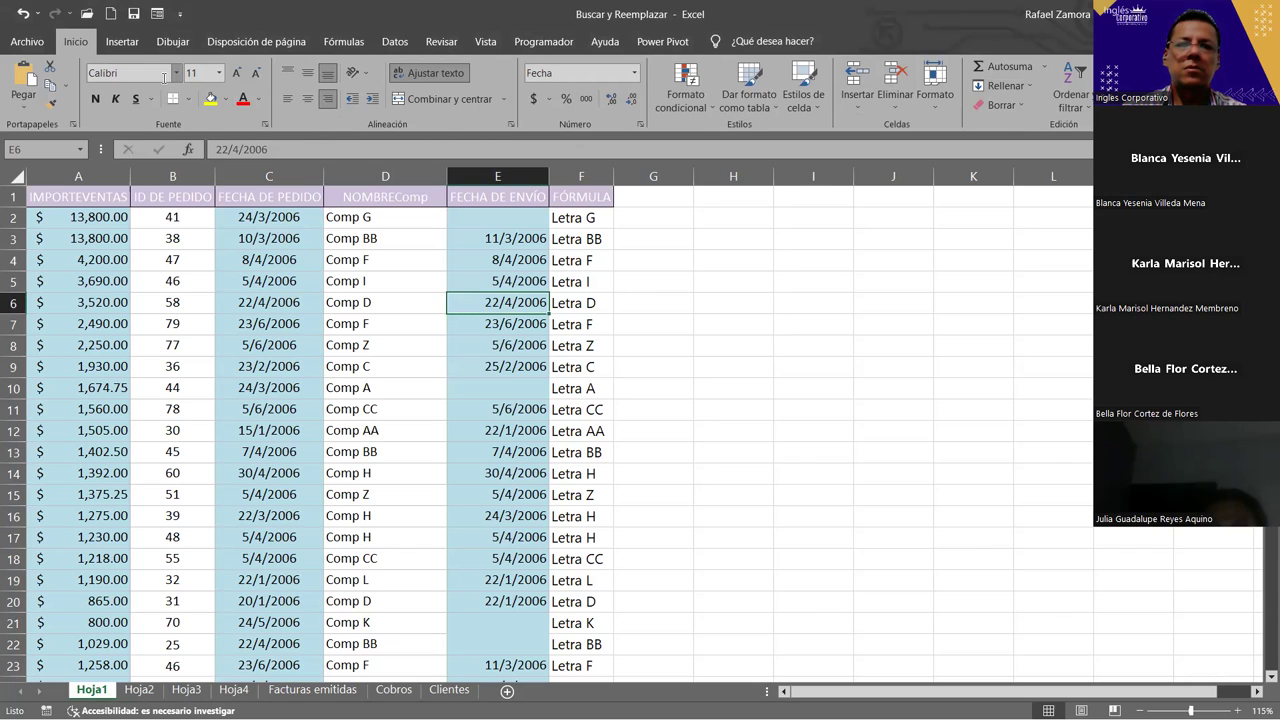
pyautogui.click(481, 263)
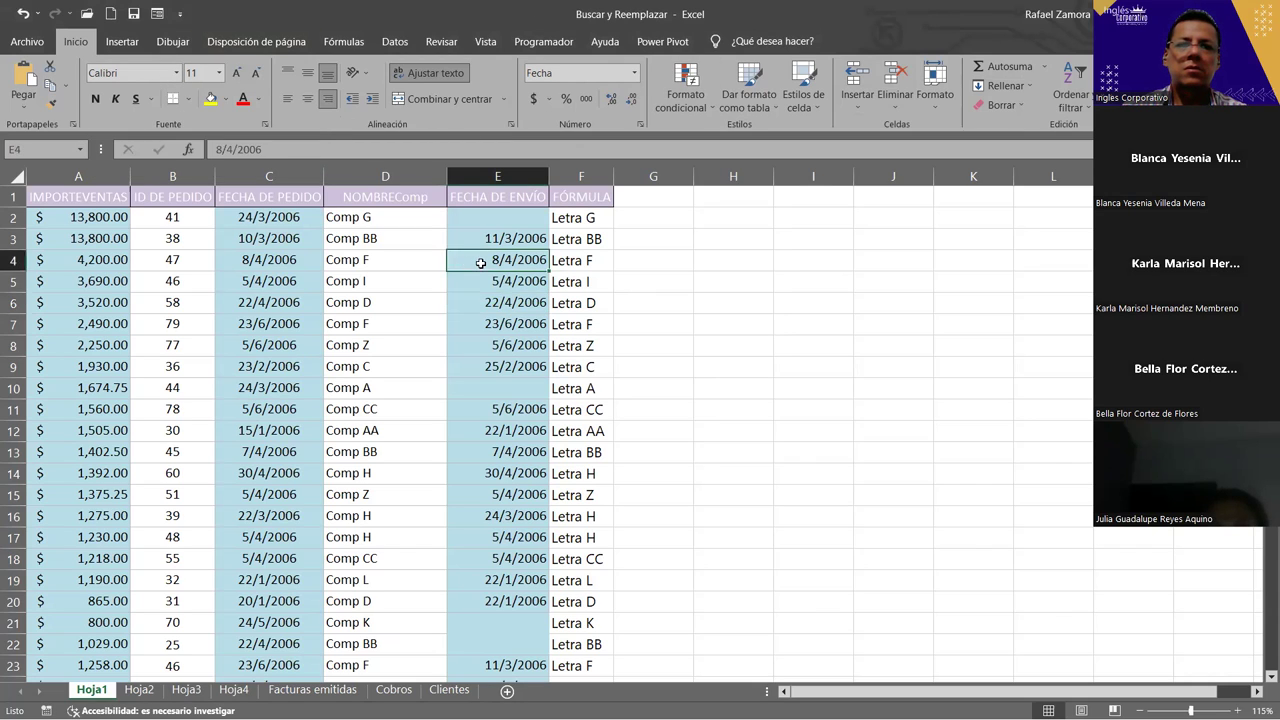
pyautogui.click(421, 255)
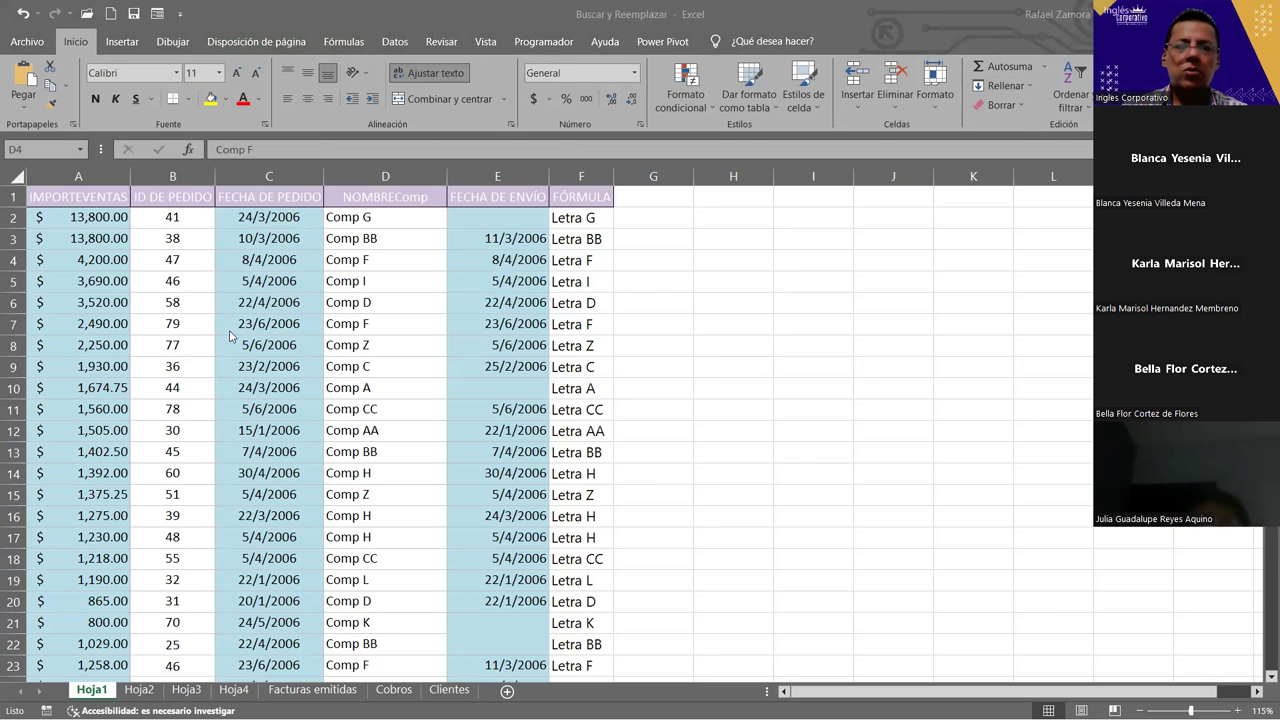
pyautogui.click(175, 280)
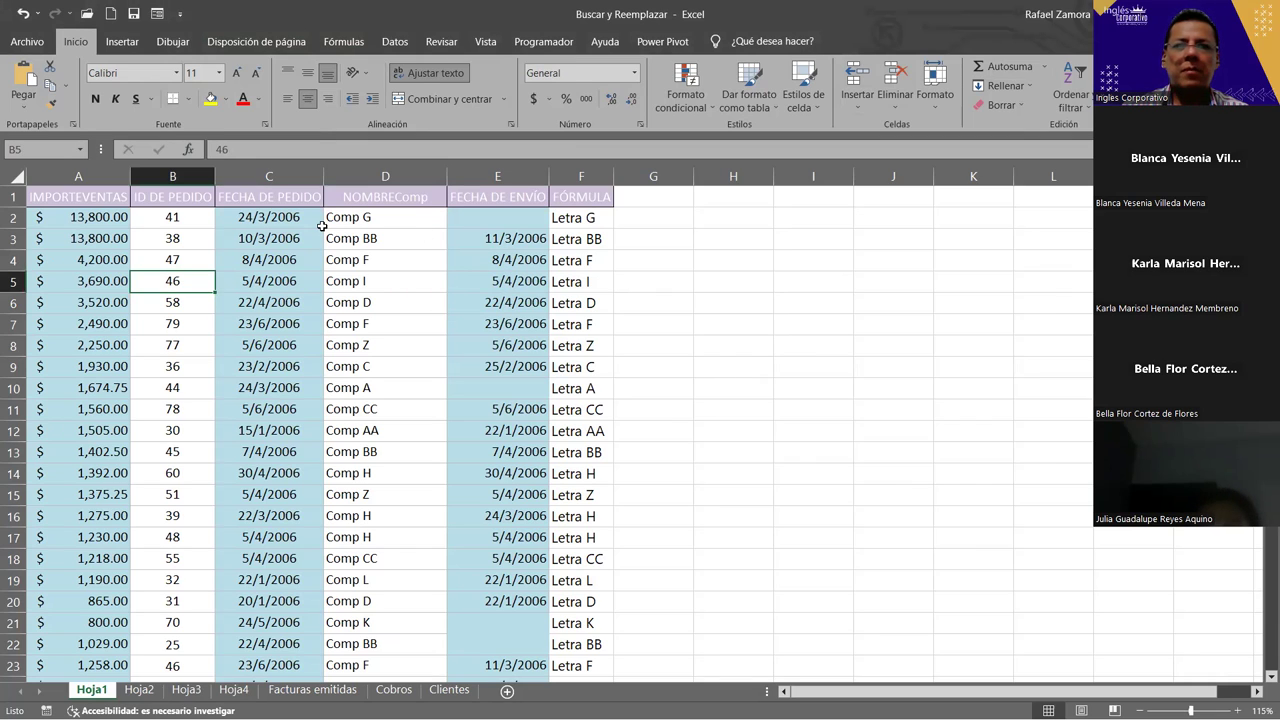
pyautogui.click(373, 279)
pyautogui.click(412, 256)
pyautogui.click(400, 344)
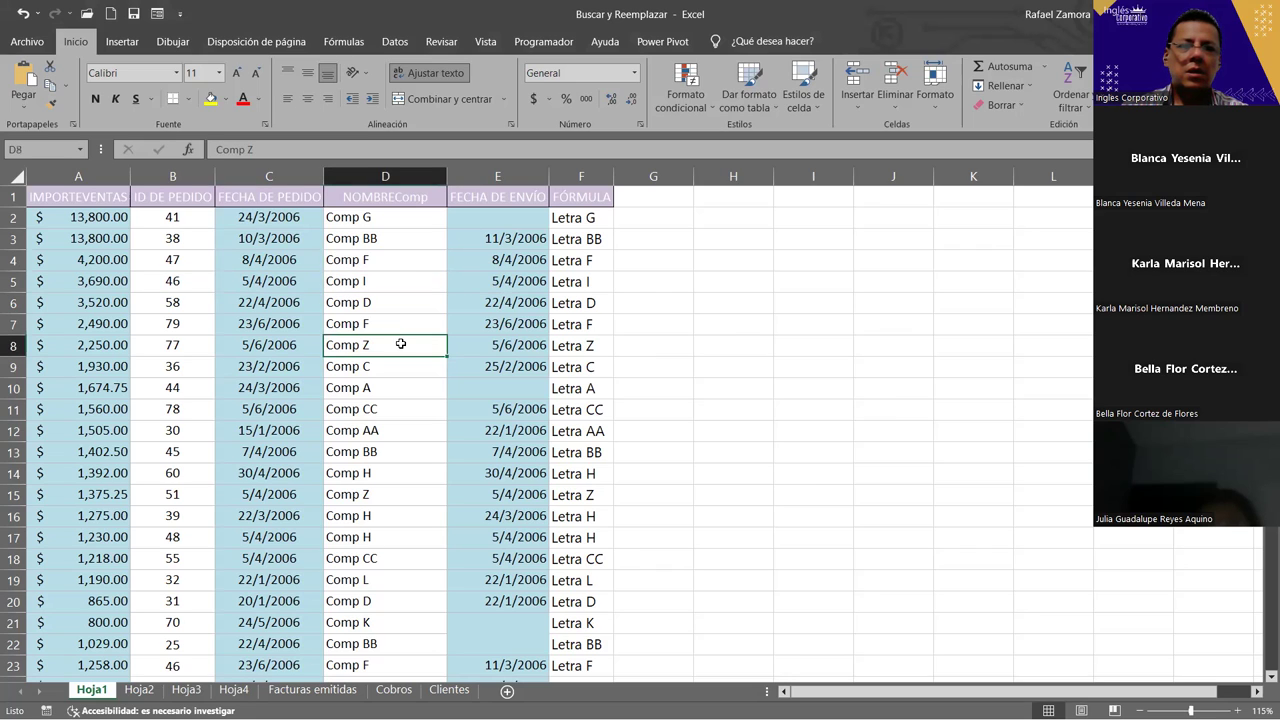
pyautogui.click(411, 258)
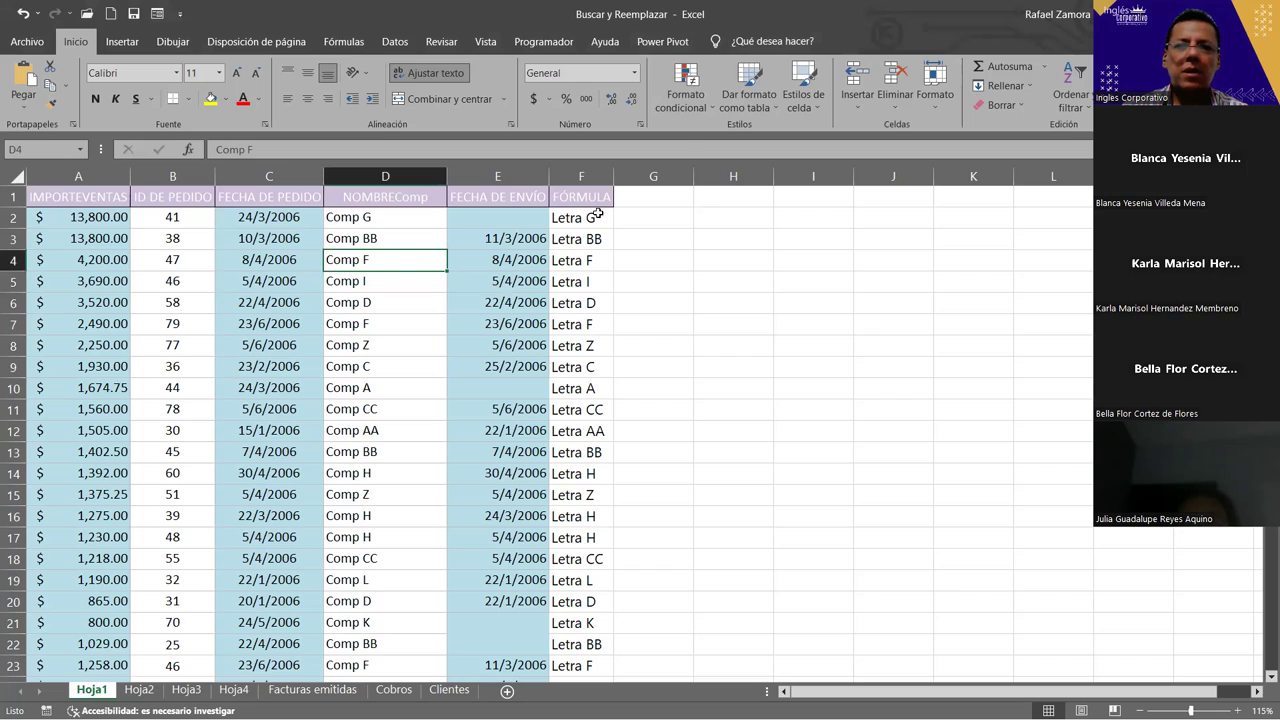
pyautogui.click(346, 322)
pyautogui.click(404, 253)
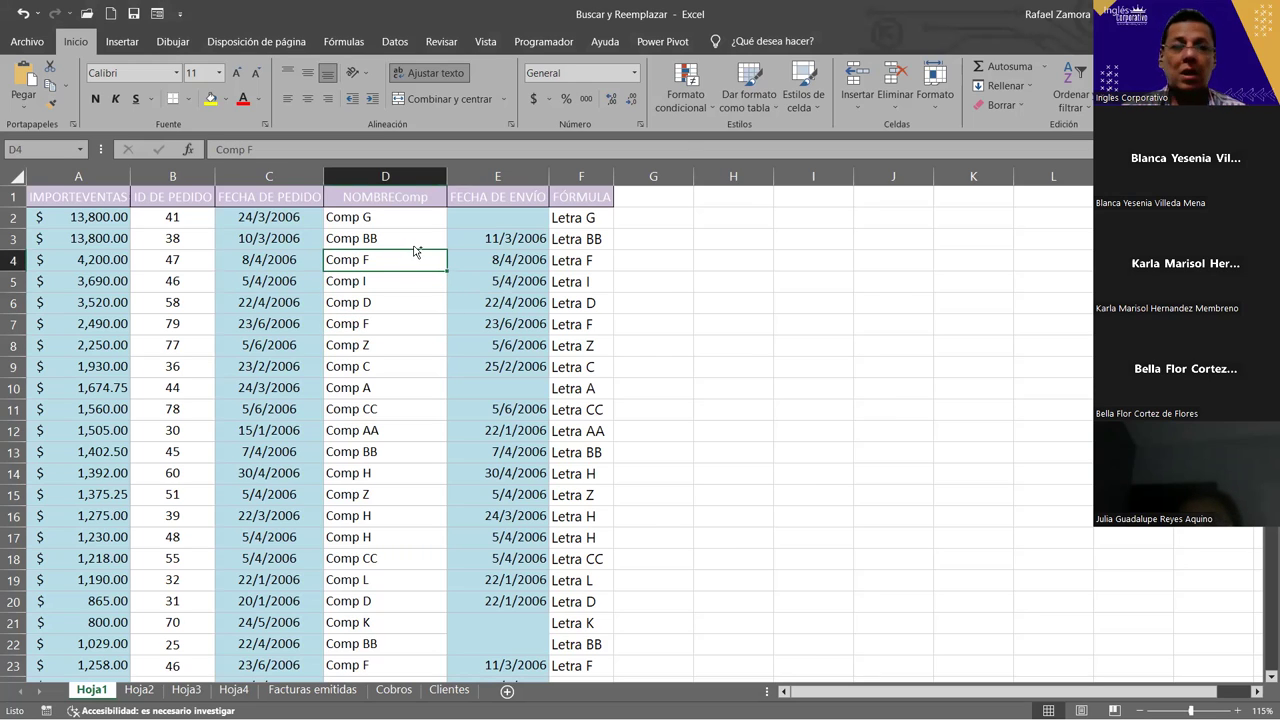
pyautogui.hotkey('ctrl', 'b')
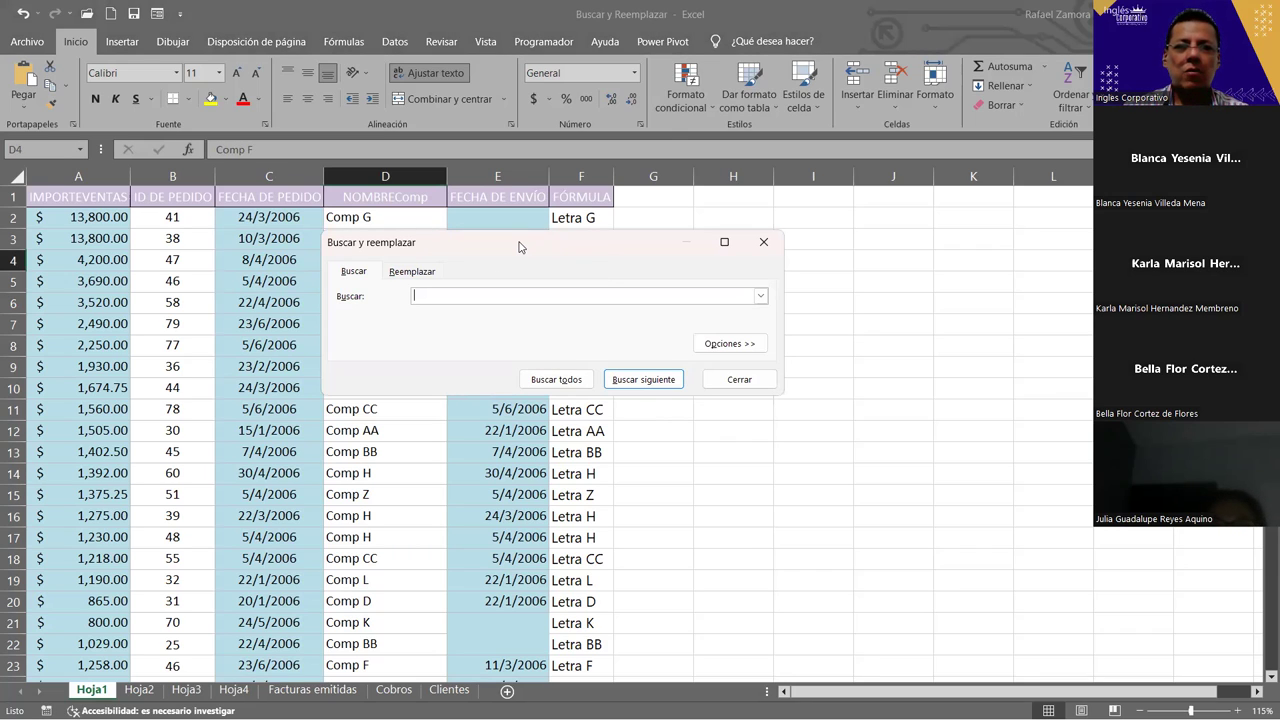
pyautogui.moveTo(480, 248); pyautogui.dragTo(482, 224)
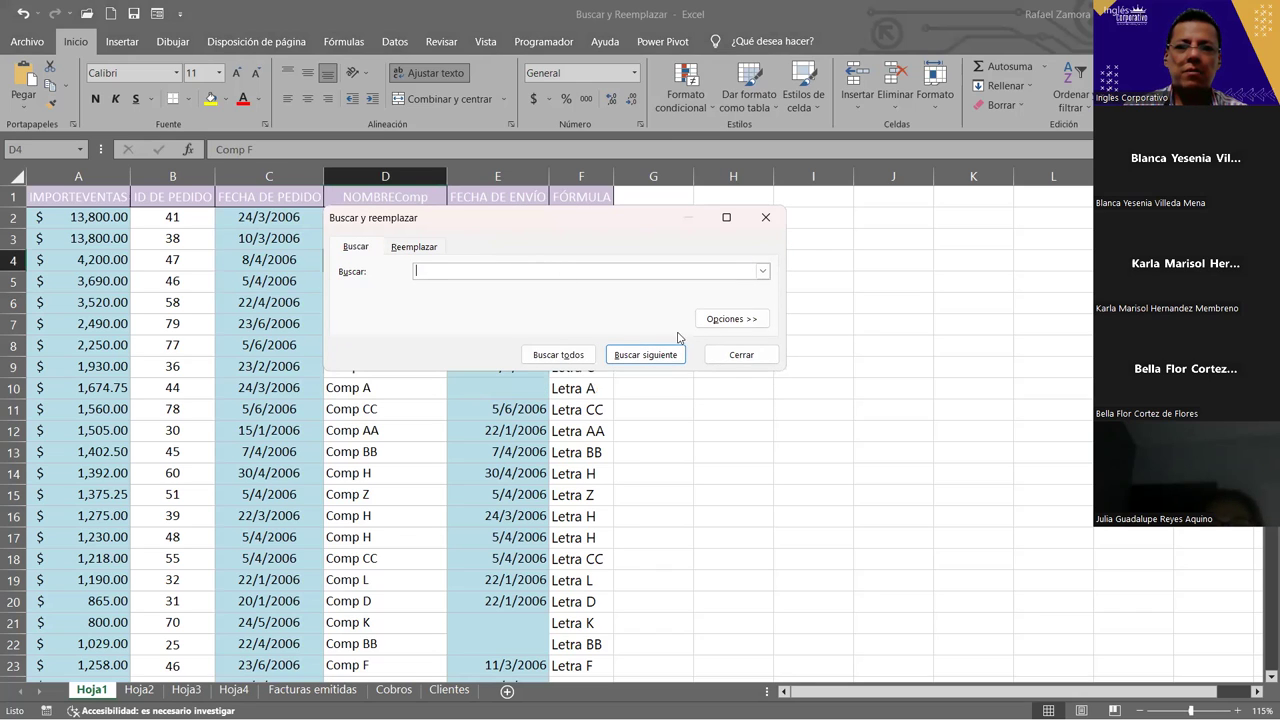
pyautogui.click(764, 357)
pyautogui.click(309, 276)
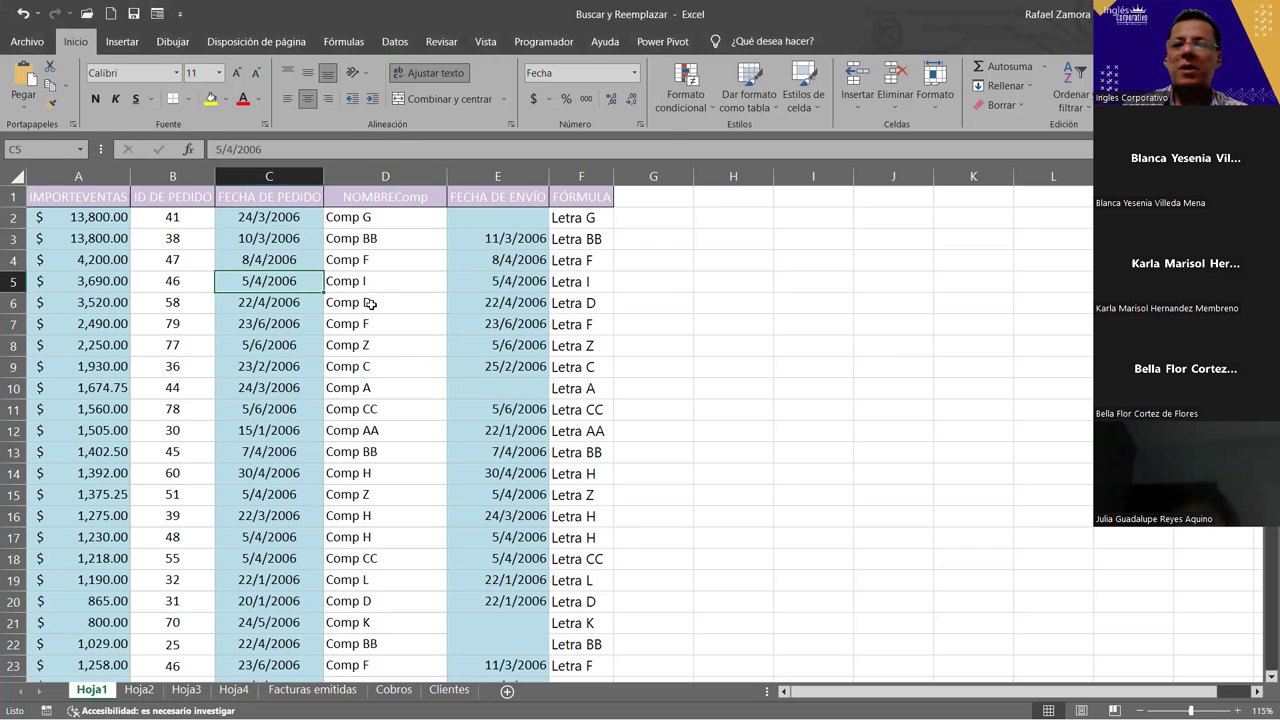
pyautogui.click(422, 341)
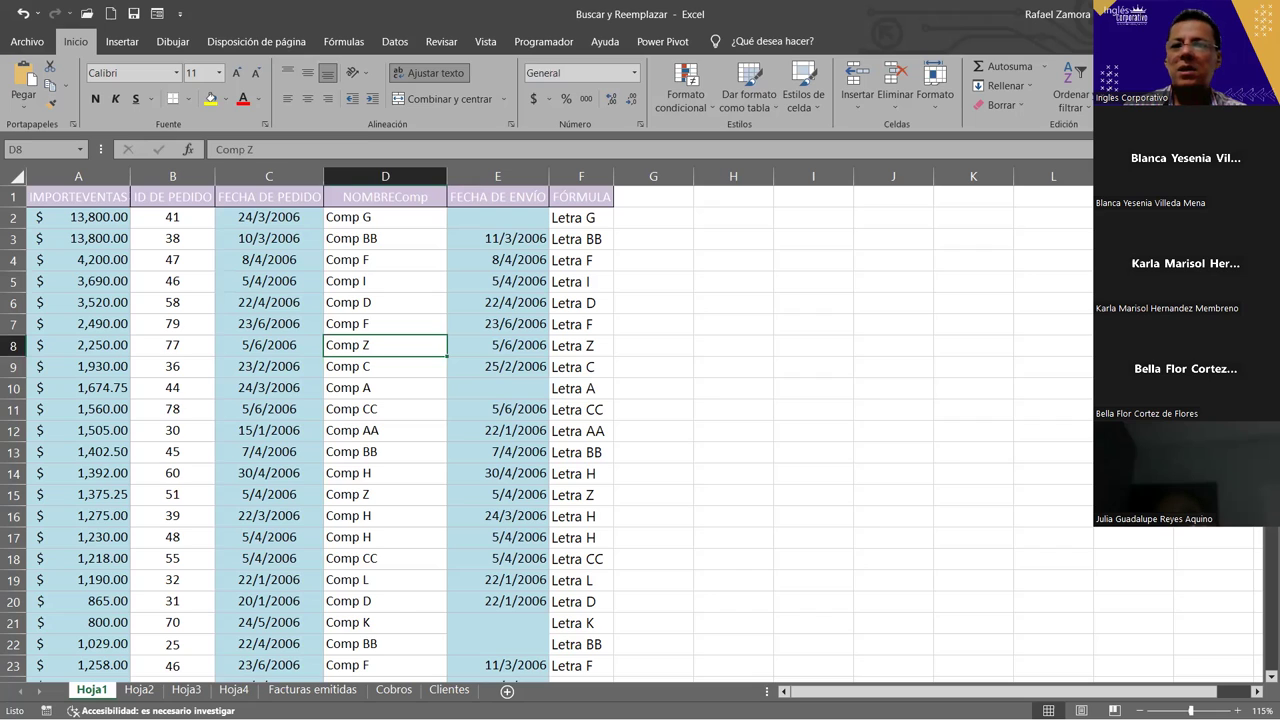
pyautogui.hotkey('ctrl', 'l')
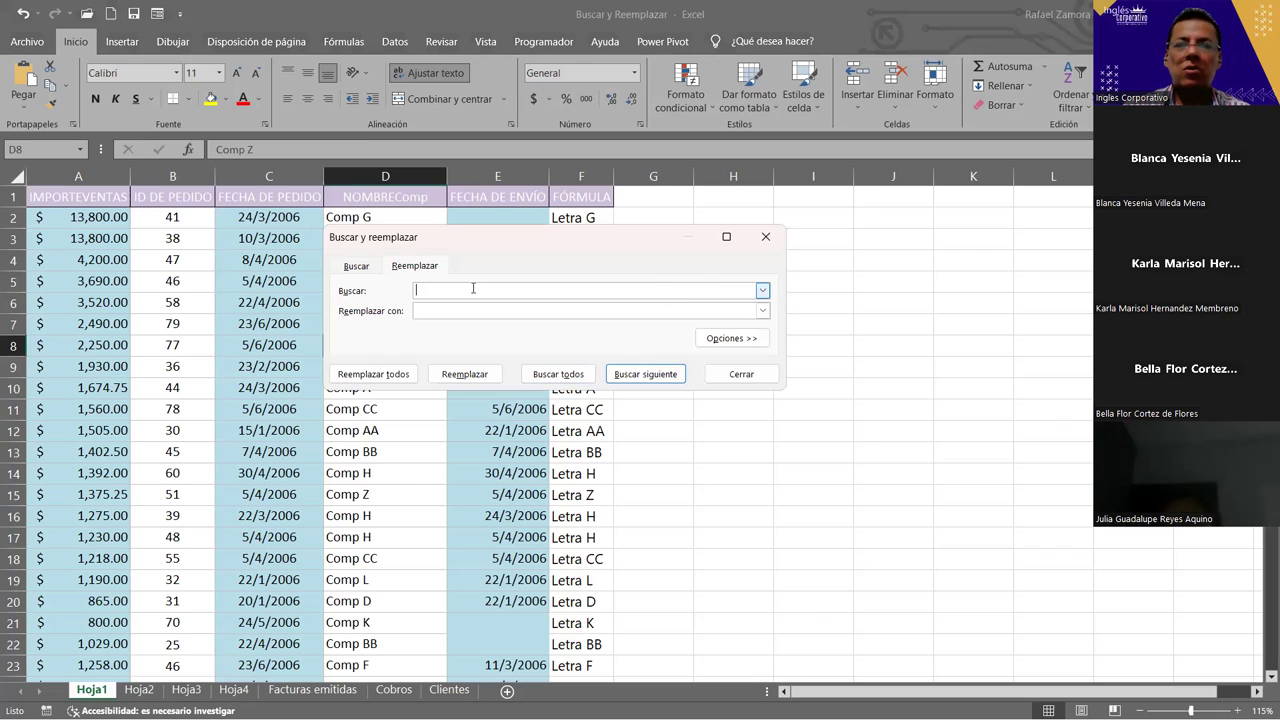
pyautogui.click(365, 271)
pyautogui.click(440, 270)
pyautogui.click(364, 271)
pyautogui.click(435, 266)
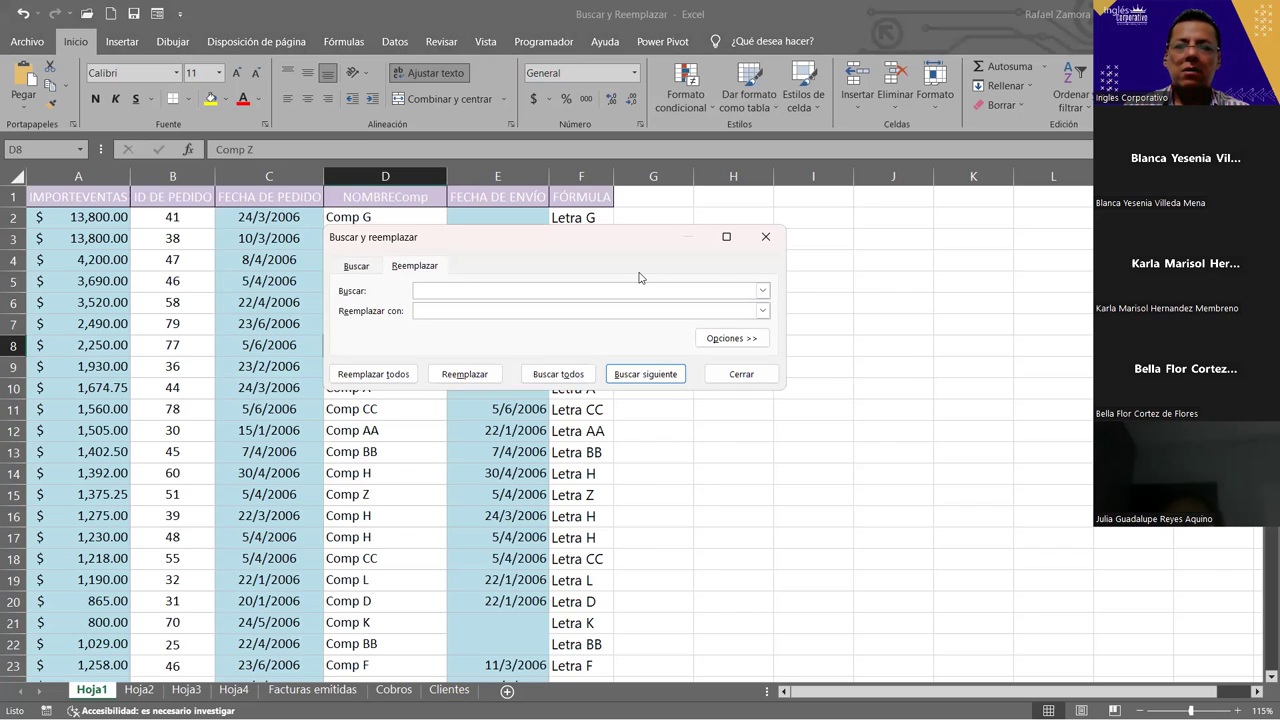
pyautogui.click(730, 375)
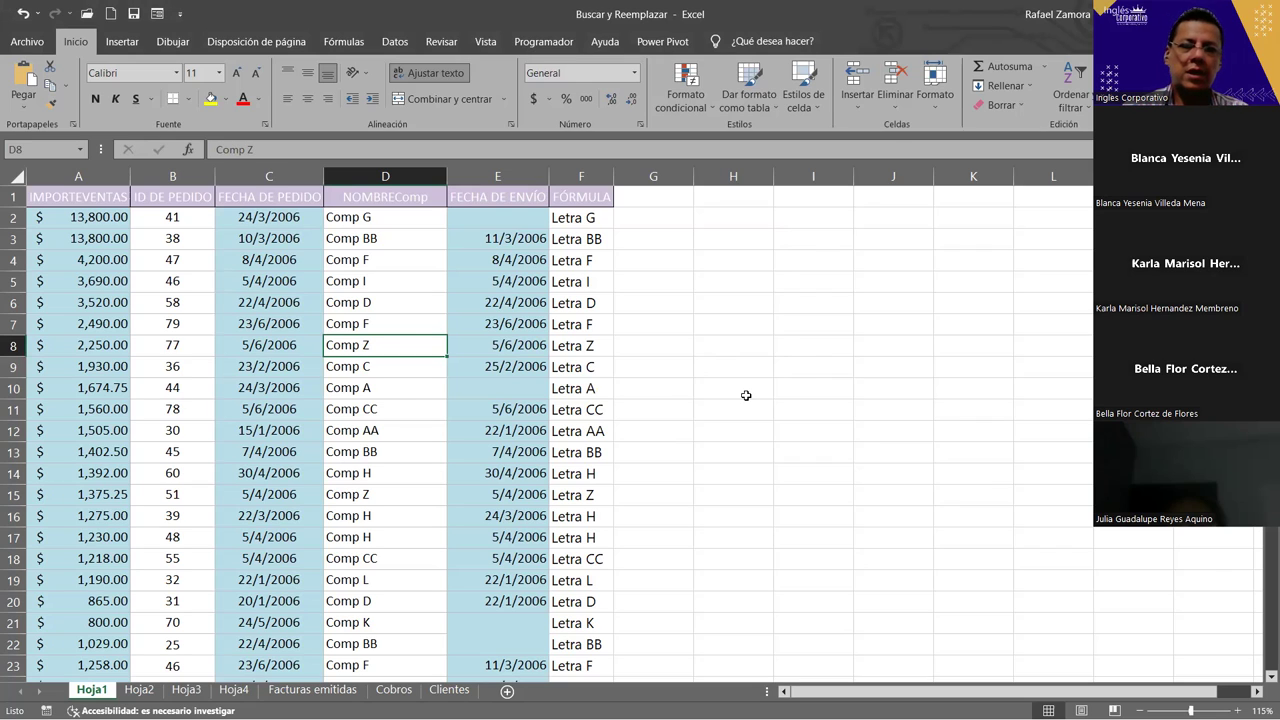
pyautogui.hotkey('ctrl', 'l')
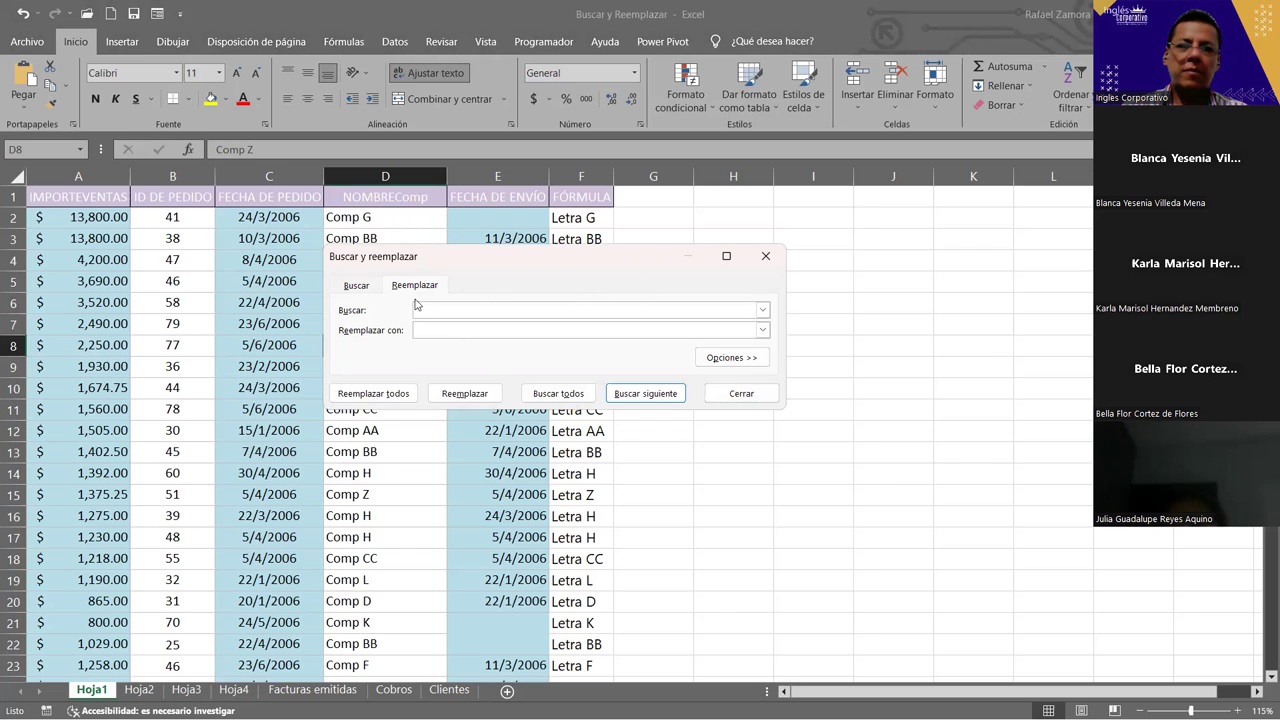
pyautogui.click(765, 257)
pyautogui.hotkey('ctrl', 'b')
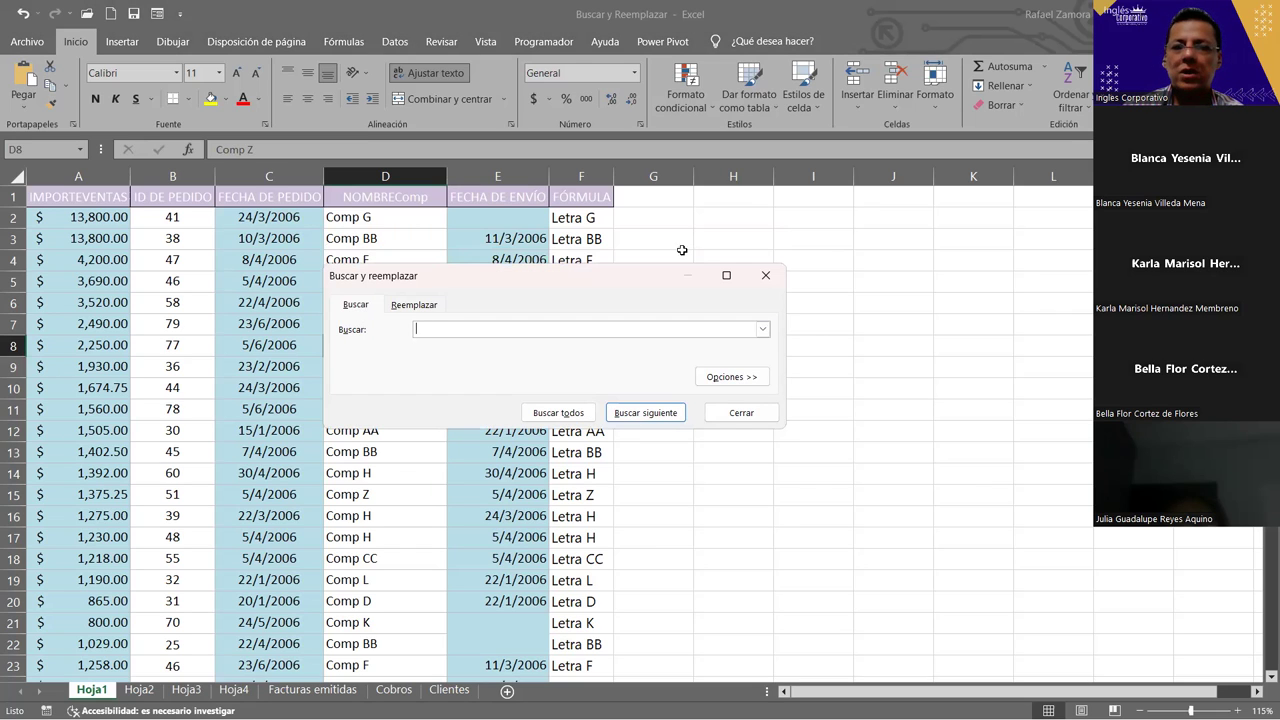
pyautogui.click(765, 276)
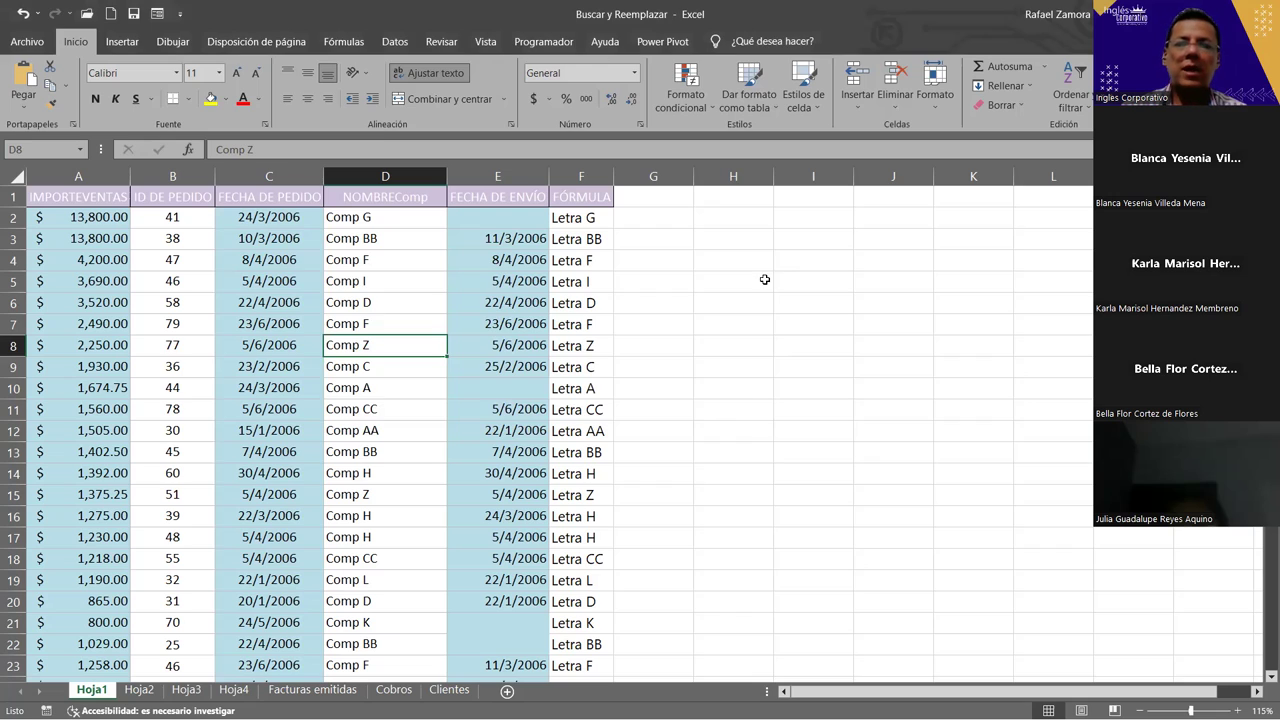
pyautogui.hotkey('ctrl', 'l')
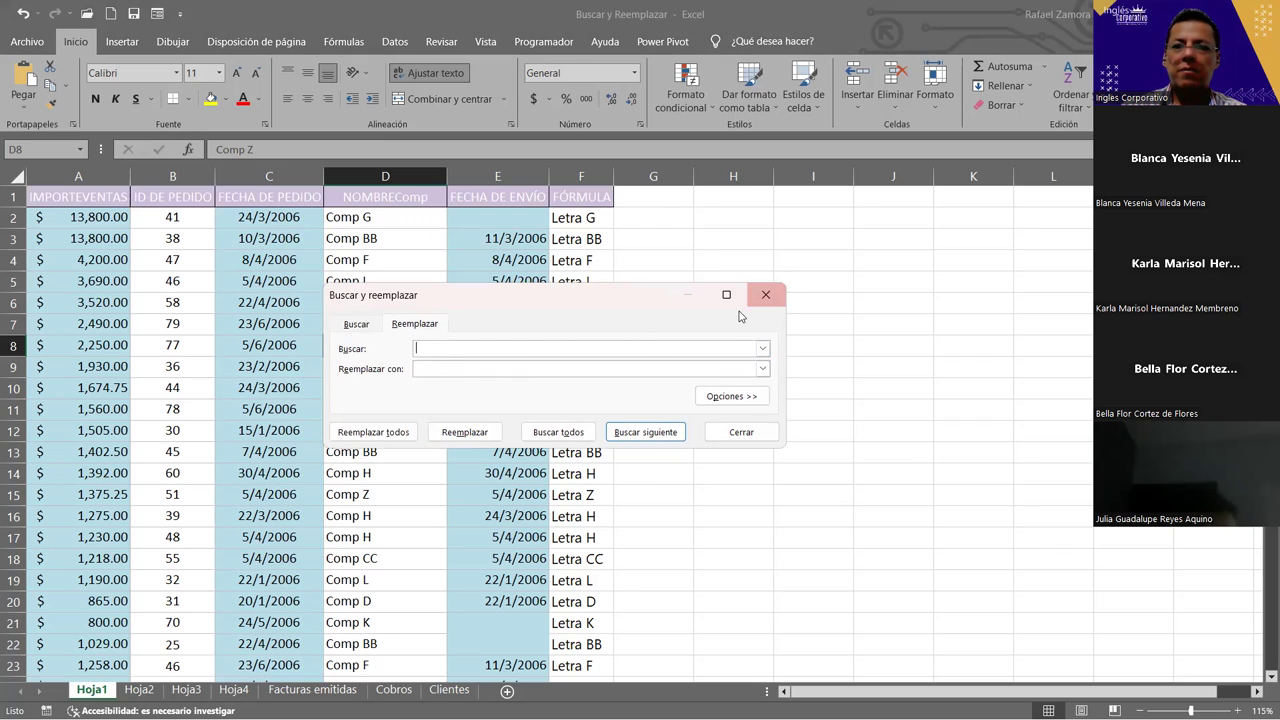
pyautogui.click(764, 295)
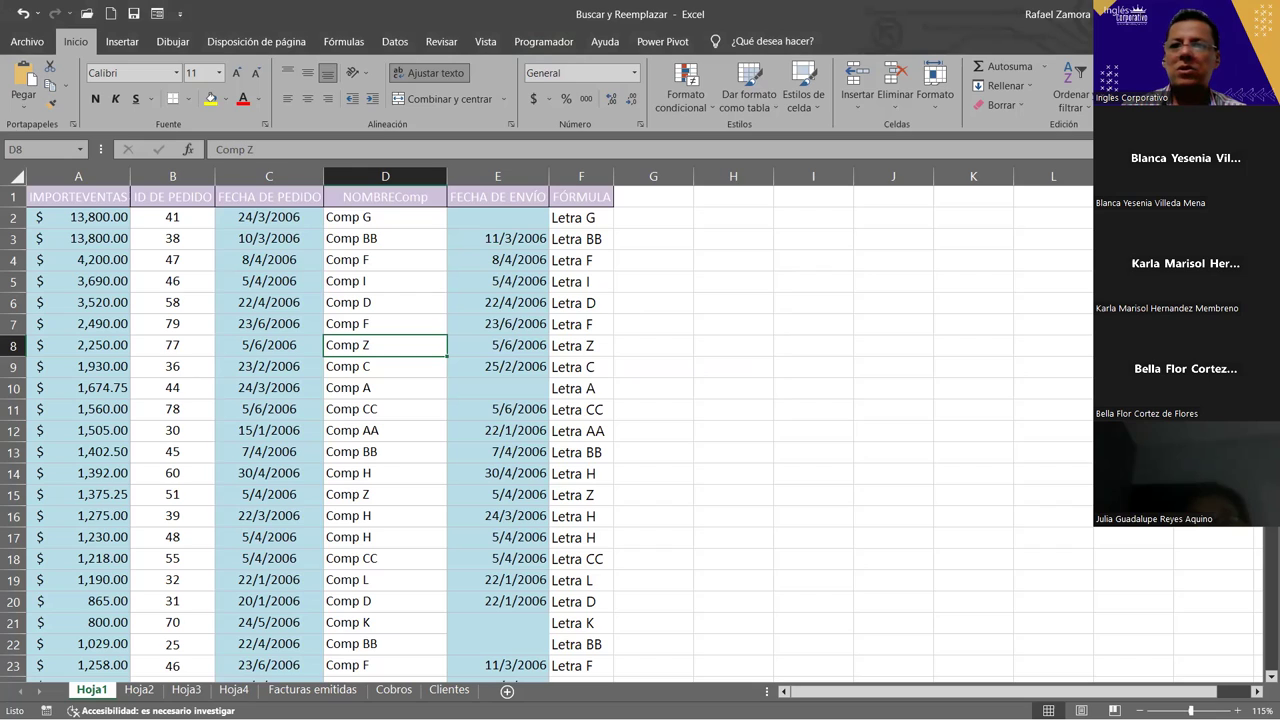
pyautogui.click(797, 300)
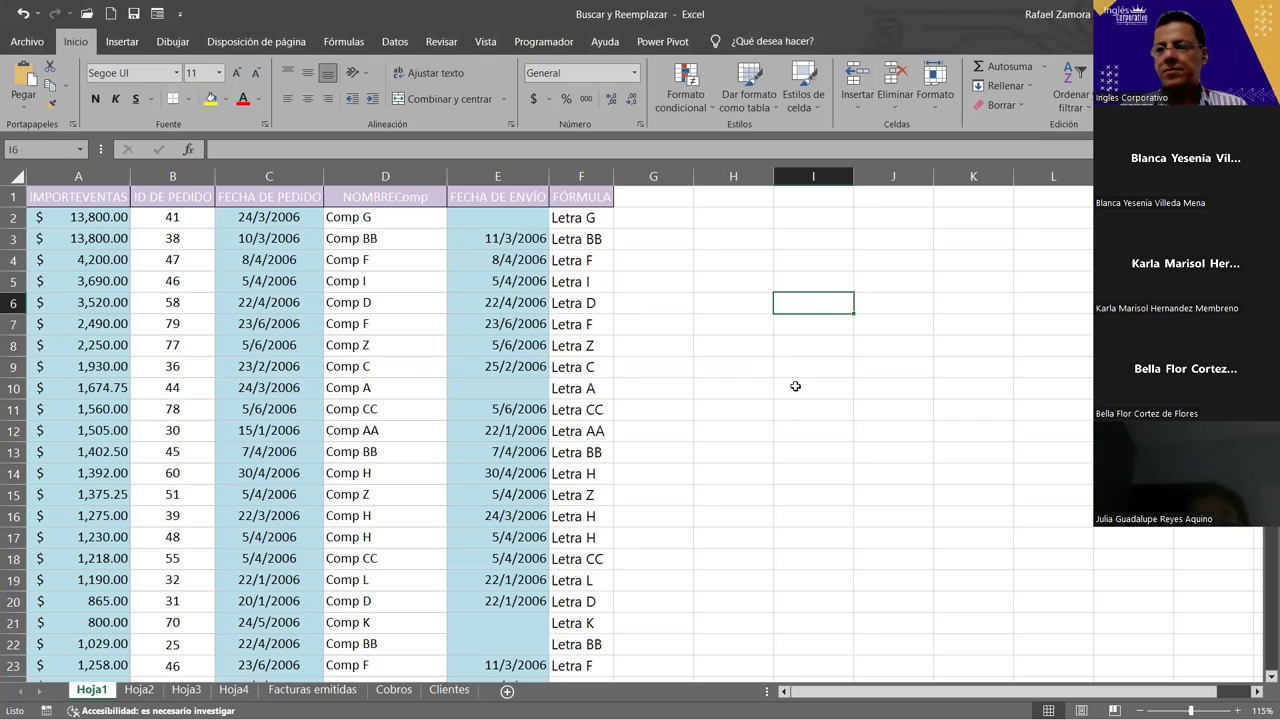
pyautogui.click(676, 355)
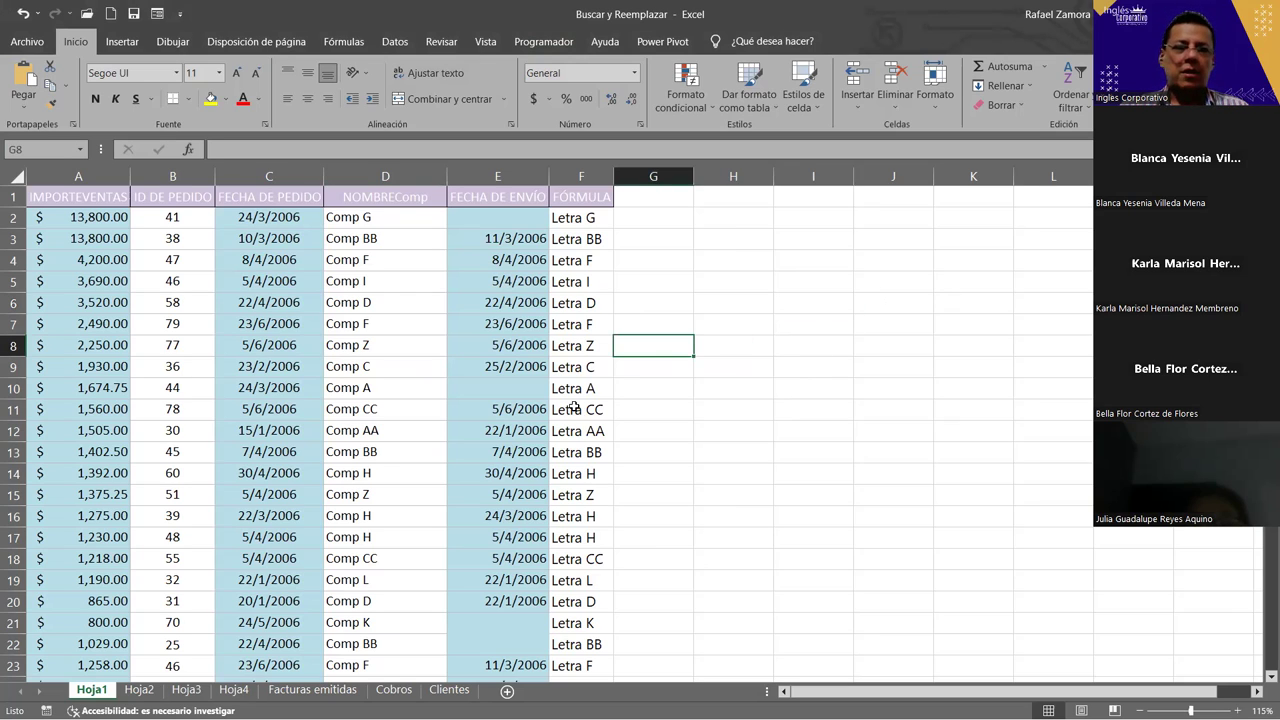
pyautogui.click(710, 277)
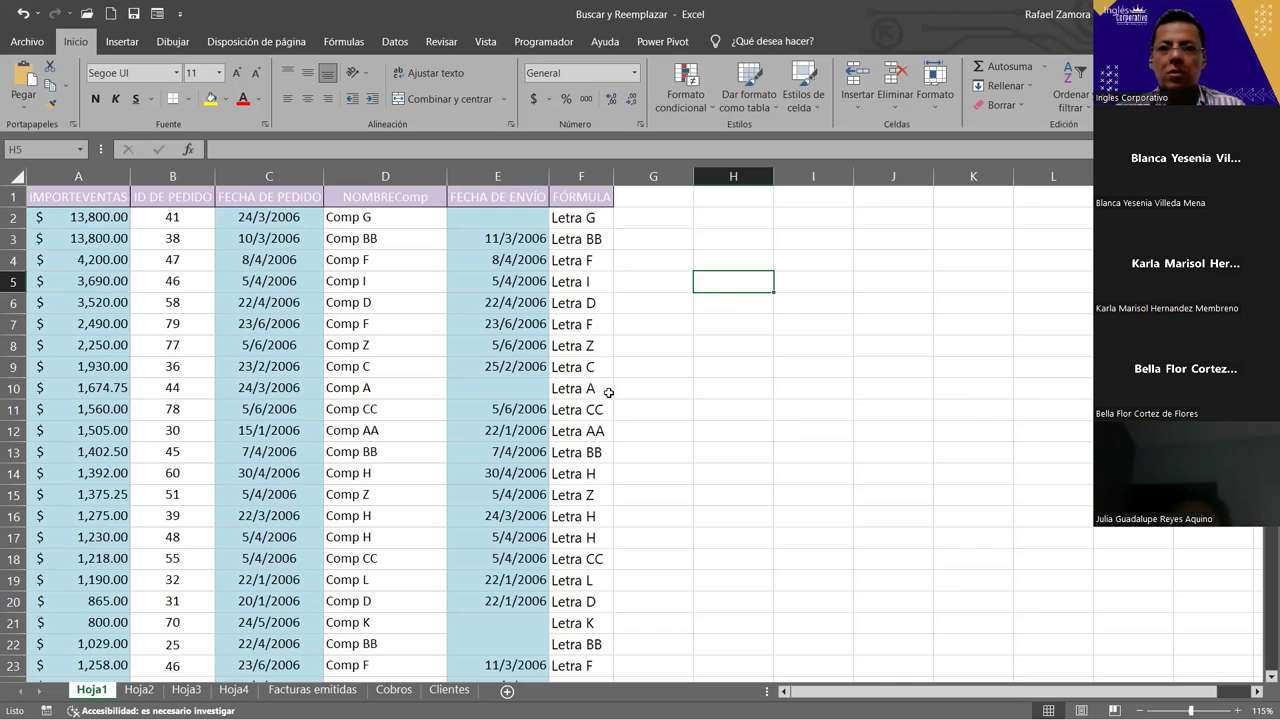
# Step: Open Buscar y reemplazar with Ctrl+B, move it to the lower left, and enter 41
pyautogui.hotkey('ctrl', 'b')
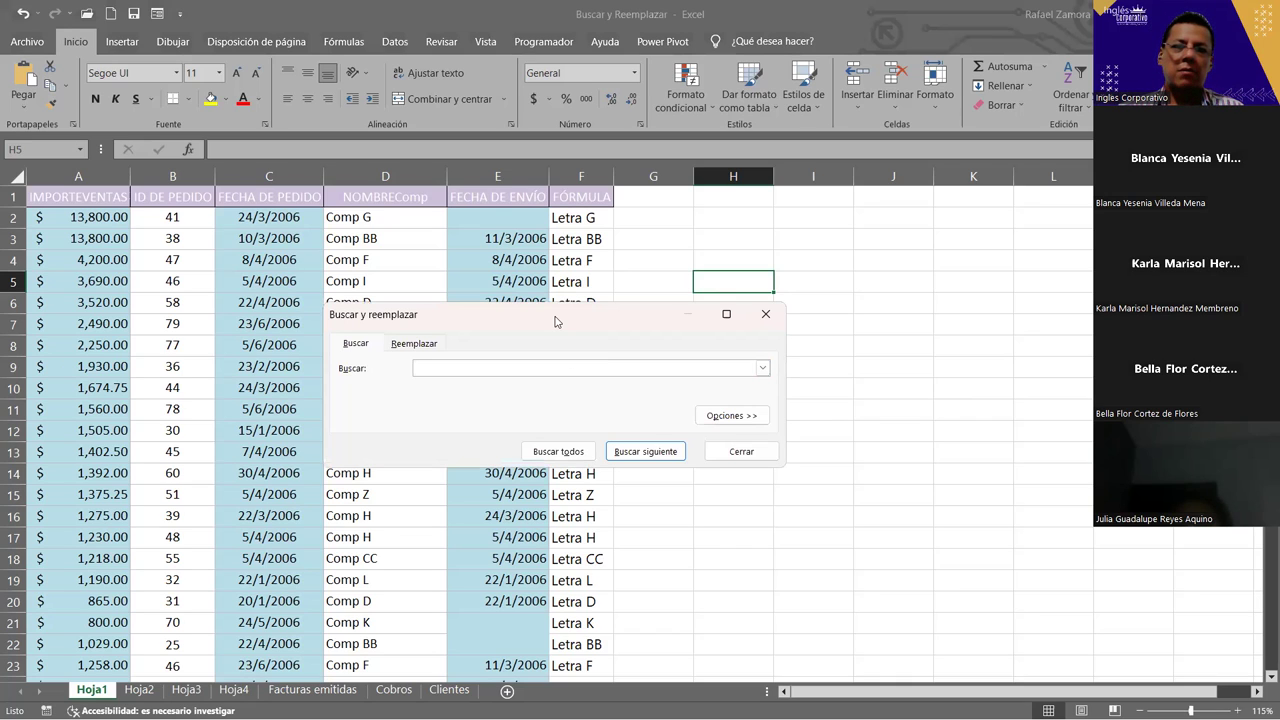
pyautogui.moveTo(557, 321); pyautogui.dragTo(779, 228)
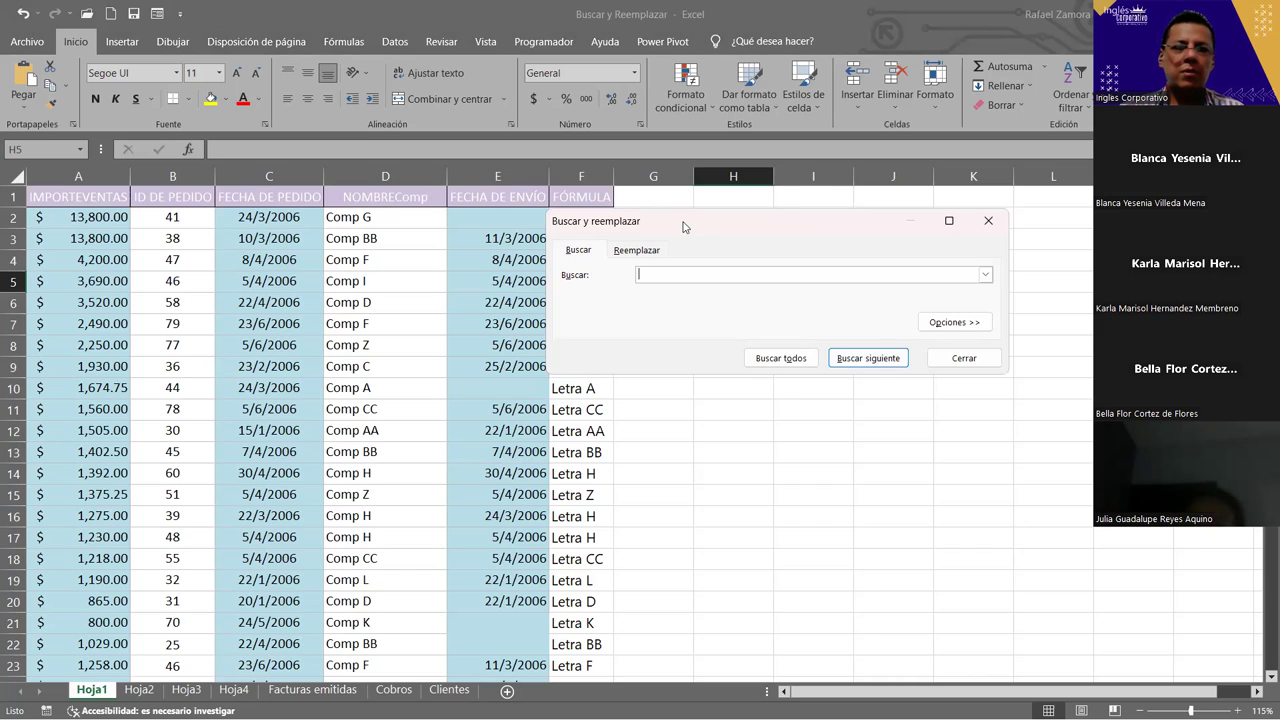
pyautogui.moveTo(683, 226); pyautogui.dragTo(205, 419)
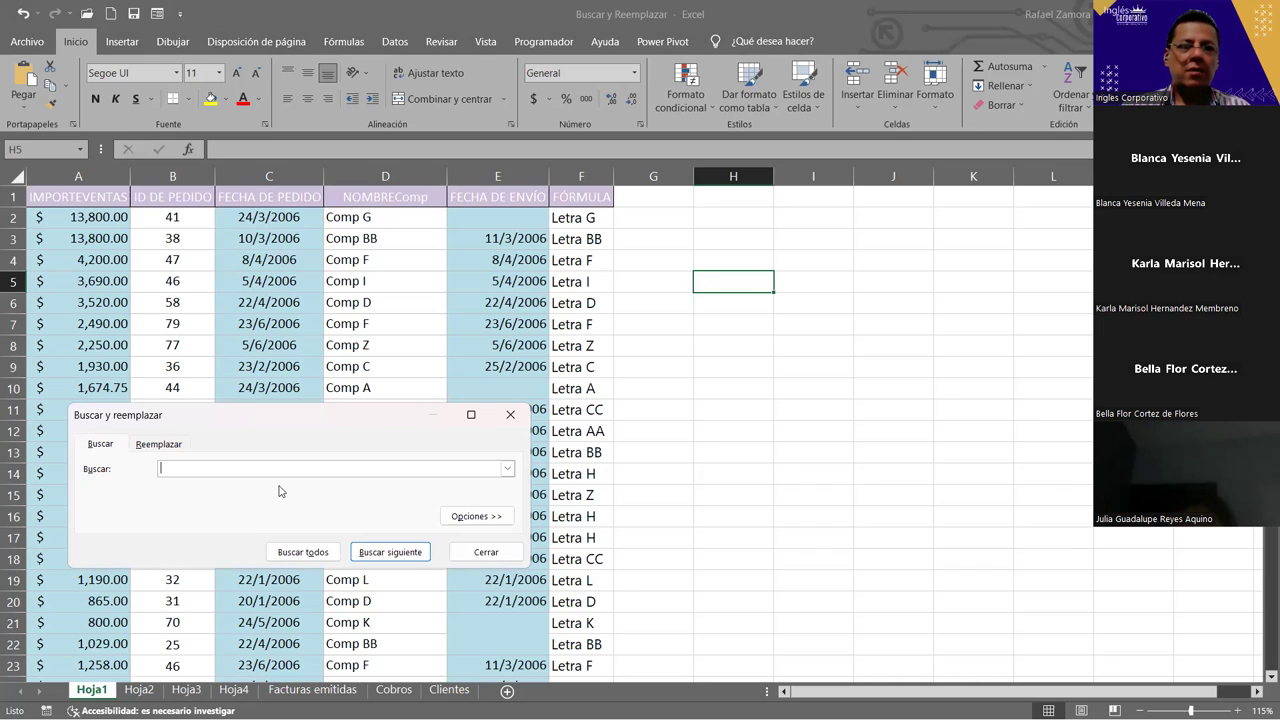
pyautogui.write('41')
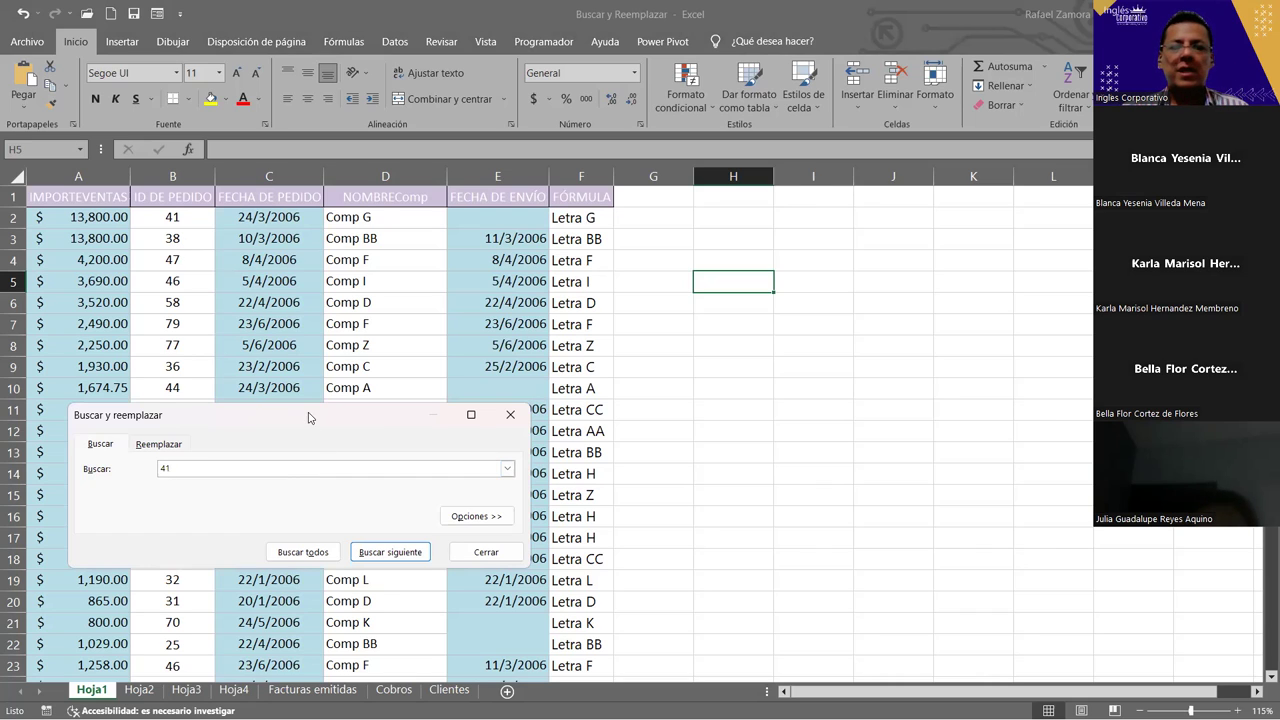
# Step: Find all cells containing 41 and enlarge the results list to show all 5 matches
pyautogui.click(312, 552)
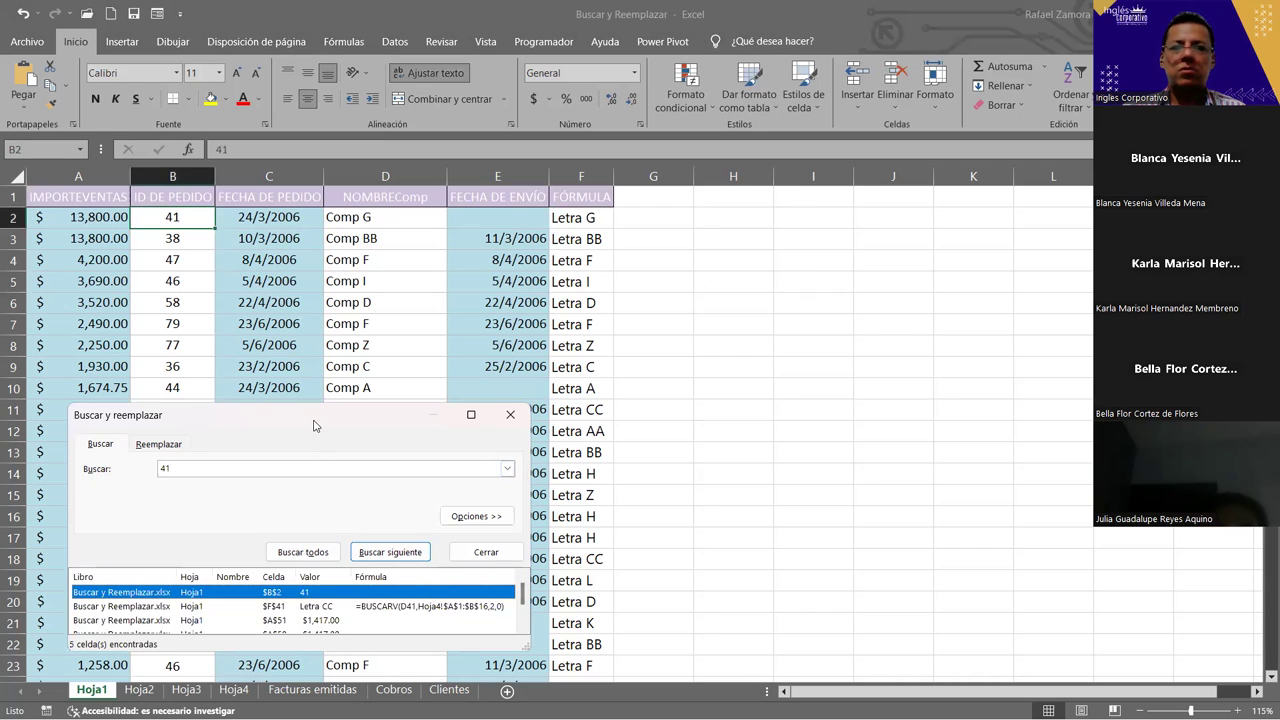
pyautogui.moveTo(313, 425); pyautogui.dragTo(697, 211)
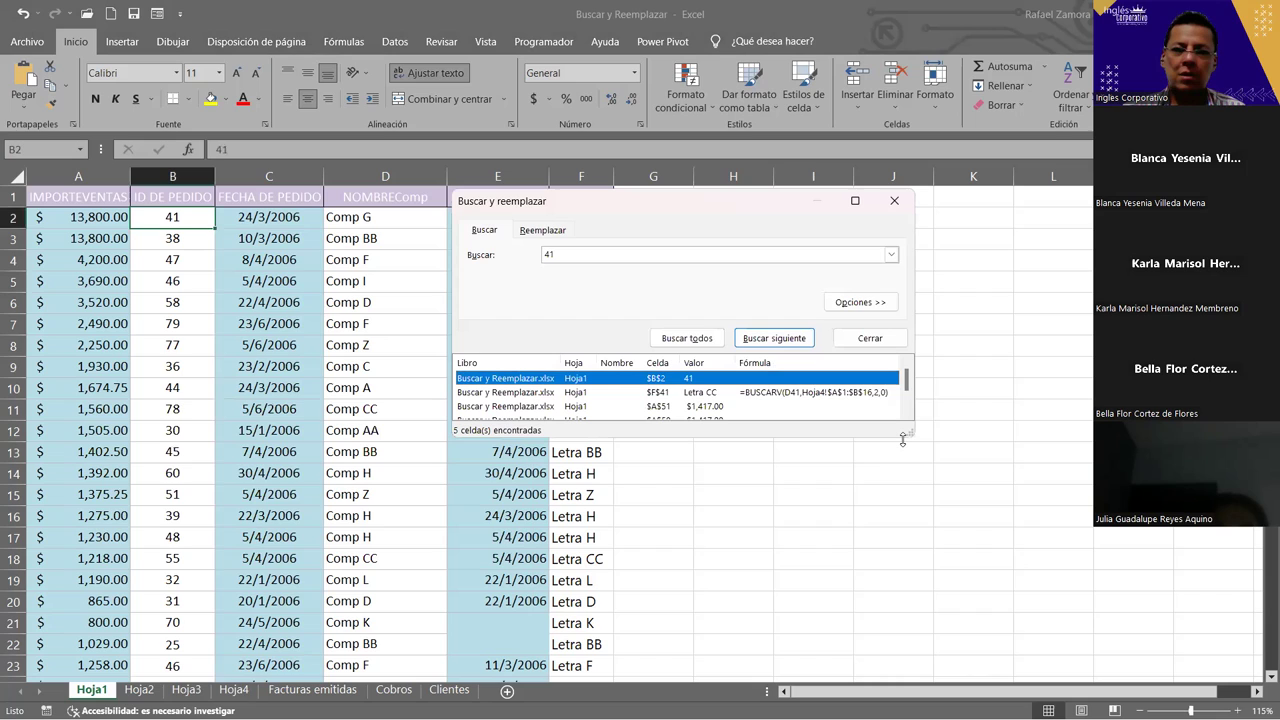
pyautogui.moveTo(902, 440); pyautogui.dragTo(884, 487)
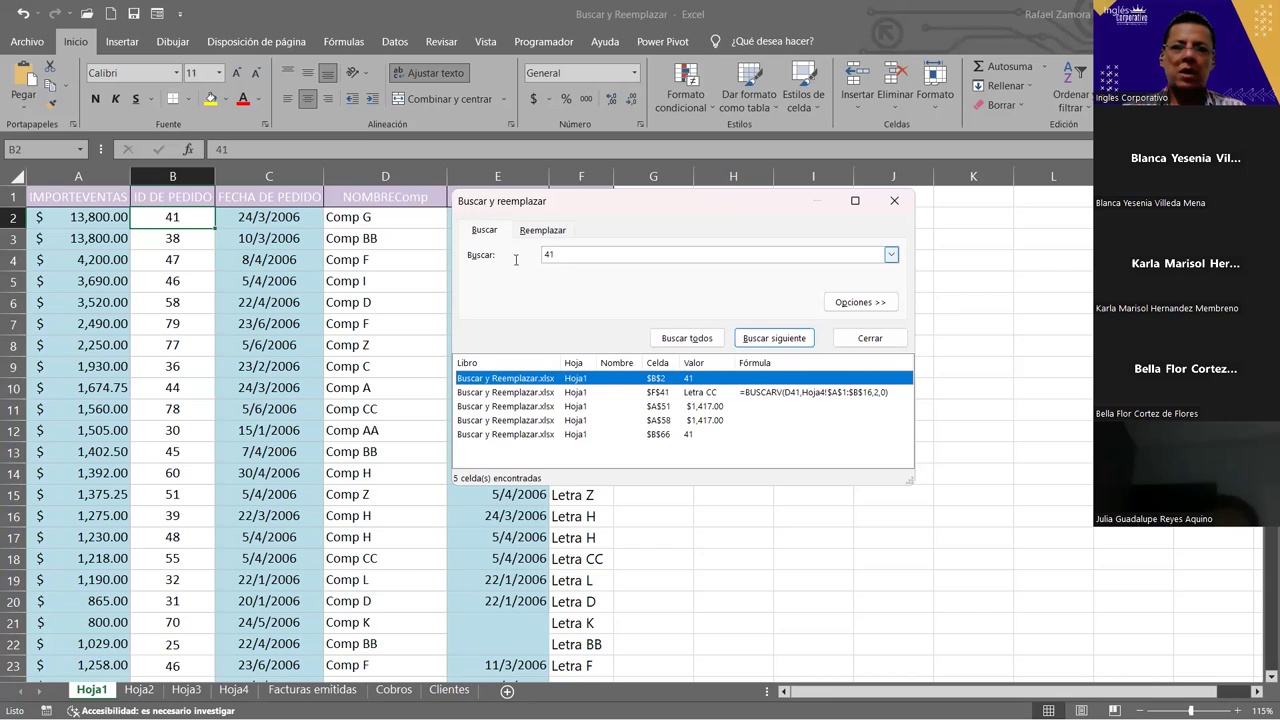
pyautogui.click(559, 256)
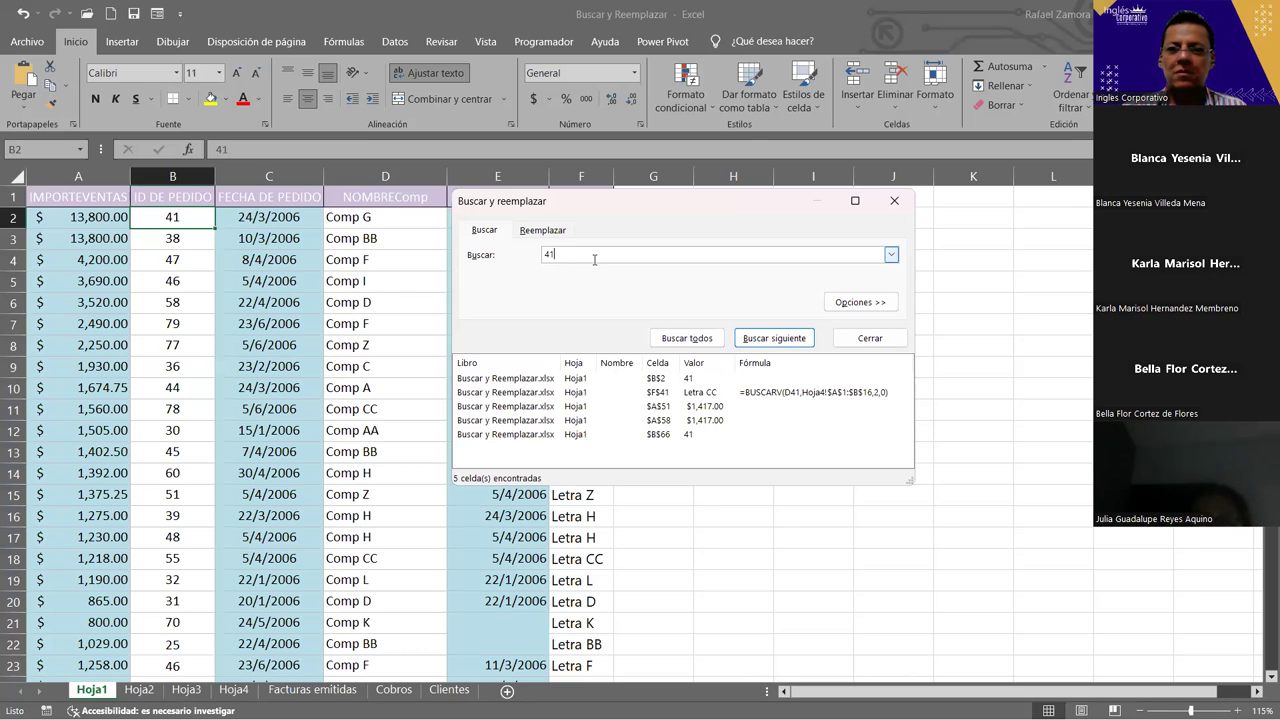
pyautogui.click(563, 636)
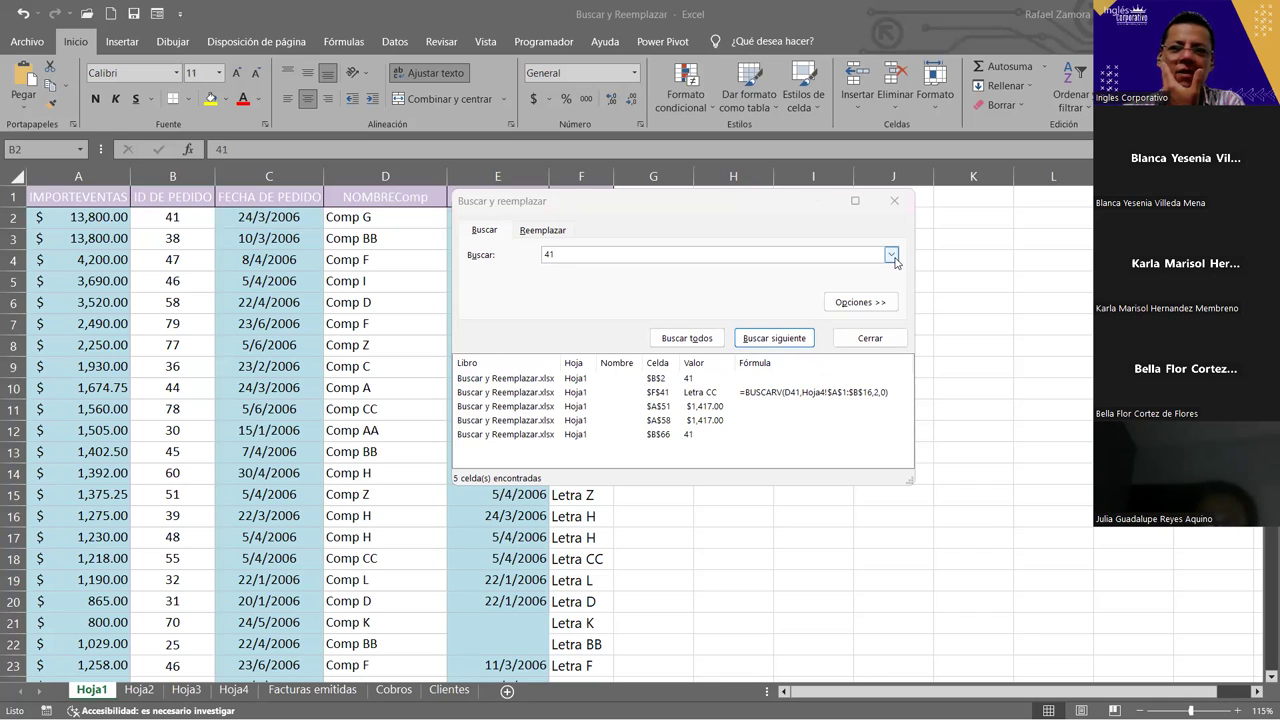
# Step: Close the Find window and reopen it with 41 still as the search value
pyautogui.click(895, 203)
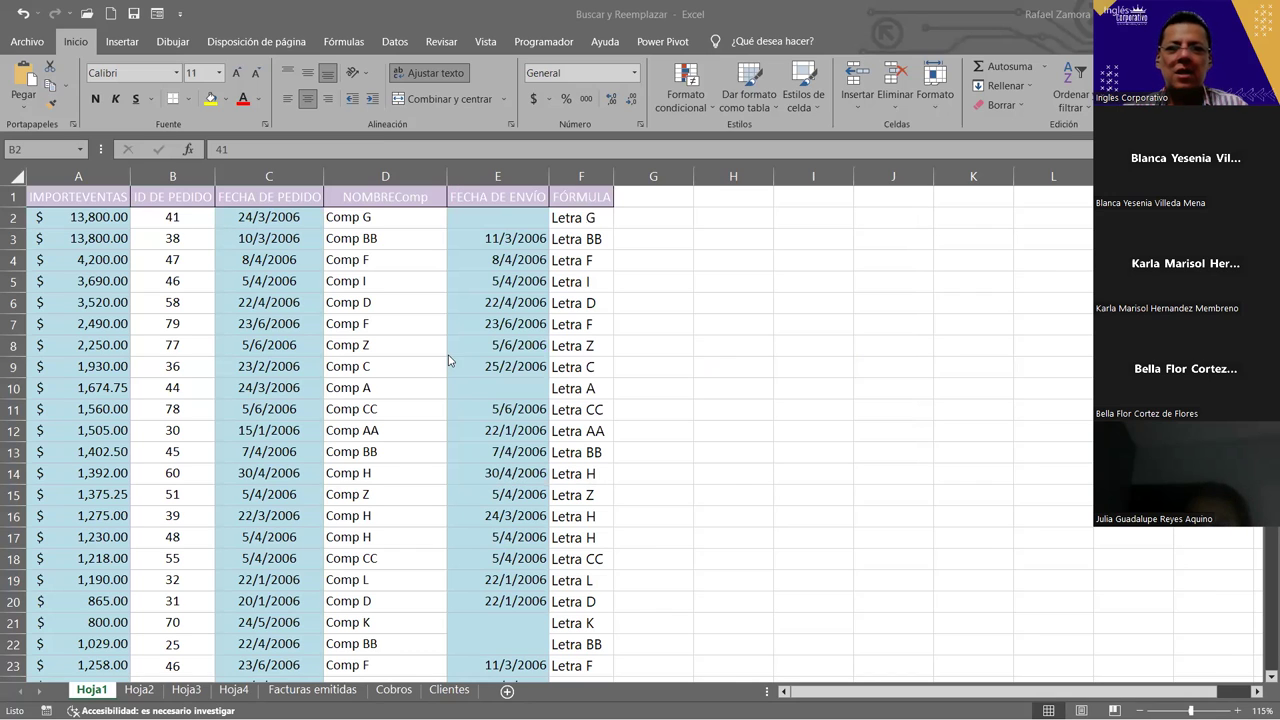
pyautogui.hotkey('ctrl', 'b')
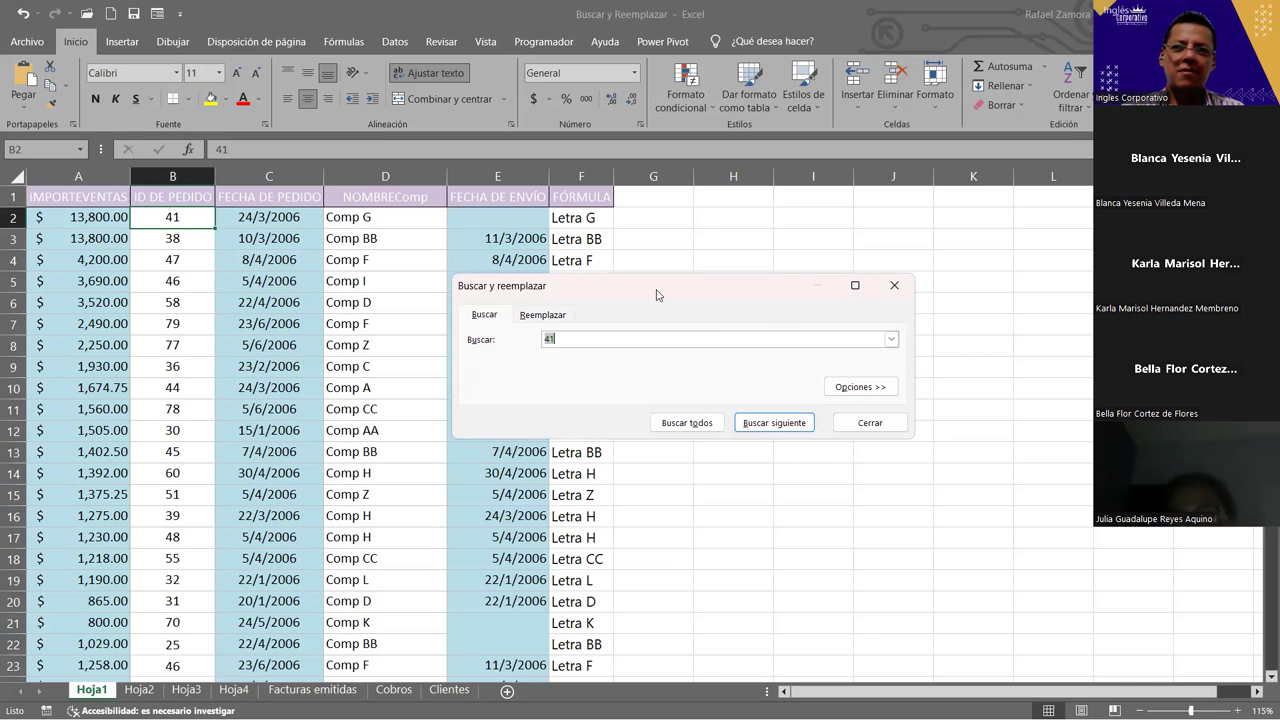
# Step: List all cells containing 41 again and expand the results to show B2, F41, A51, A58, B66
pyautogui.moveTo(657, 294); pyautogui.dragTo(753, 231)
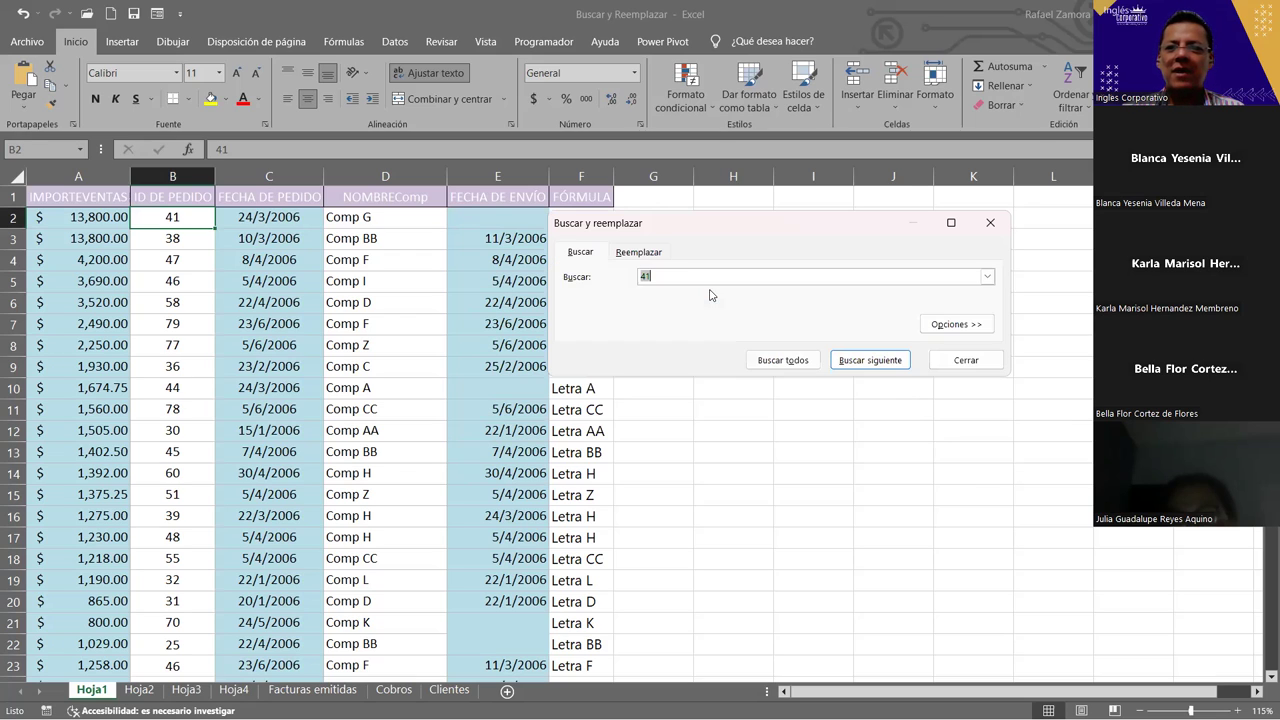
pyautogui.click(803, 360)
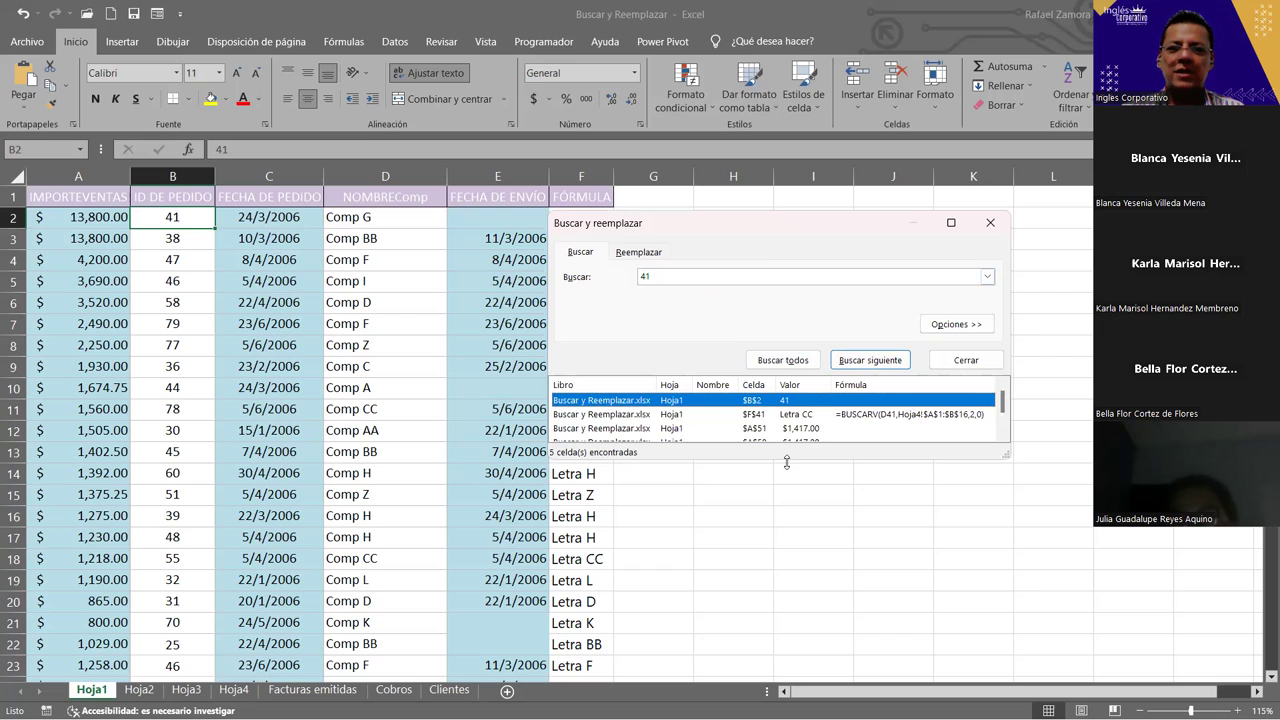
pyautogui.moveTo(787, 462); pyautogui.dragTo(795, 494)
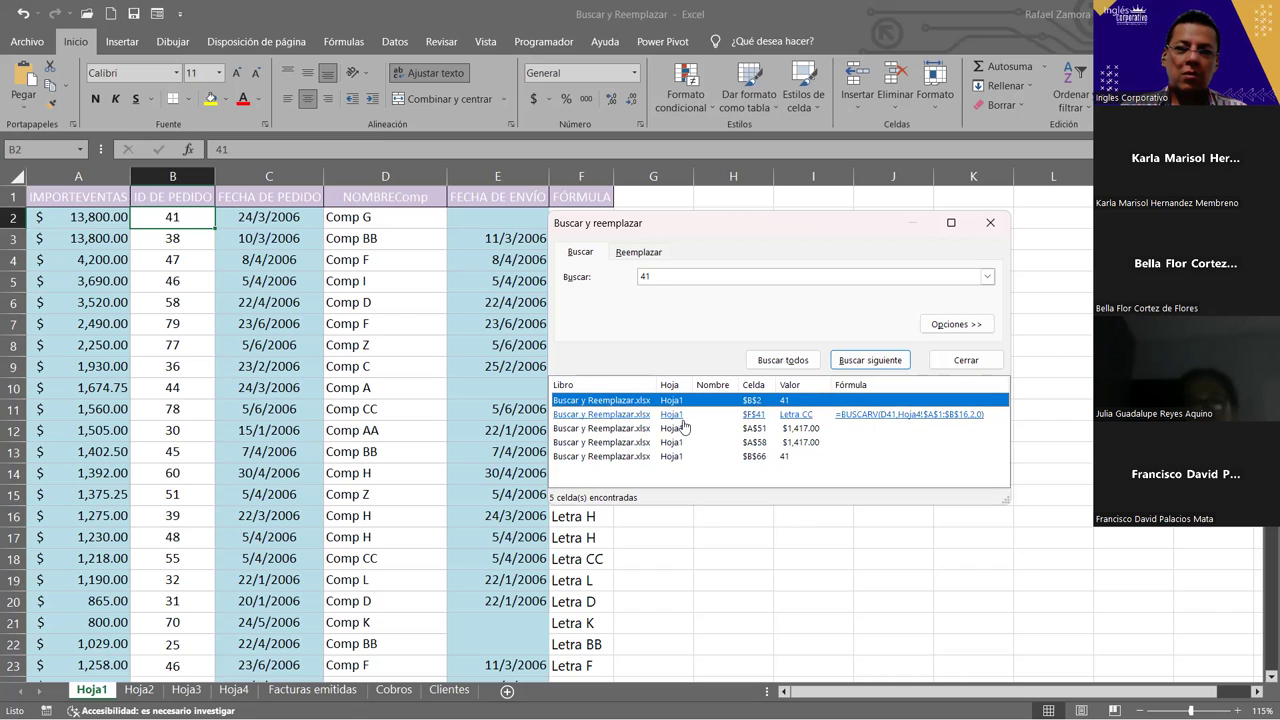
pyautogui.click(770, 360)
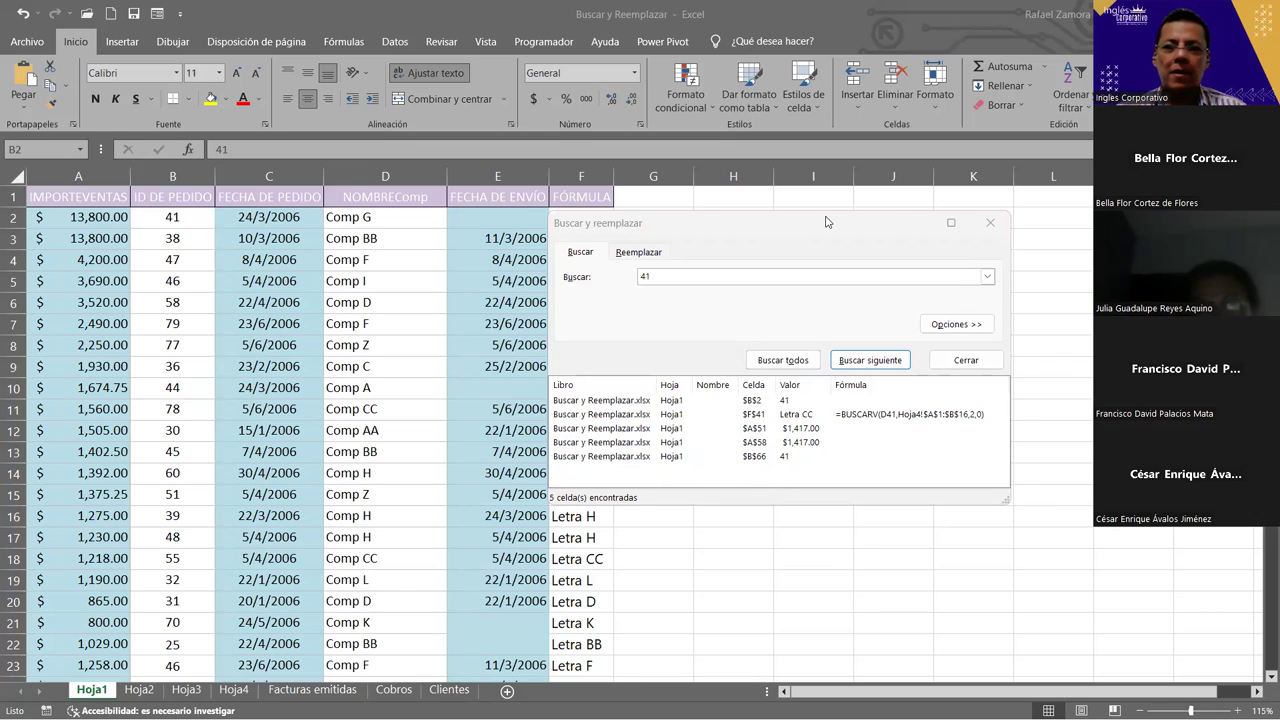
pyautogui.moveTo(824, 221); pyautogui.dragTo(827, 219)
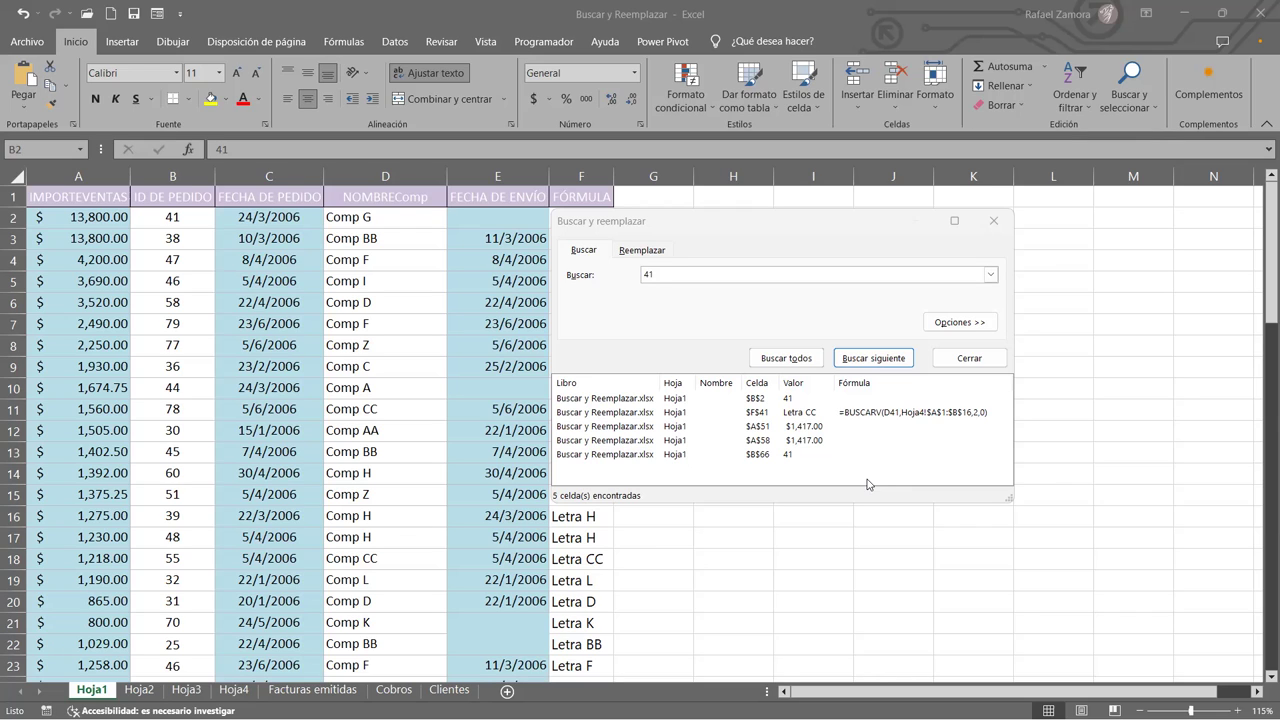
pyautogui.click(867, 484)
# Step: Close the Find window, select empty cell H14, and search Windows for 'lup'
pyautogui.press('Escape')
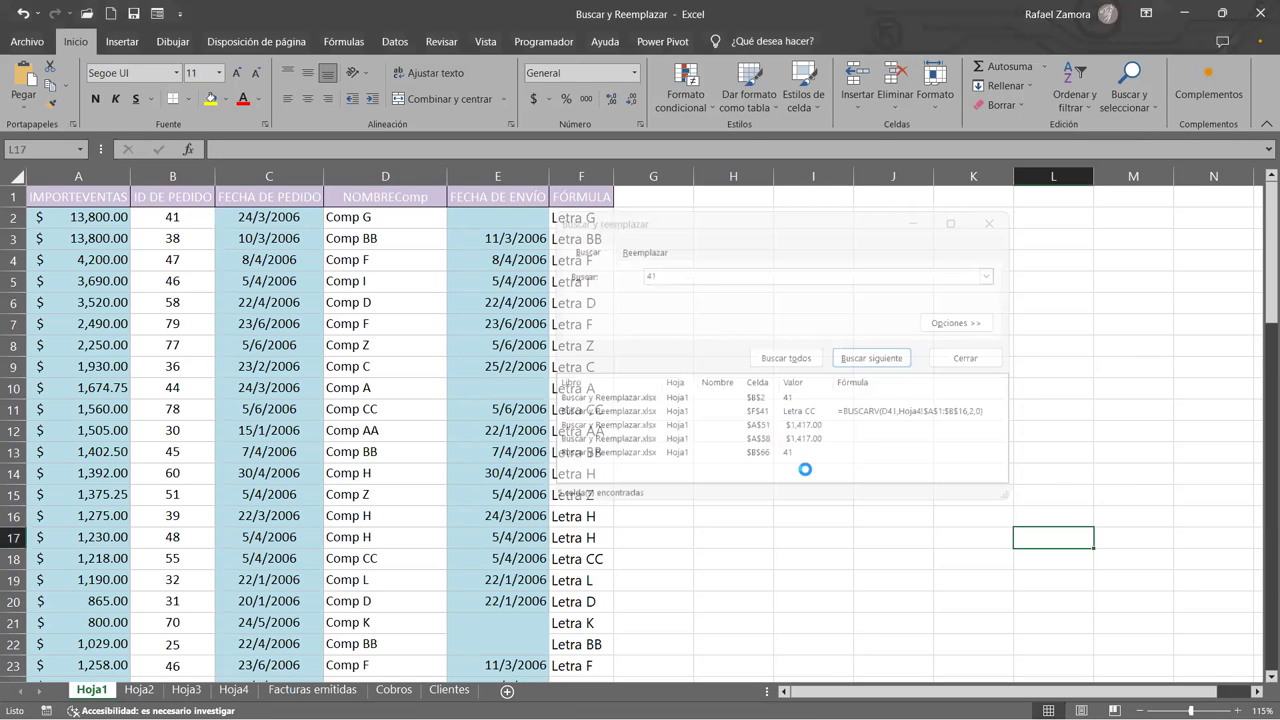
pyautogui.hotkey('ctrl', 'o')
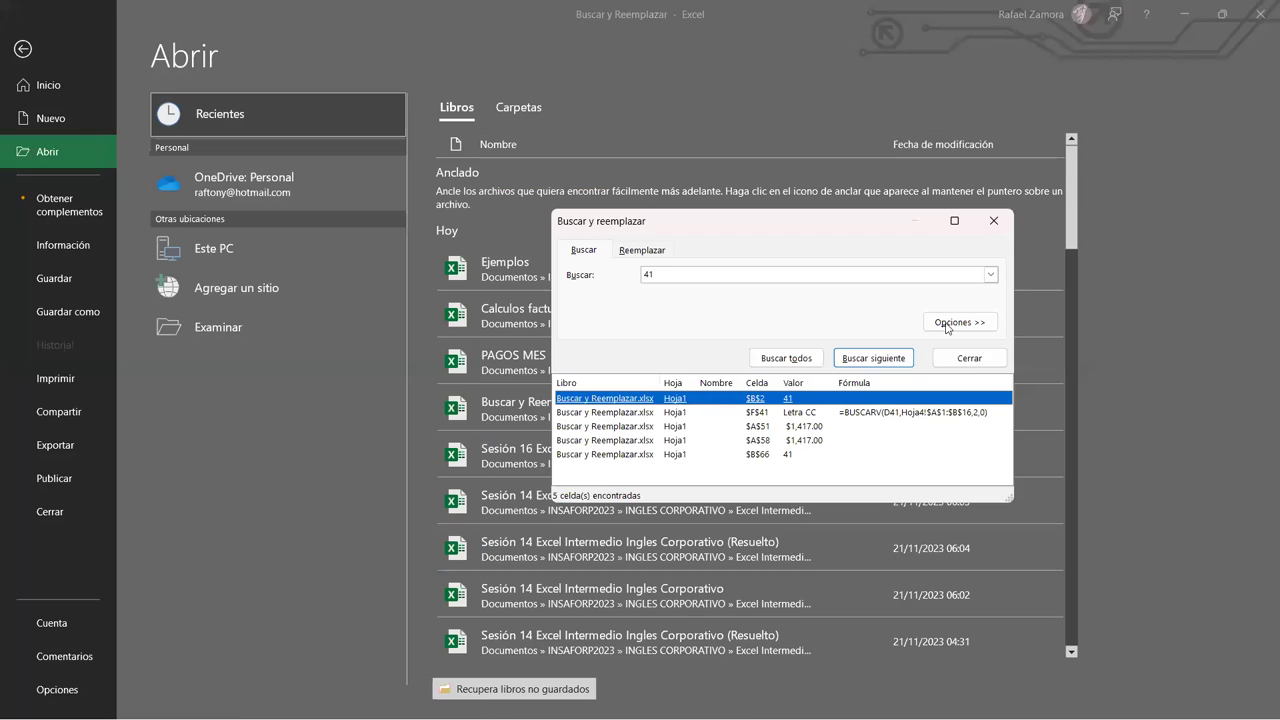
pyautogui.press('Escape')
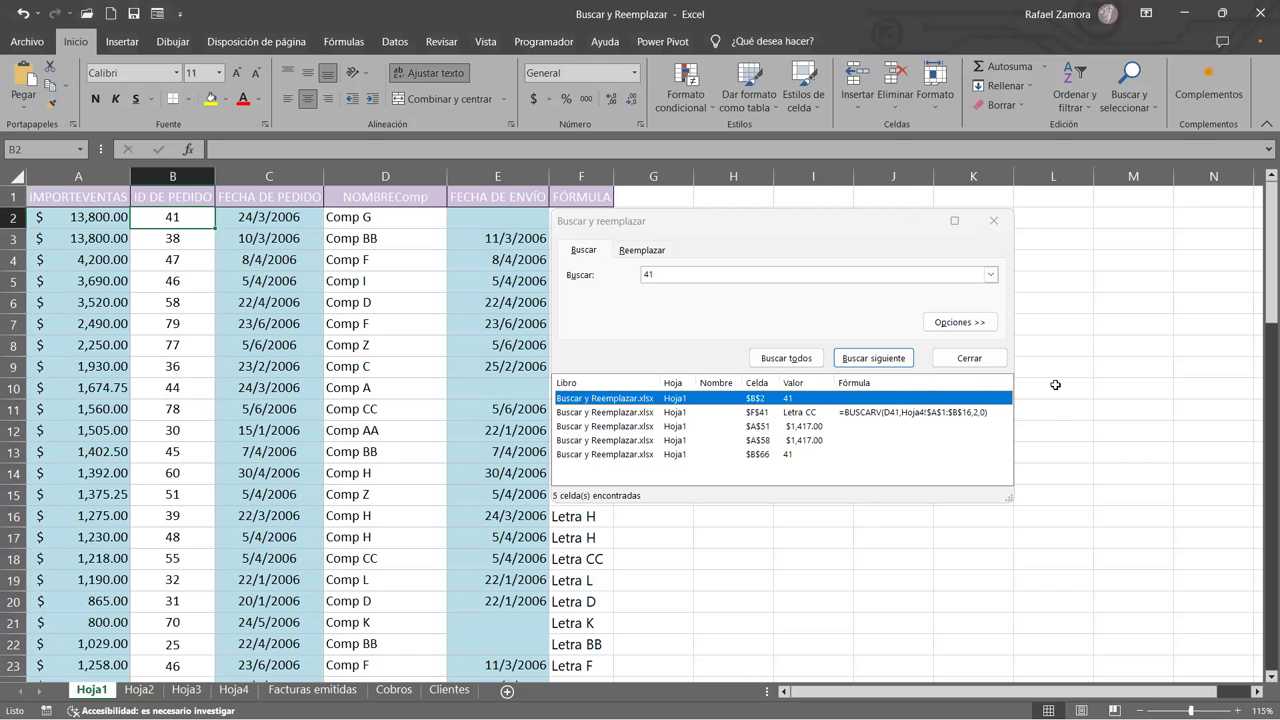
pyautogui.click(969, 358)
pyautogui.click(794, 405)
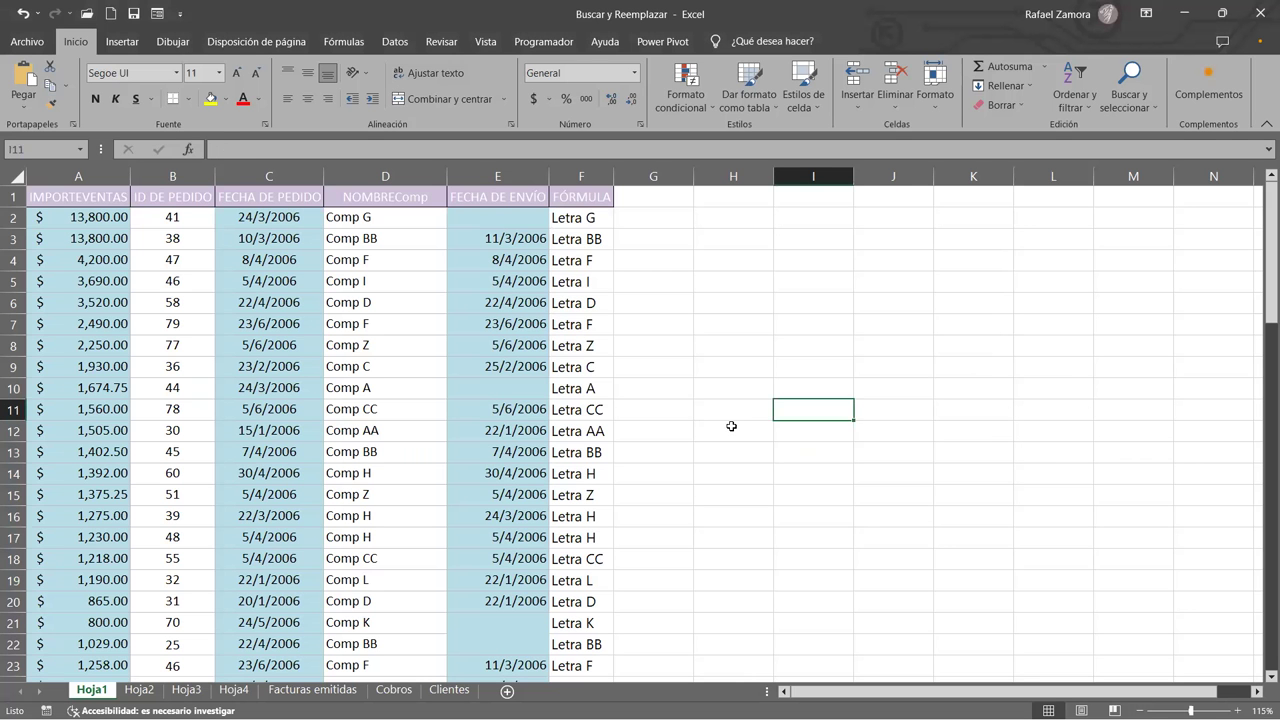
pyautogui.click(709, 482)
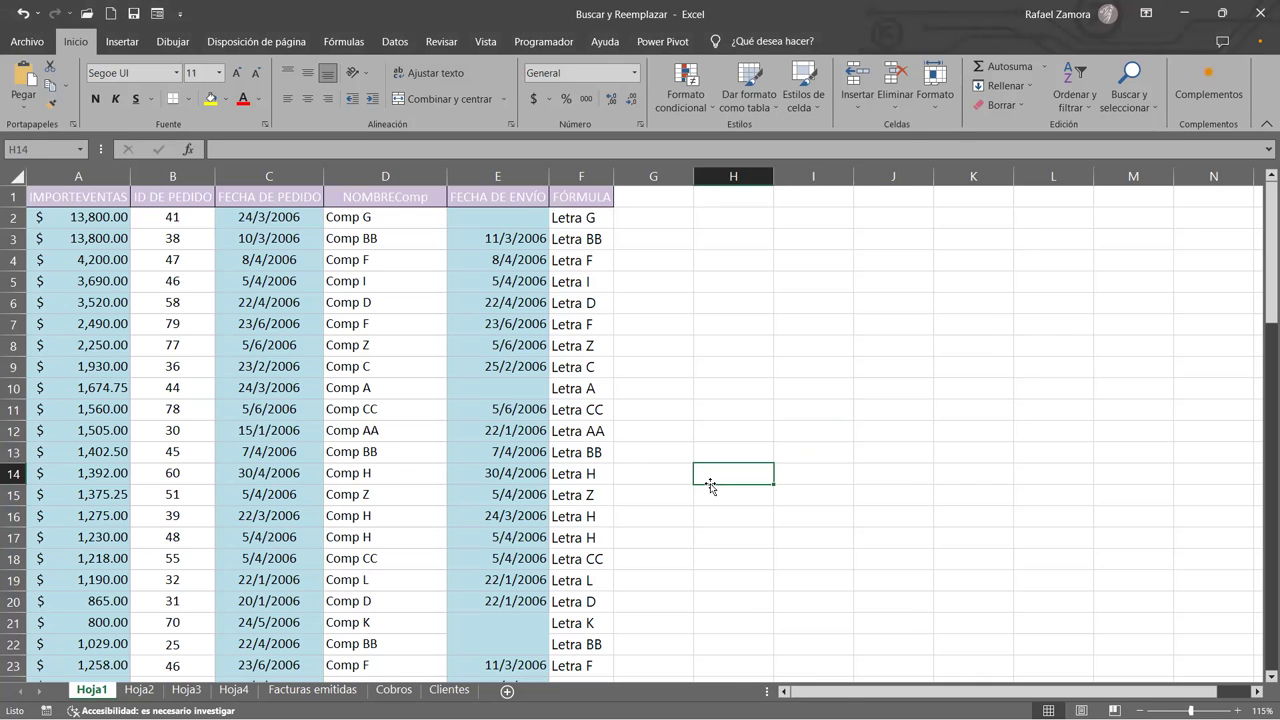
pyautogui.press('super')
pyautogui.write('lup')
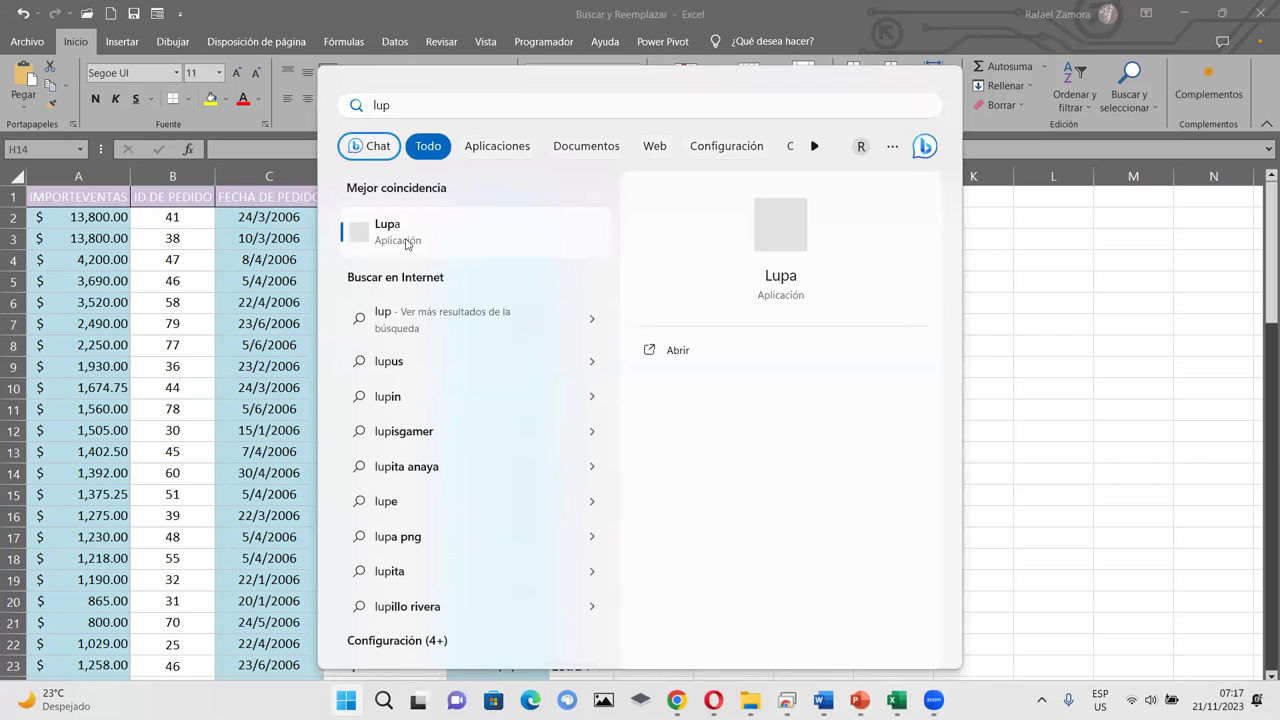
# Step: Launch the Lupa magnifier, zoom to 200%, then zoom back out to 100%
pyautogui.click(483, 239)
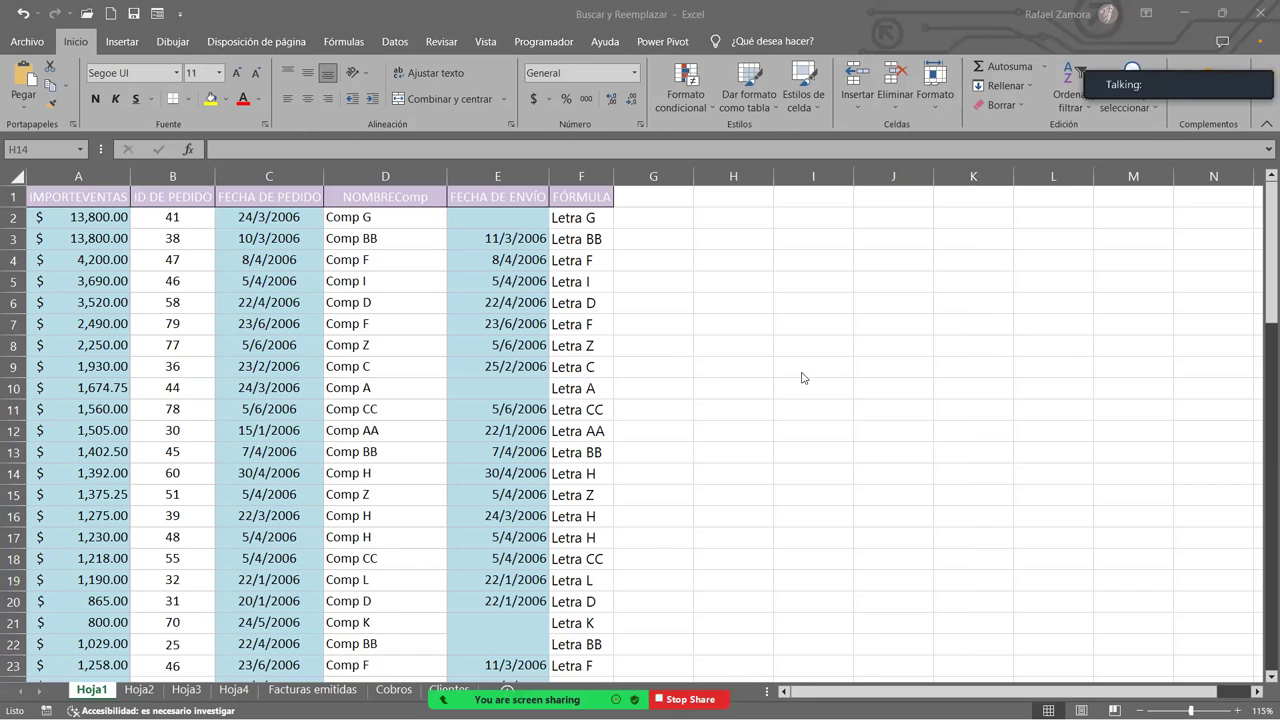
pyautogui.click(781, 78)
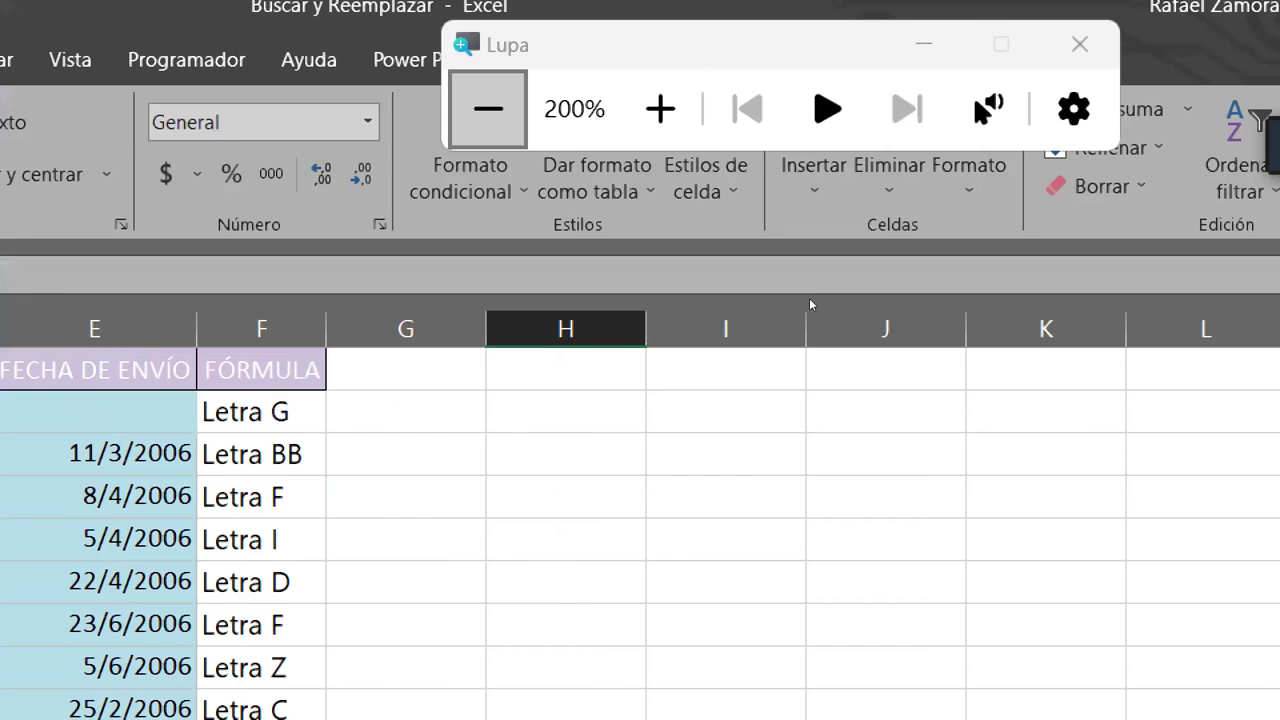
pyautogui.press('super+minus')
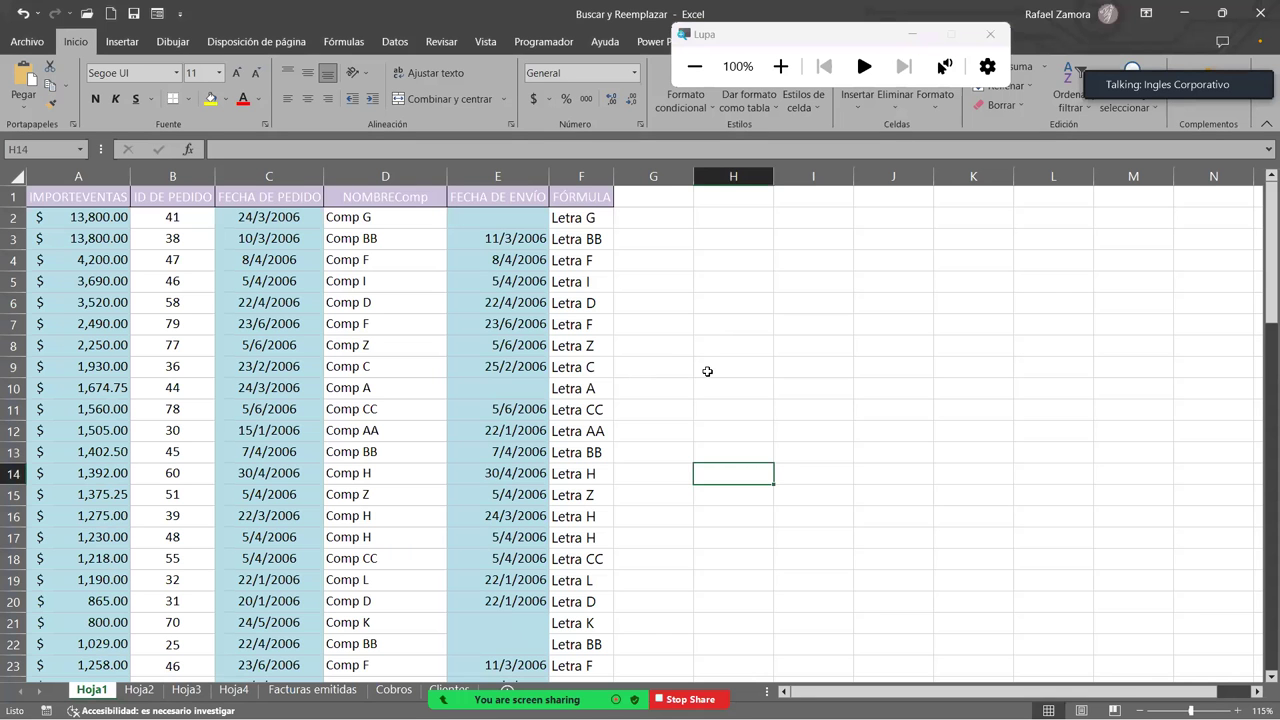
# Step: Select H9, rerun Find All for 41, and enlarge and magnify the five-match results list
pyautogui.click(707, 371)
pyautogui.hotkey('ctrl', 'b')
pyautogui.click(798, 444)
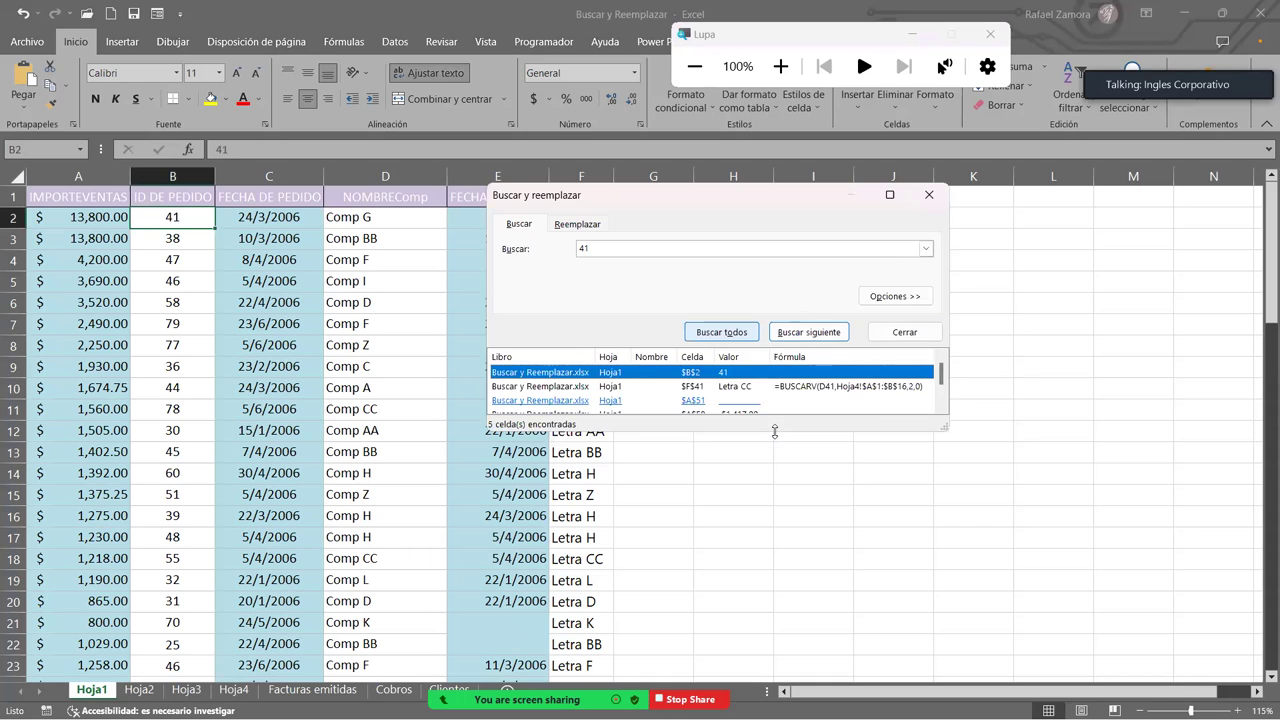
pyautogui.moveTo(944, 430); pyautogui.dragTo(946, 540)
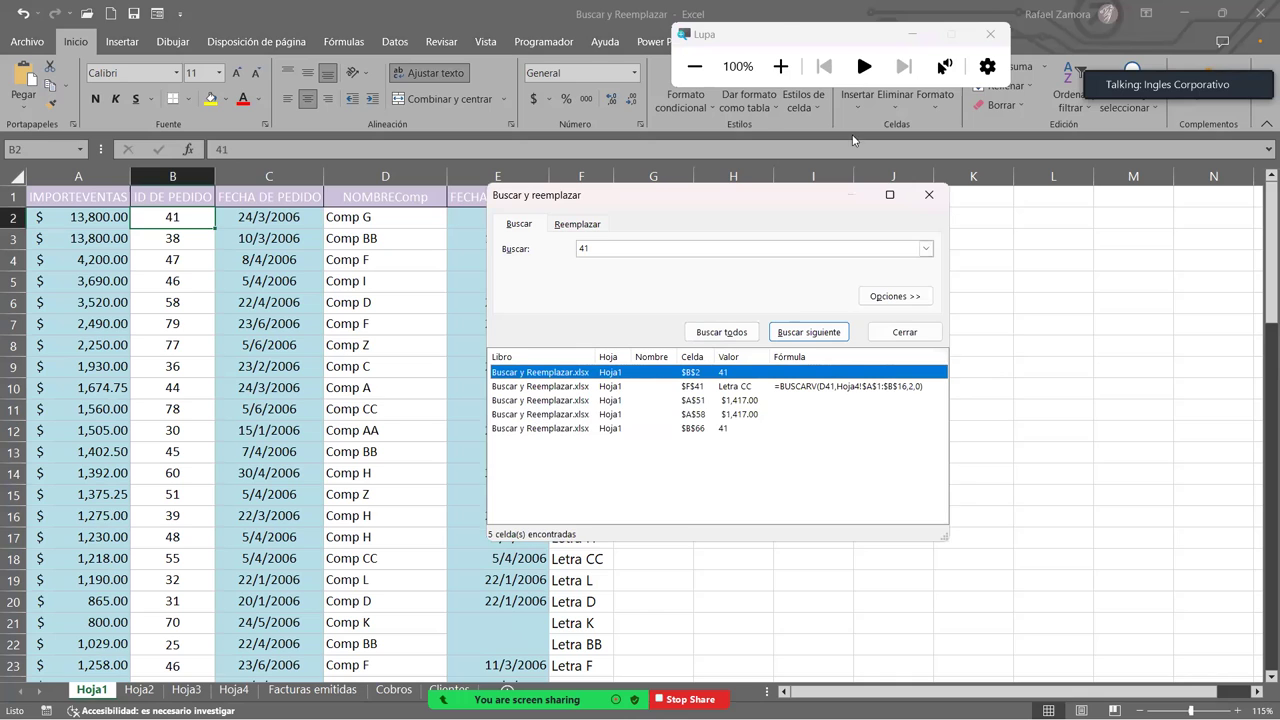
pyautogui.press('super+plus')
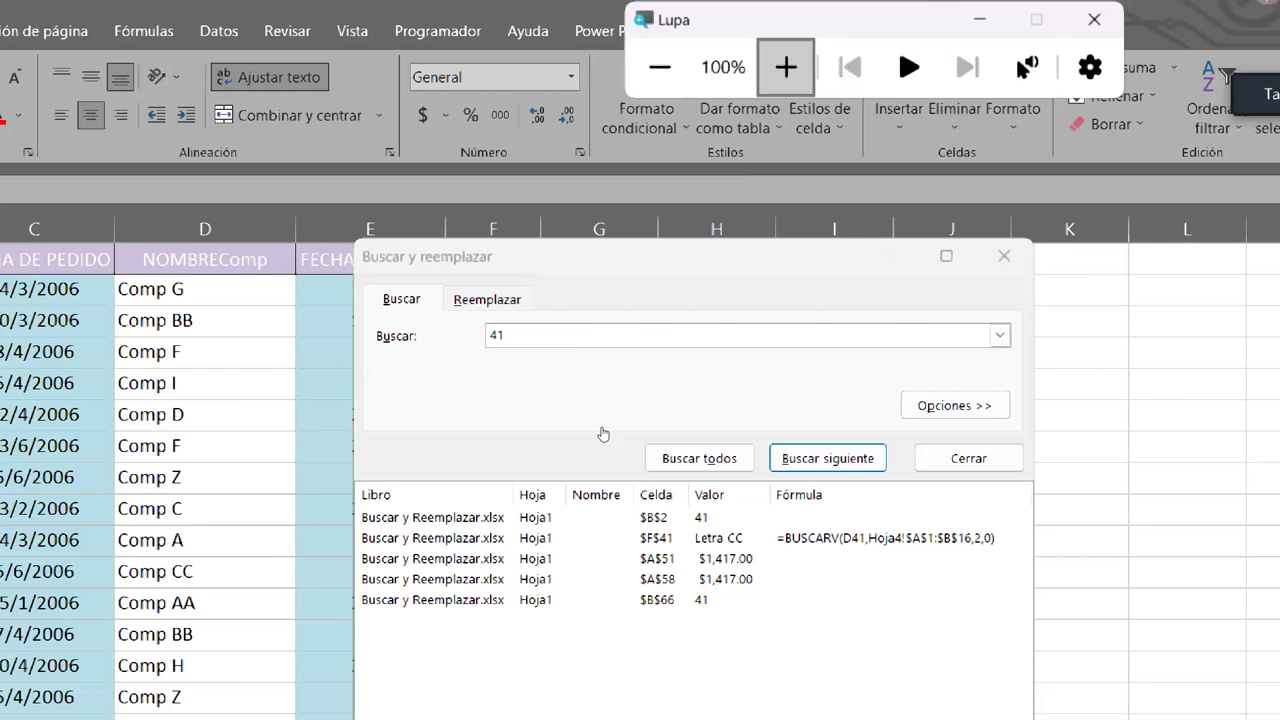
pyautogui.press('super+plus')
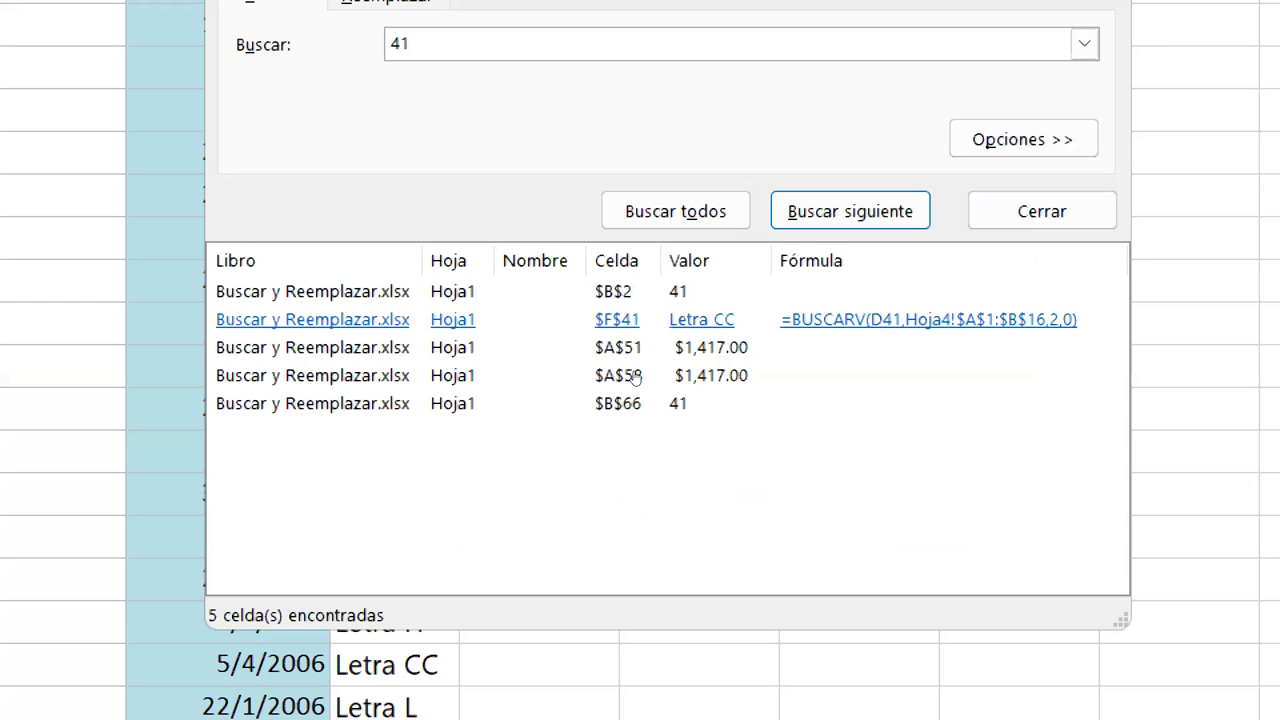
# Step: Step through the 41 matches: $B$2, $B$66, $F$41, $A$51 and $A$58
pyautogui.press('Up')
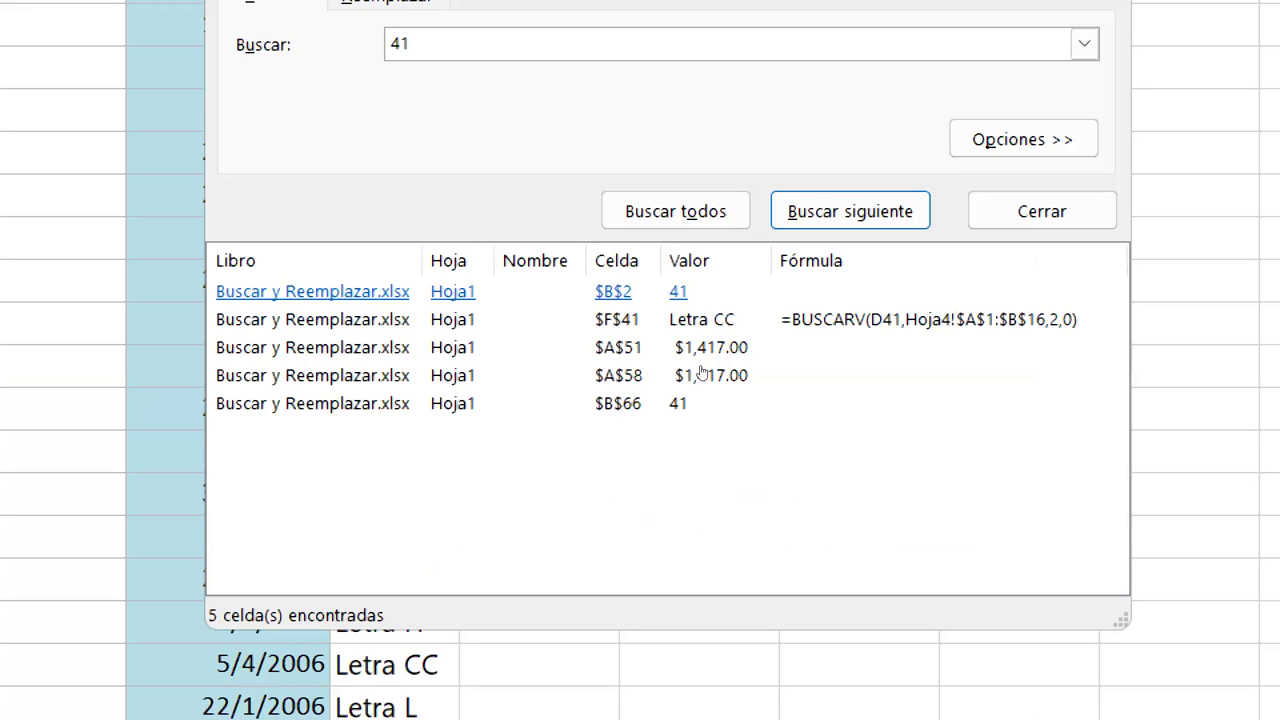
pyautogui.hotkey('alt', 'o')
pyautogui.click(752, 471)
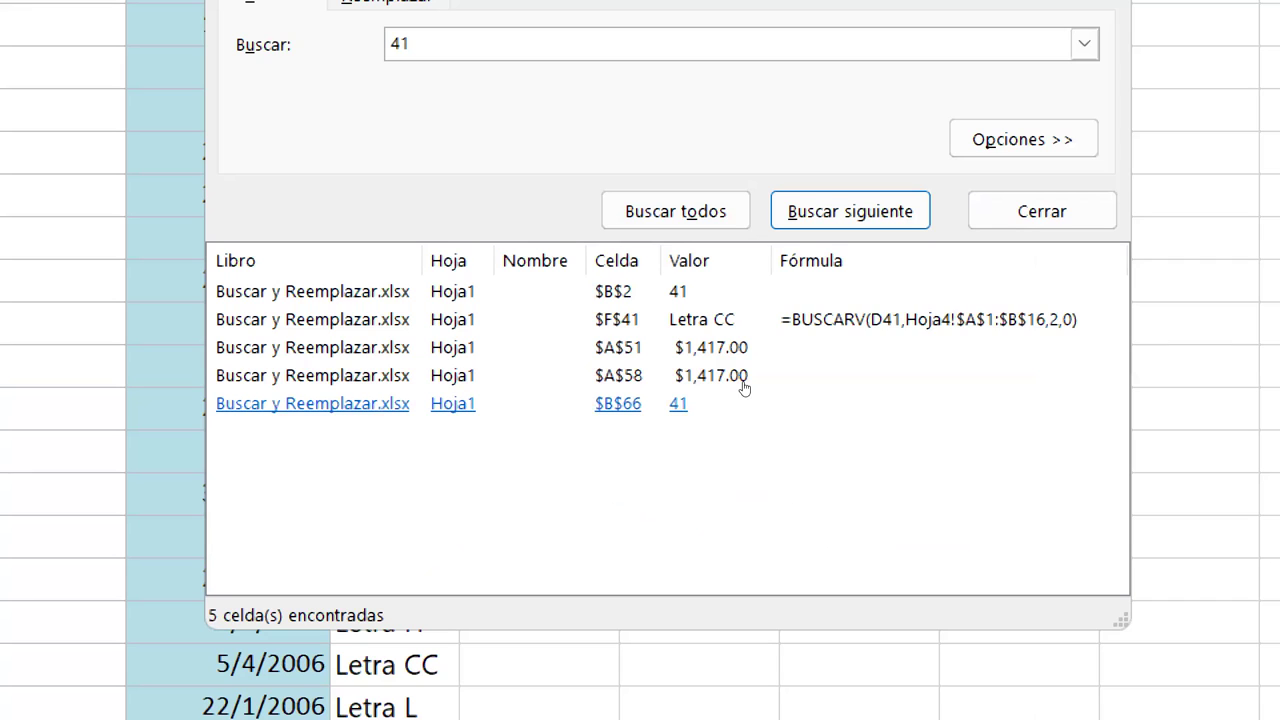
pyautogui.press('Up')
pyautogui.press('Up')
pyautogui.press('Up')
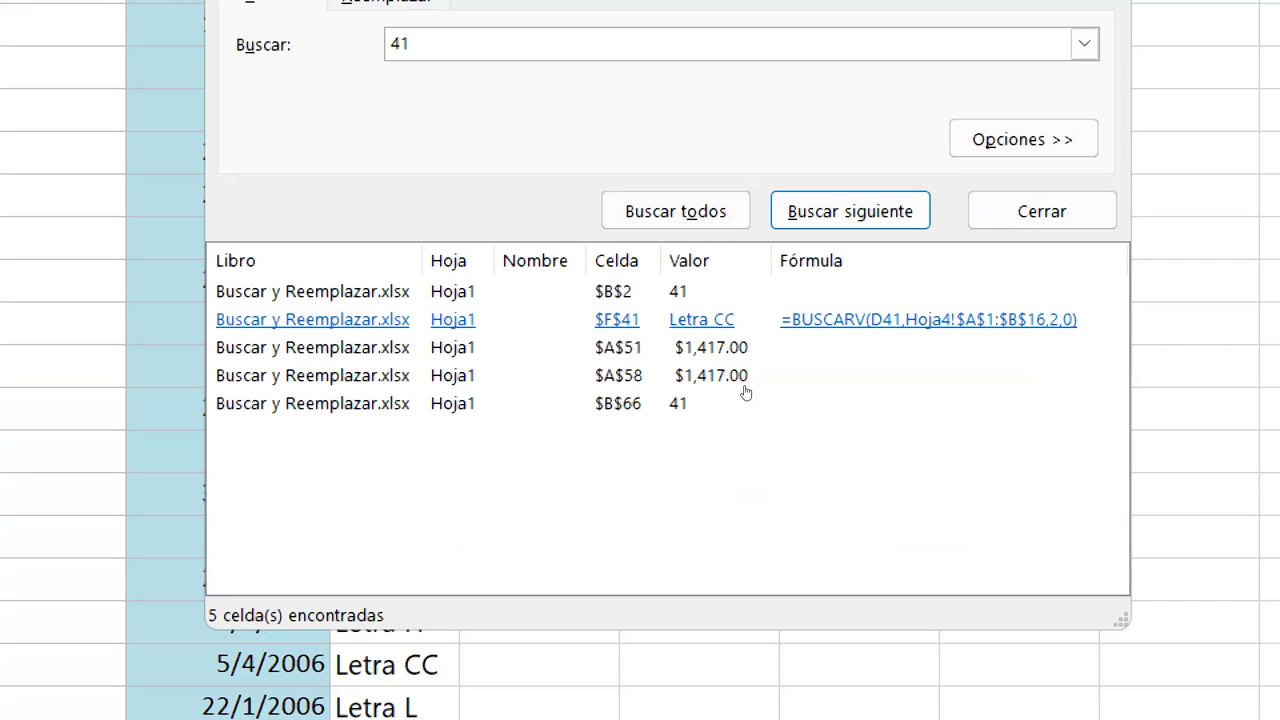
pyautogui.press('Down')
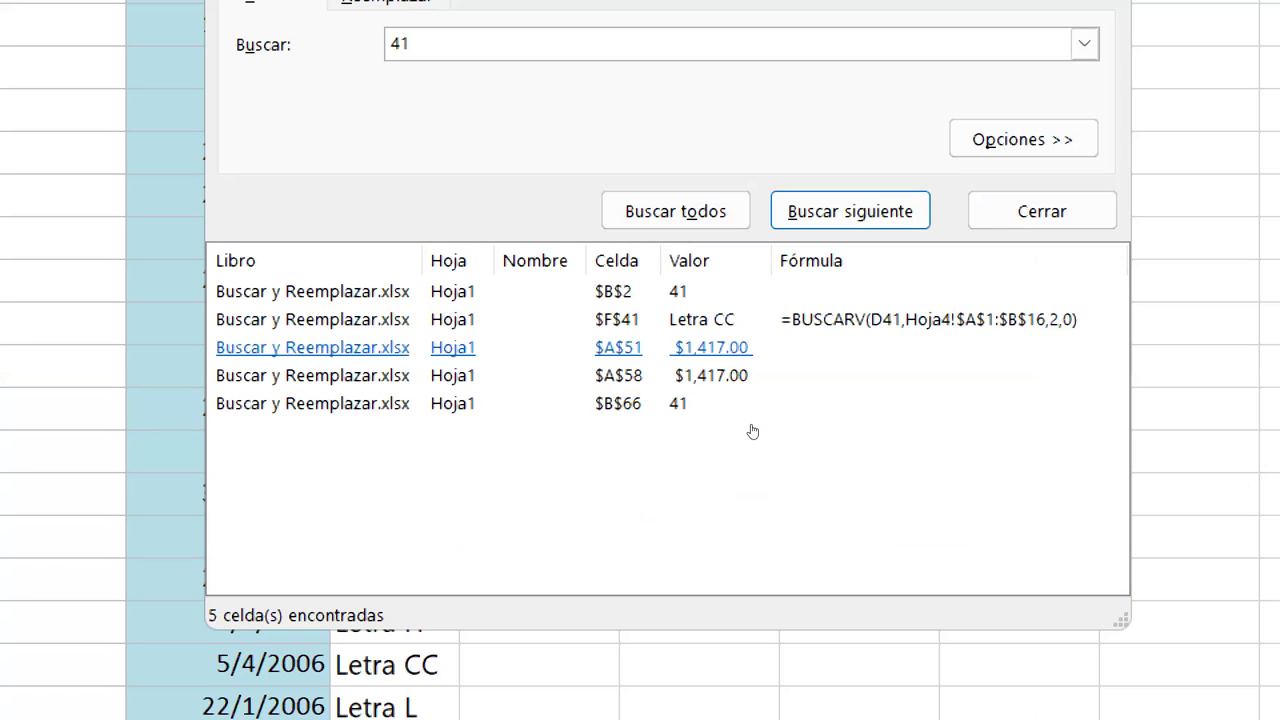
pyautogui.press('Down')
pyautogui.press('Down')
pyautogui.press('Up')
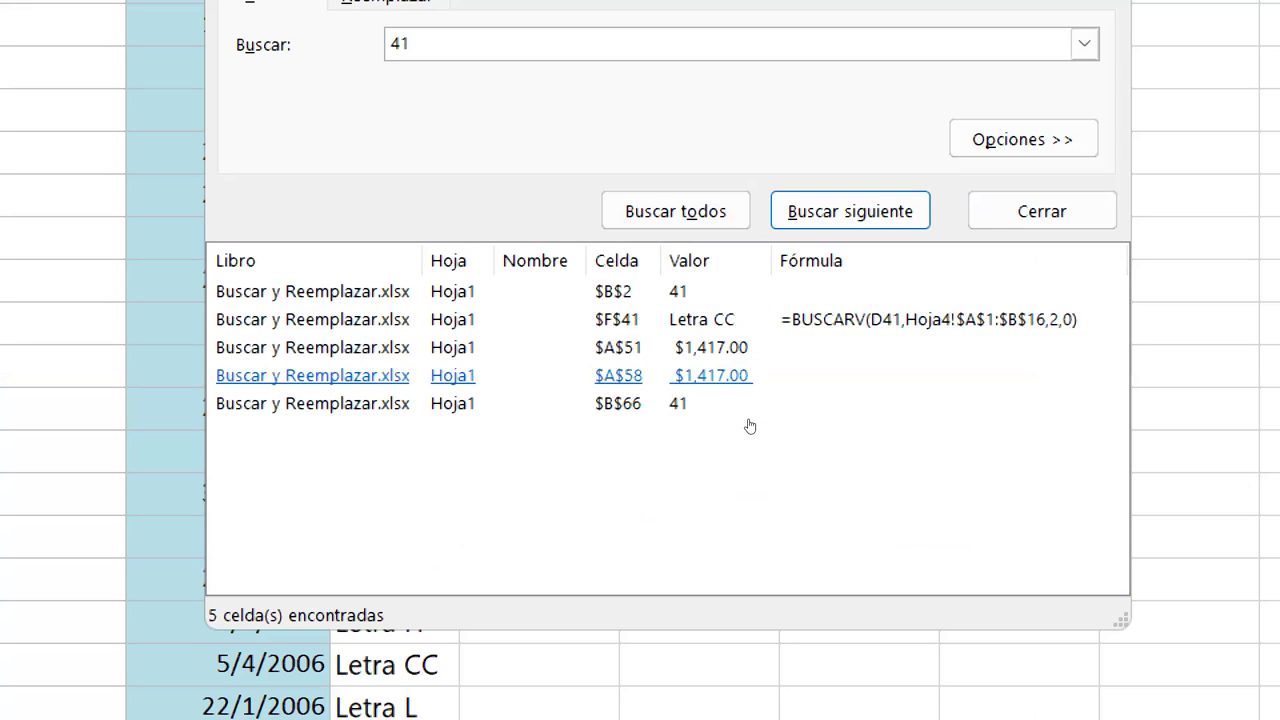
pyautogui.press('Up')
pyautogui.press('Down')
# Step: Review $A$51, $A$58, $F$41 and $B$2, then restore 100% magnification and close the search
pyautogui.press('Up')
pyautogui.press('Up')
pyautogui.press('Down')
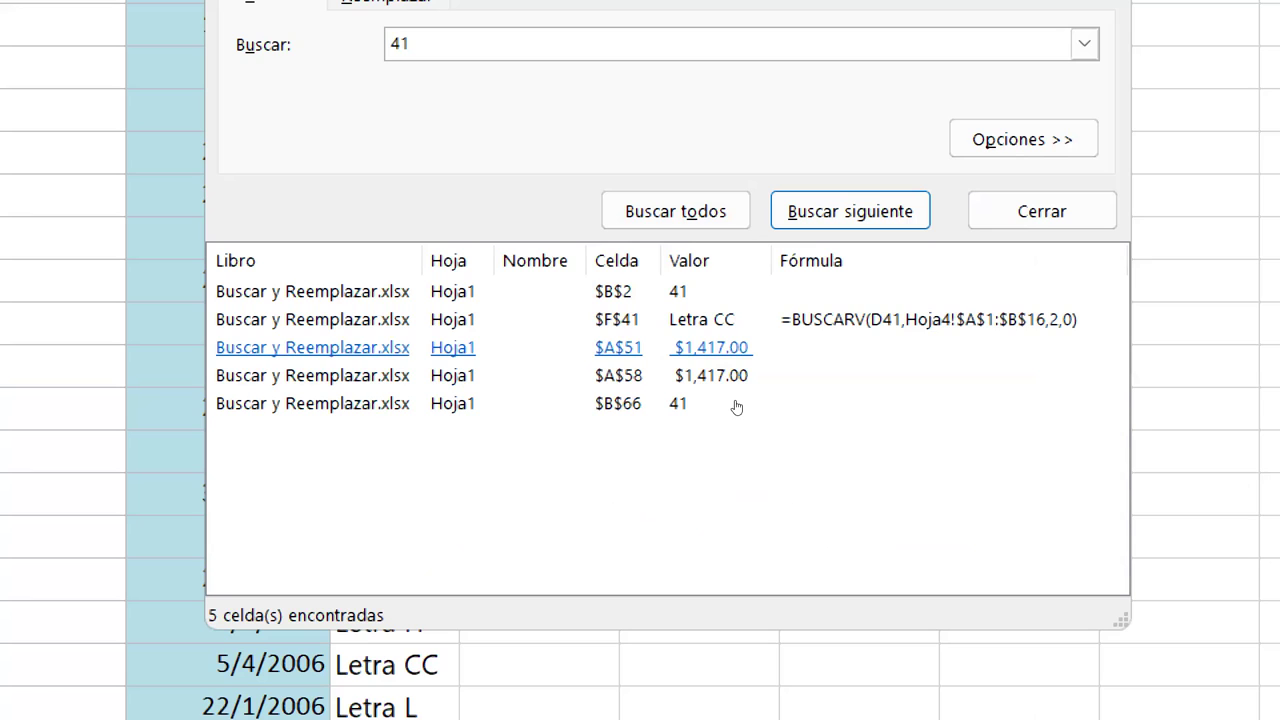
pyautogui.press('Down')
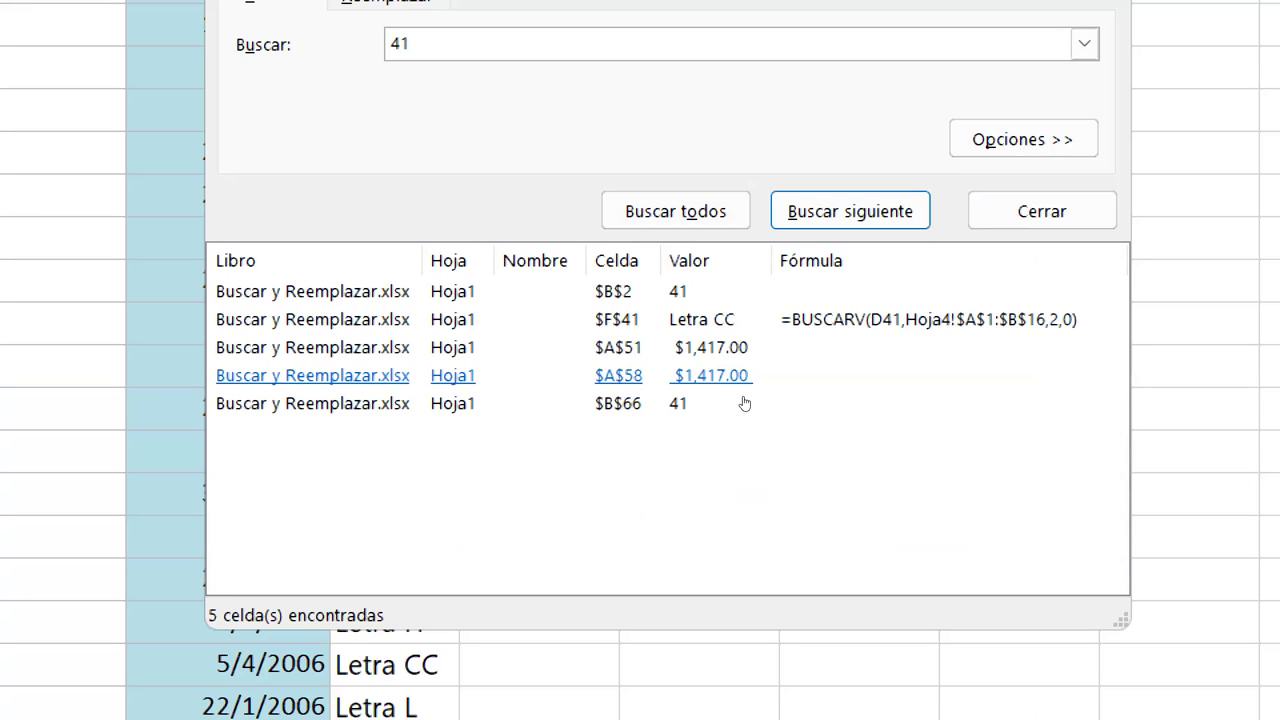
pyautogui.press('Up')
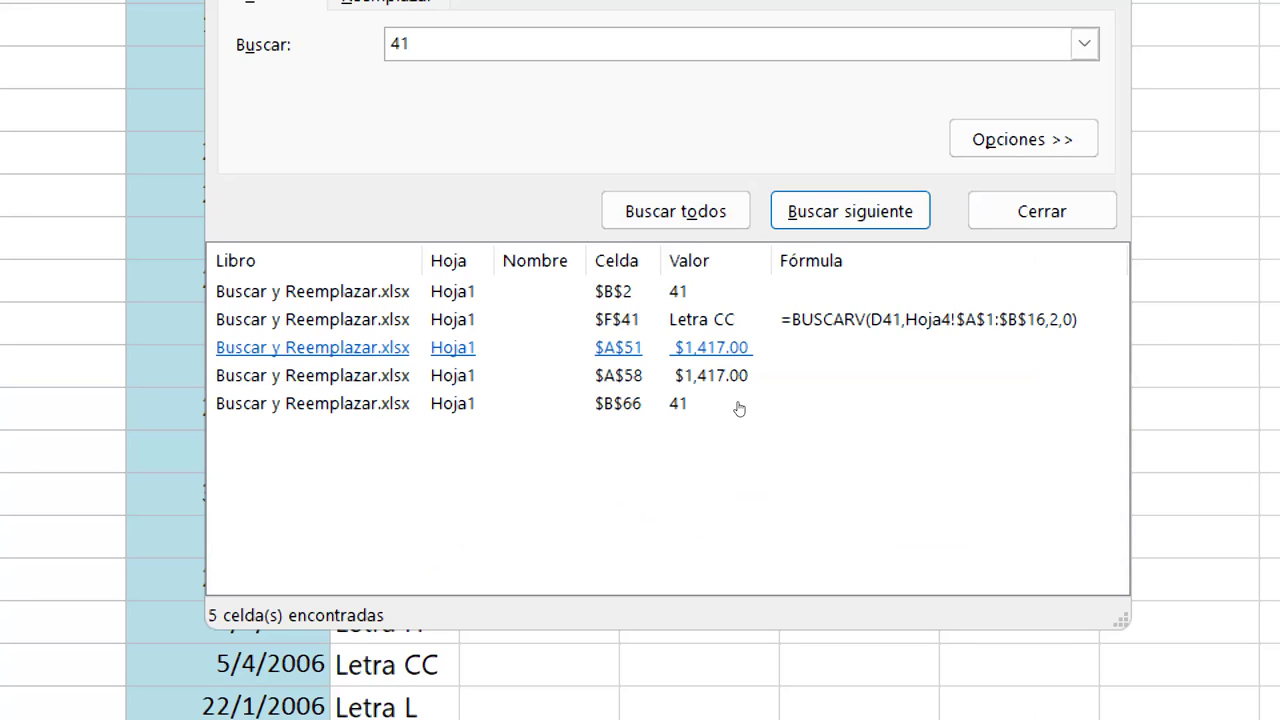
pyautogui.press('Down')
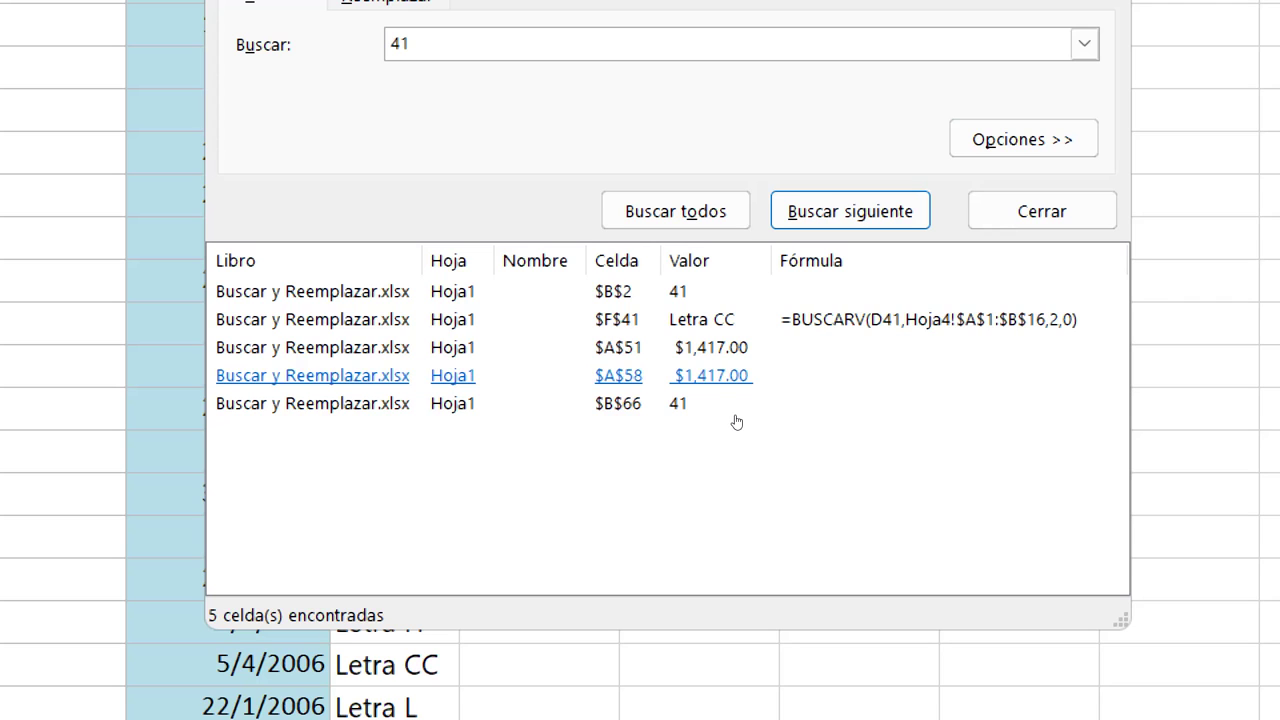
pyautogui.press('Up')
pyautogui.press('Up')
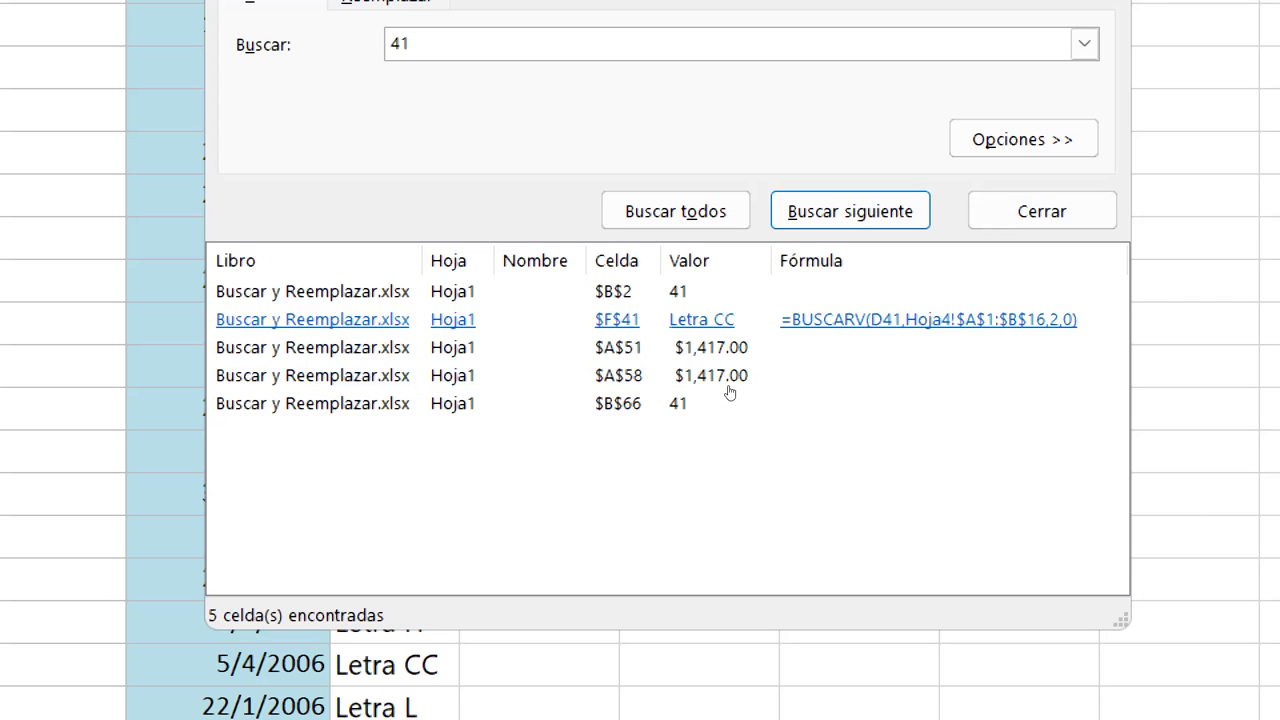
pyautogui.press('Down')
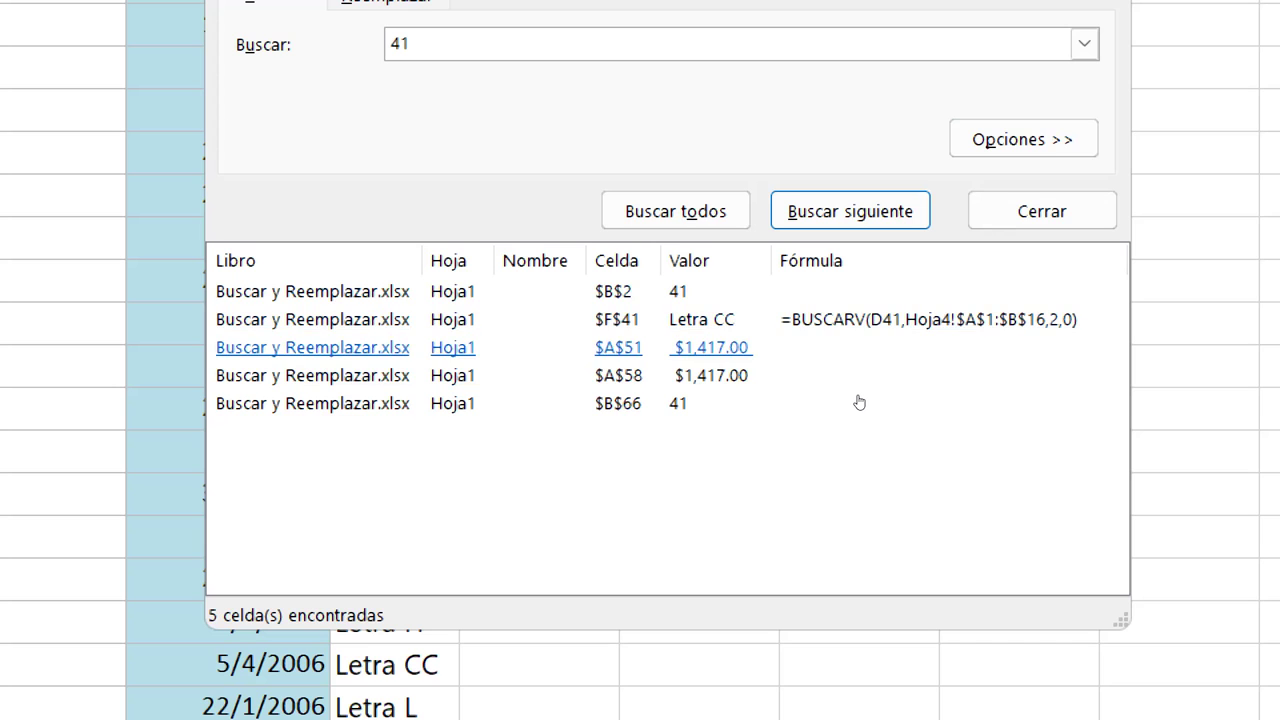
pyautogui.press('Up')
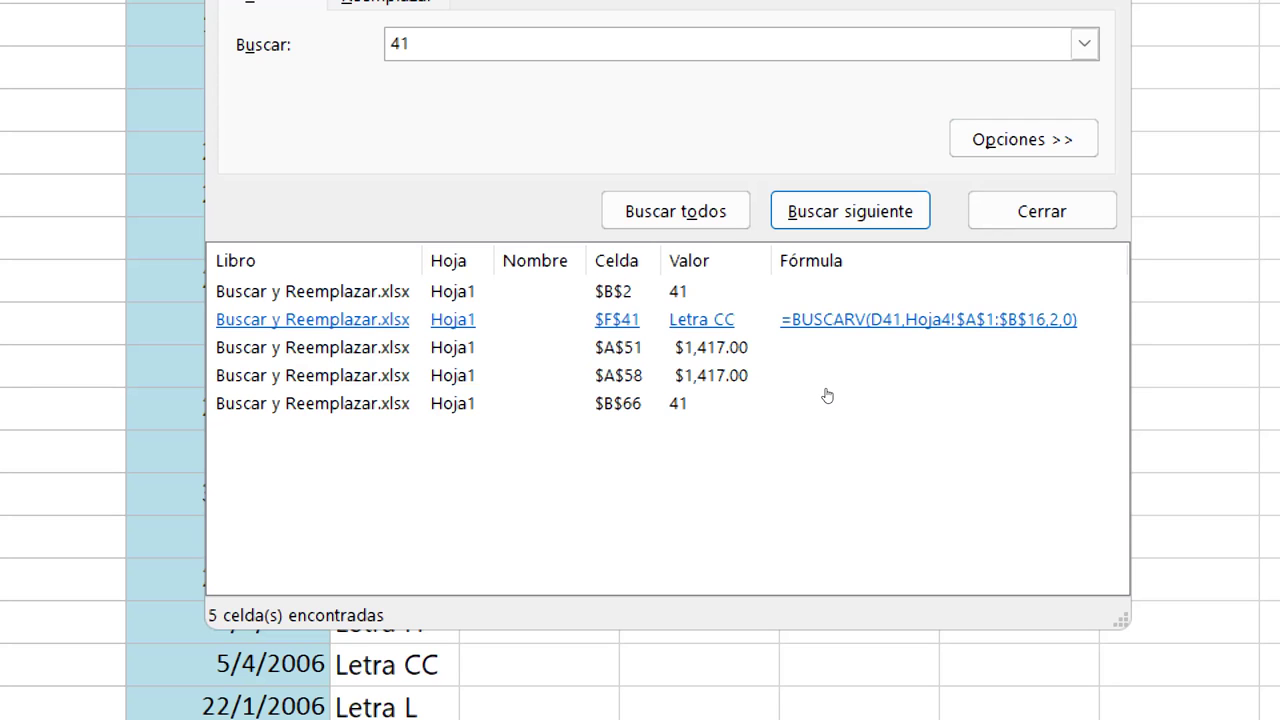
pyautogui.press('Return')
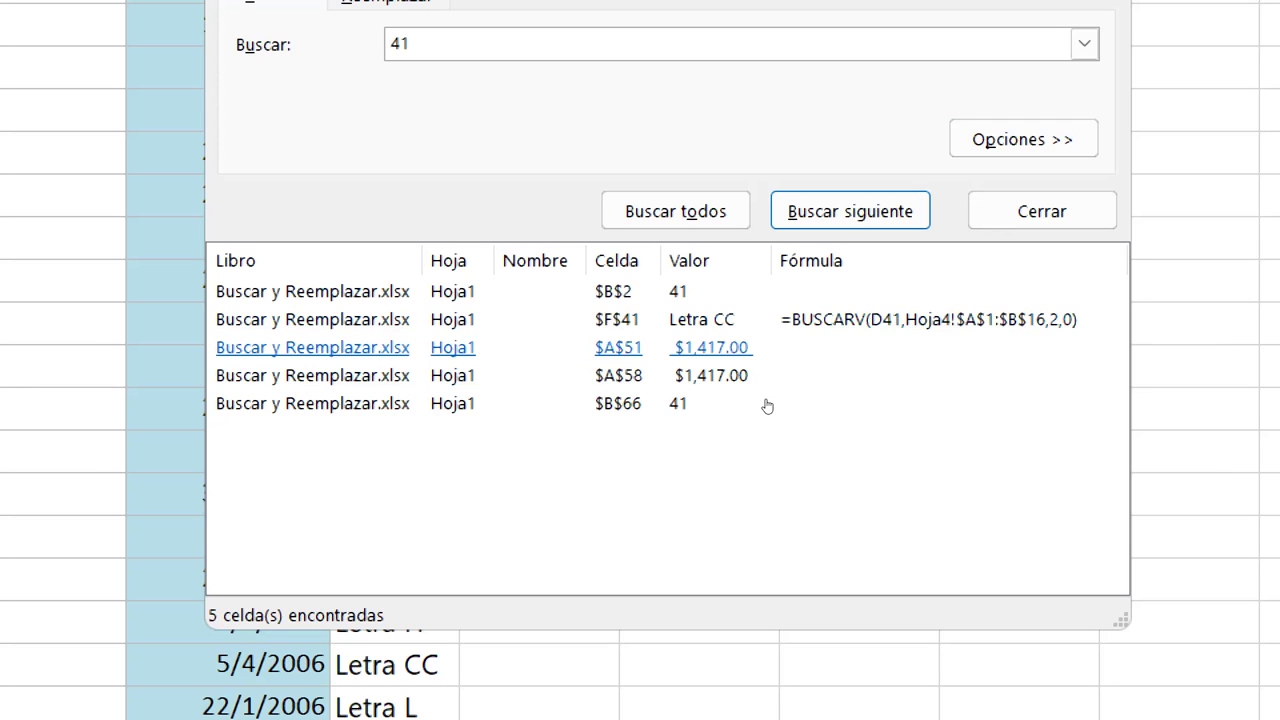
pyautogui.press('Return')
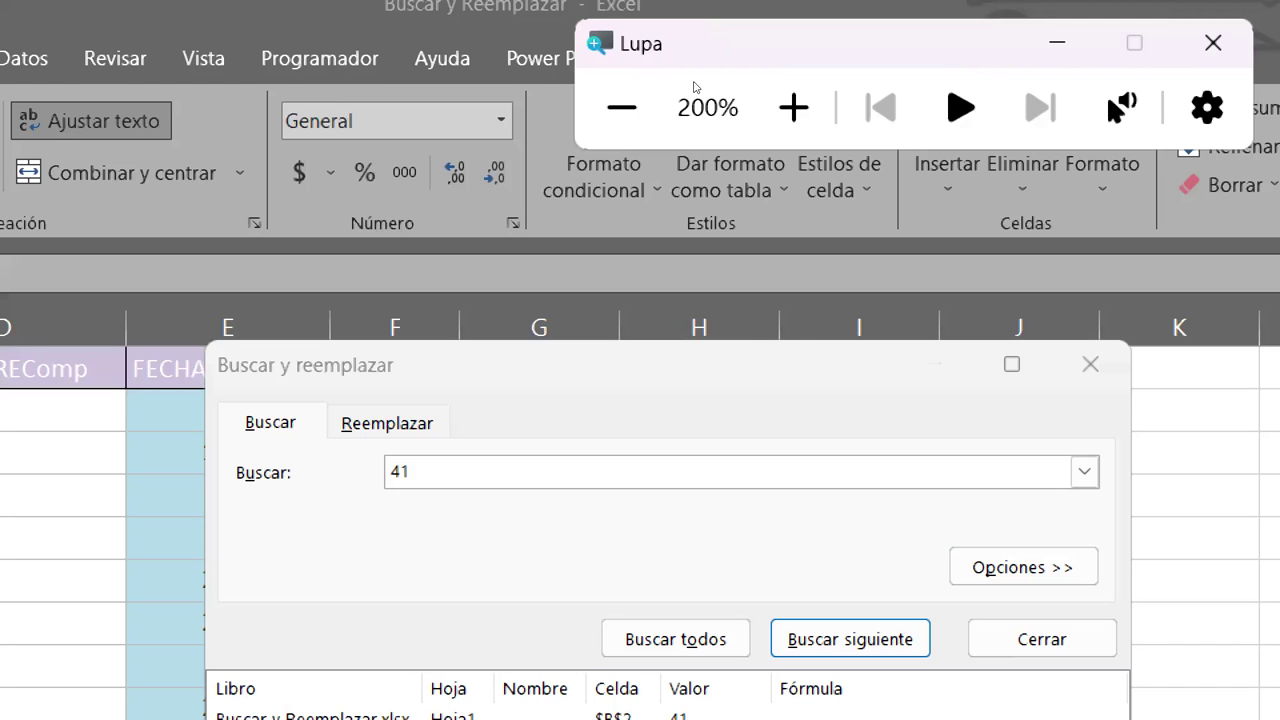
pyautogui.press('super+minus')
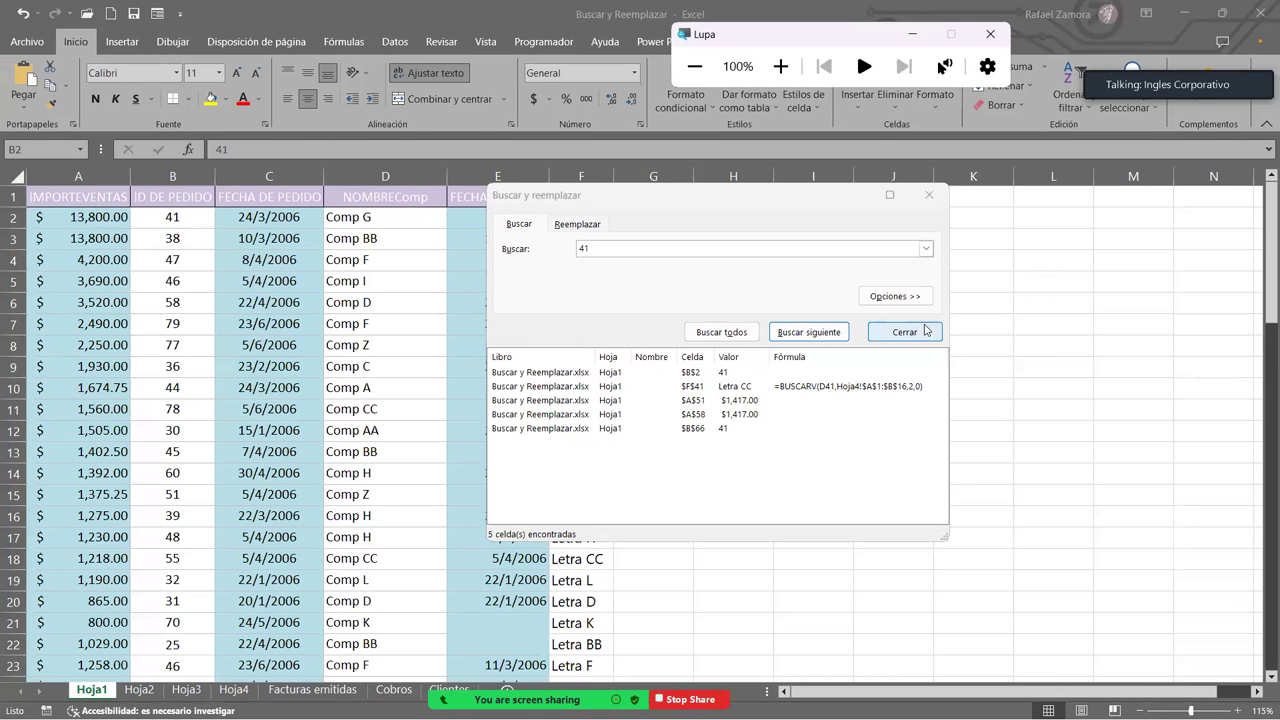
pyautogui.click(919, 331)
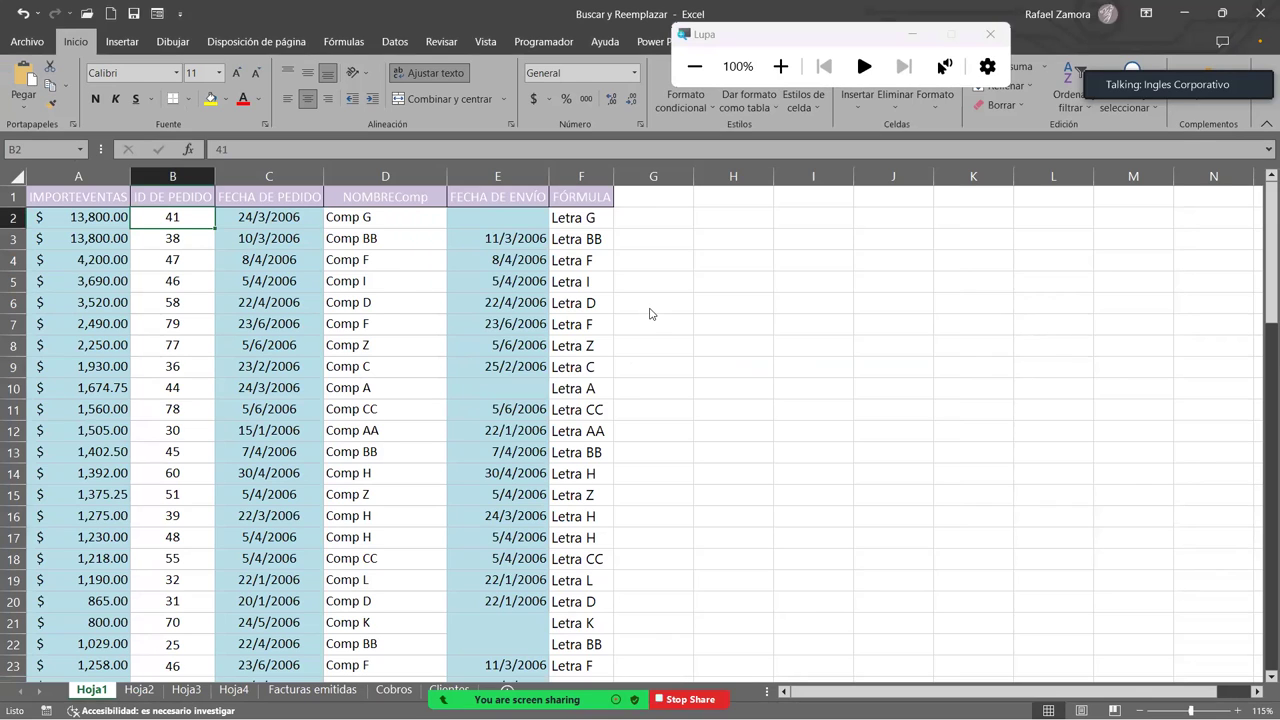
# Step: Find All for 'Comp G', finding only $D$2, zooming to 200% to inspect, then back to 100%
pyautogui.hotkey('ctrl', 'b')
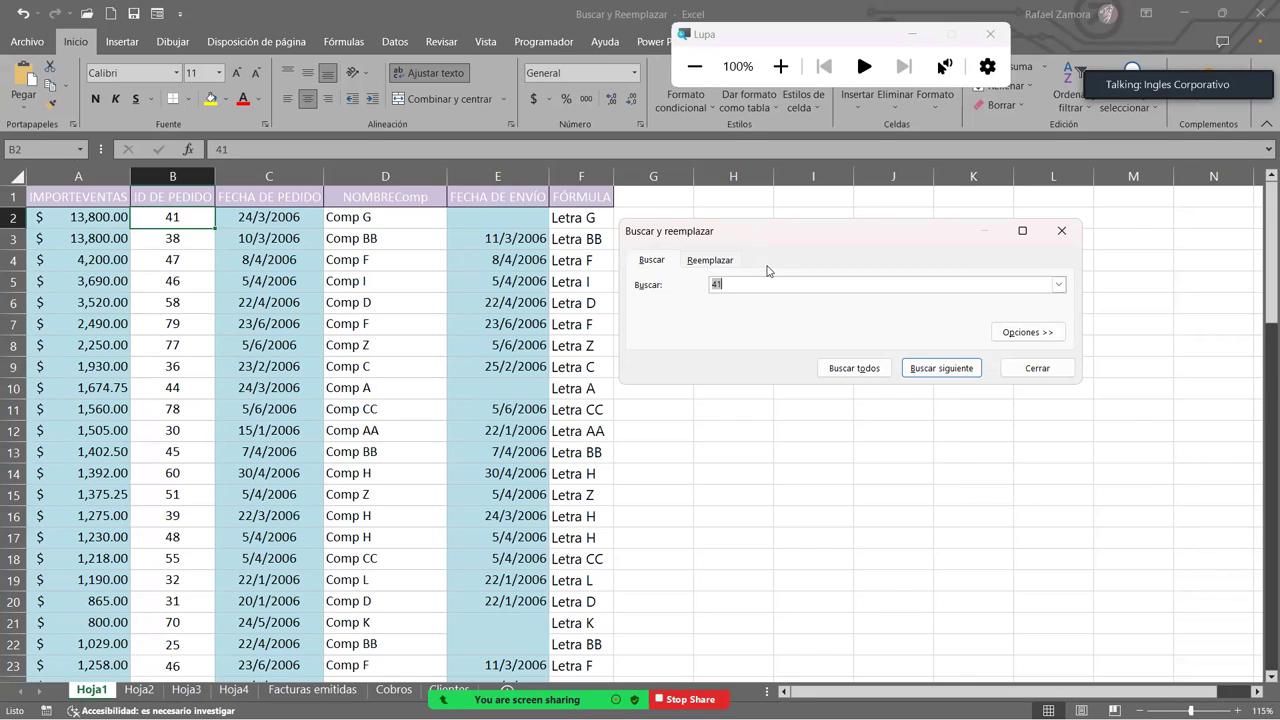
pyautogui.write('Comp G')
pyautogui.click(744, 290)
pyautogui.click(858, 368)
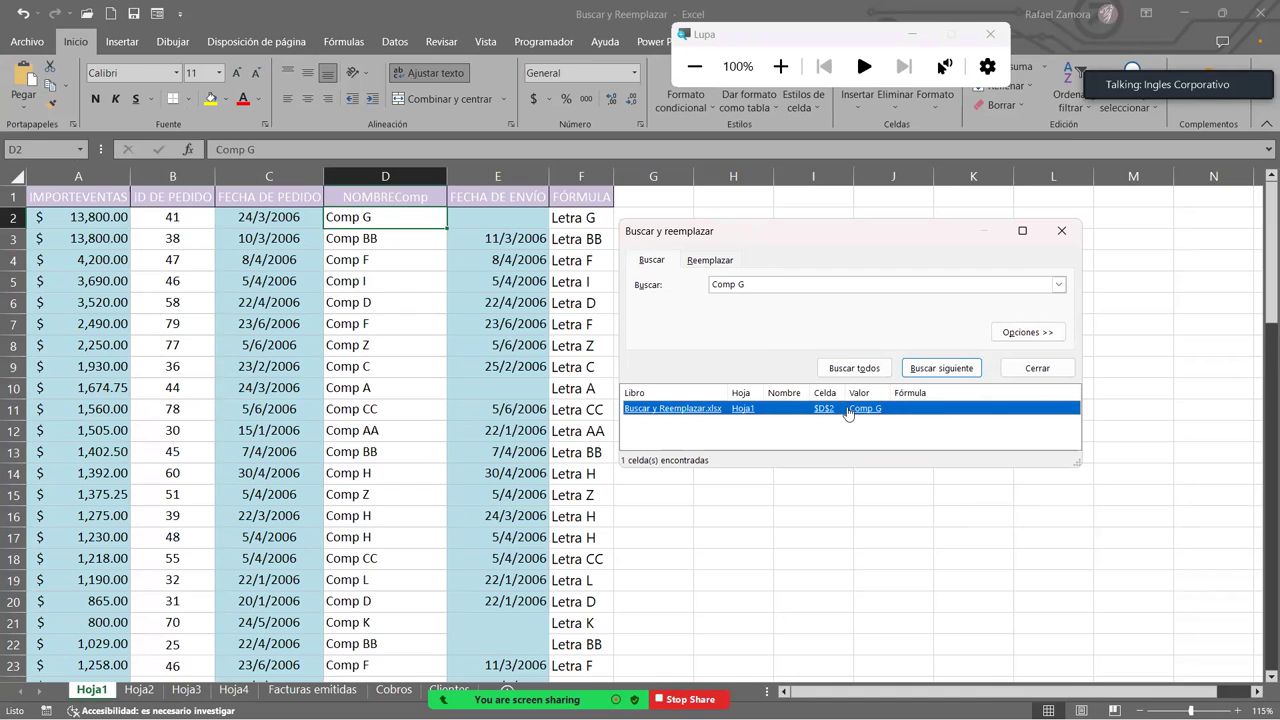
pyautogui.click(786, 66)
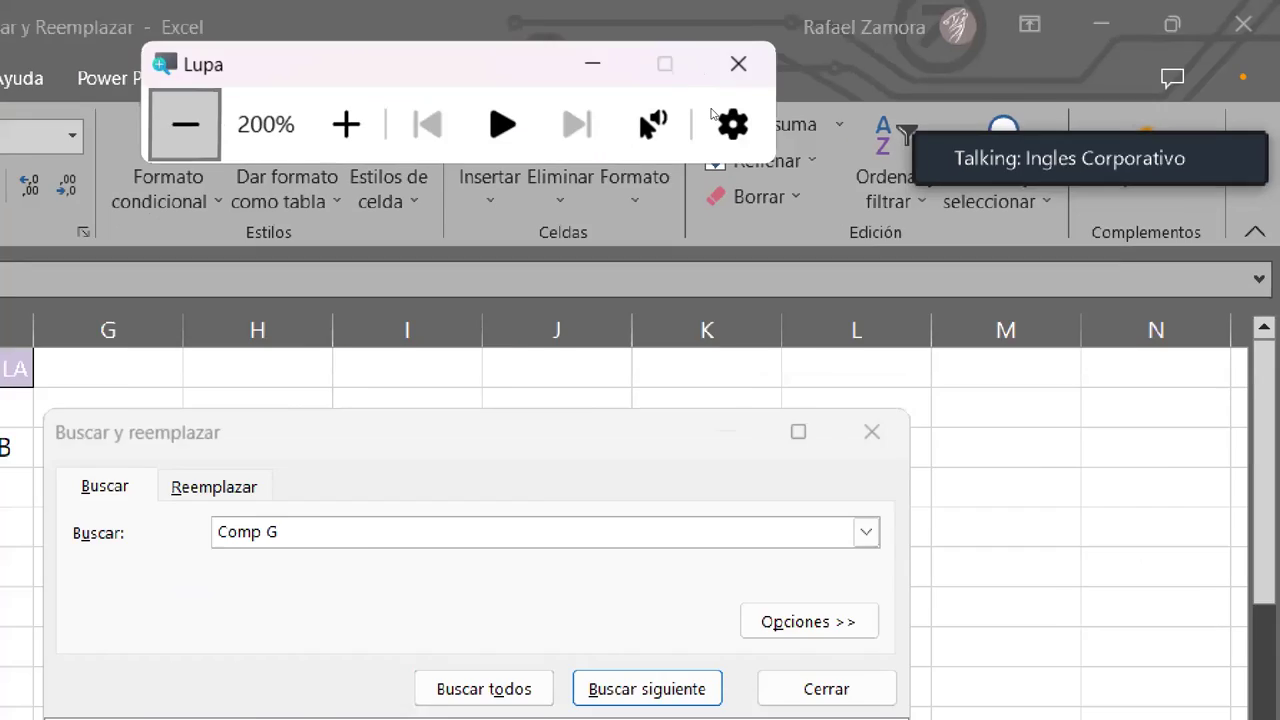
pyautogui.click(183, 124)
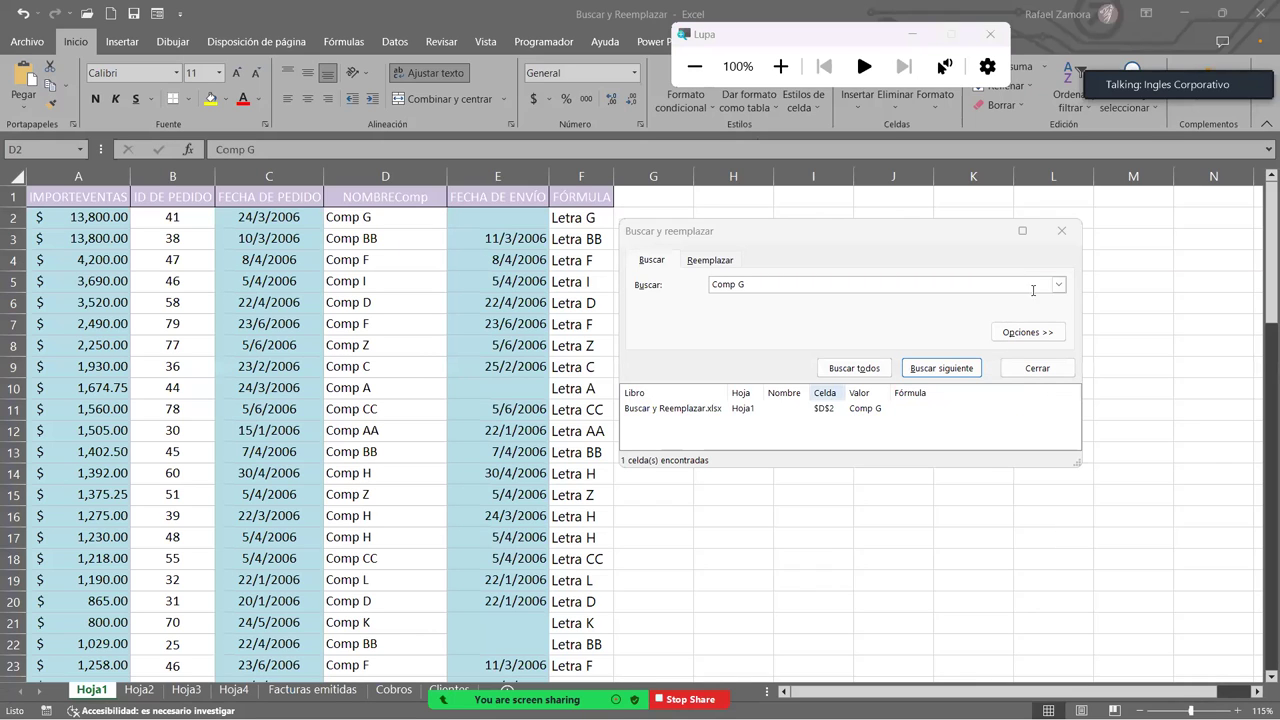
# Step: Search for 'Letra', dismiss the nothing-found alert, close the window, and scroll down the order table
pyautogui.click(780, 295)
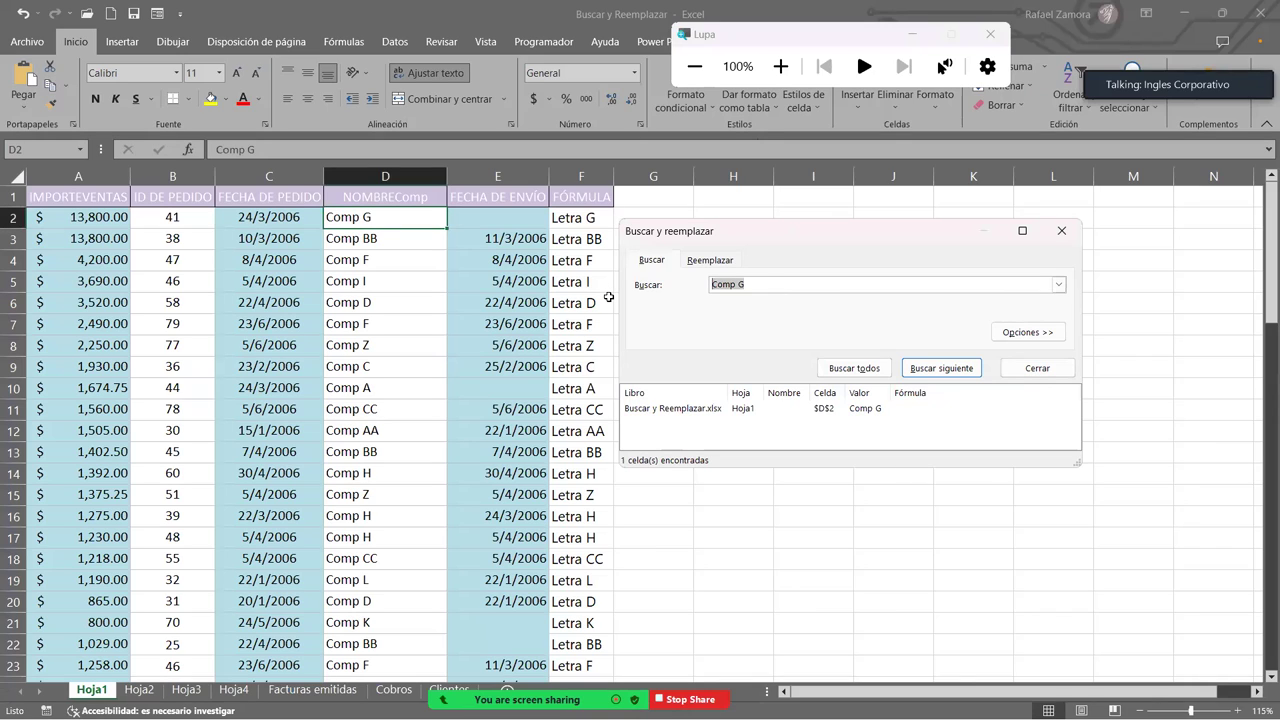
pyautogui.write('Letra')
pyautogui.click(850, 370)
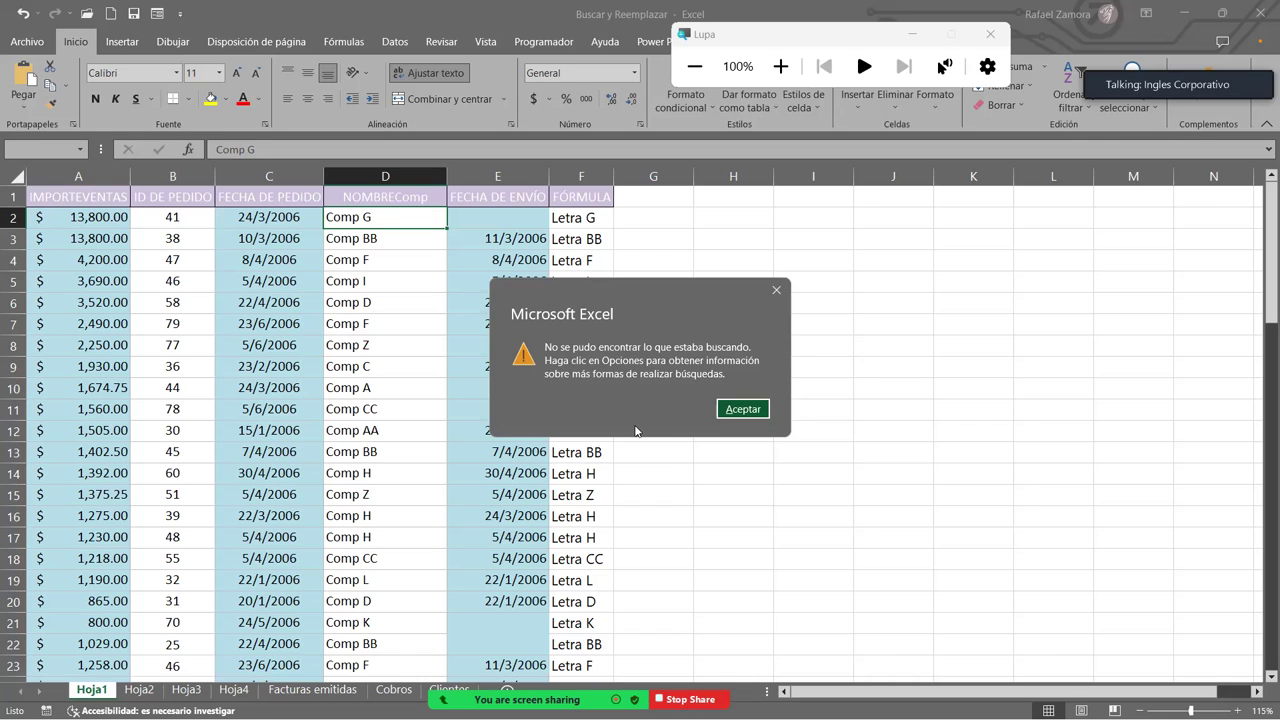
pyautogui.click(722, 402)
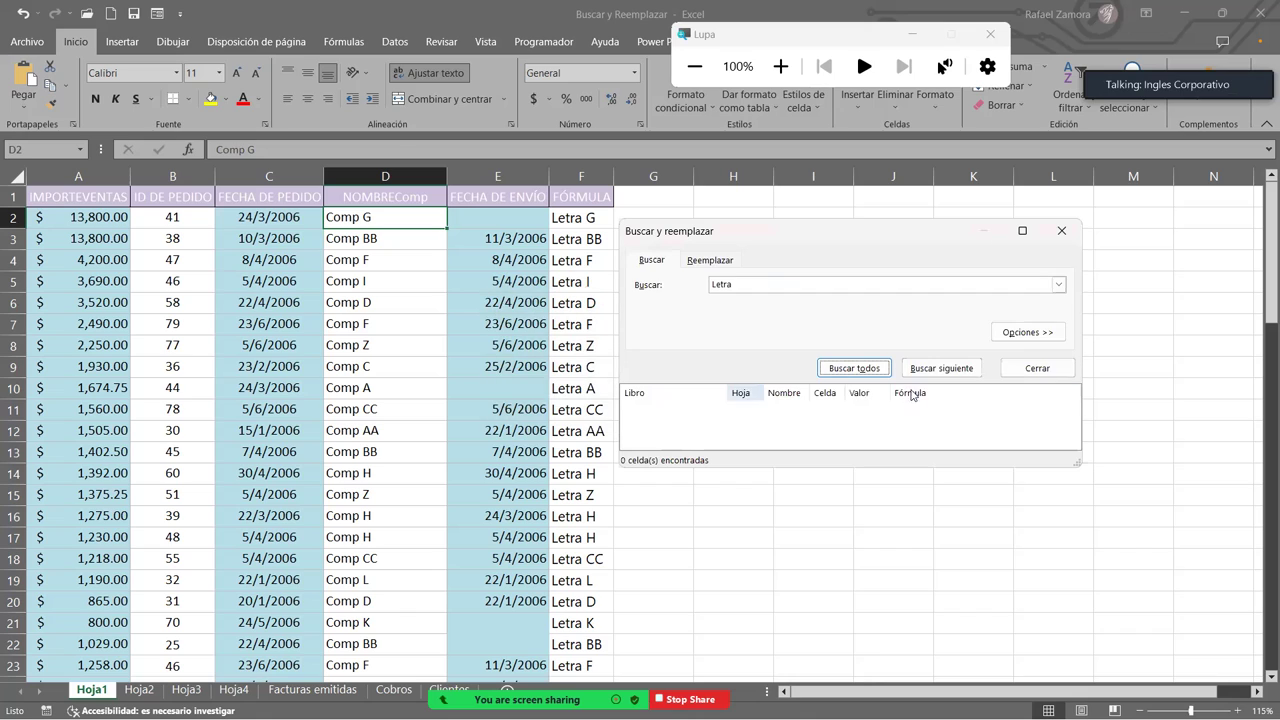
pyautogui.click(1010, 365)
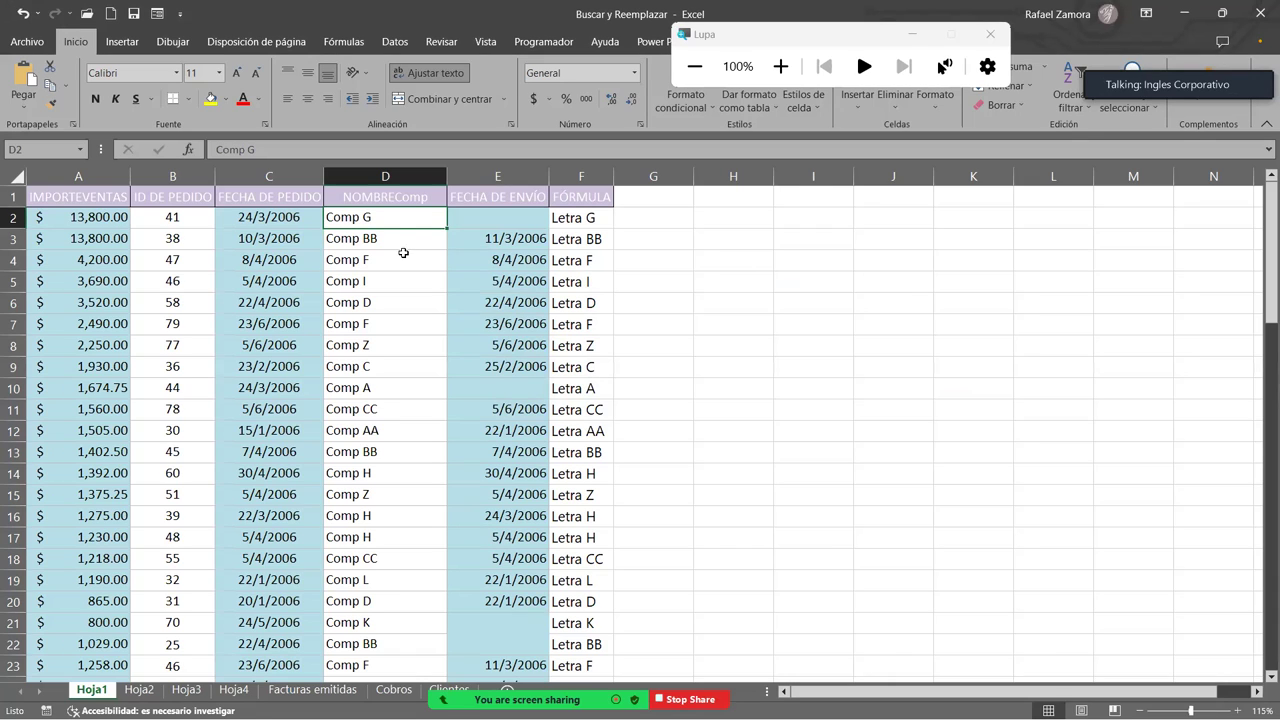
pyautogui.scroll(-3, 434, 432)
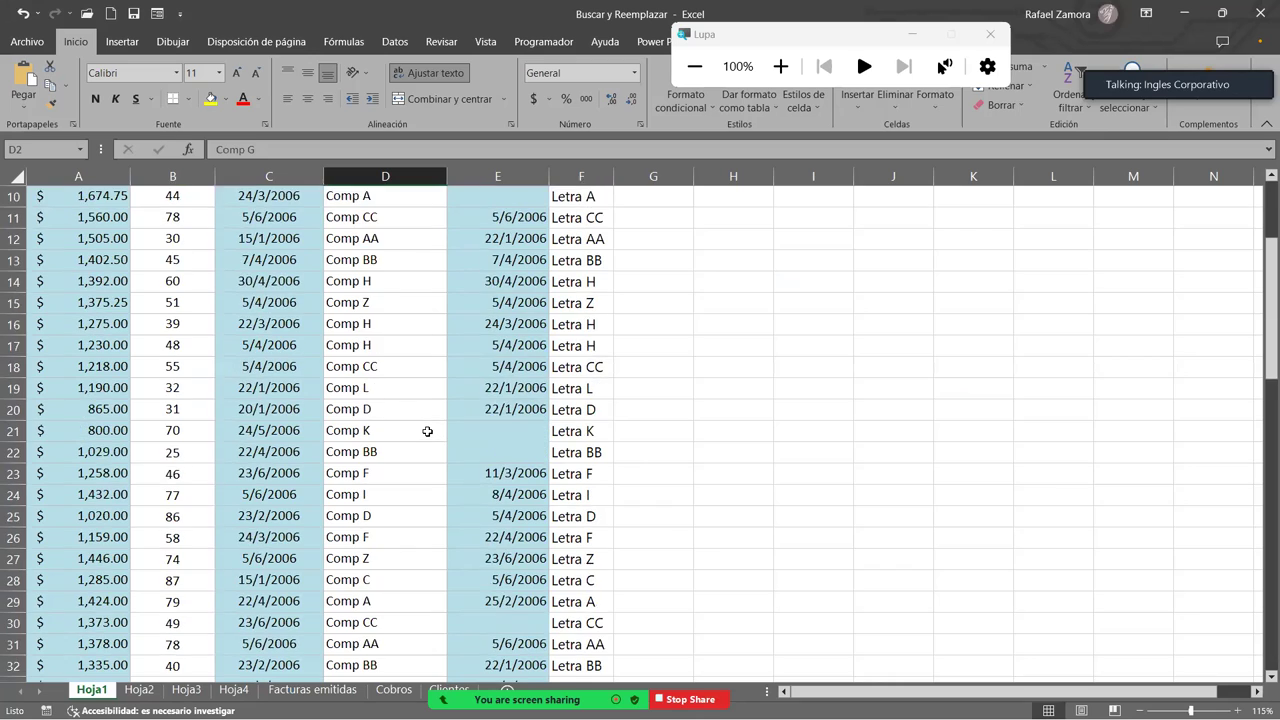
pyautogui.scroll(-1, 430, 431)
pyautogui.scroll(-2, 427, 431)
pyautogui.scroll(-2, 427, 431)
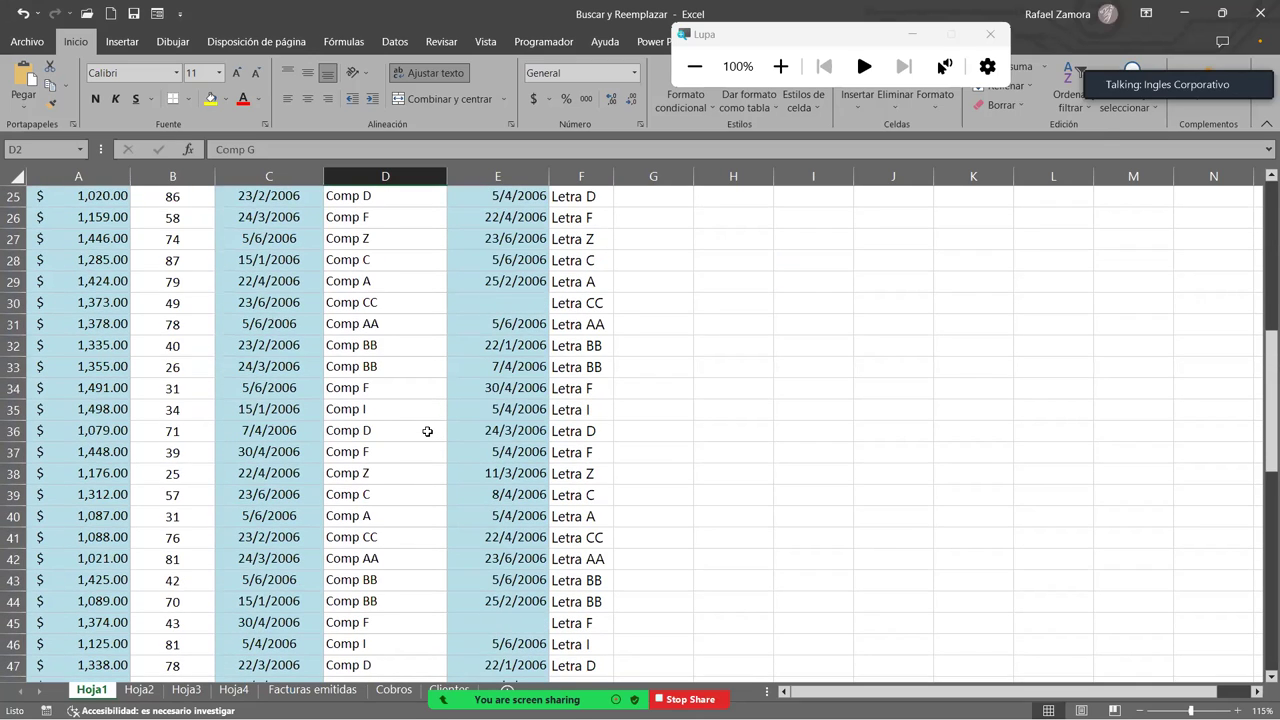
pyautogui.scroll(-3, 427, 431)
pyautogui.scroll(-1, 427, 431)
pyautogui.scroll(-2, 427, 431)
pyautogui.scroll(-2, 427, 431)
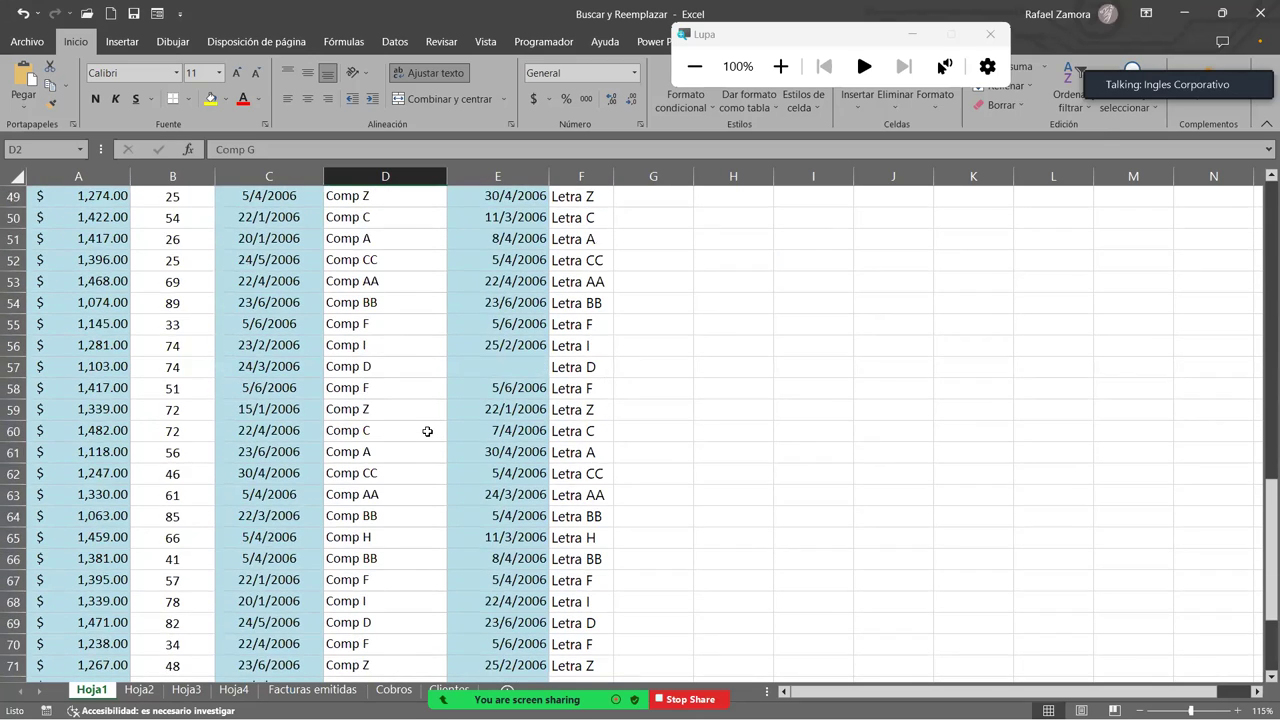
pyautogui.scroll(-3, 427, 431)
pyautogui.scroll(5, 427, 431)
pyautogui.scroll(6, 427, 431)
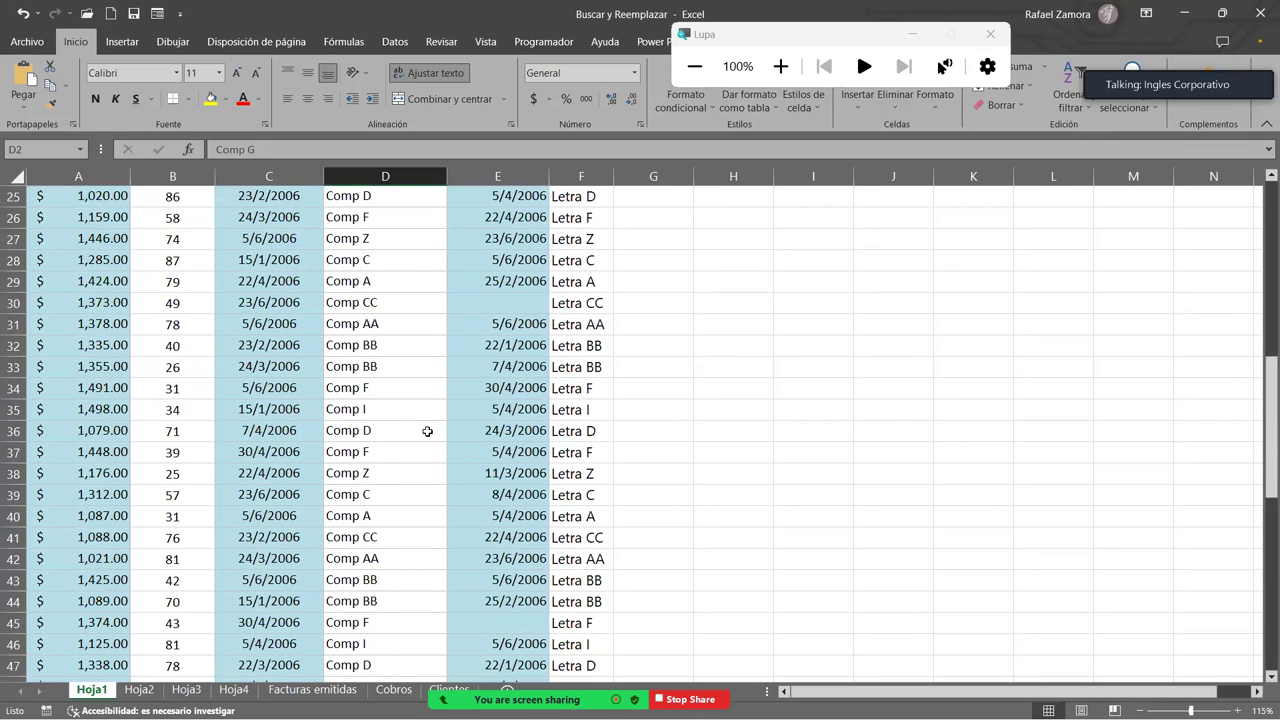
pyautogui.scroll(6, 427, 431)
pyautogui.scroll(3, 427, 431)
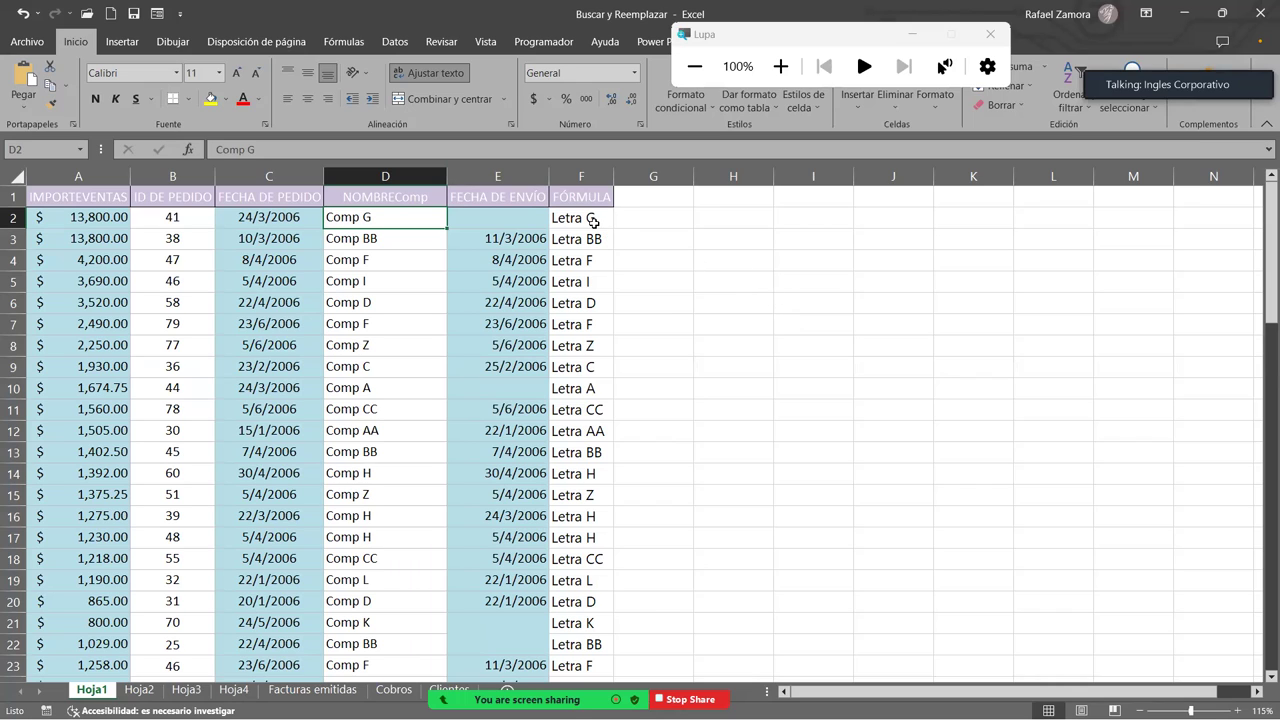
pyautogui.moveTo(593, 221); pyautogui.dragTo(590, 622)
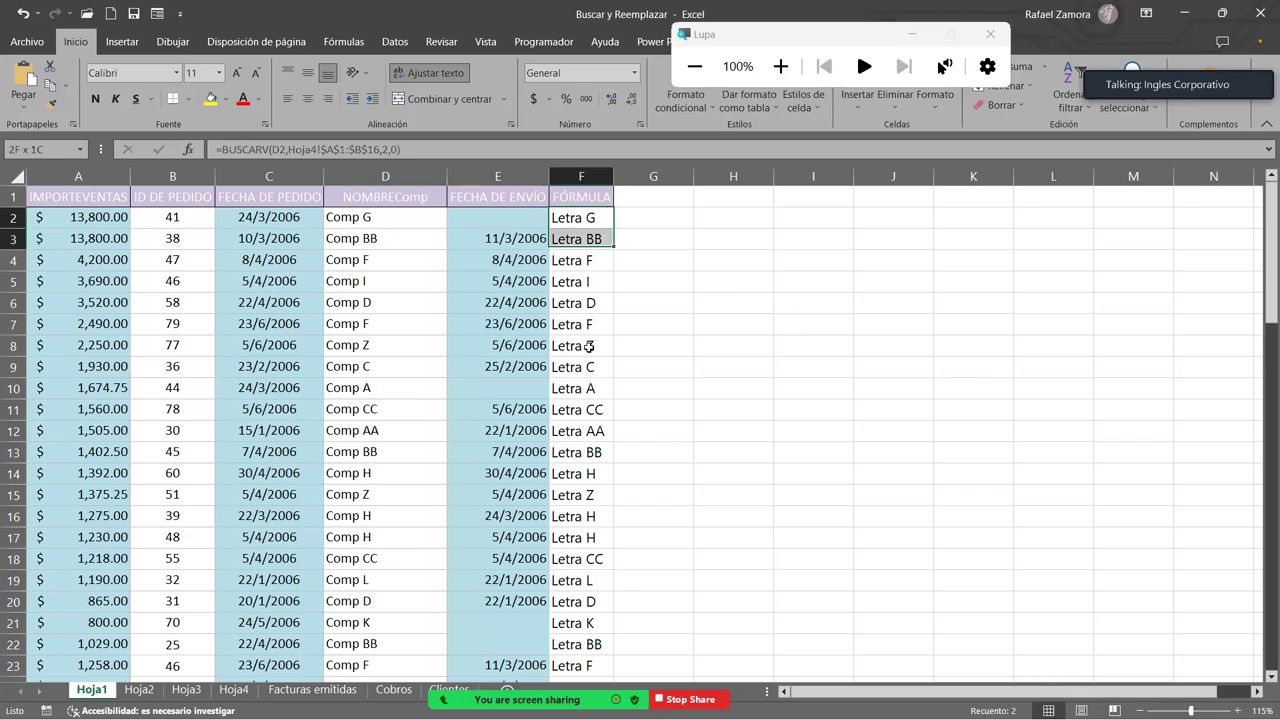
pyautogui.click(786, 429)
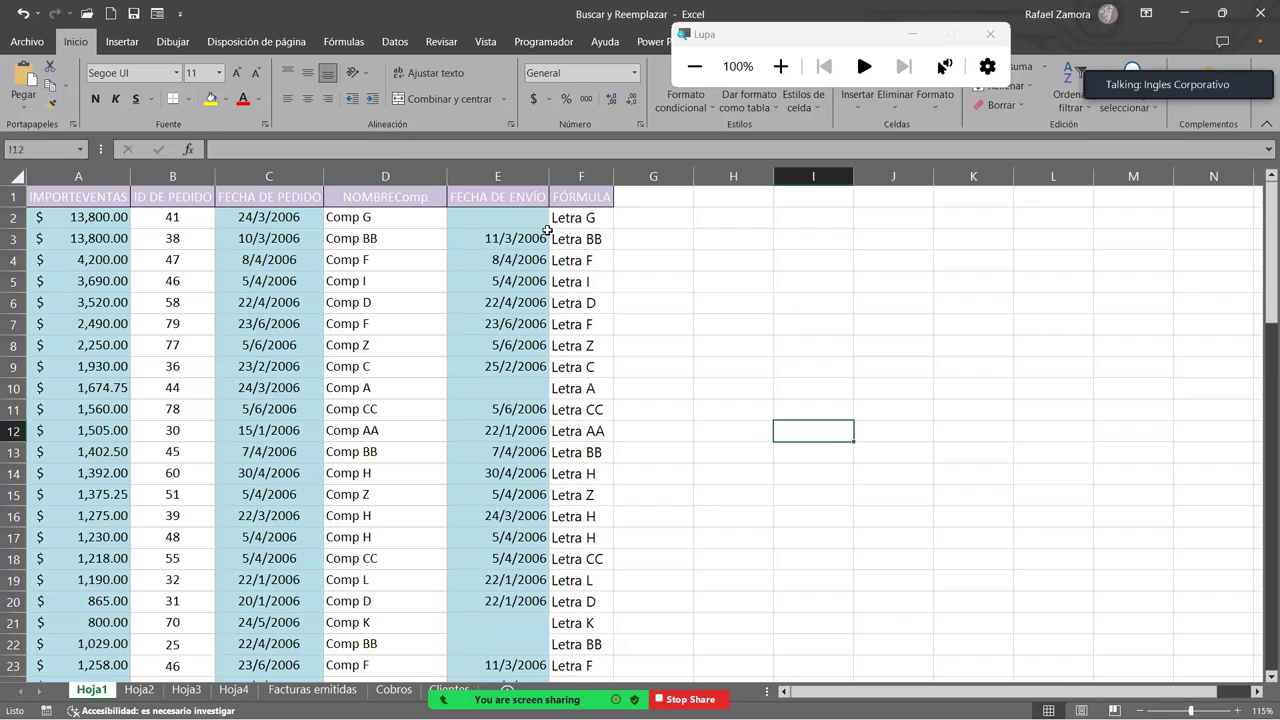
pyautogui.click(696, 320)
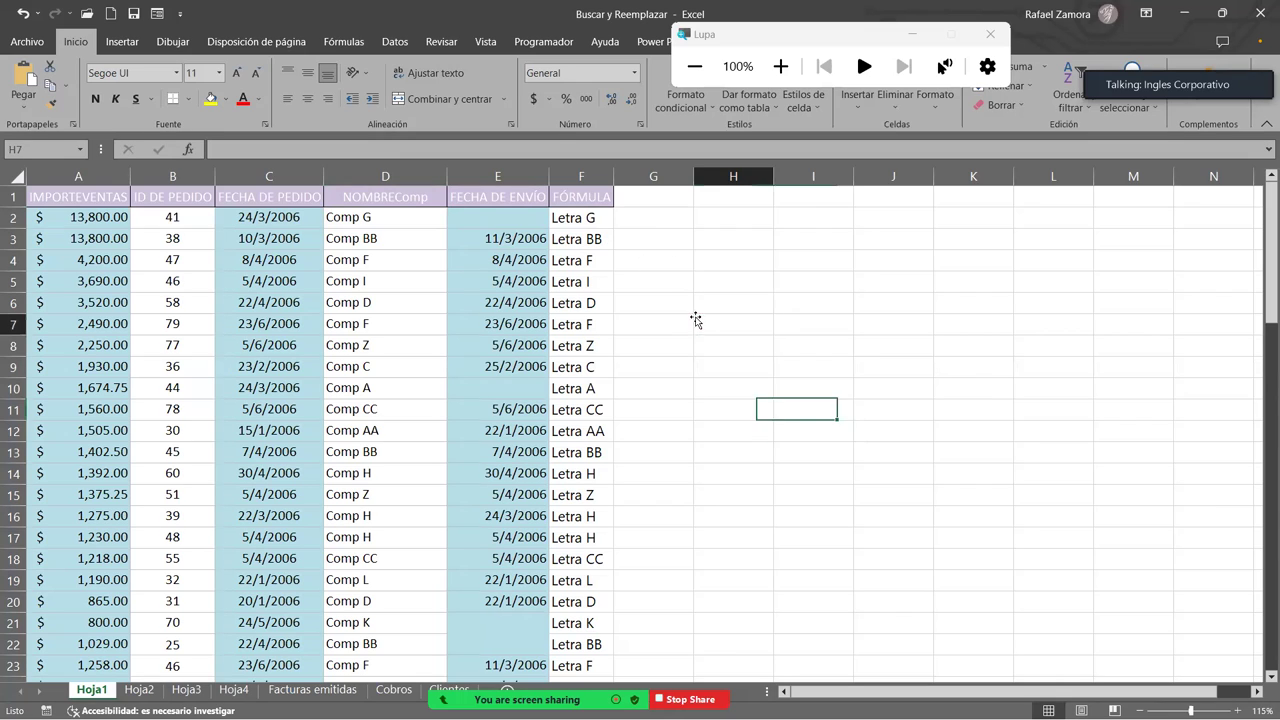
pyautogui.hotkey('ctrl', 'b')
pyautogui.click(747, 348)
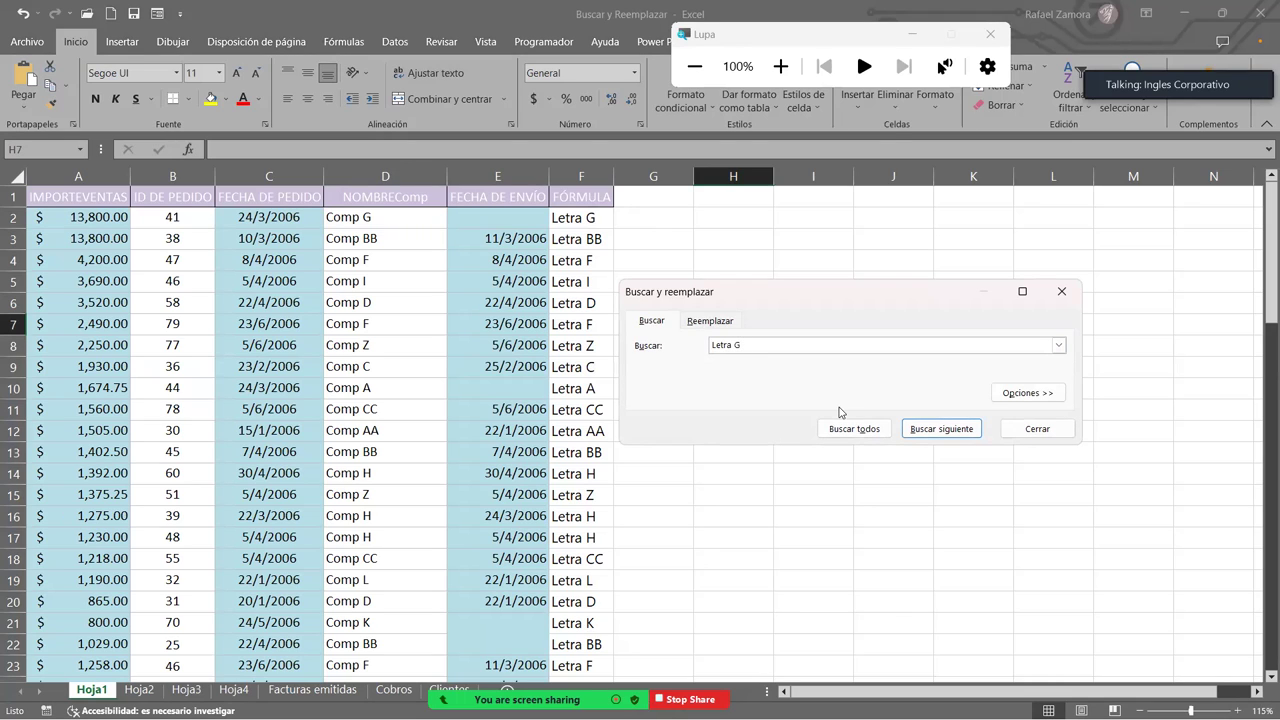
pyautogui.click(876, 434)
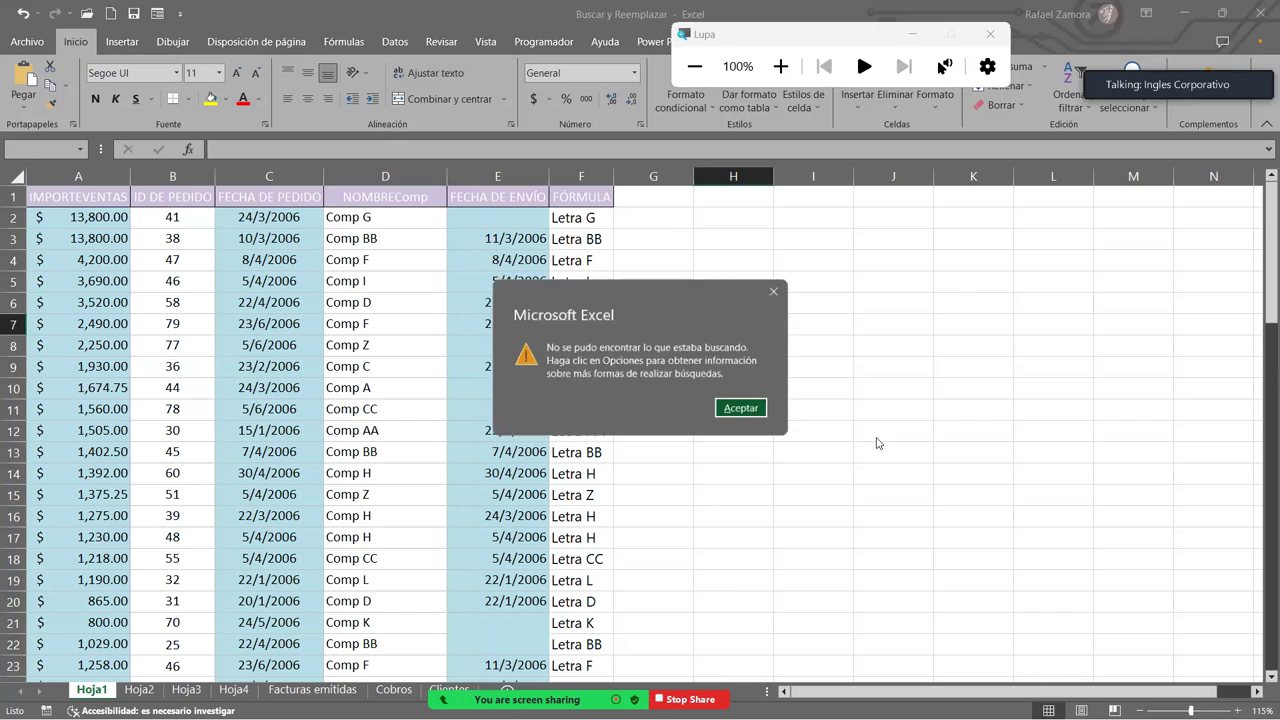
pyautogui.click(743, 409)
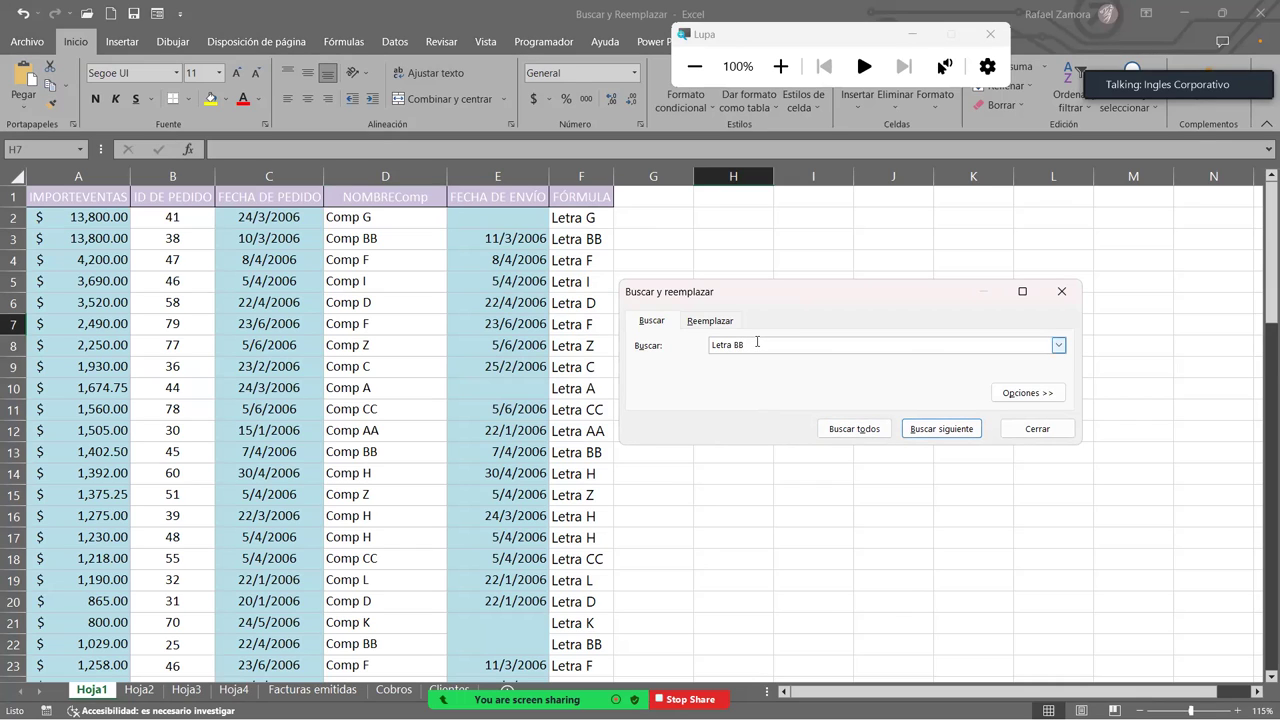
pyautogui.click(849, 429)
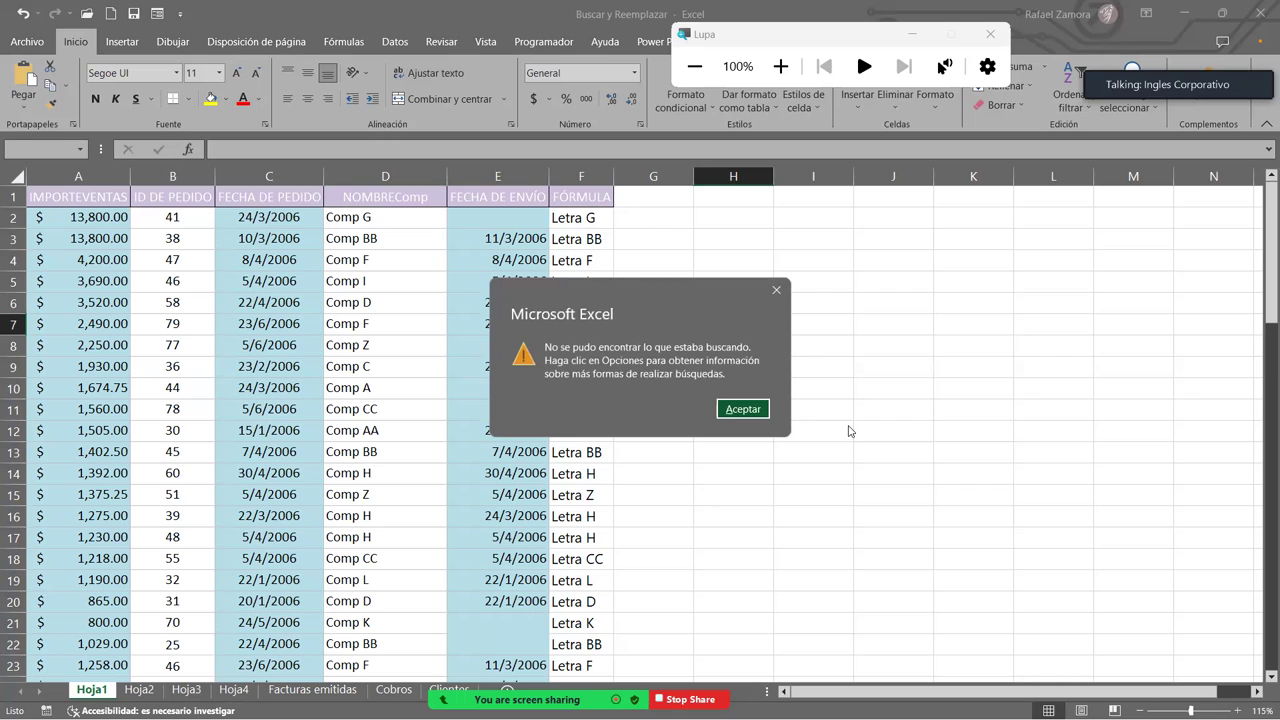
pyautogui.click(752, 409)
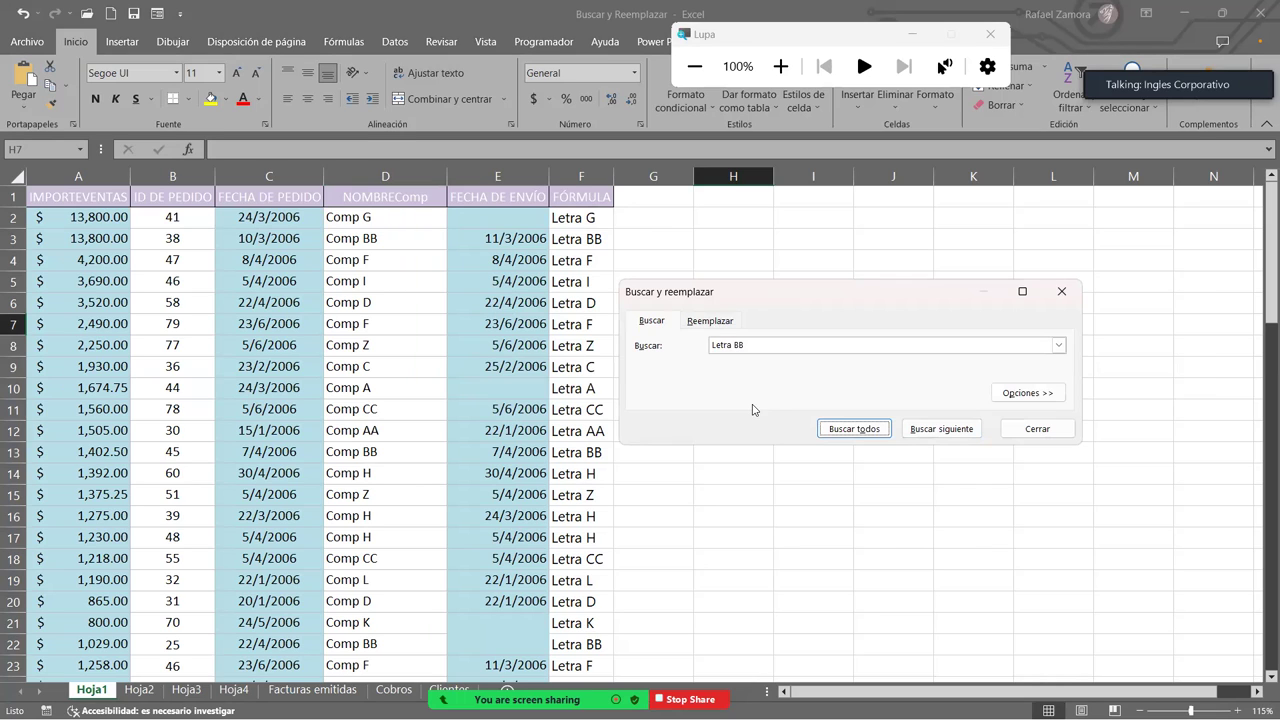
pyautogui.click(1053, 432)
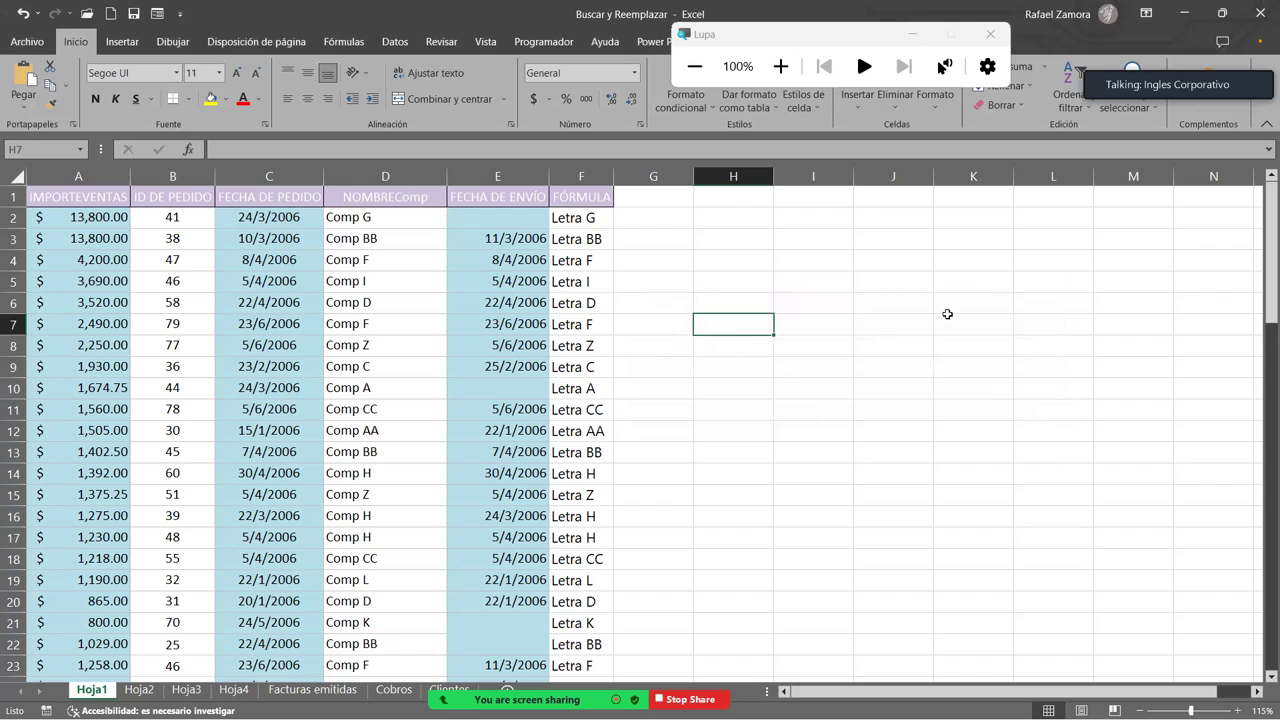
pyautogui.click(830, 385)
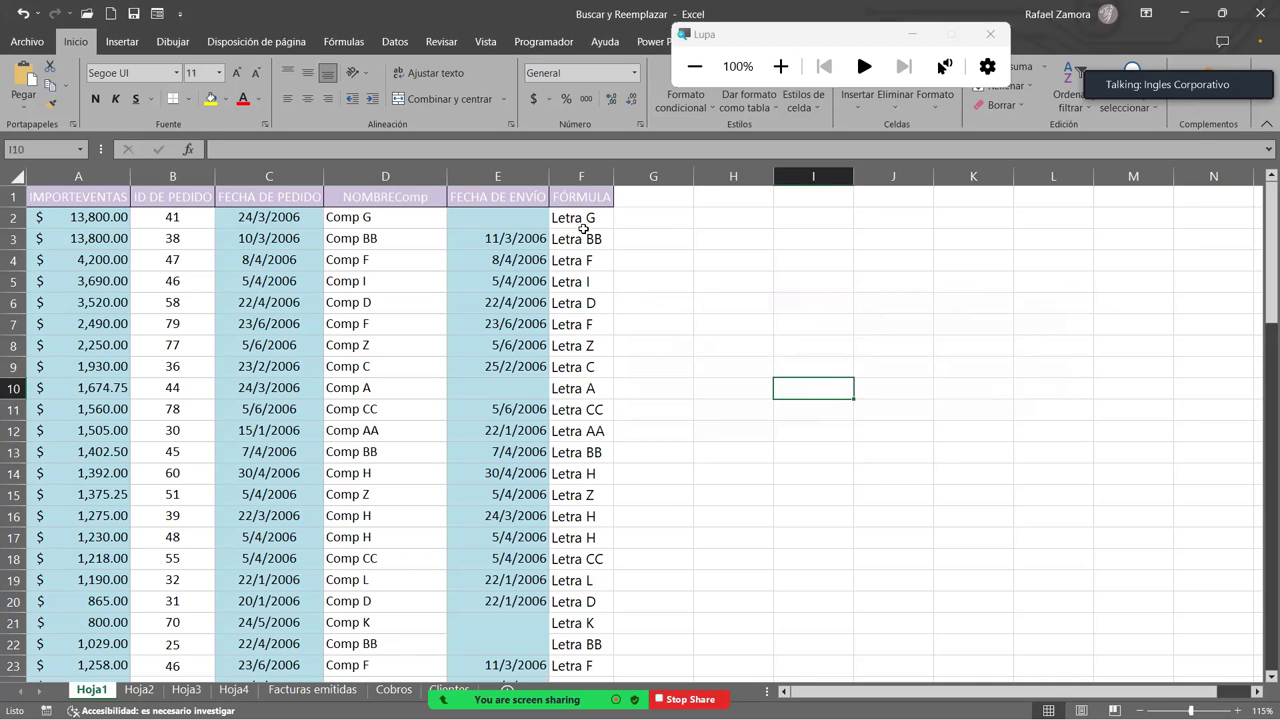
pyautogui.click(583, 220)
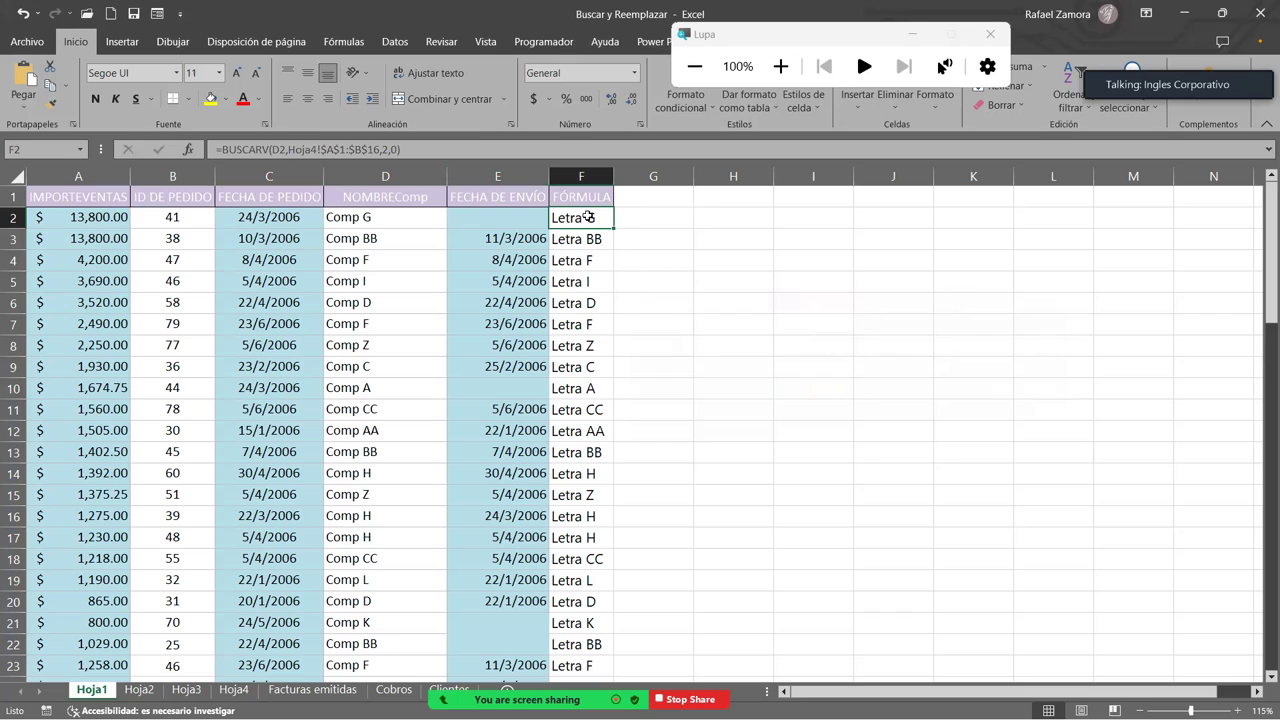
pyautogui.click(582, 241)
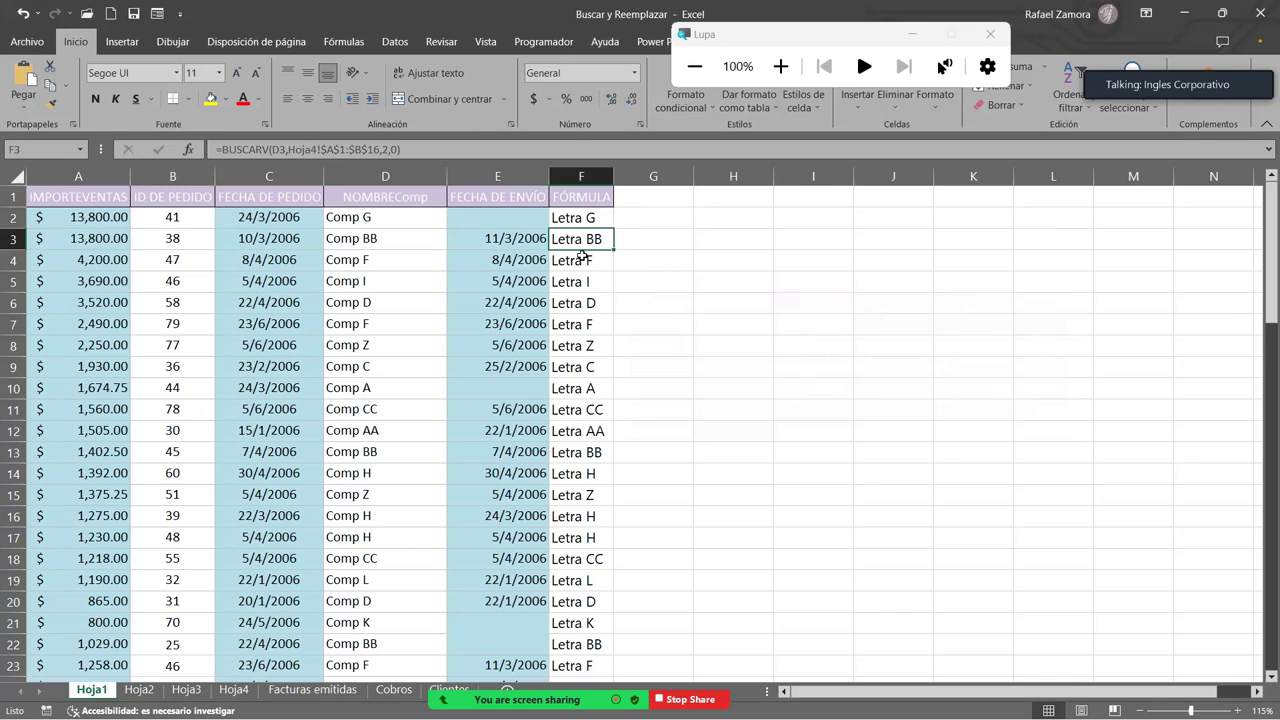
pyautogui.click(582, 260)
pyautogui.click(582, 284)
pyautogui.click(582, 310)
pyautogui.click(582, 366)
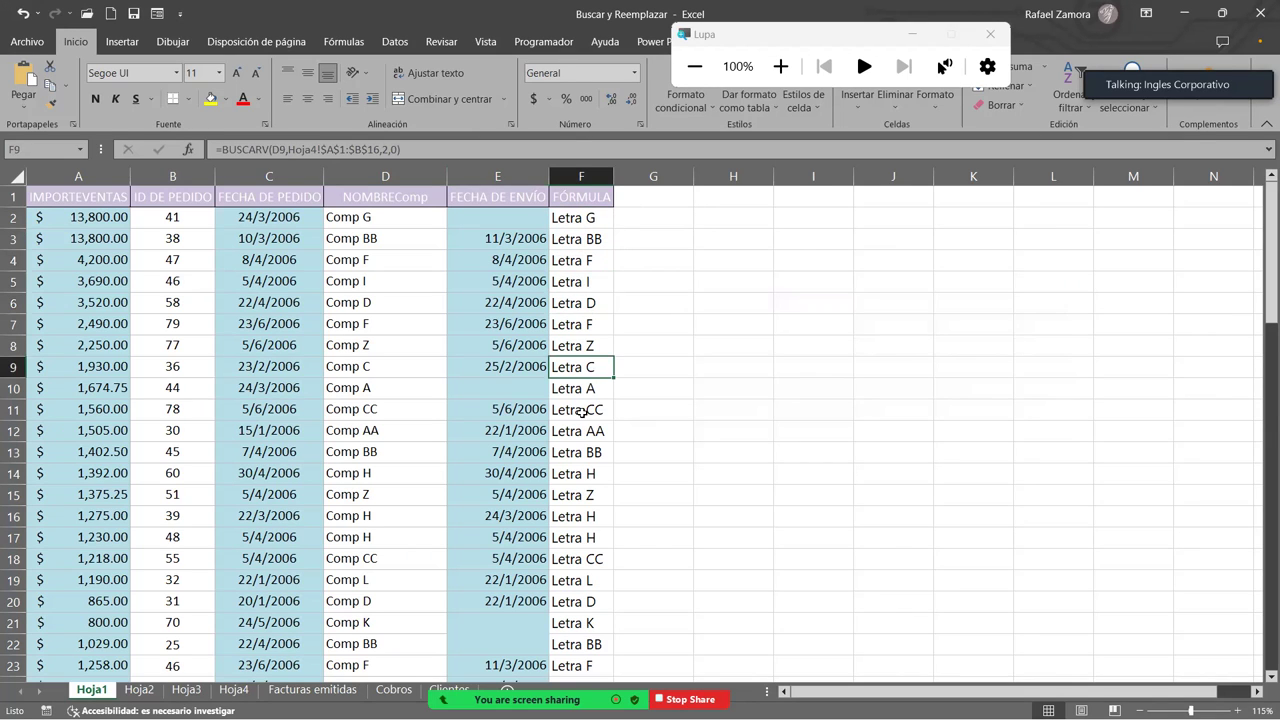
pyautogui.click(582, 473)
pyautogui.click(585, 537)
pyautogui.click(594, 470)
pyautogui.click(596, 411)
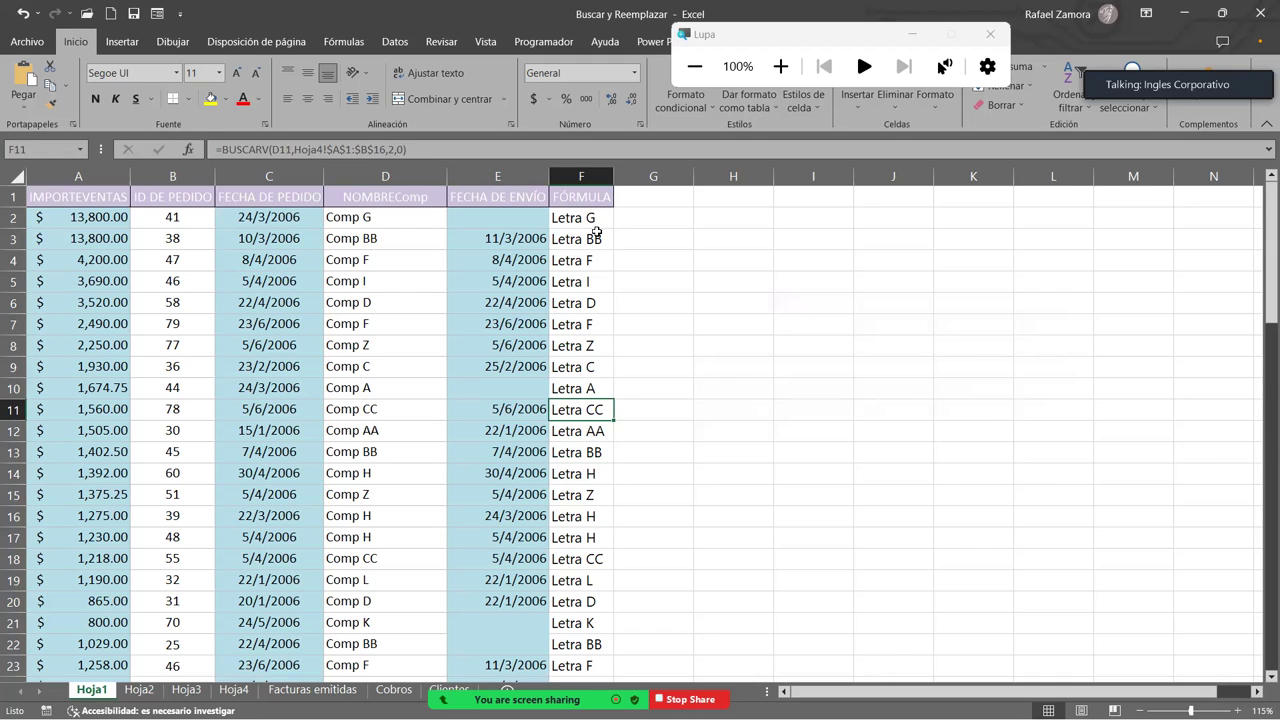
pyautogui.click(595, 237)
pyautogui.click(671, 248)
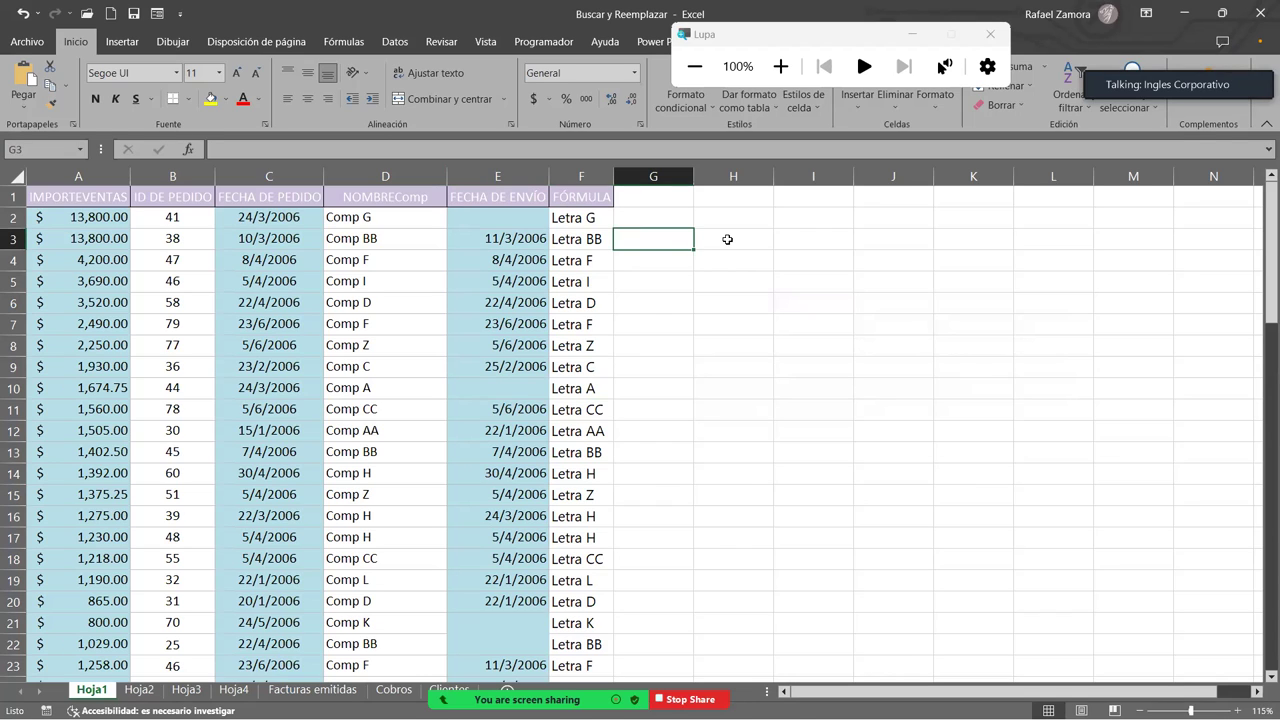
# Step: Reopen Buscar y reemplazar, trim the search term from 'Letra BB' to 'Letra', and expand Opciones
pyautogui.hotkey('ctrl', 'b')
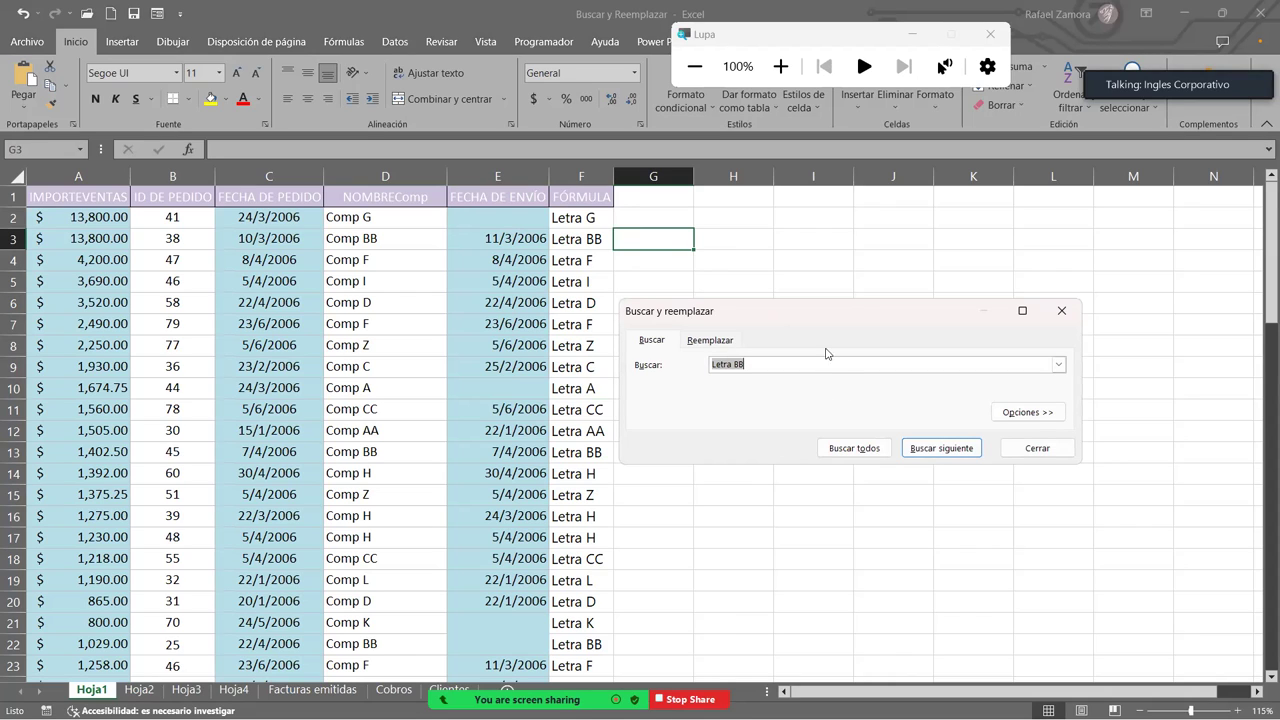
pyautogui.moveTo(830, 304); pyautogui.dragTo(826, 280)
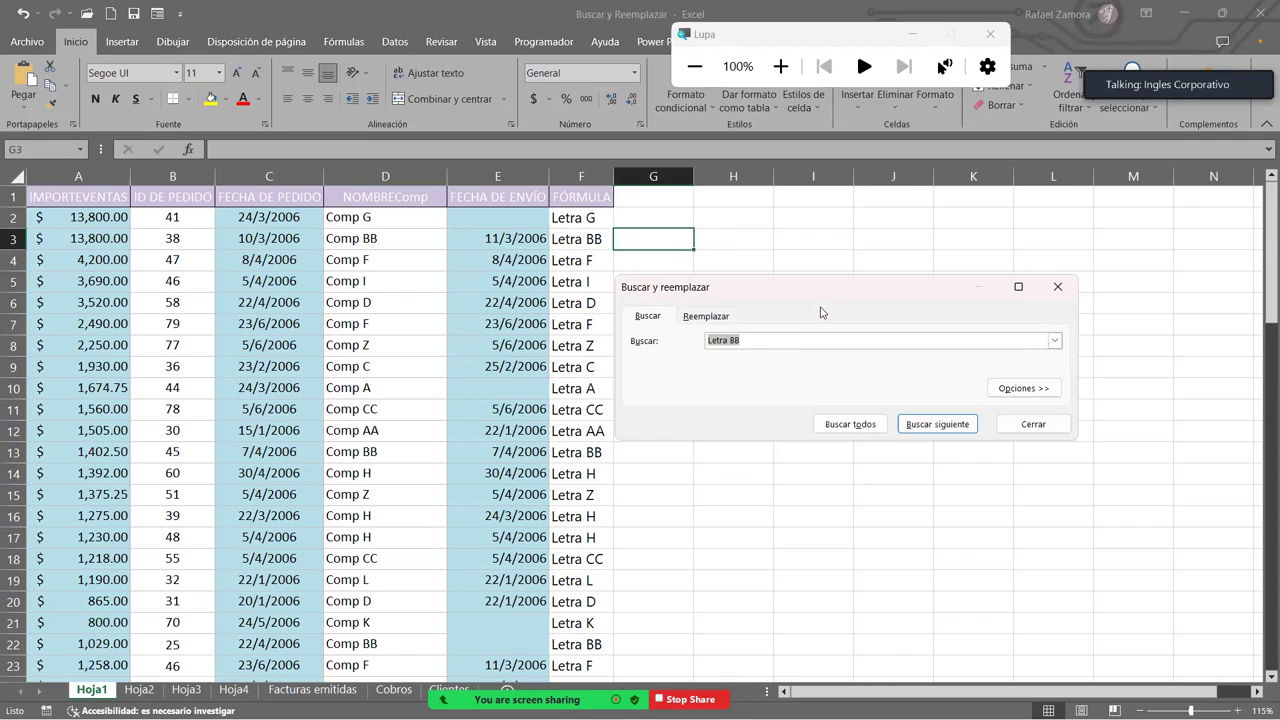
pyautogui.click(794, 340)
pyautogui.press('BackSpace')
pyautogui.press('BackSpace')
pyautogui.press('BackSpace')
pyautogui.click(1024, 388)
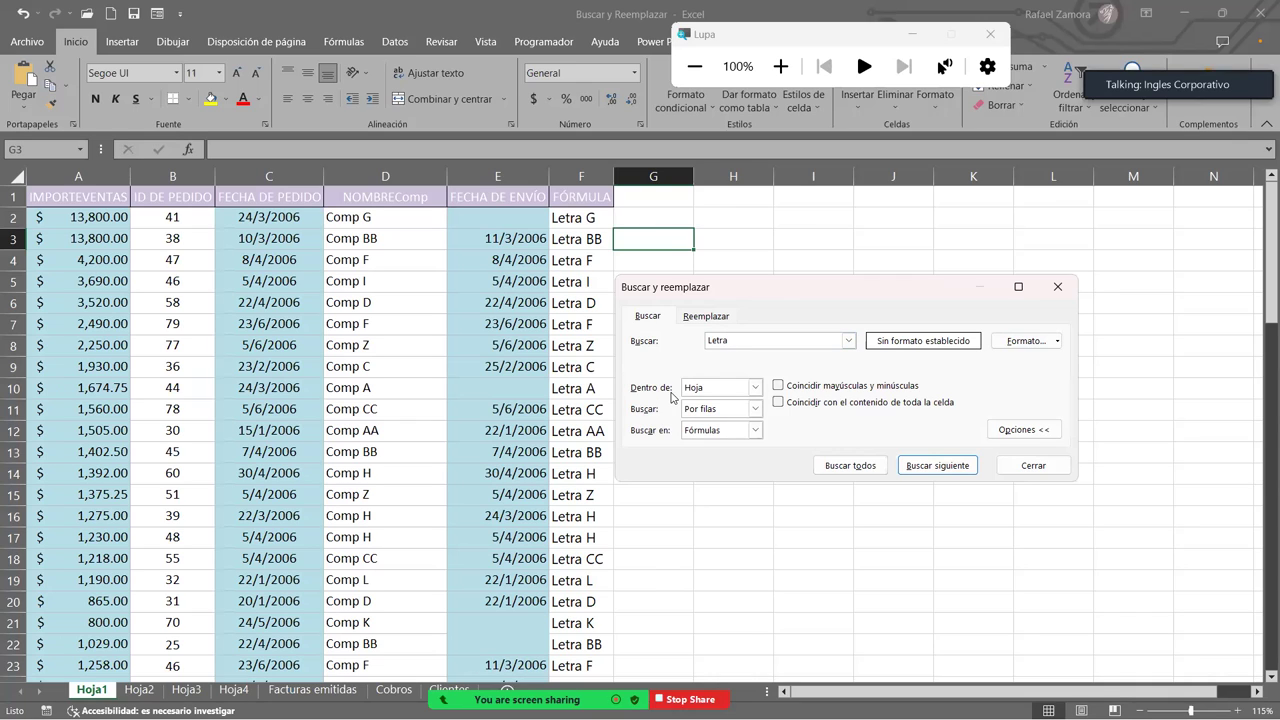
pyautogui.click(755, 388)
pyautogui.click(718, 380)
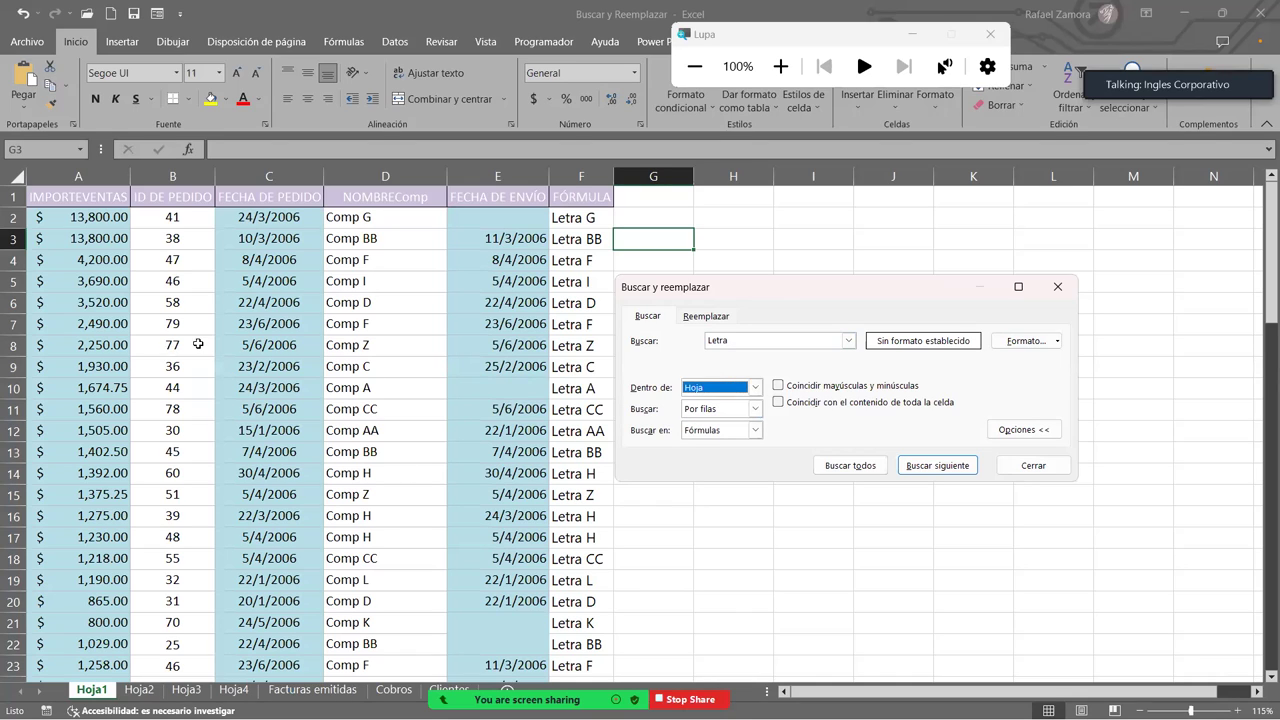
pyautogui.click(755, 387)
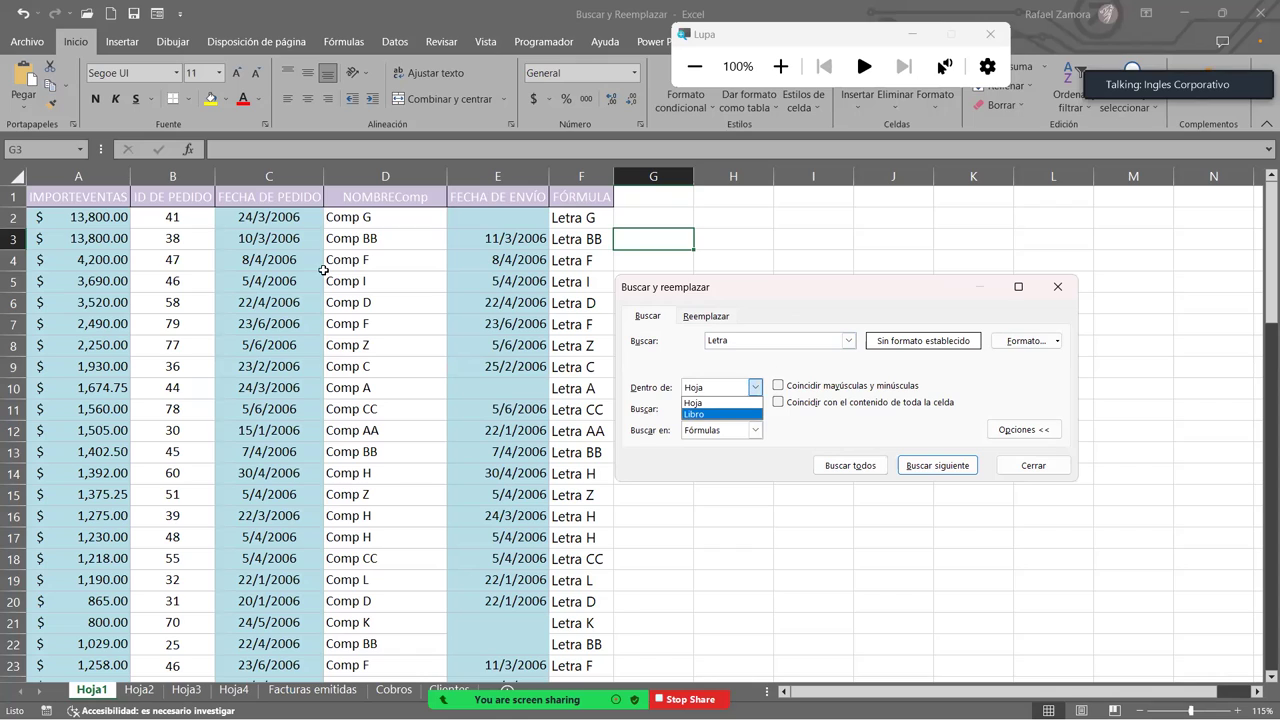
pyautogui.click(124, 542)
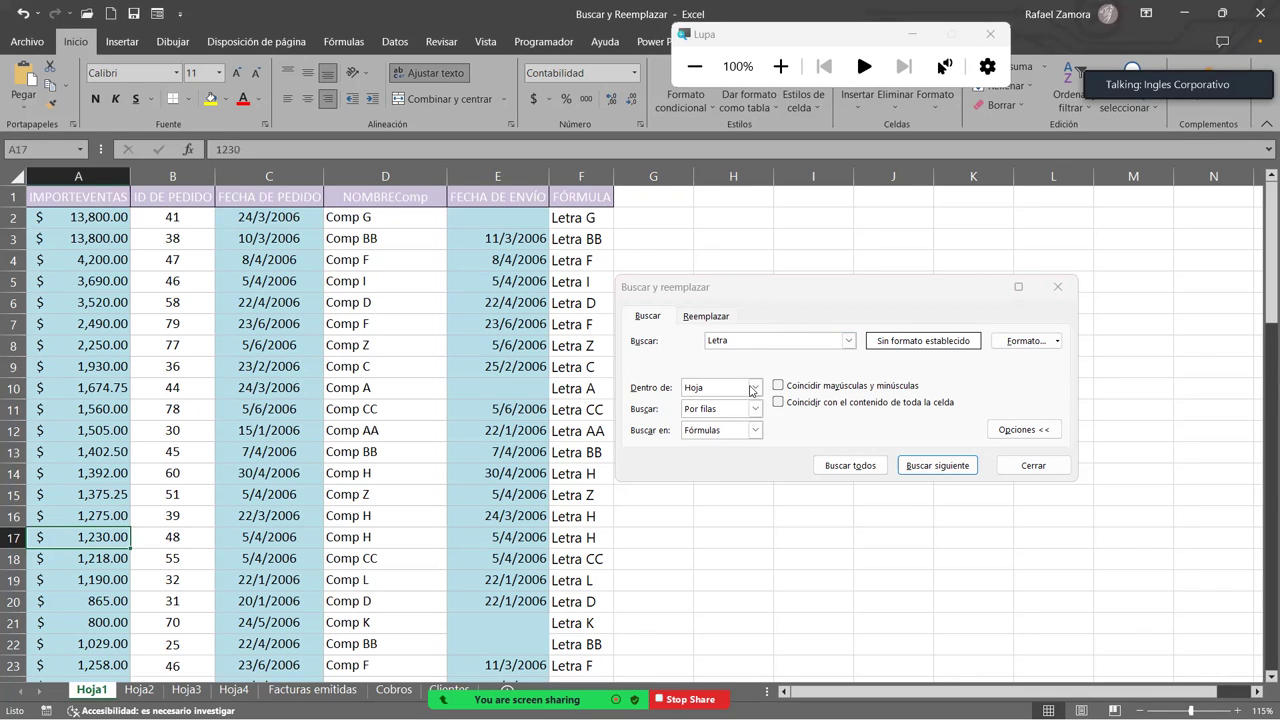
pyautogui.click(726, 392)
pyautogui.click(719, 401)
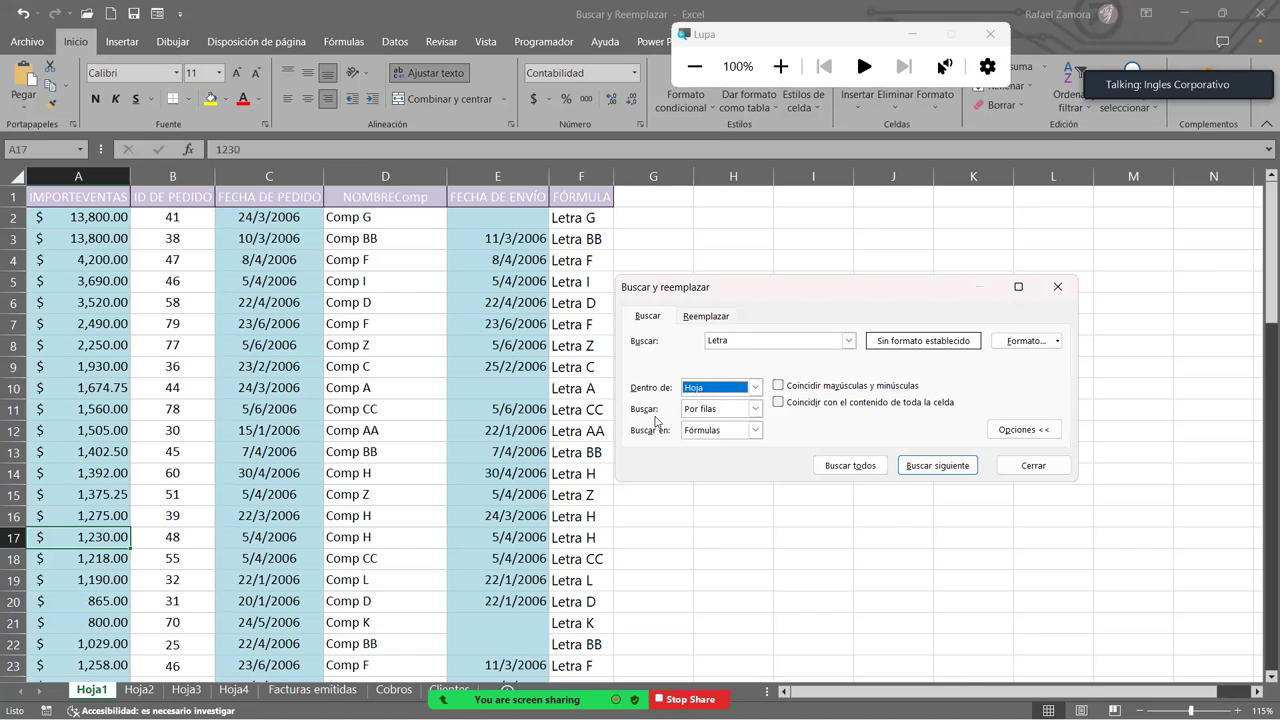
pyautogui.click(752, 409)
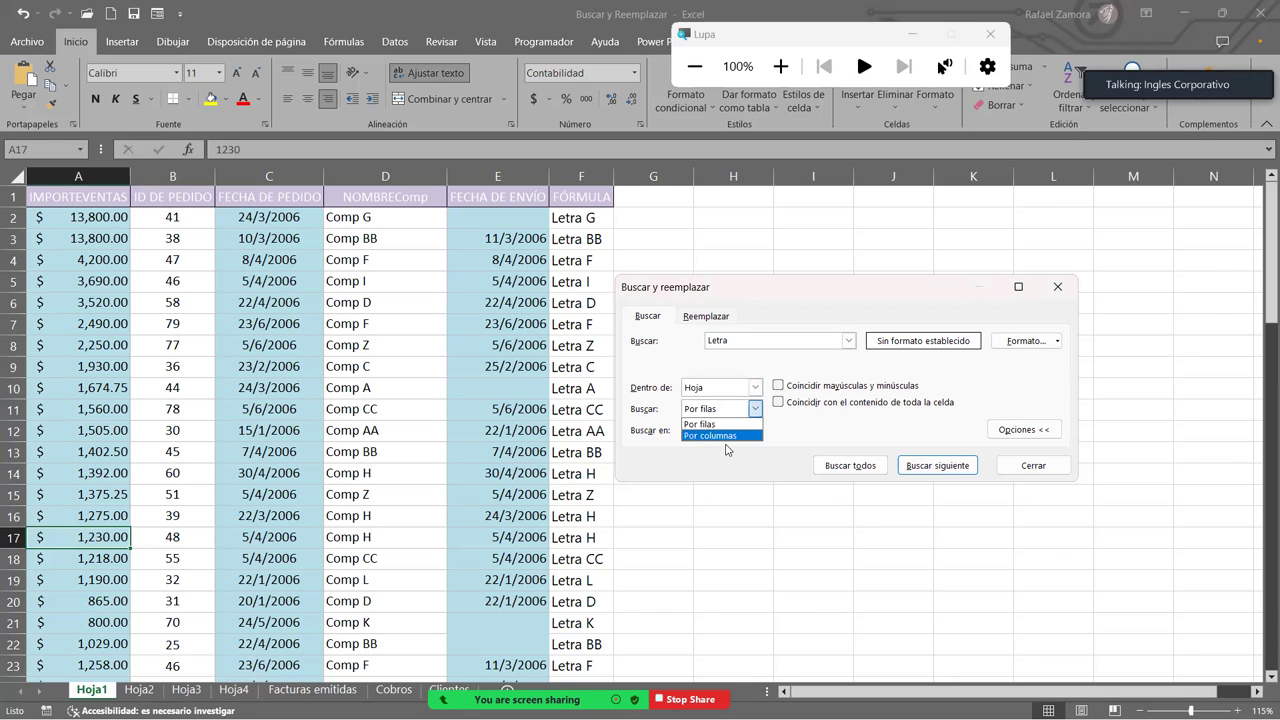
pyautogui.click(782, 436)
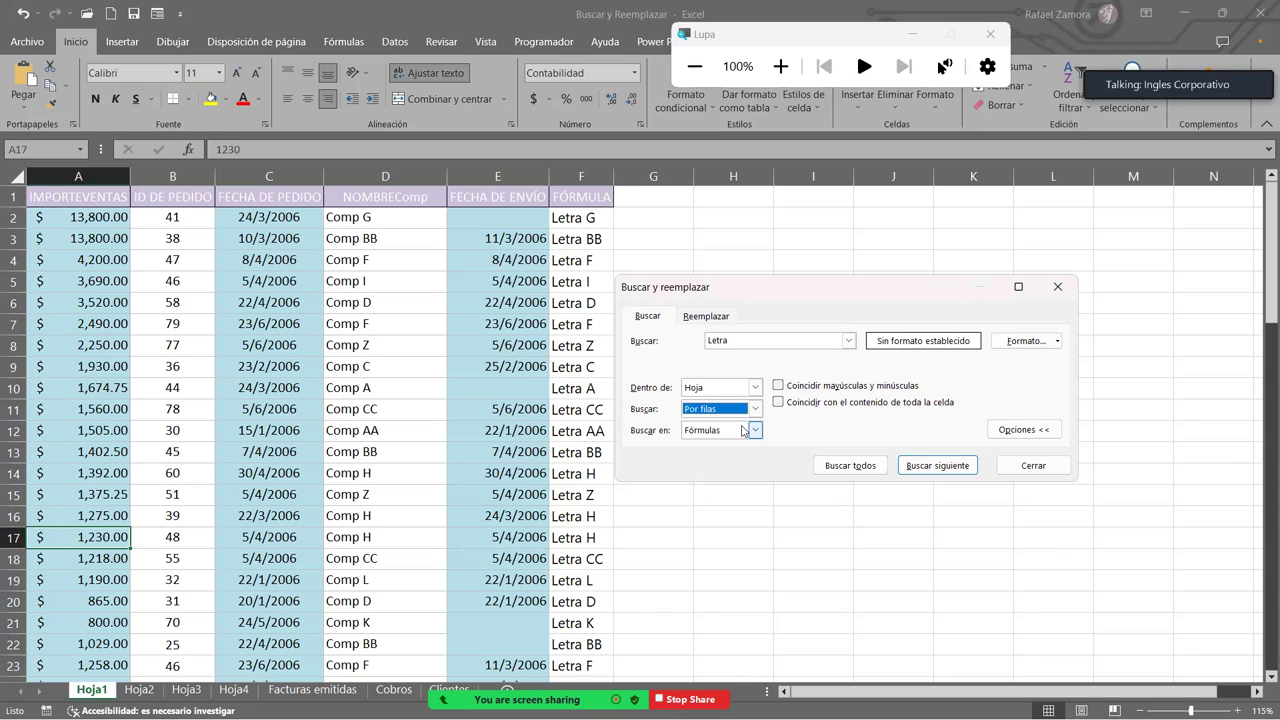
pyautogui.click(755, 409)
pyautogui.click(830, 432)
# Step: Switch the Buscar en option from Fórmulas to Valores
pyautogui.click(755, 431)
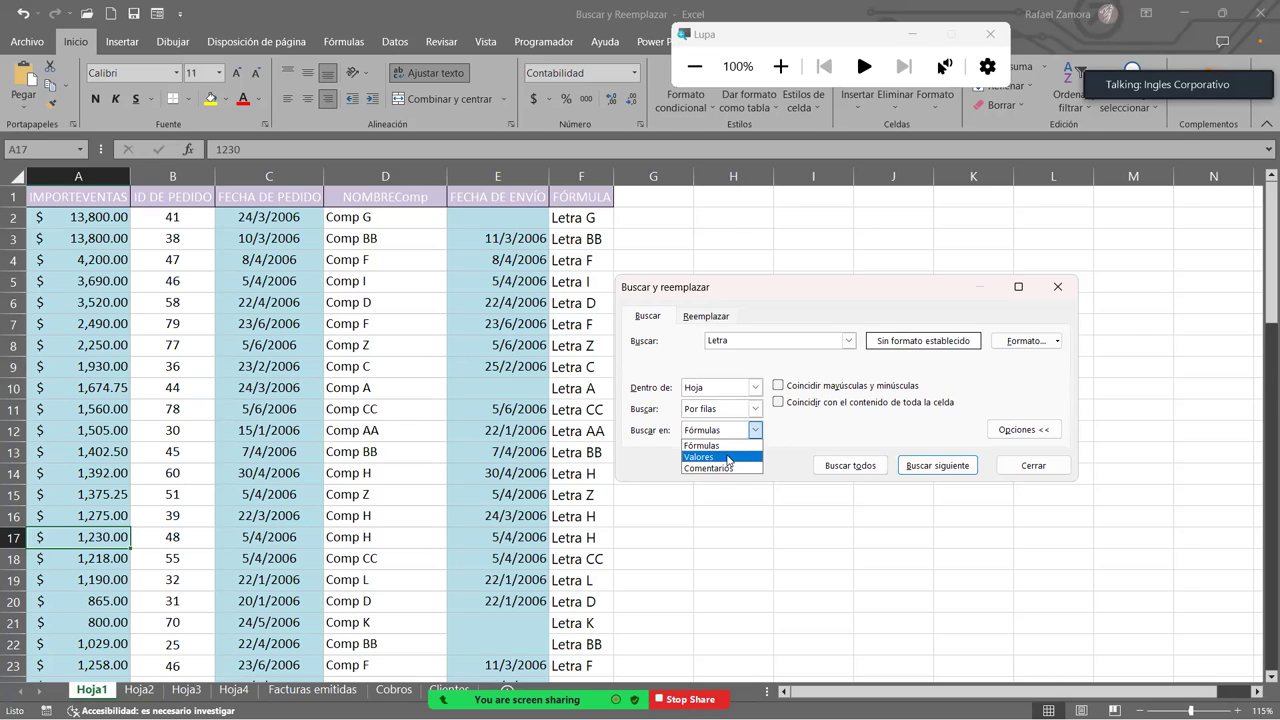
pyautogui.click(728, 458)
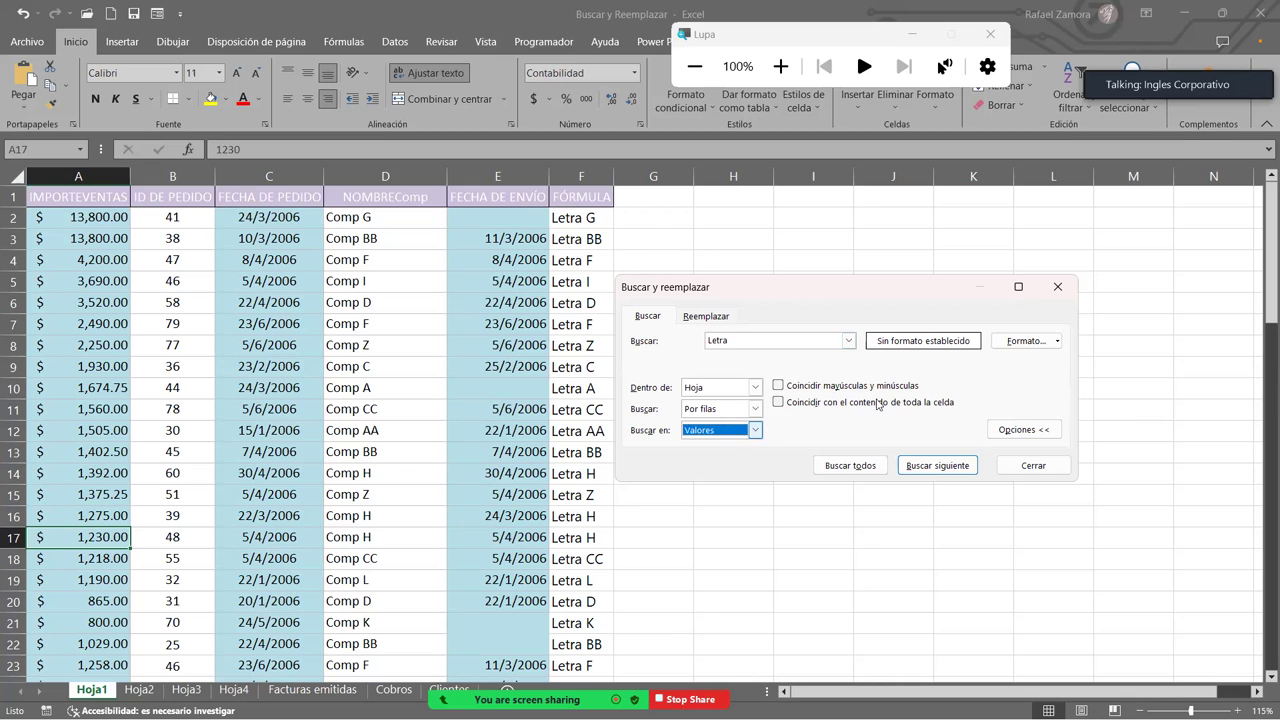
# Step: Run Find All for Letra in values and enlarge the results panel at top and bottom
pyautogui.click(866, 469)
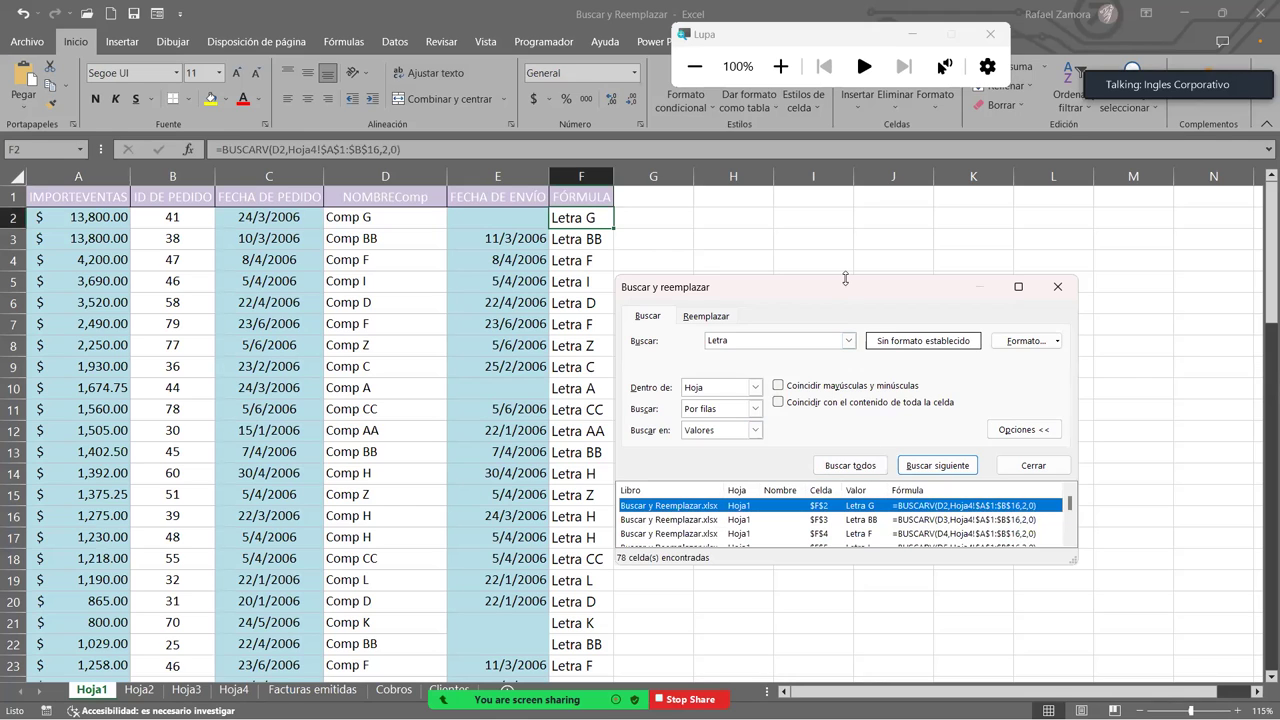
pyautogui.moveTo(845, 278); pyautogui.dragTo(845, 166)
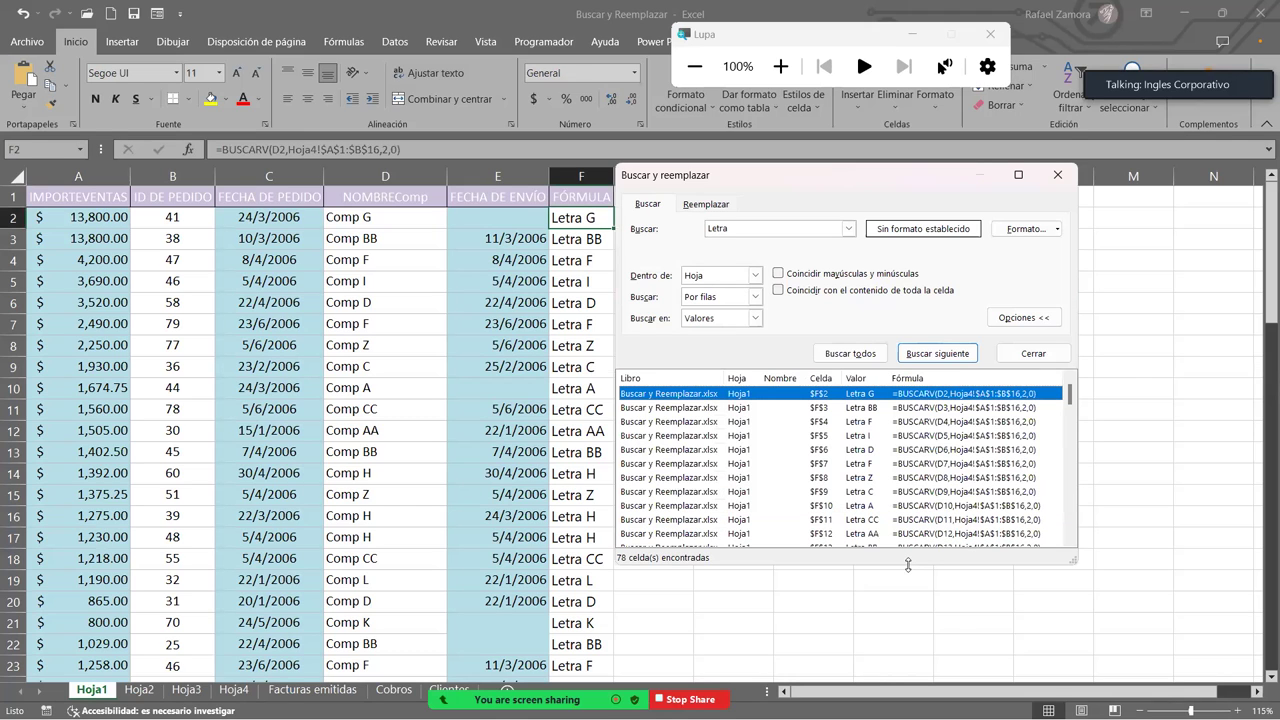
pyautogui.moveTo(907, 566); pyautogui.dragTo(907, 683)
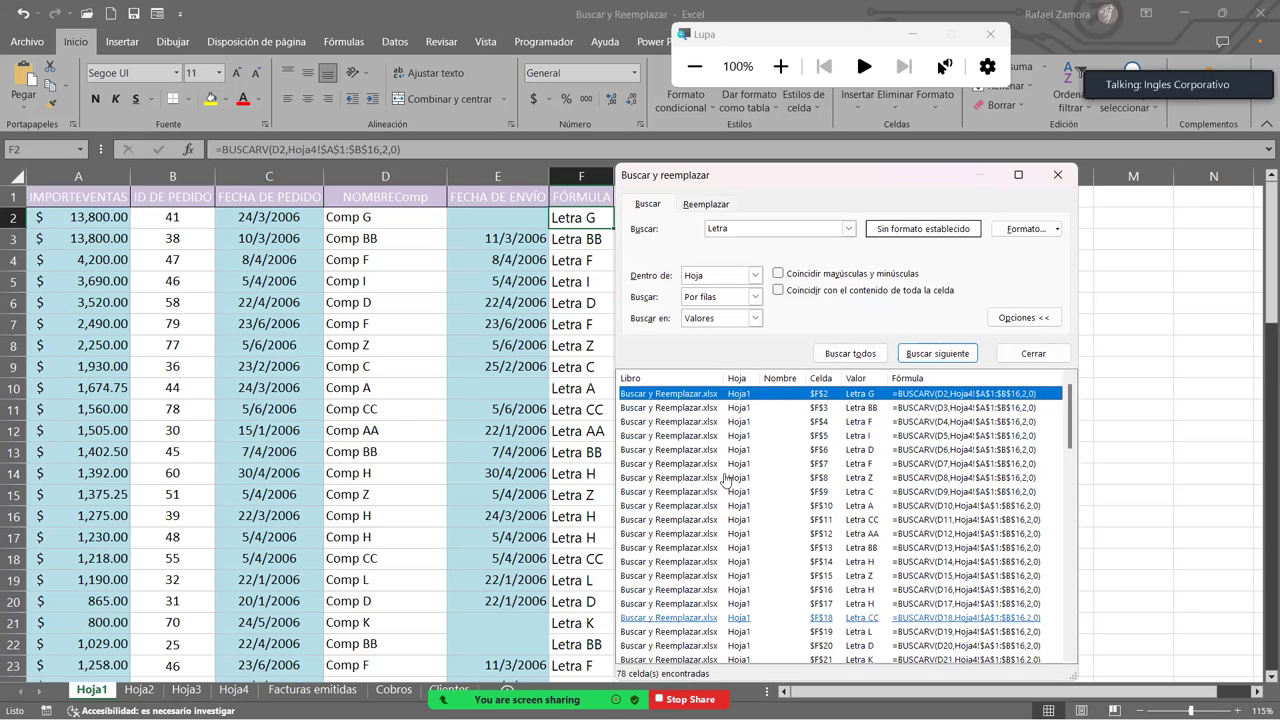
# Step: Browse the 78 column F matches, starting at $F$2 with Letra G
pyautogui.scroll(-10, 752, 480)
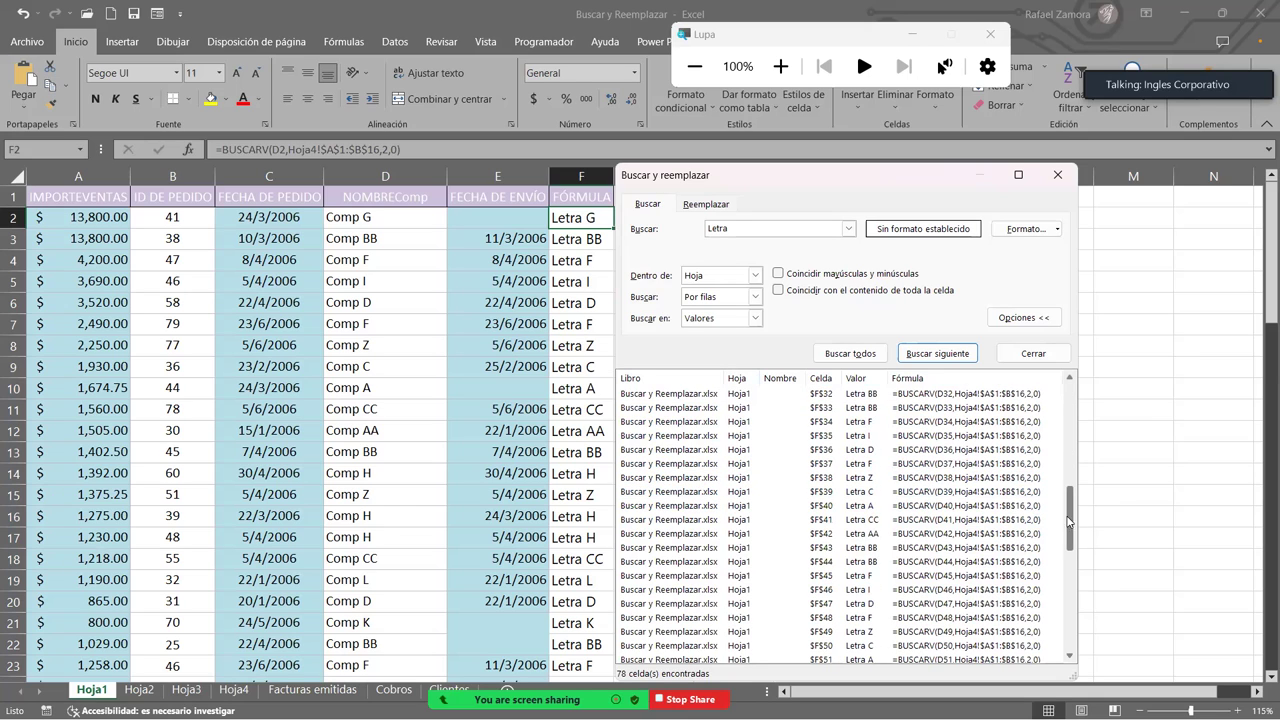
pyautogui.moveTo(1073, 547); pyautogui.dragTo(1073, 447)
pyautogui.click(815, 395)
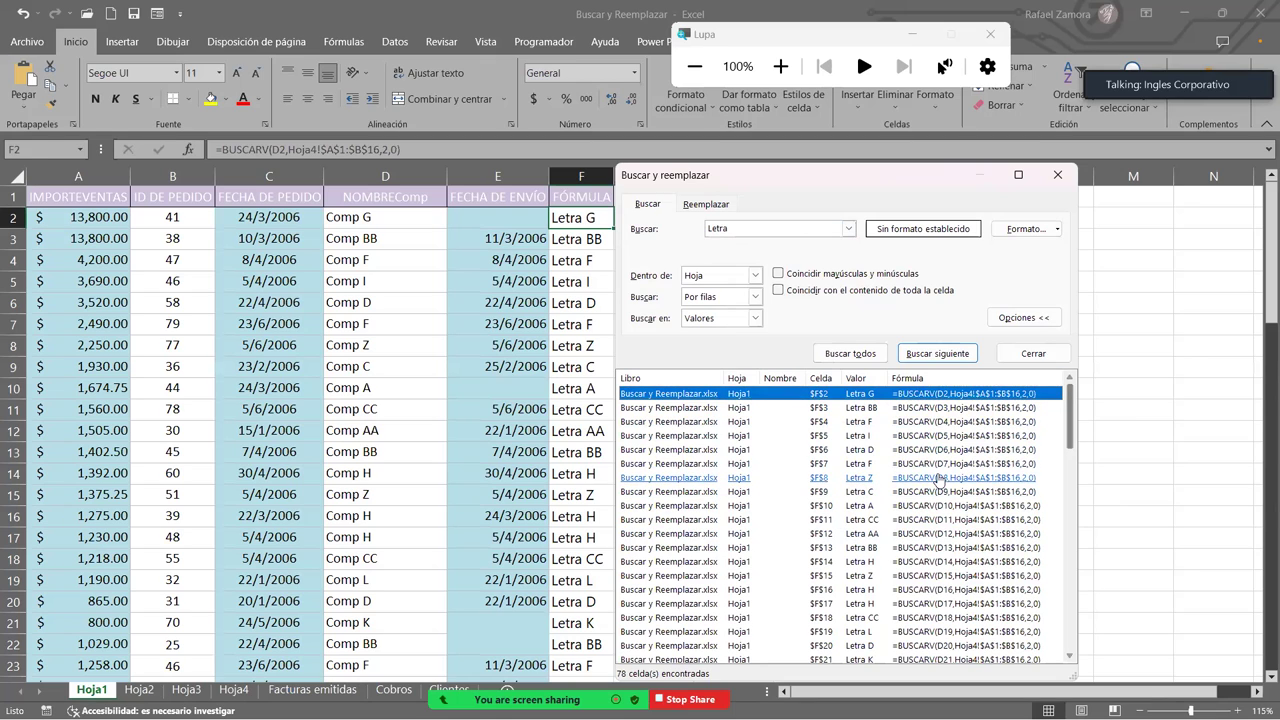
pyautogui.scroll(-4, 940, 478)
pyautogui.scroll(-4, 940, 478)
pyautogui.scroll(-4, 940, 478)
pyautogui.scroll(-4, 940, 478)
pyautogui.scroll(-4, 940, 478)
pyautogui.scroll(10, 940, 478)
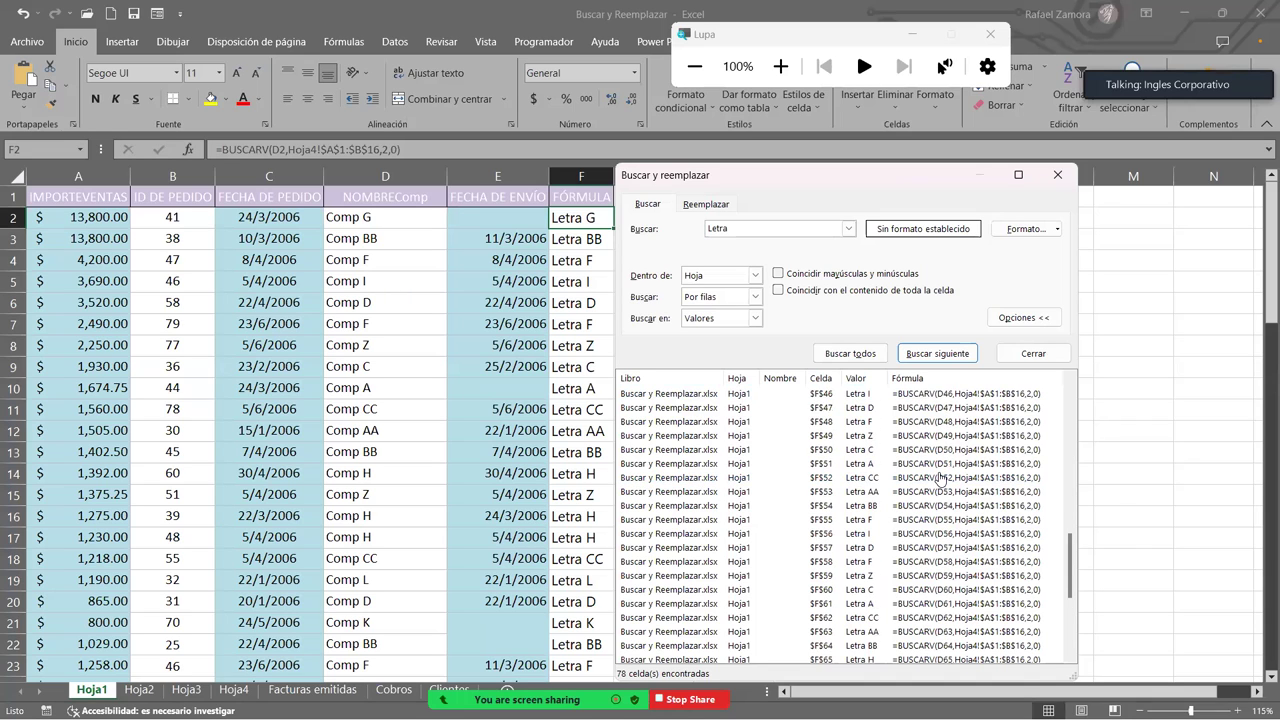
pyautogui.scroll(10, 1017, 440)
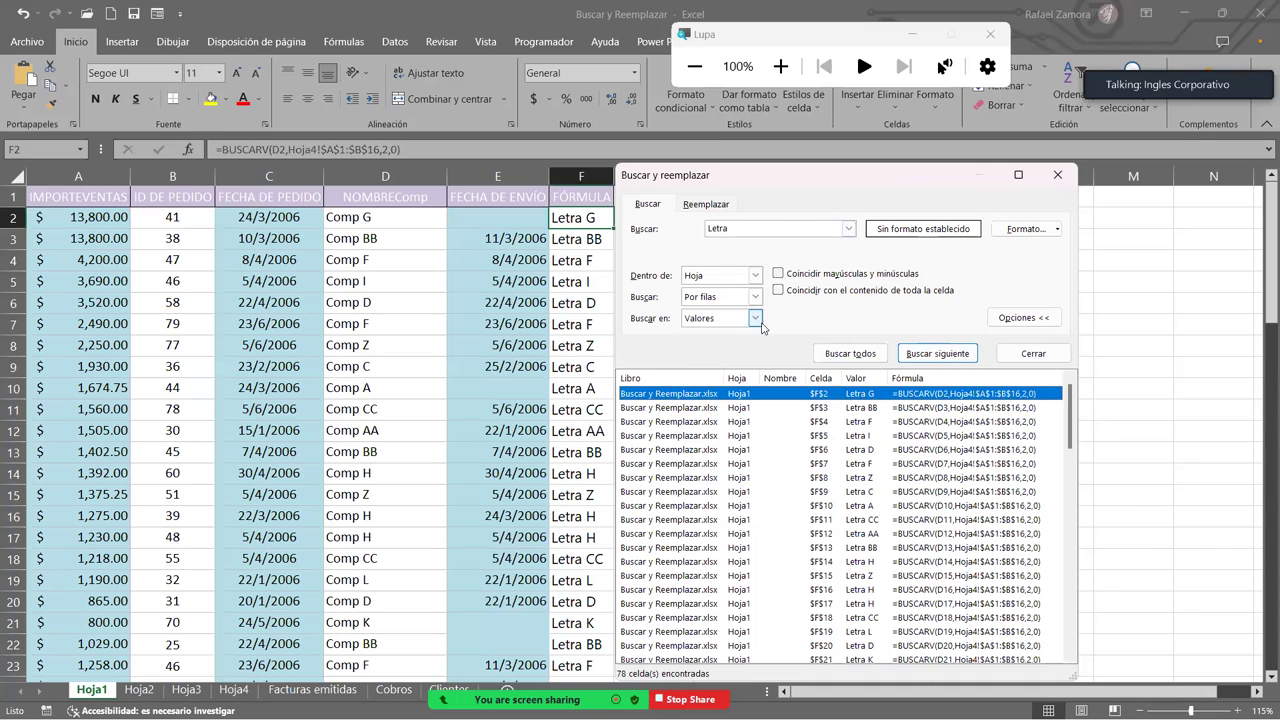
# Step: Keep Buscar en on Valores and shrink the 78-match results panel back down
pyautogui.click(756, 318)
pyautogui.click(728, 347)
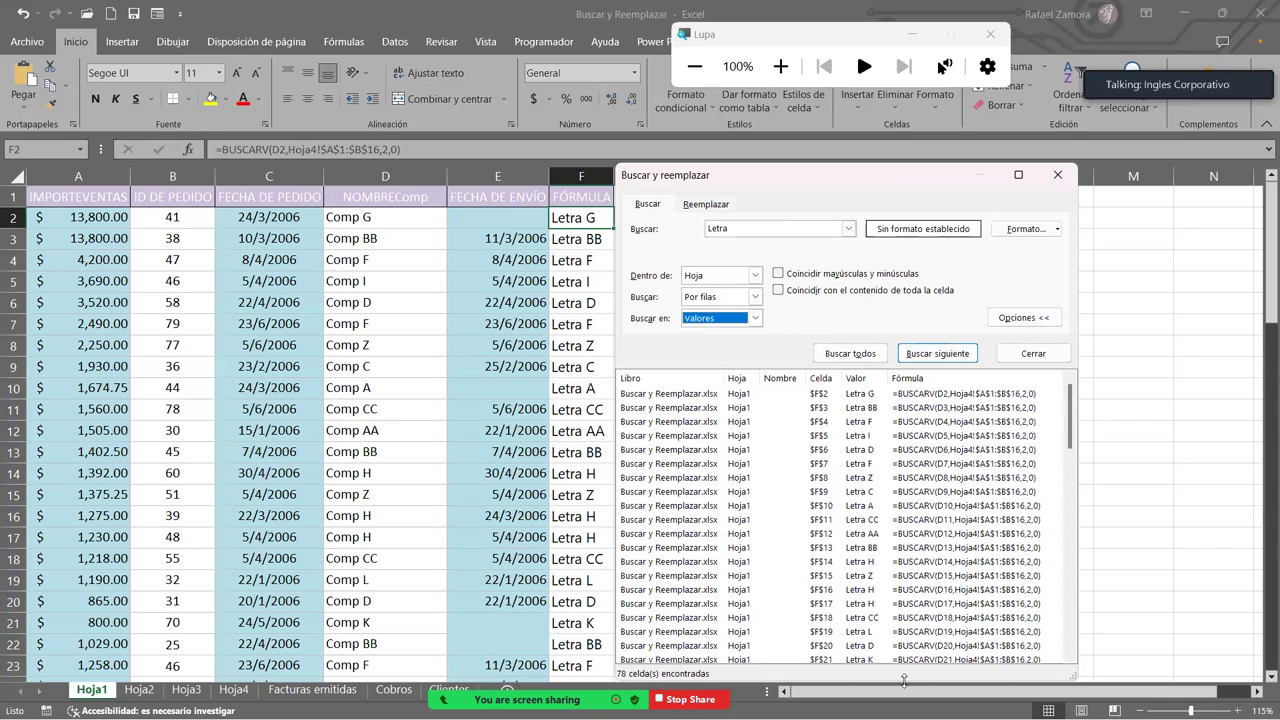
pyautogui.moveTo(904, 680); pyautogui.dragTo(882, 577)
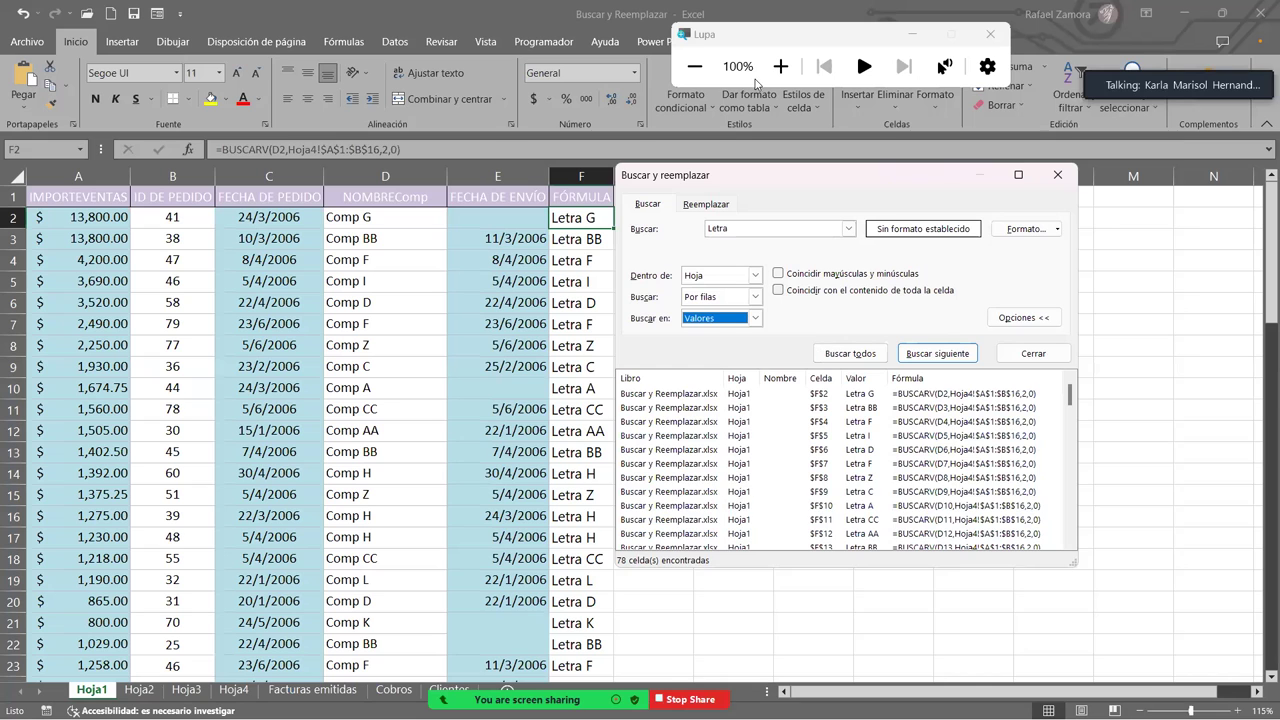
# Step: Briefly magnify the dialog, return to 100%, and open the Zoom meeting chat
pyautogui.click(780, 66)
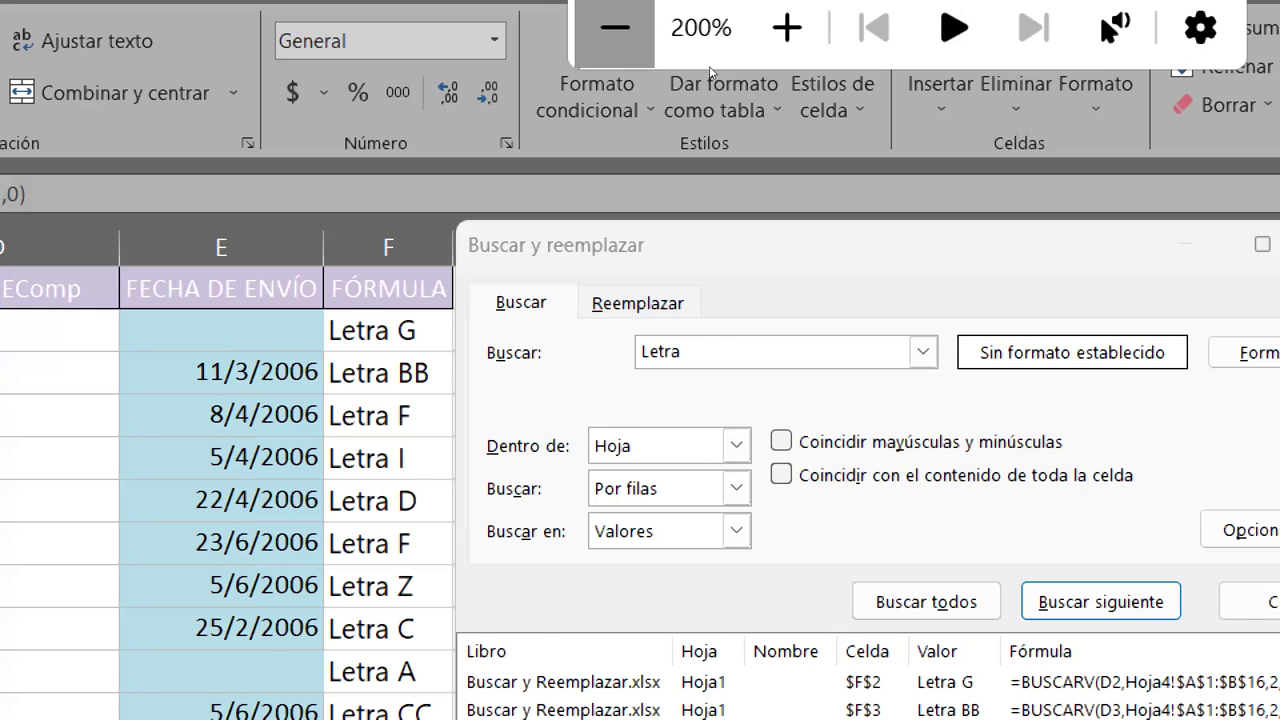
pyautogui.press('super+minus')
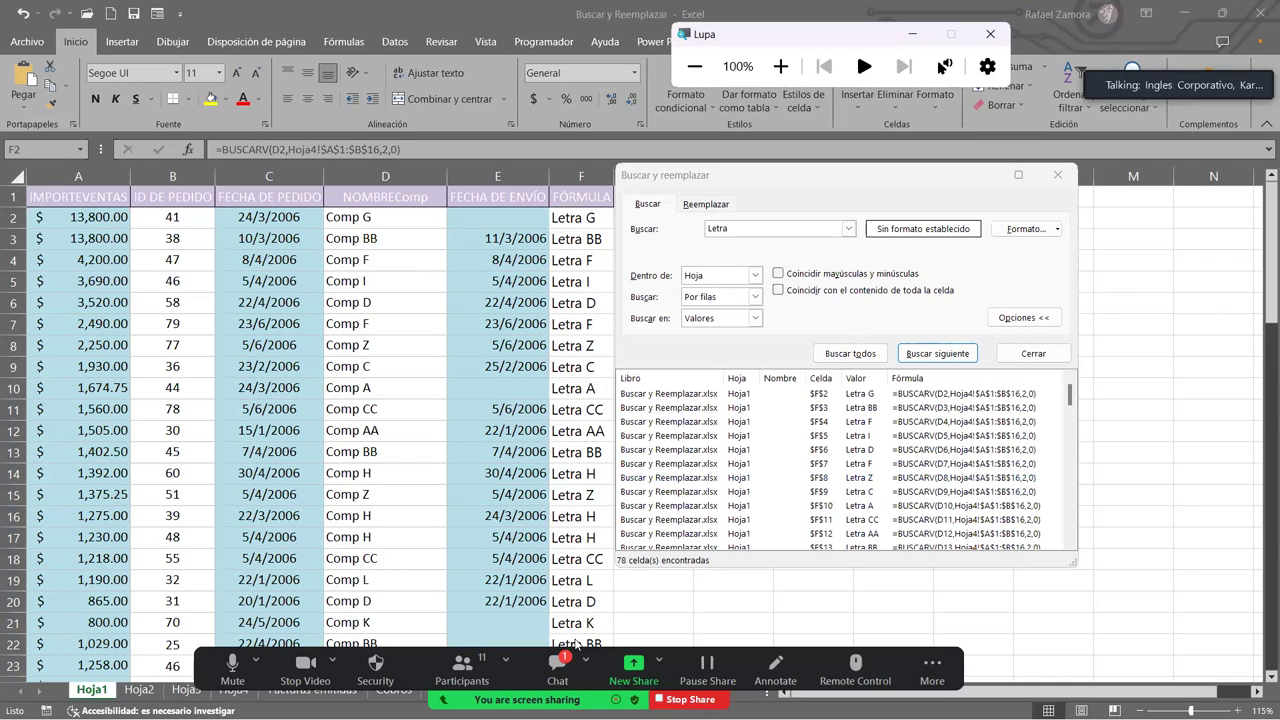
pyautogui.click(575, 647)
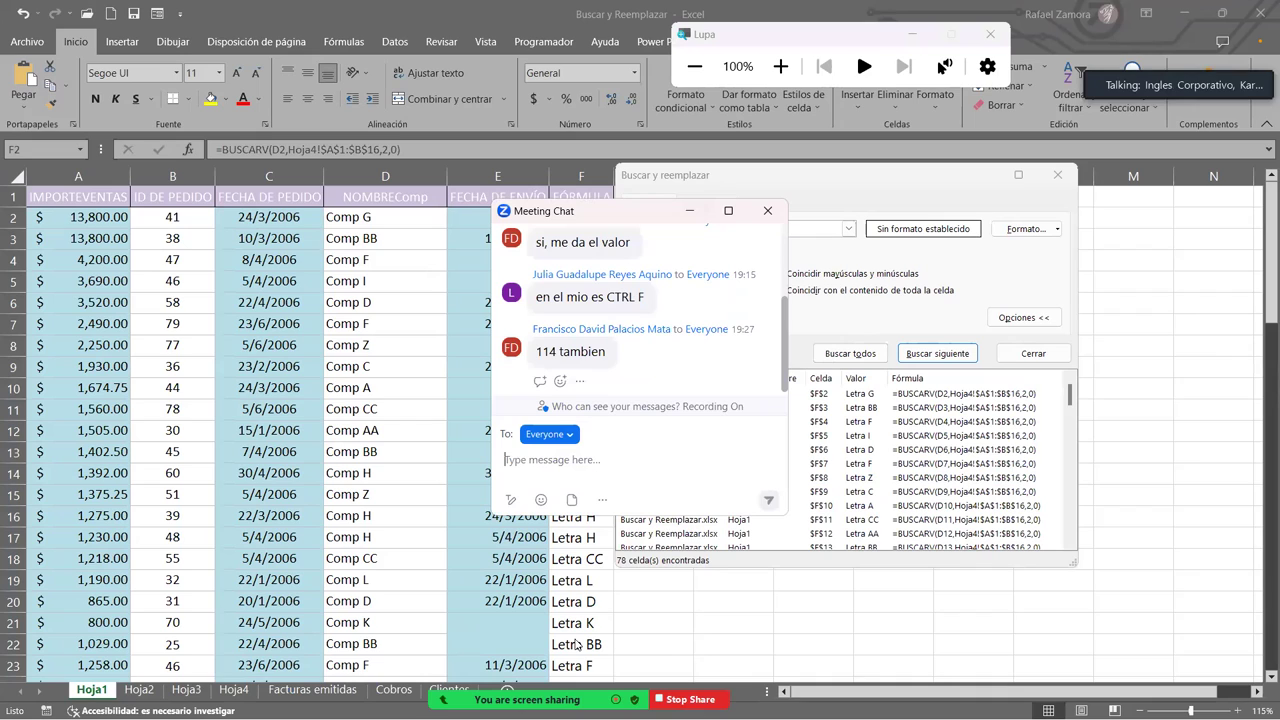
# Step: Move the chat aside and search Letra across the whole Libro, listing 114 matches
pyautogui.moveTo(620, 211); pyautogui.dragTo(442, 173)
pyautogui.click(720, 275)
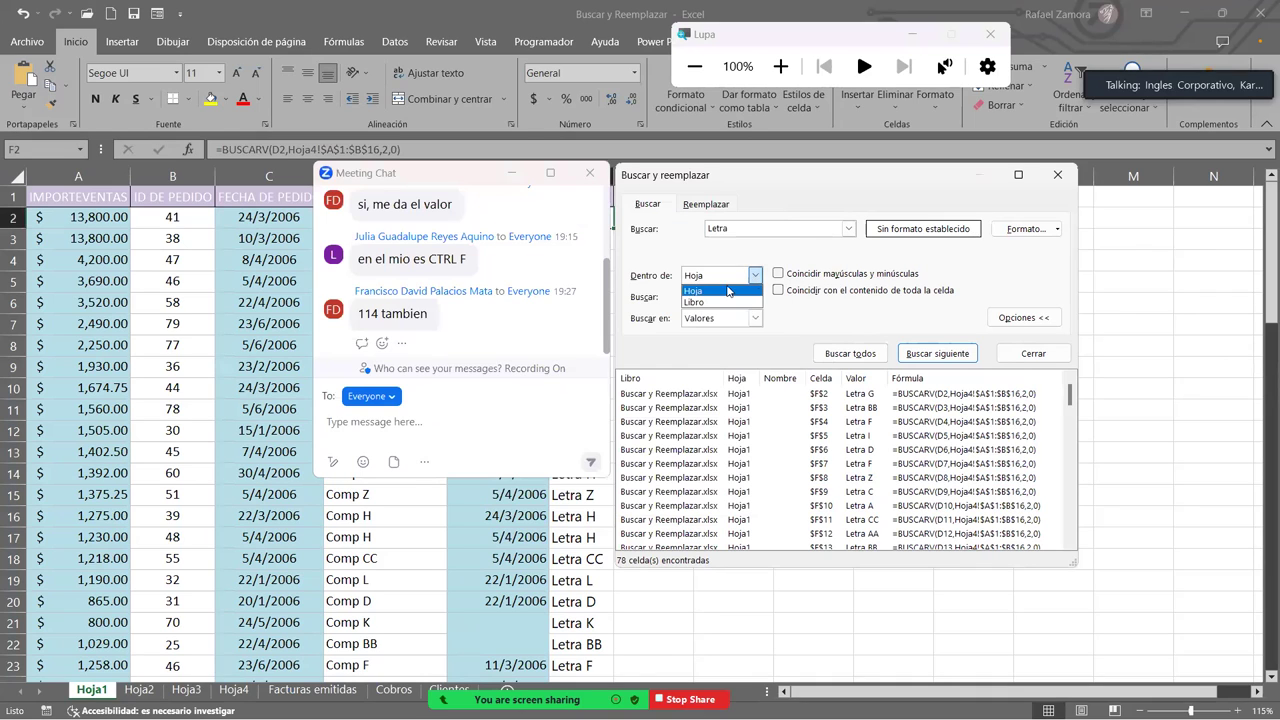
pyautogui.click(700, 300)
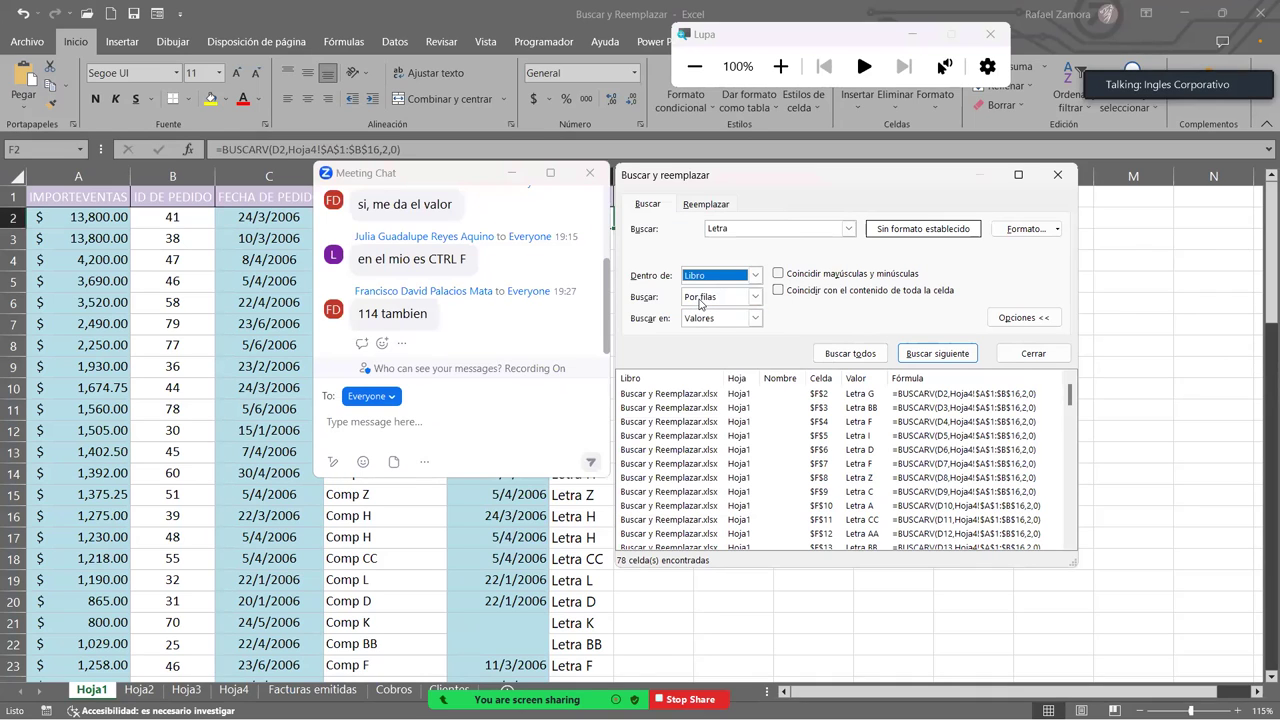
pyautogui.click(845, 356)
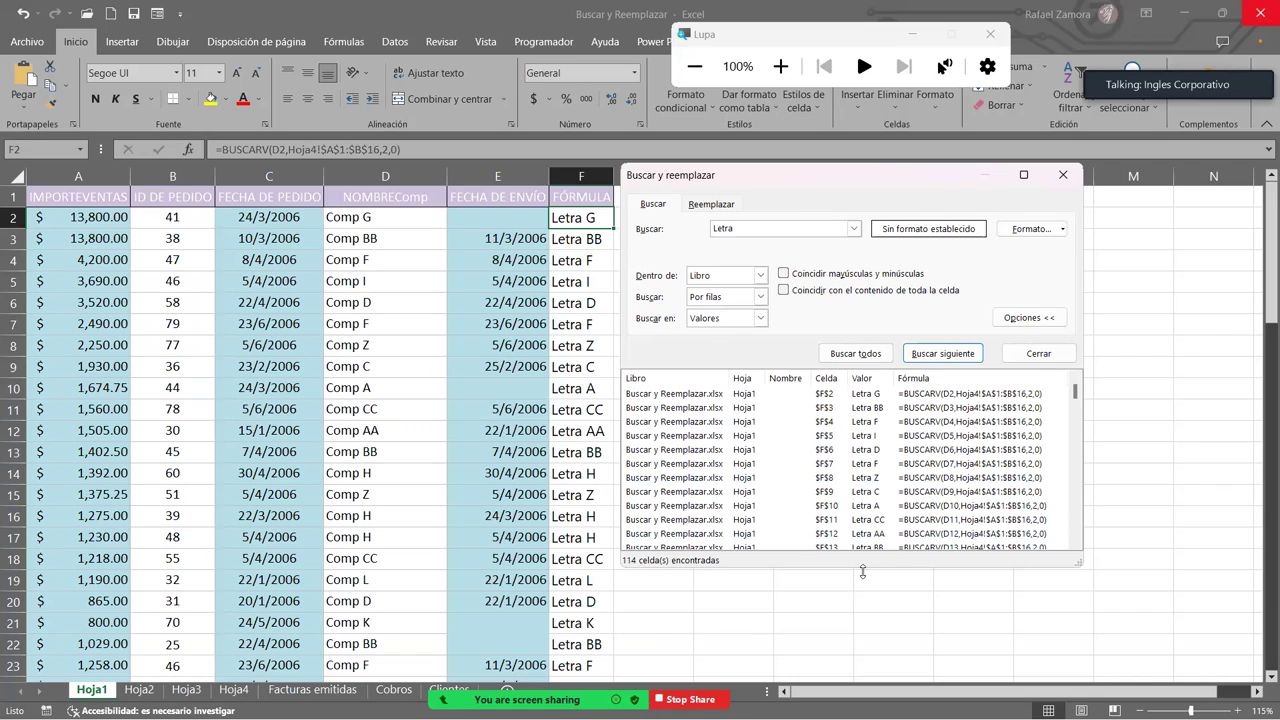
# Step: Shorten the dialog and change the search term to the date 25/2/2006
pyautogui.moveTo(863, 568); pyautogui.dragTo(867, 460)
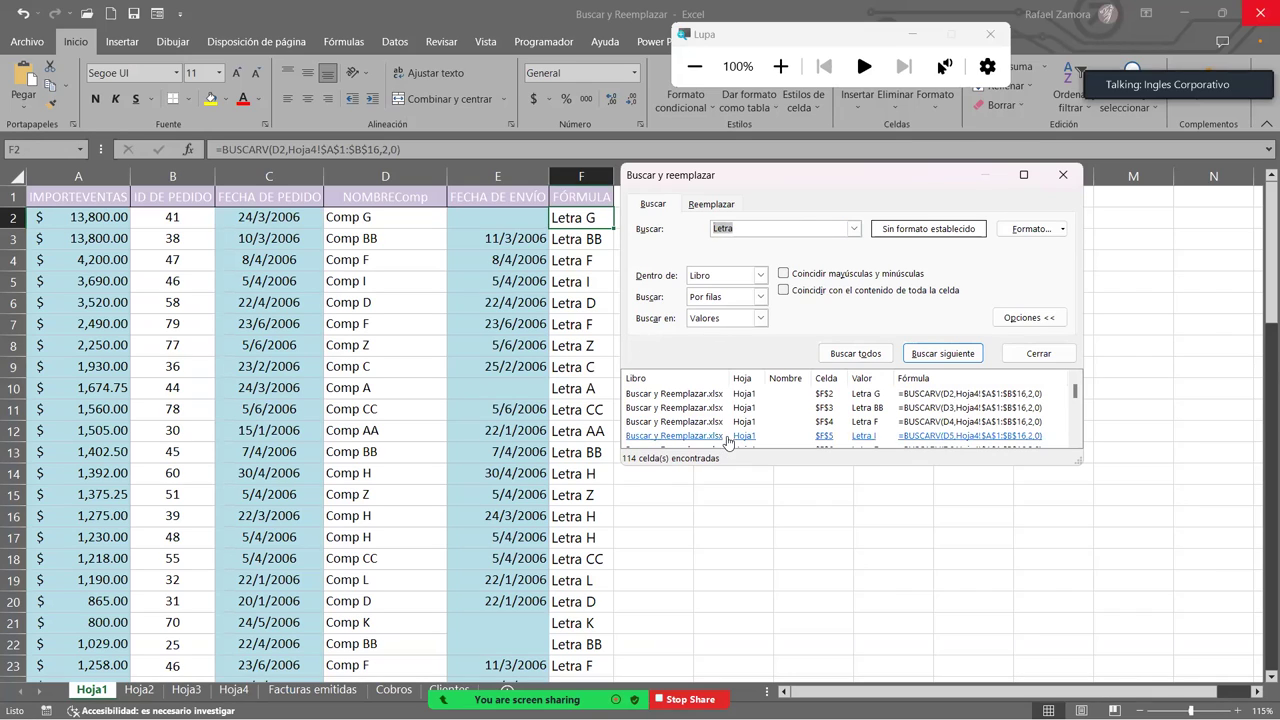
pyautogui.write('25/')
pyautogui.write('22')
pyautogui.write('20')
pyautogui.press('BackSpace')
pyautogui.press('BackSpace')
pyautogui.press('BackSpace')
pyautogui.write('/')
pyautogui.write('2006')
# Step: Search for 25/2/2006 within Hoja by columns, listing 5 matches from $E$9 to $E$71
pyautogui.click(768, 281)
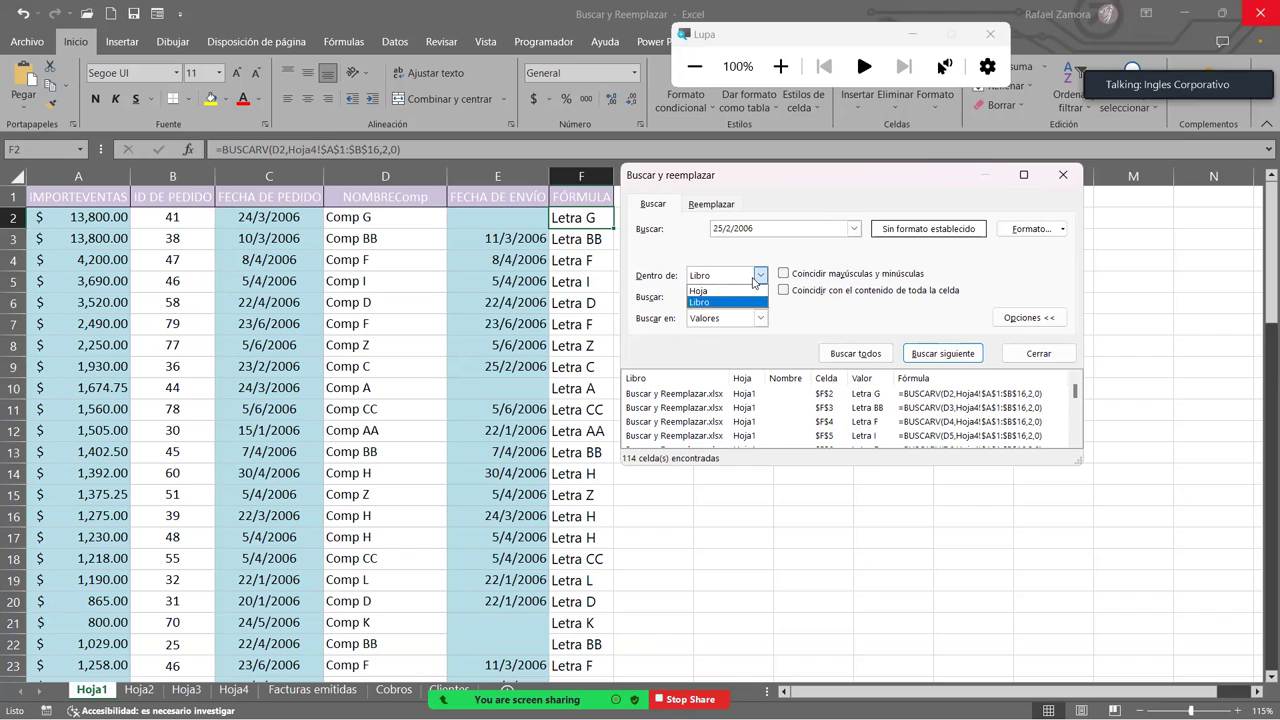
pyautogui.click(755, 282)
pyautogui.click(754, 282)
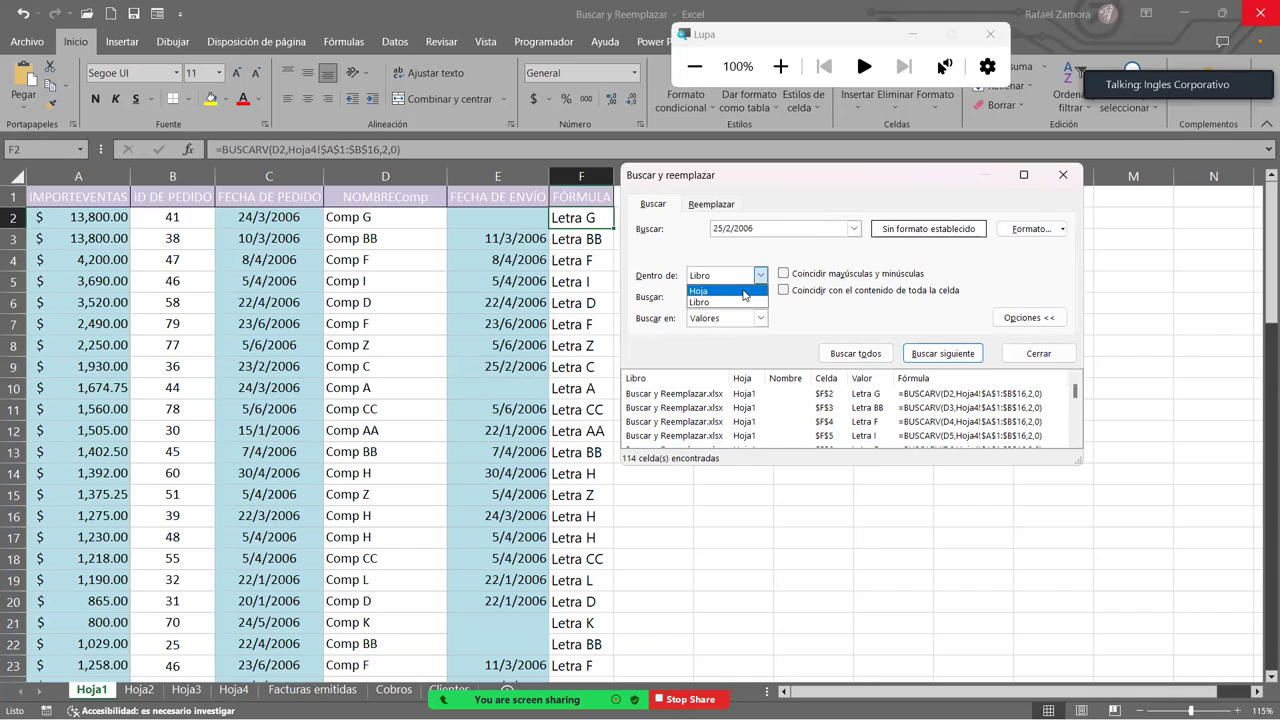
pyautogui.click(745, 290)
pyautogui.click(885, 355)
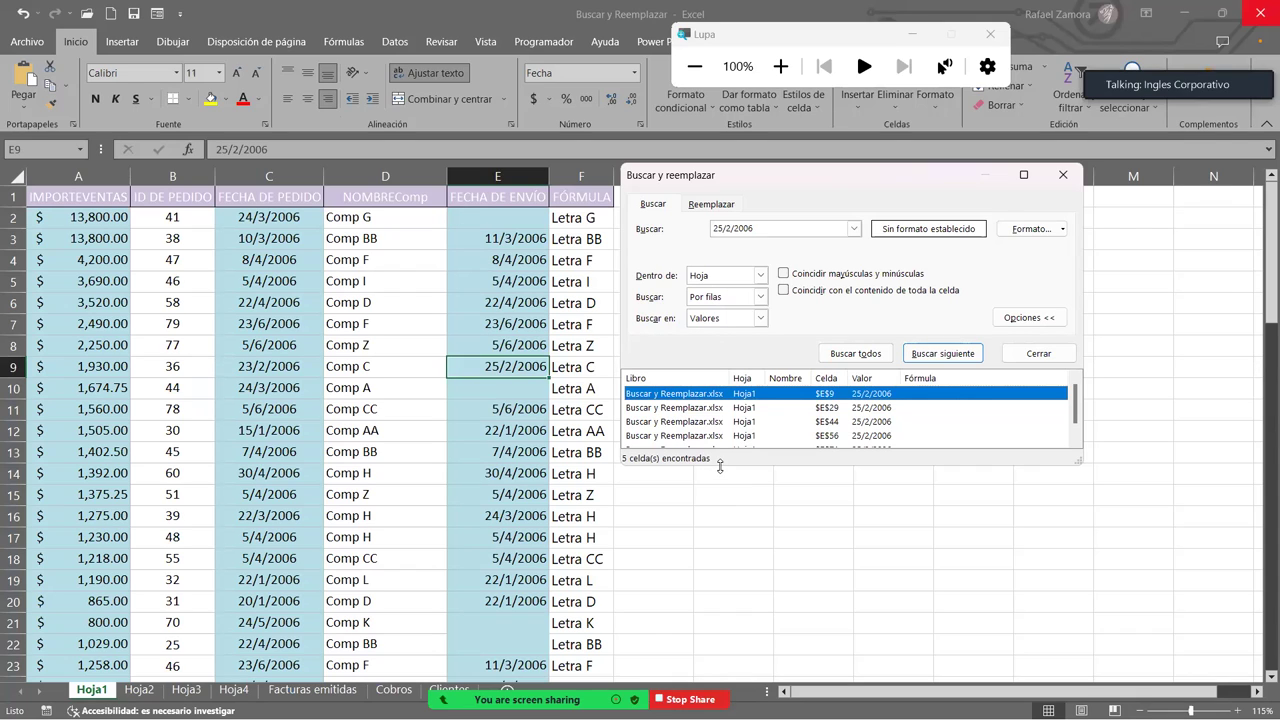
pyautogui.click(762, 301)
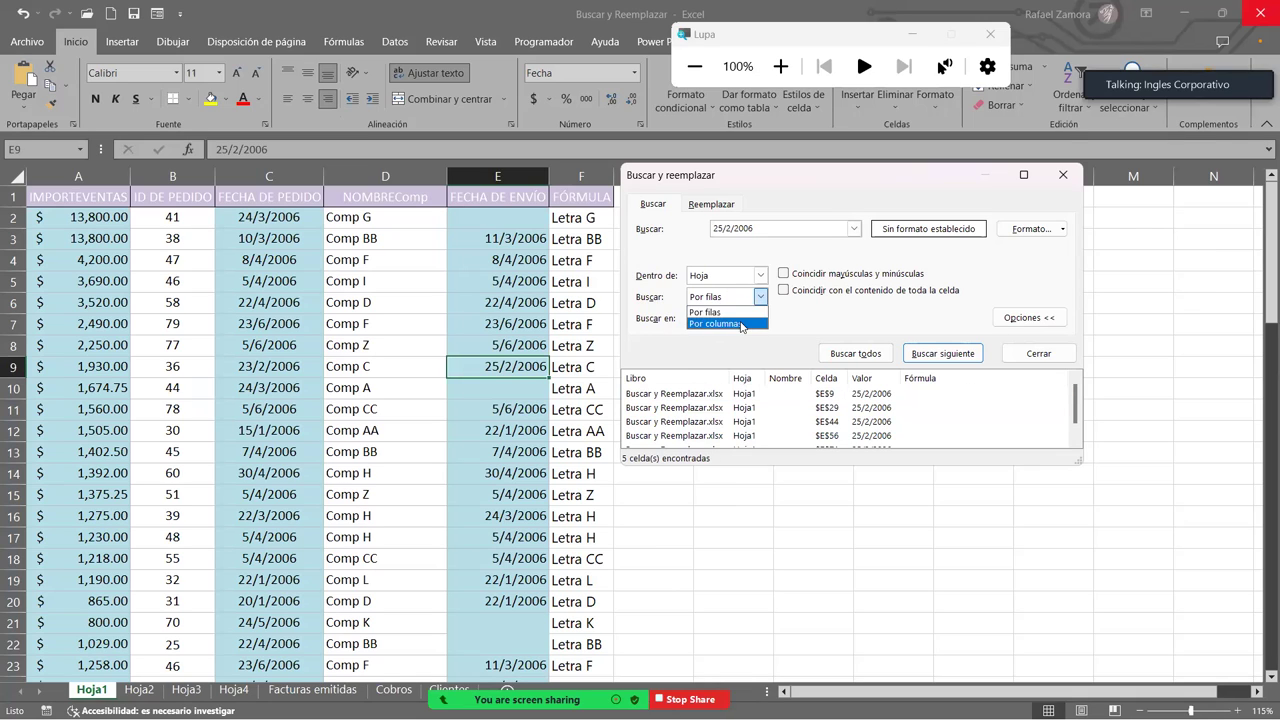
pyautogui.click(730, 320)
pyautogui.click(876, 355)
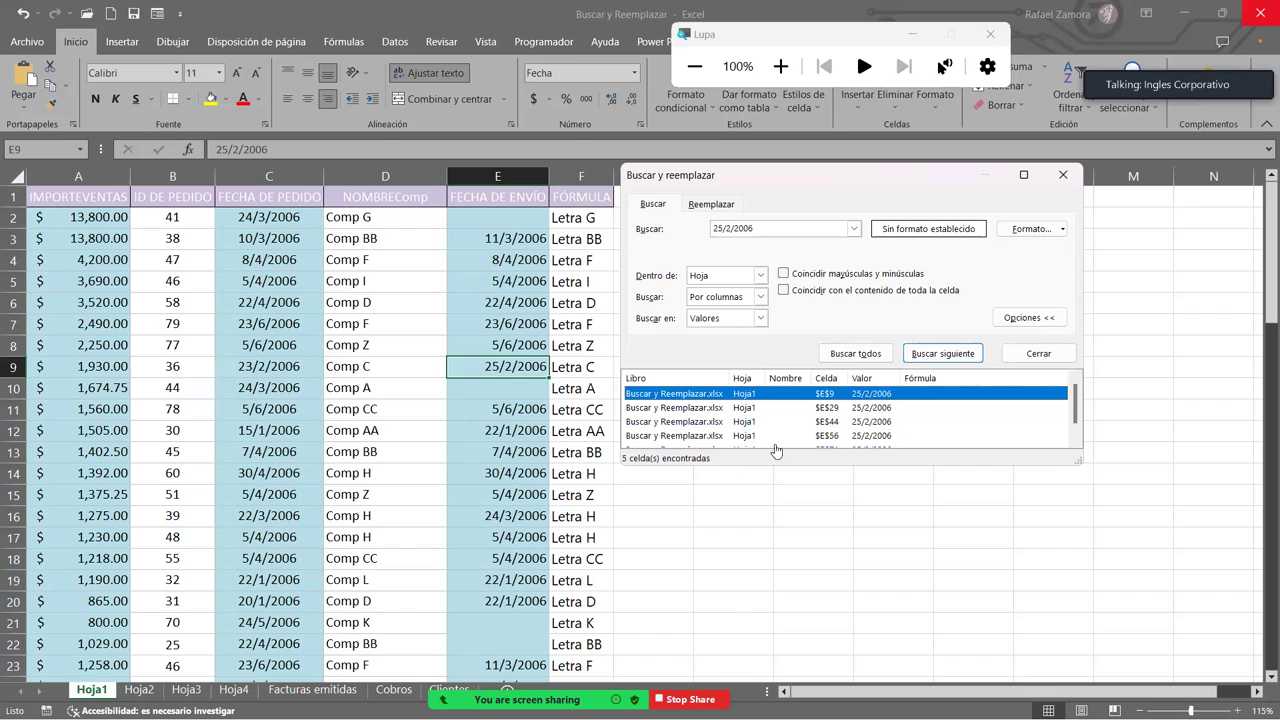
pyautogui.scroll(-1, 815, 437)
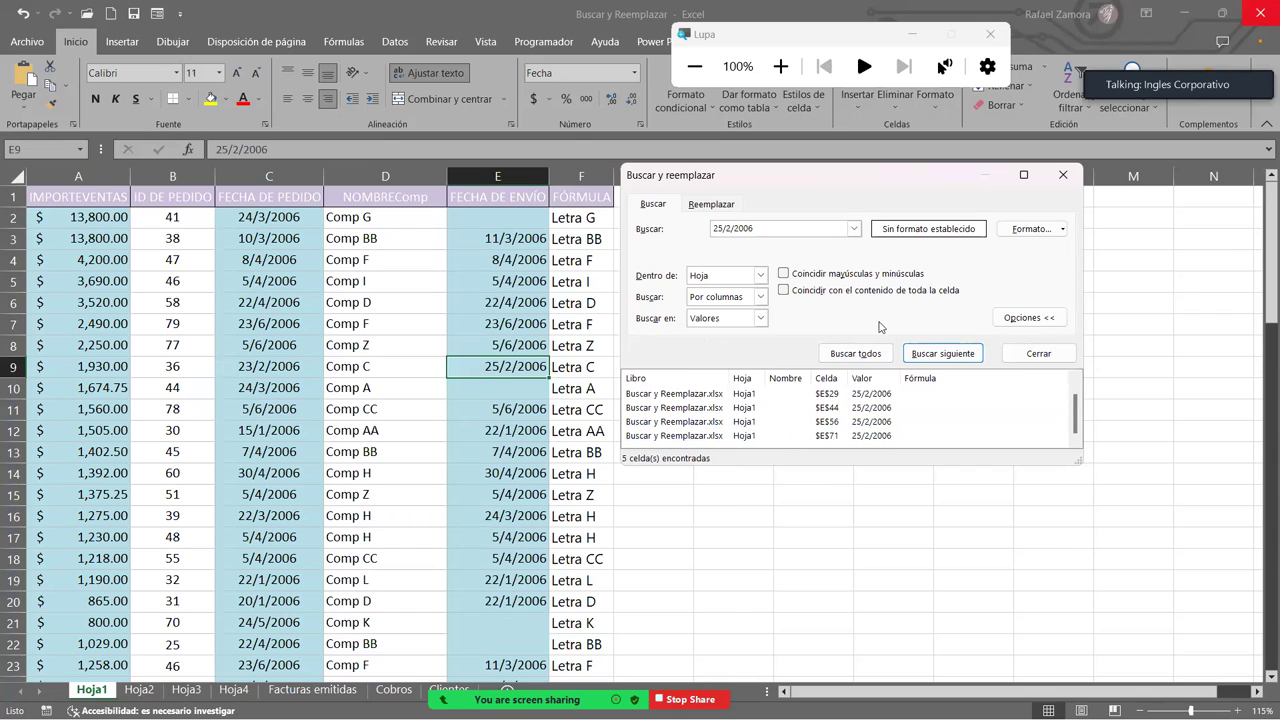
# Step: Cycle through the 25/2/2006 shipping-date matches with Buscar siguiente, ending on row 56
pyautogui.click(943, 354)
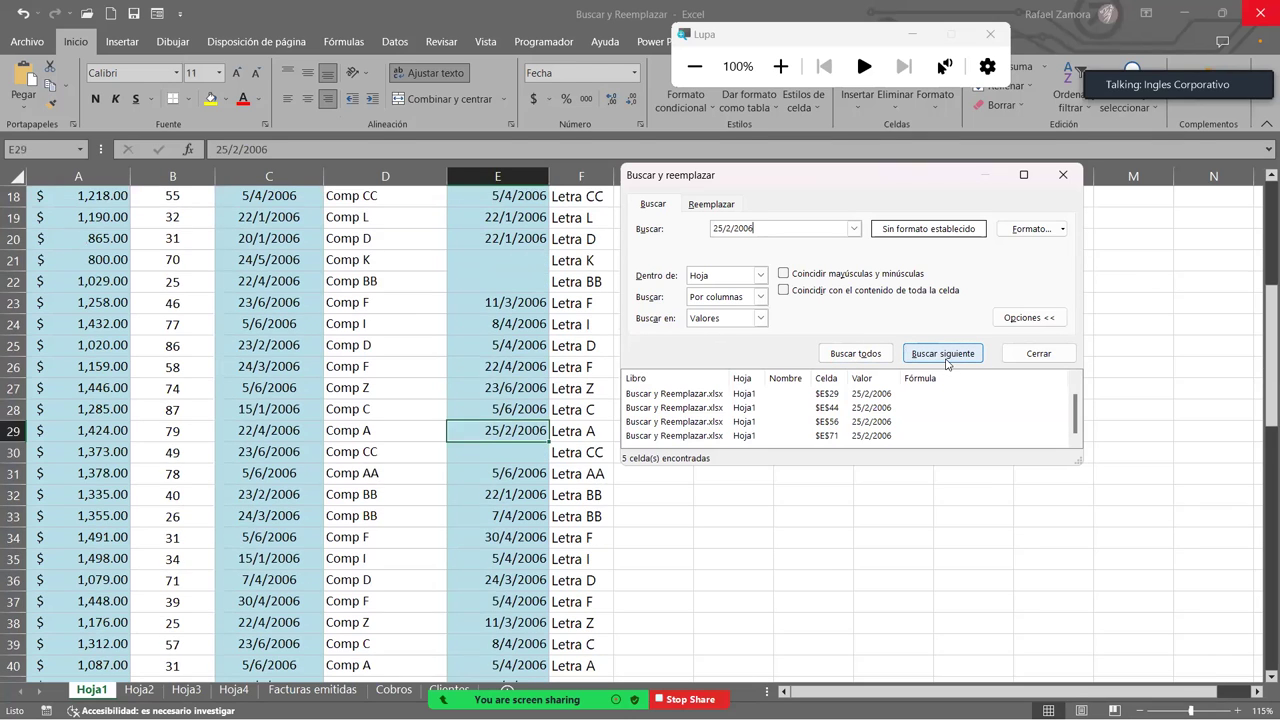
pyautogui.click(943, 354)
pyautogui.click(943, 354)
pyautogui.click(942, 353)
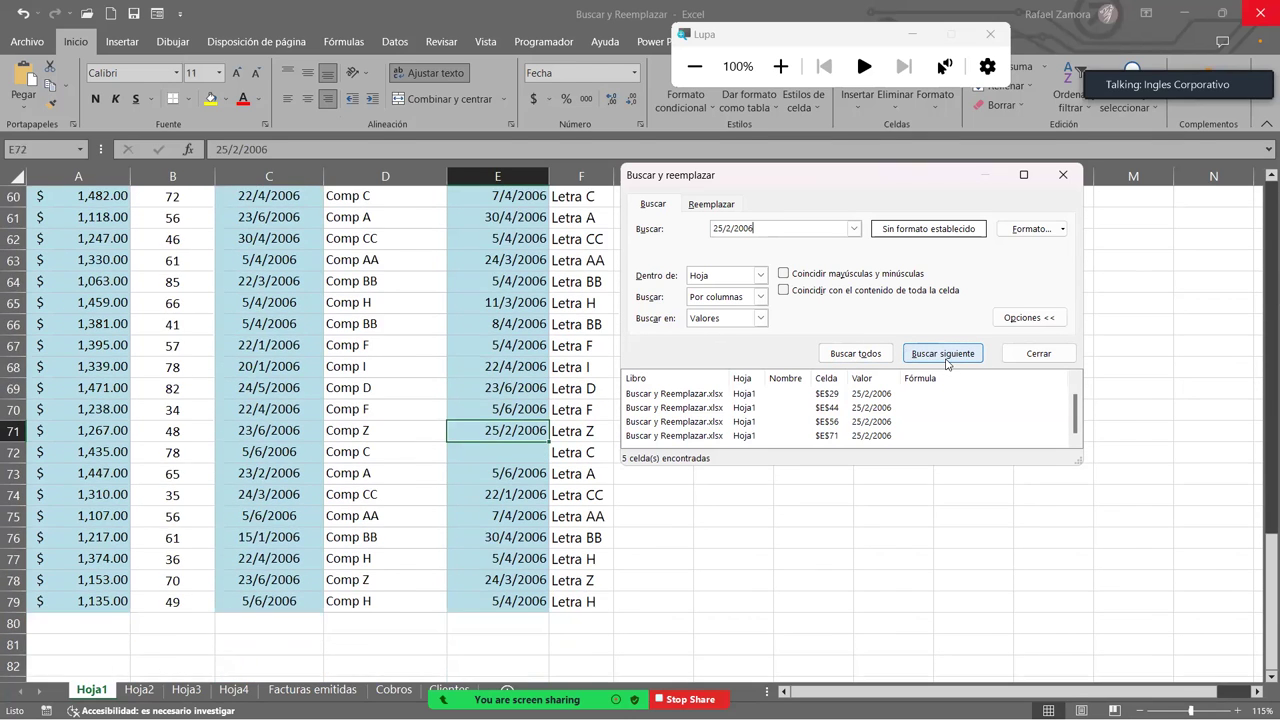
pyautogui.click(942, 353)
pyautogui.click(942, 353)
pyautogui.click(942, 353)
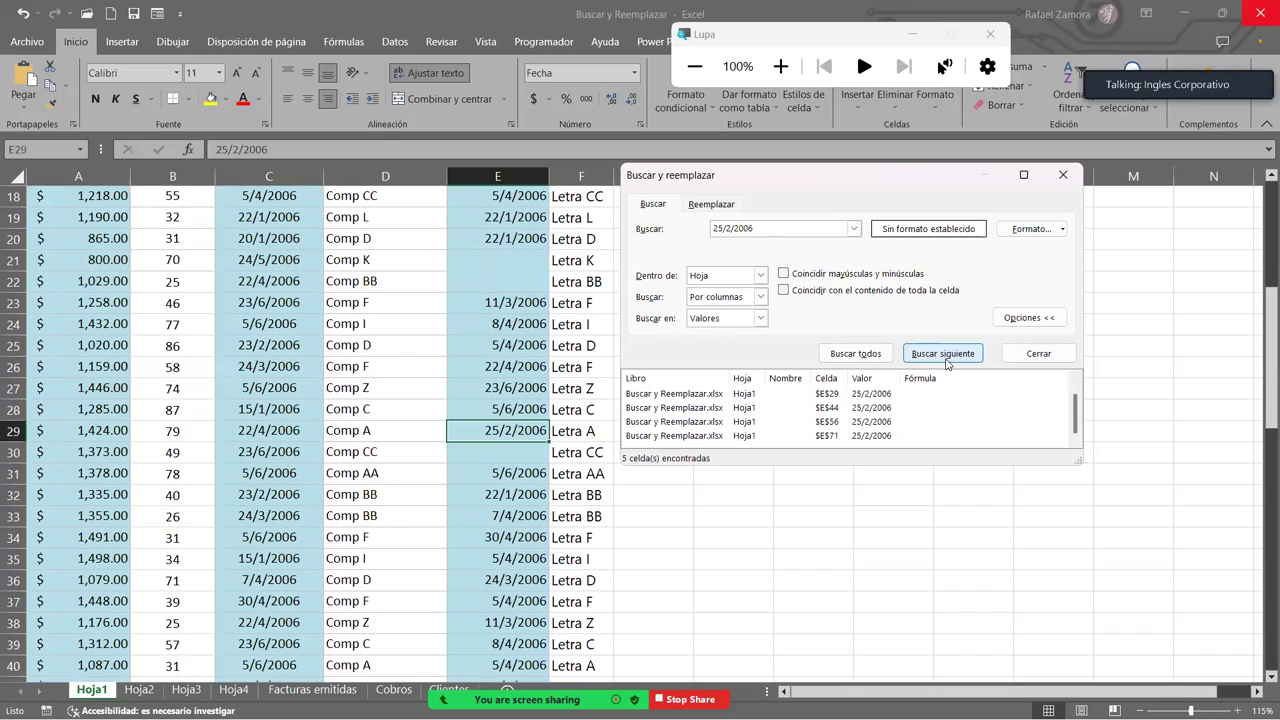
pyautogui.click(942, 353)
pyautogui.click(942, 353)
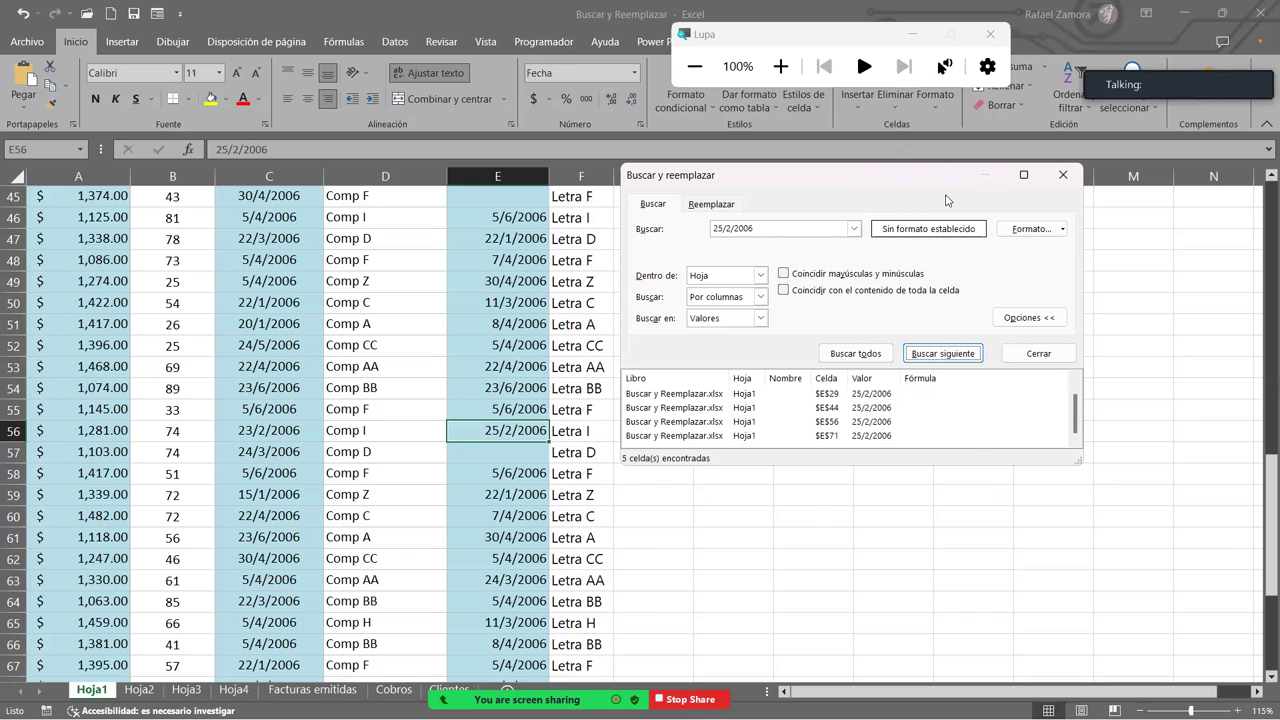
# Step: Move the Find dialog right, then zoom the screen magnifier to about 200% and back out
pyautogui.moveTo(947, 180); pyautogui.dragTo(1108, 205)
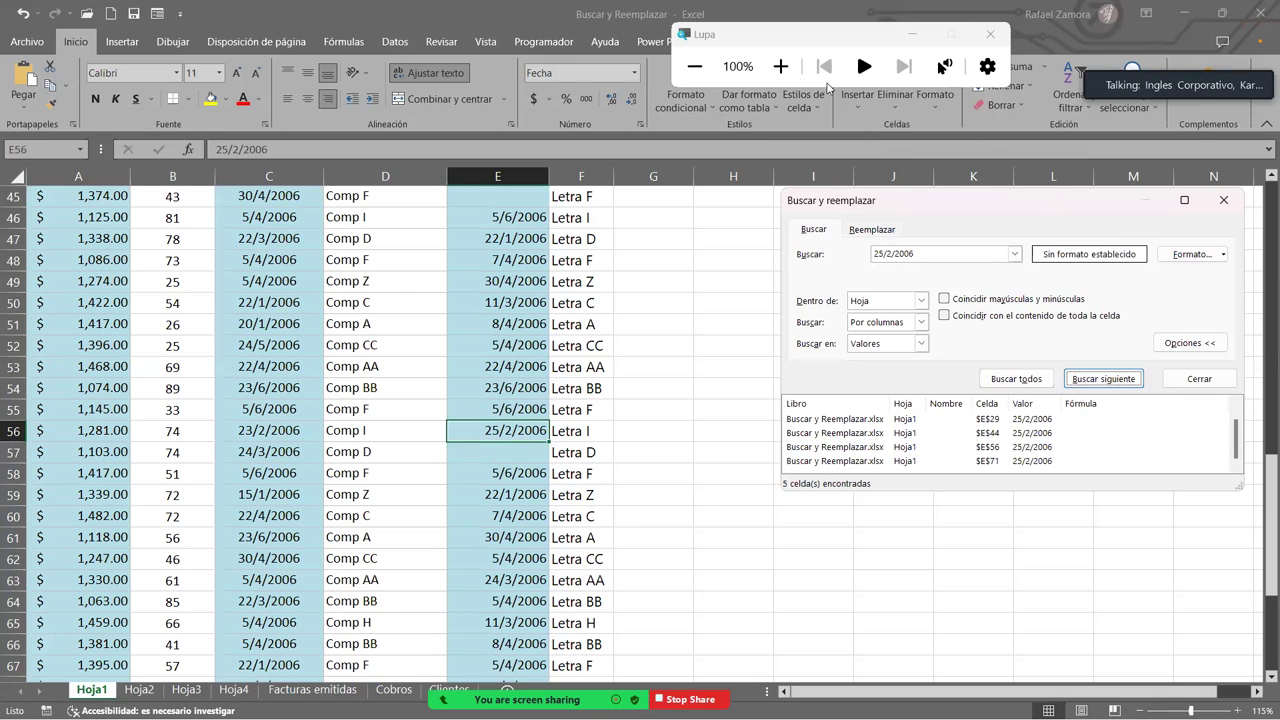
pyautogui.click(779, 66)
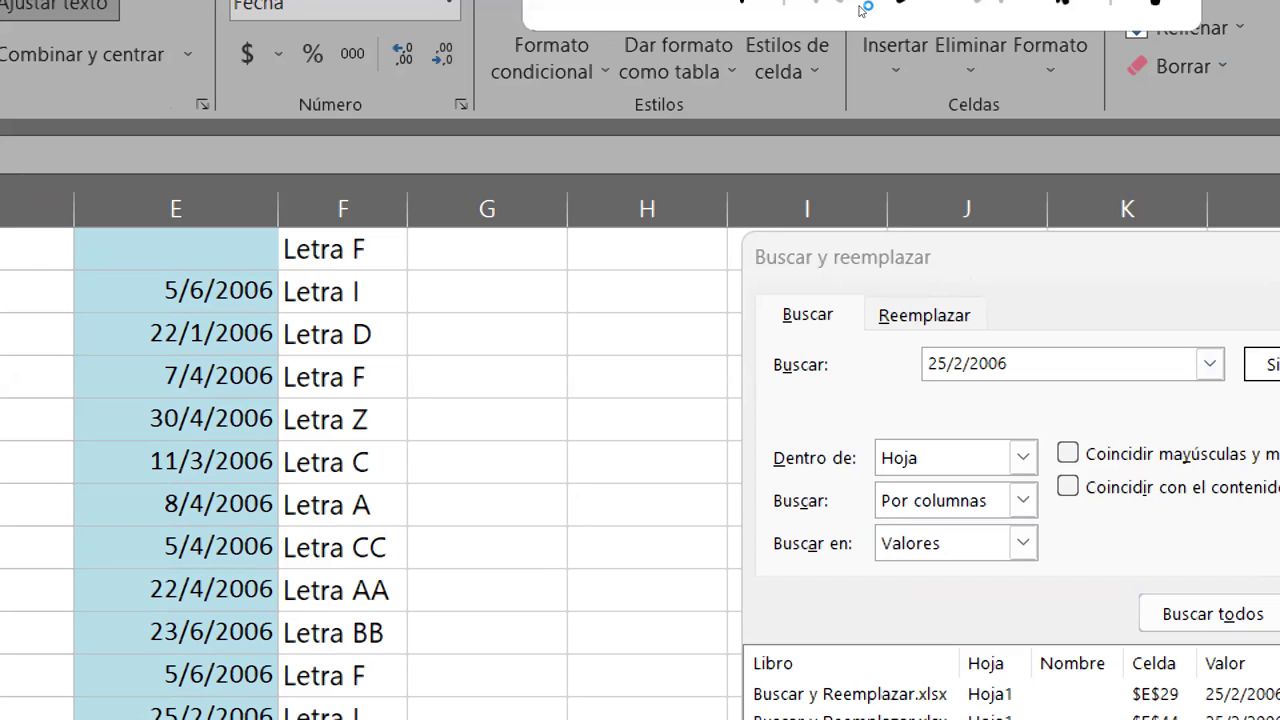
pyautogui.press('super+minus')
pyautogui.press('super+minus')
pyautogui.press('super+minus')
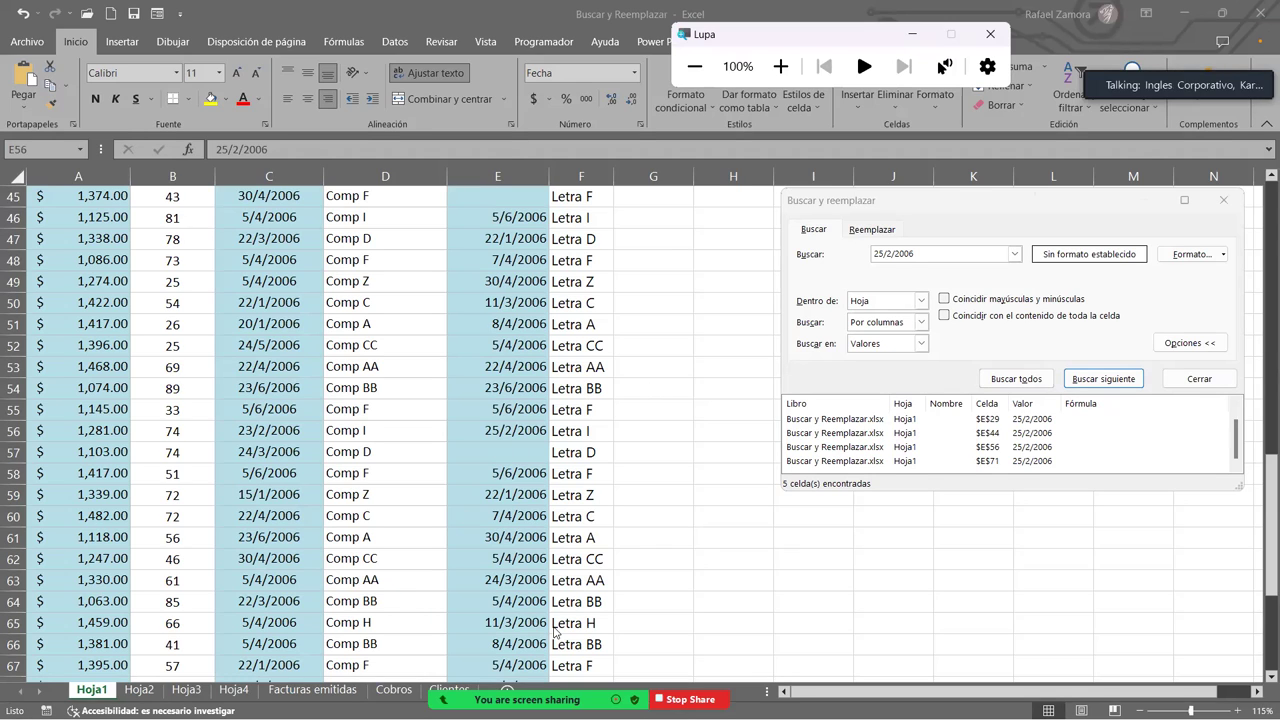
pyautogui.click(1222, 204)
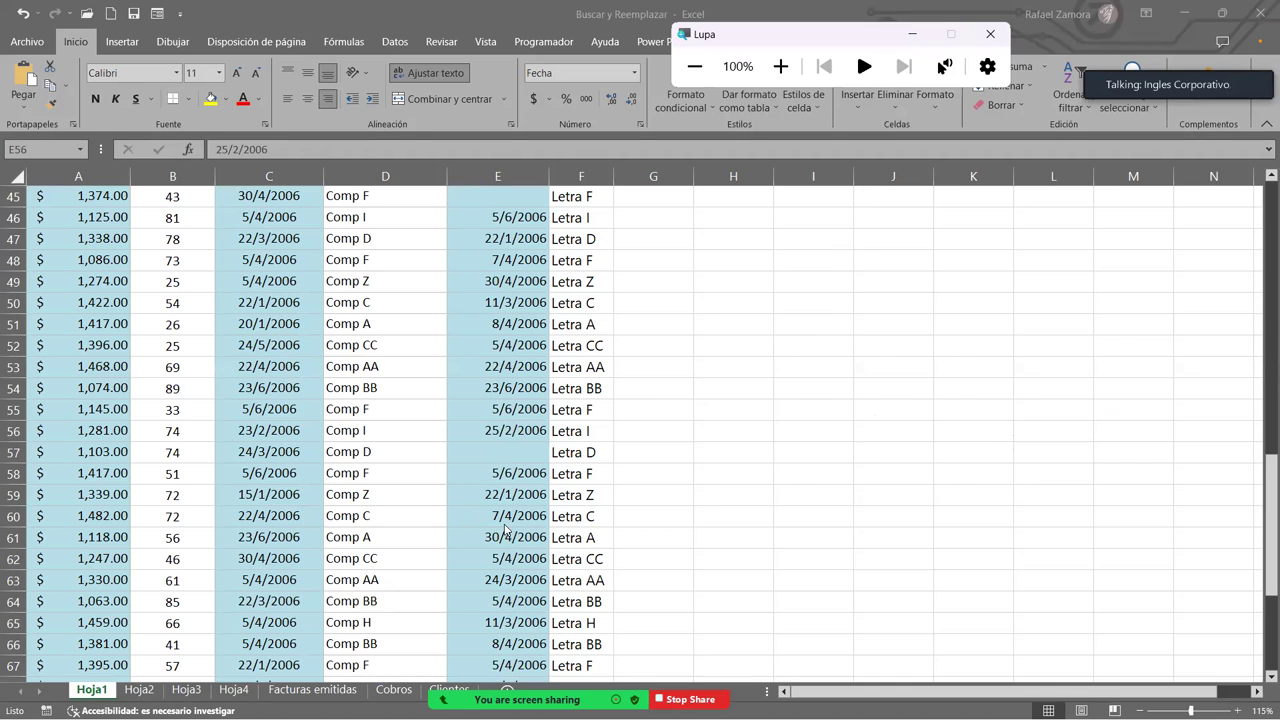
pyautogui.scroll(3, 505, 601)
pyautogui.scroll(12, 505, 601)
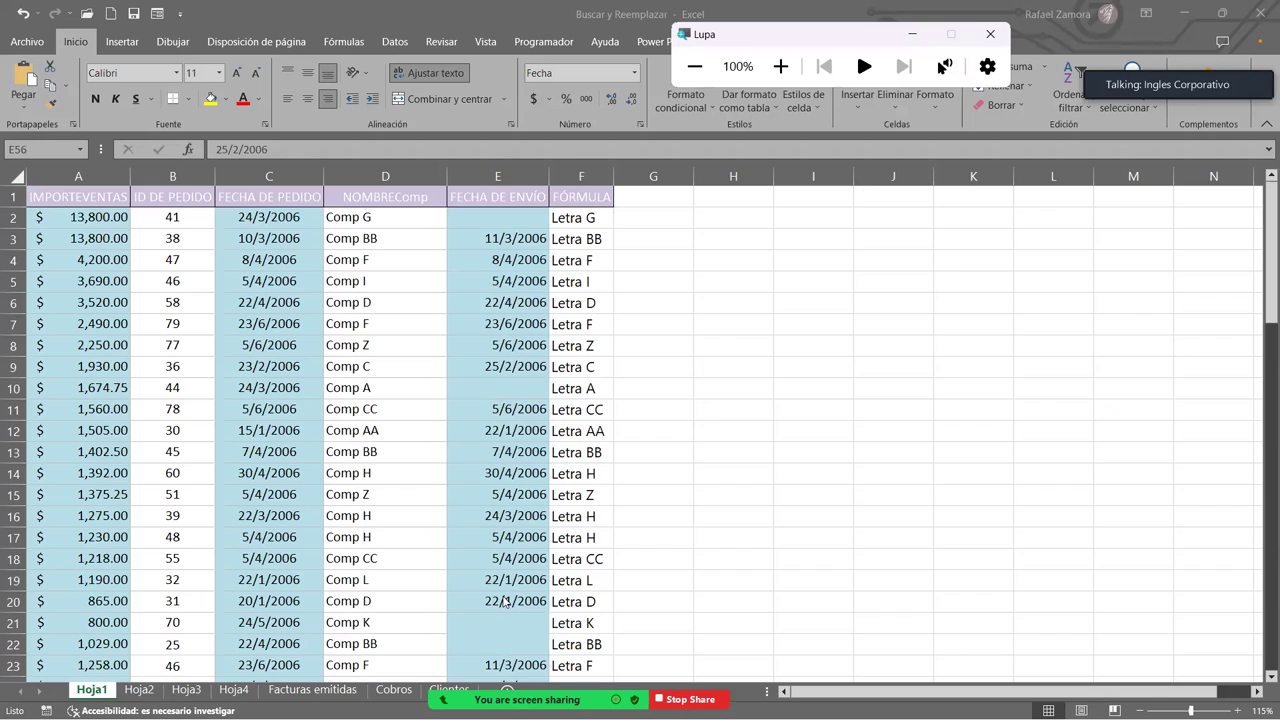
pyautogui.hotkey('alt', 'Tab')
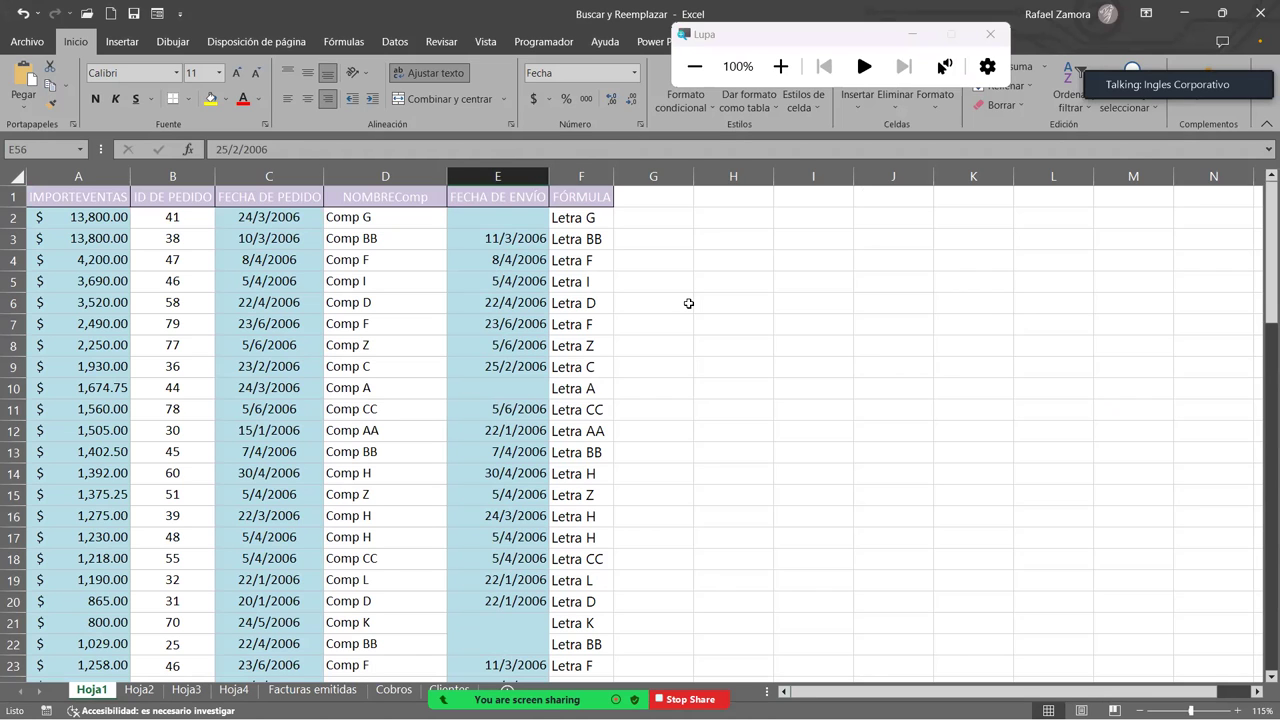
pyautogui.write('b')
pyautogui.press('Escape')
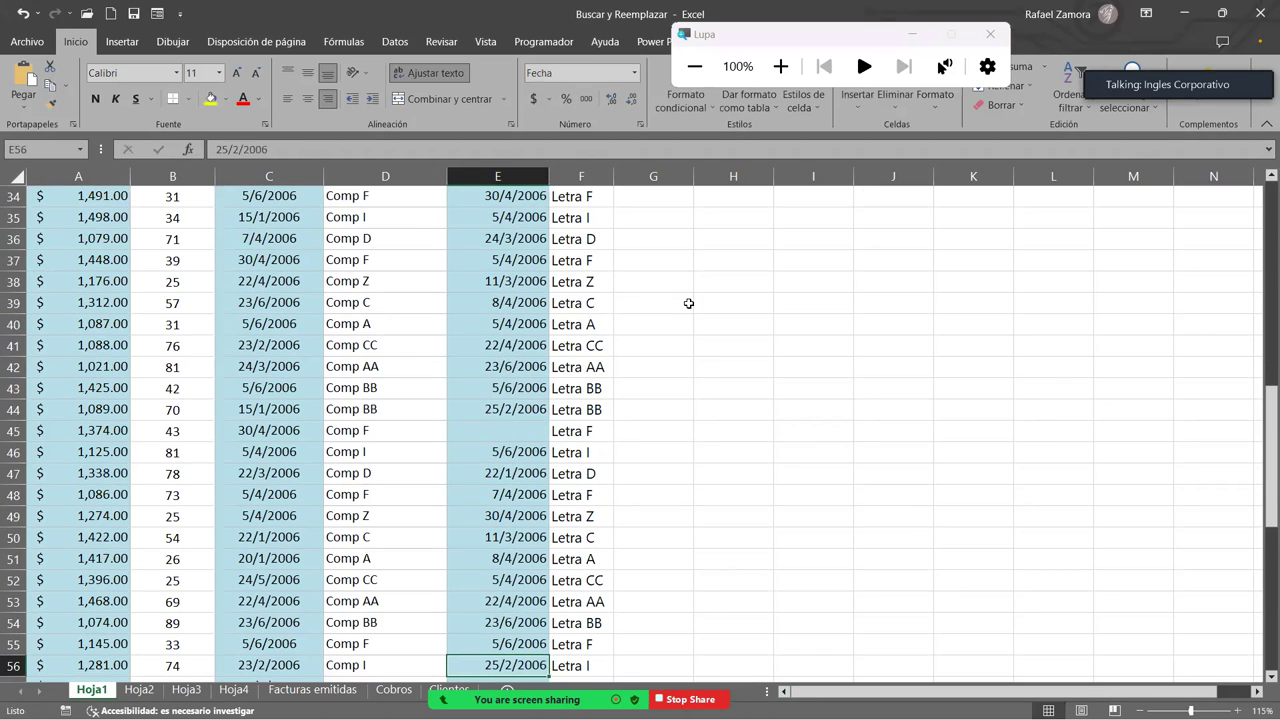
pyautogui.scroll(7, 689, 303)
pyautogui.scroll(4, 689, 303)
# Step: From G6, find all cells containing 'Comp' across the whole workbook, giving 117 results
pyautogui.click(689, 303)
pyautogui.hotkey('ctrl', 'b')
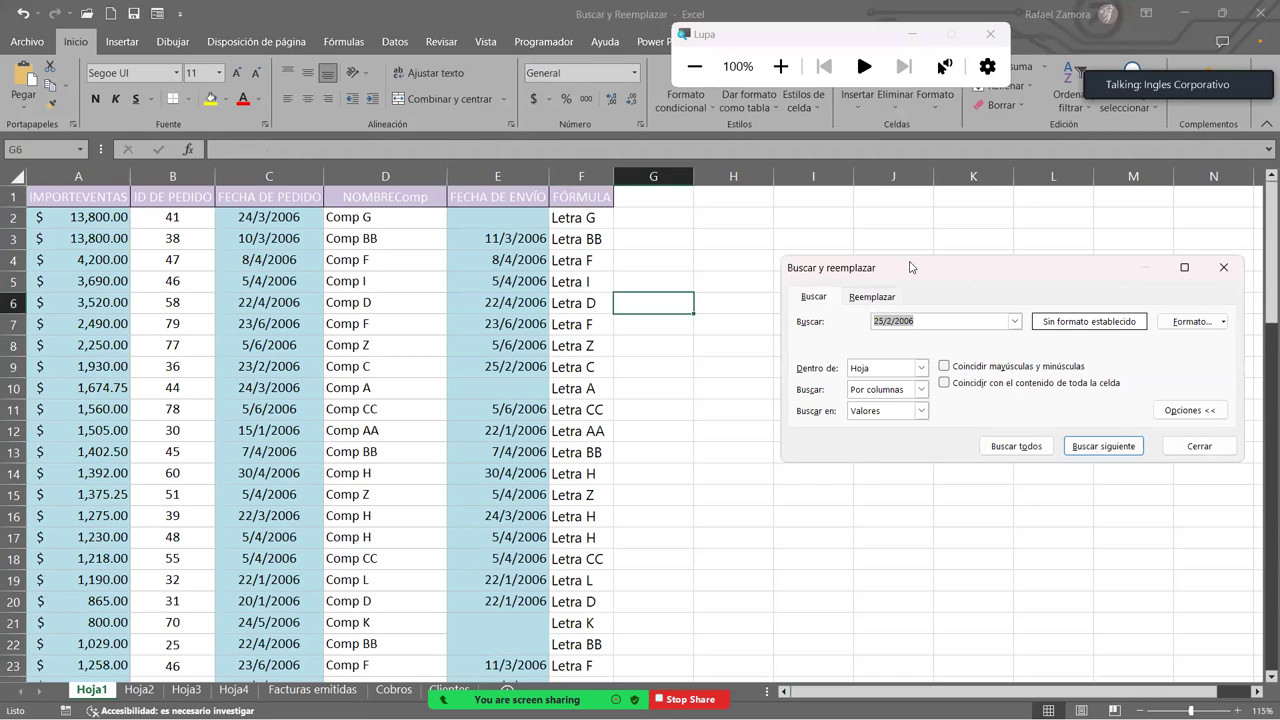
pyautogui.moveTo(911, 267); pyautogui.dragTo(774, 268)
pyautogui.write('Comp')
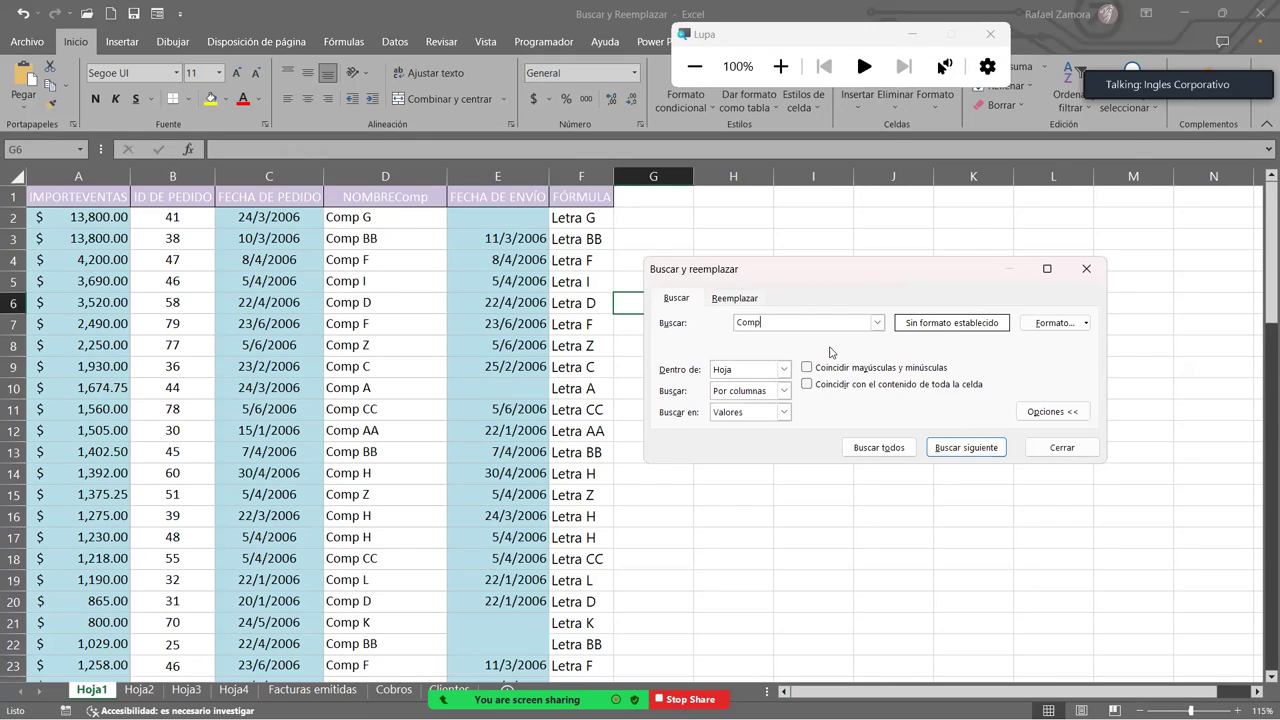
pyautogui.click(783, 369)
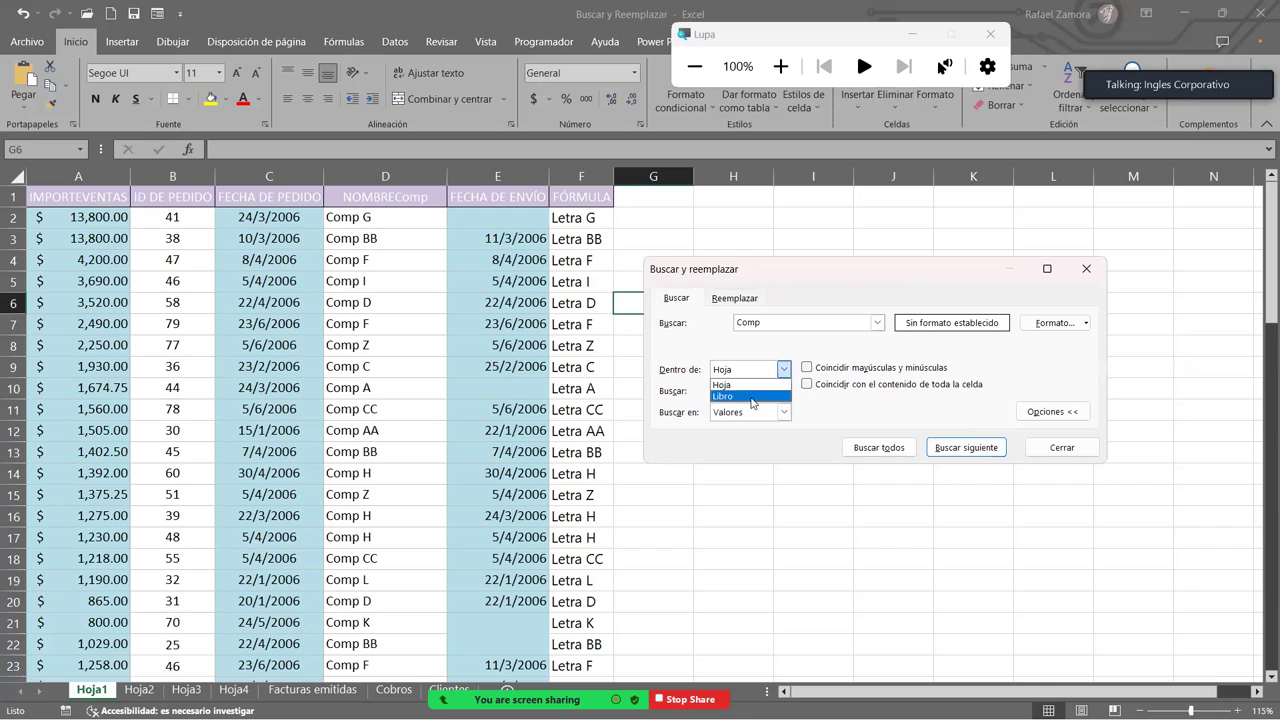
pyautogui.click(753, 401)
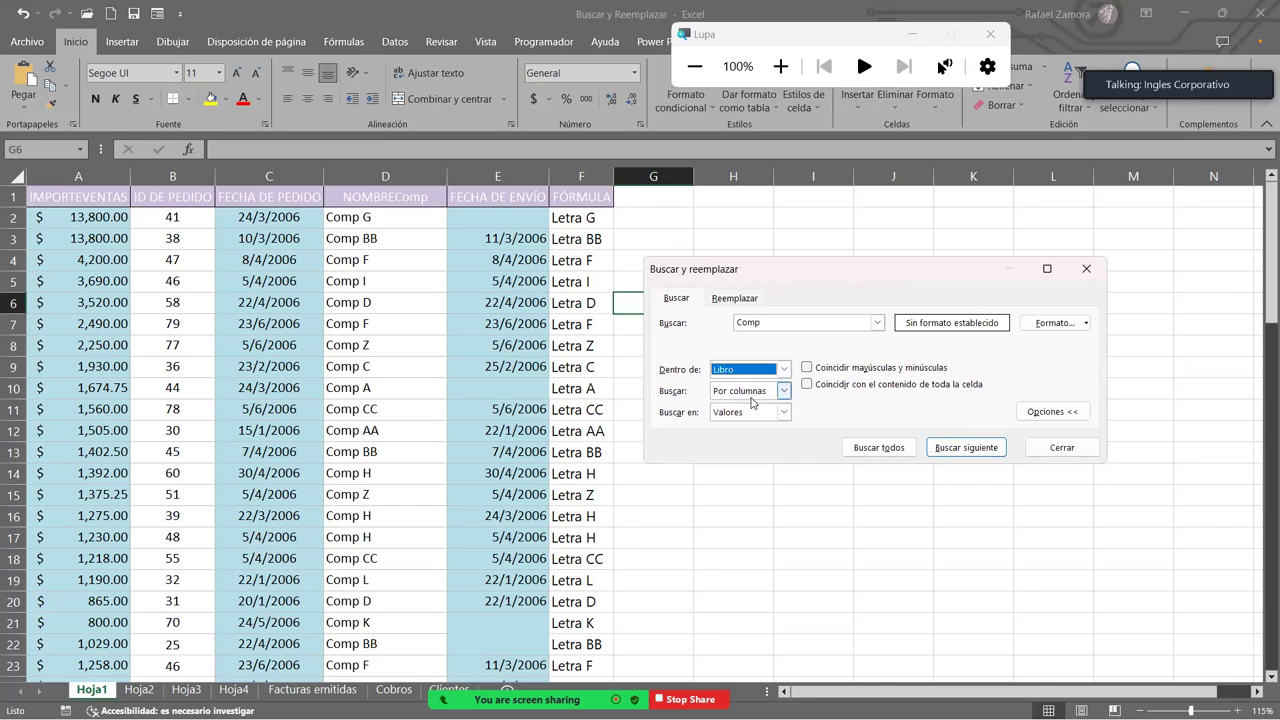
pyautogui.click(884, 452)
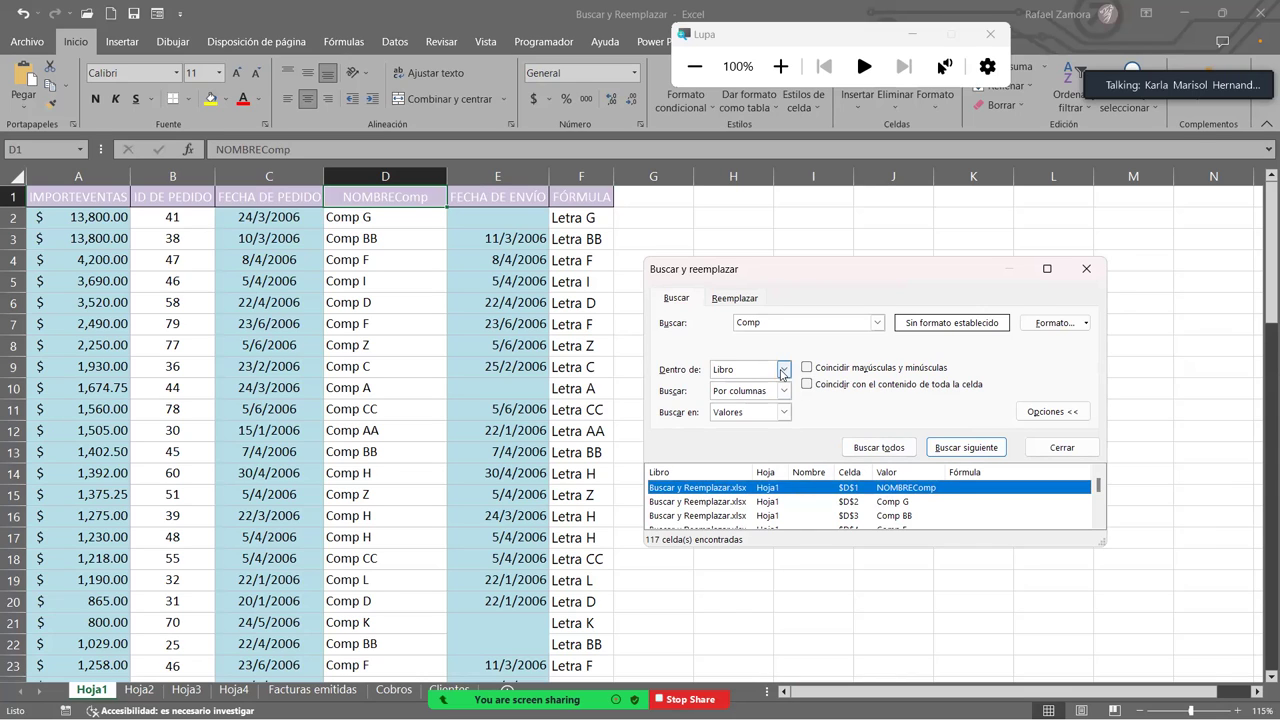
pyautogui.click(783, 368)
# Step: Limit the Comp search to the current Hoja, listing 79 matches, and scroll to review them
pyautogui.click(757, 383)
pyautogui.click(873, 450)
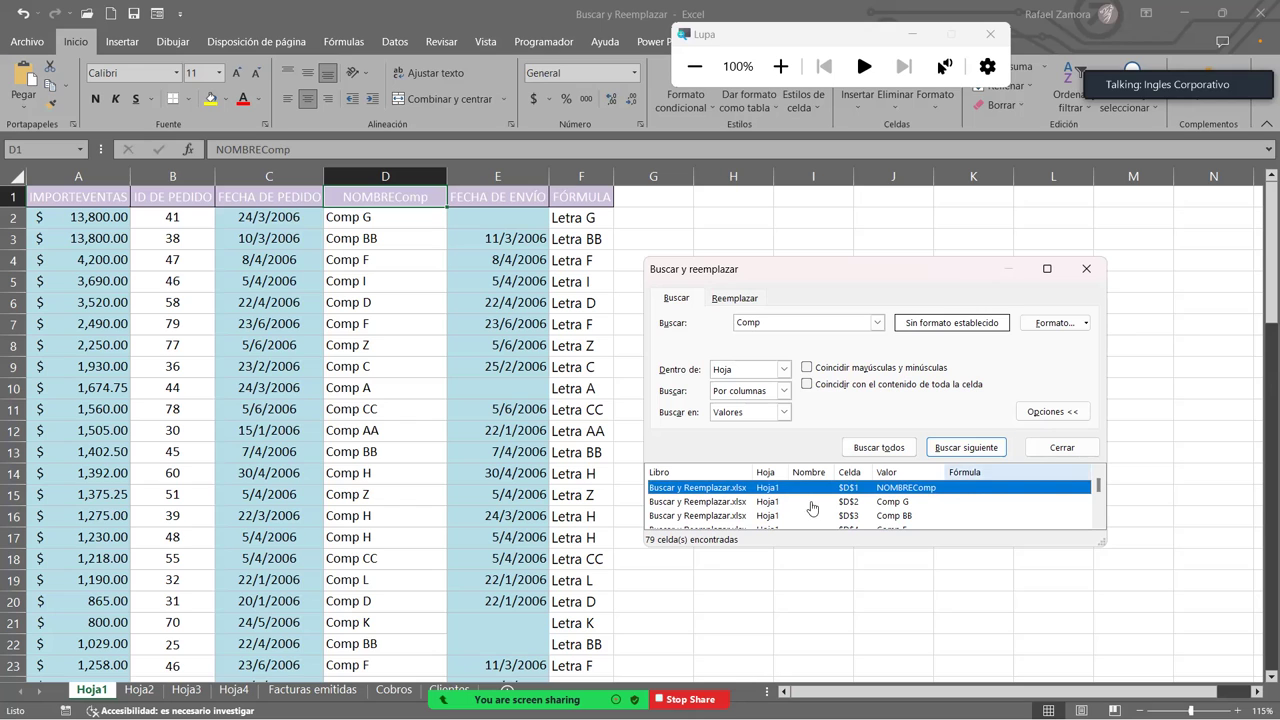
pyautogui.scroll(-2, 520, 473)
pyautogui.scroll(-1, 520, 473)
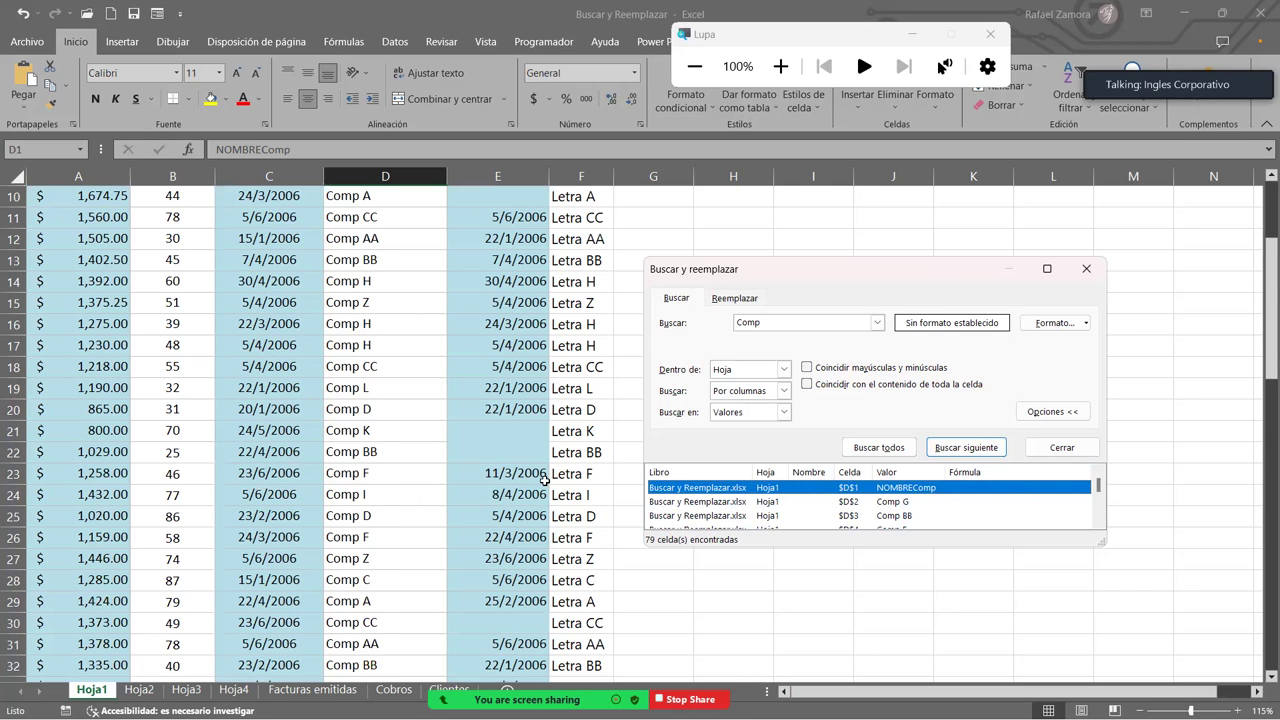
pyautogui.scroll(-3, 458, 519)
pyautogui.scroll(-4, 458, 519)
pyautogui.scroll(-3, 458, 519)
pyautogui.scroll(9, 458, 519)
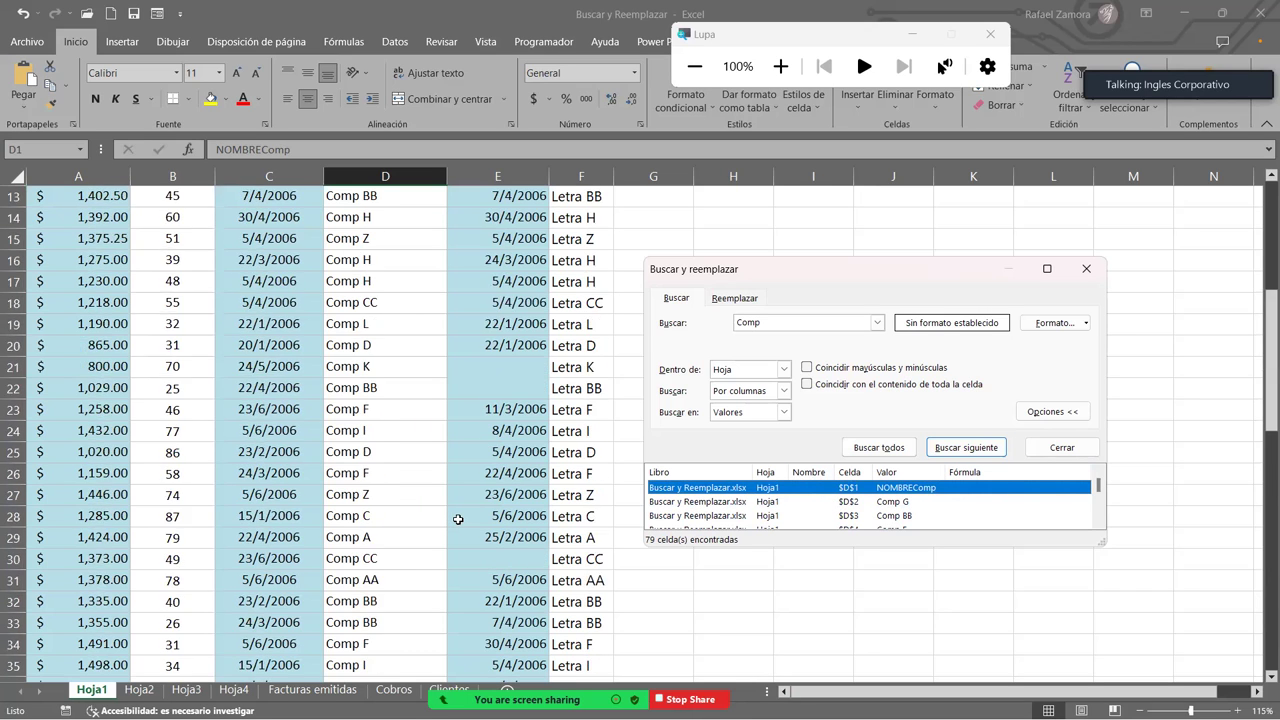
pyautogui.scroll(4, 458, 519)
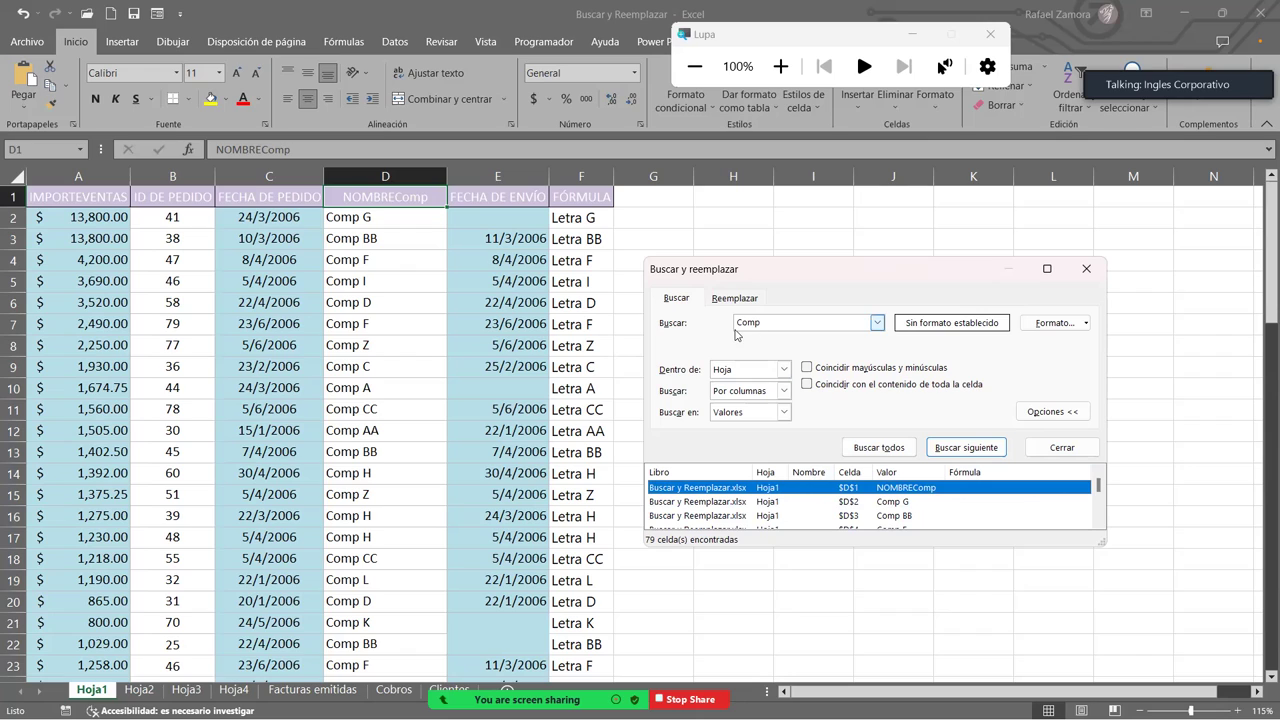
# Step: Clear the search term and find all blank cells, enlarging the list to show E2 through E72
pyautogui.press('BackSpace')
pyautogui.press('BackSpace')
pyautogui.press('BackSpace')
pyautogui.press('BackSpace')
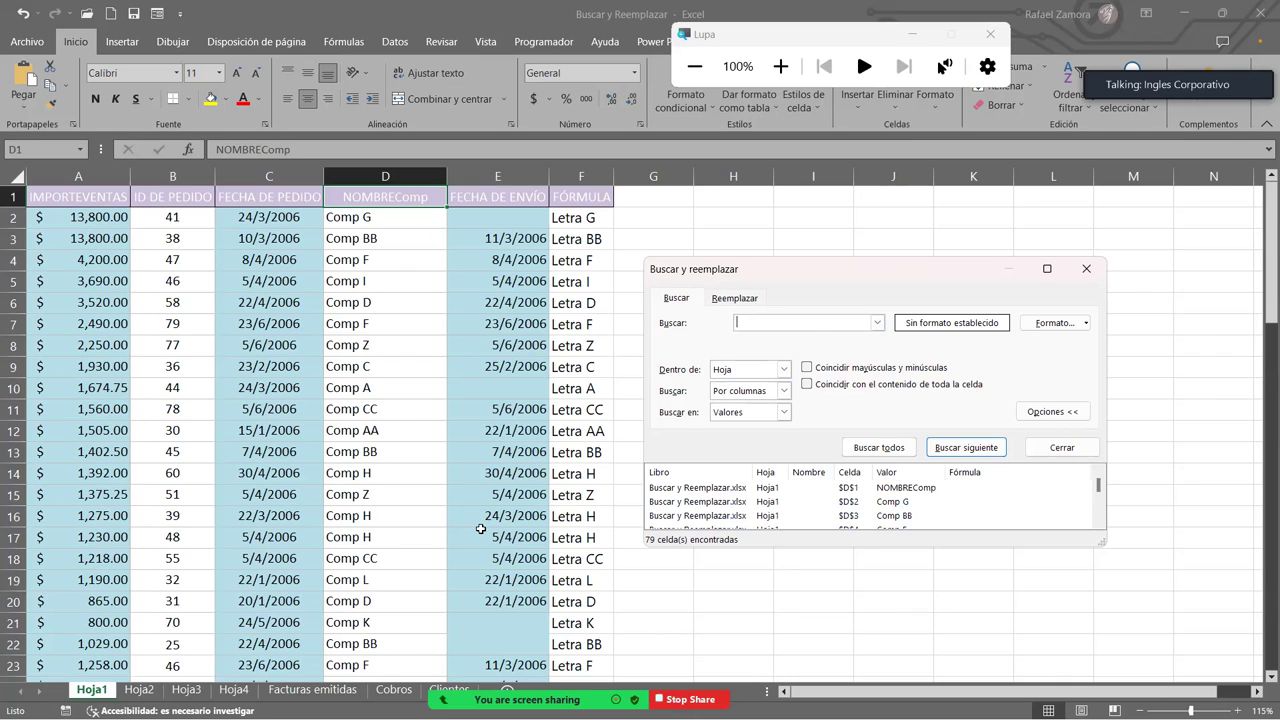
pyautogui.scroll(-3, 512, 522)
pyautogui.scroll(3, 600, 494)
pyautogui.click(873, 448)
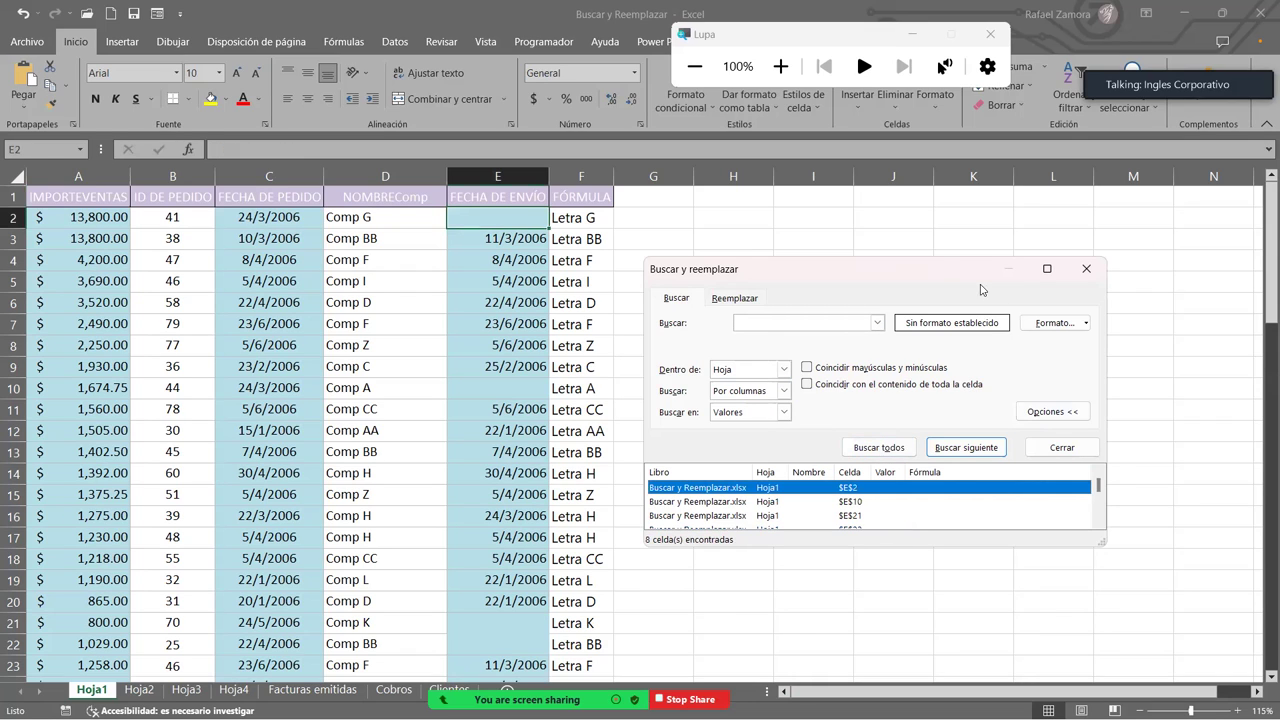
pyautogui.moveTo(947, 267); pyautogui.dragTo(942, 251)
pyautogui.moveTo(926, 205); pyautogui.dragTo(920, 197)
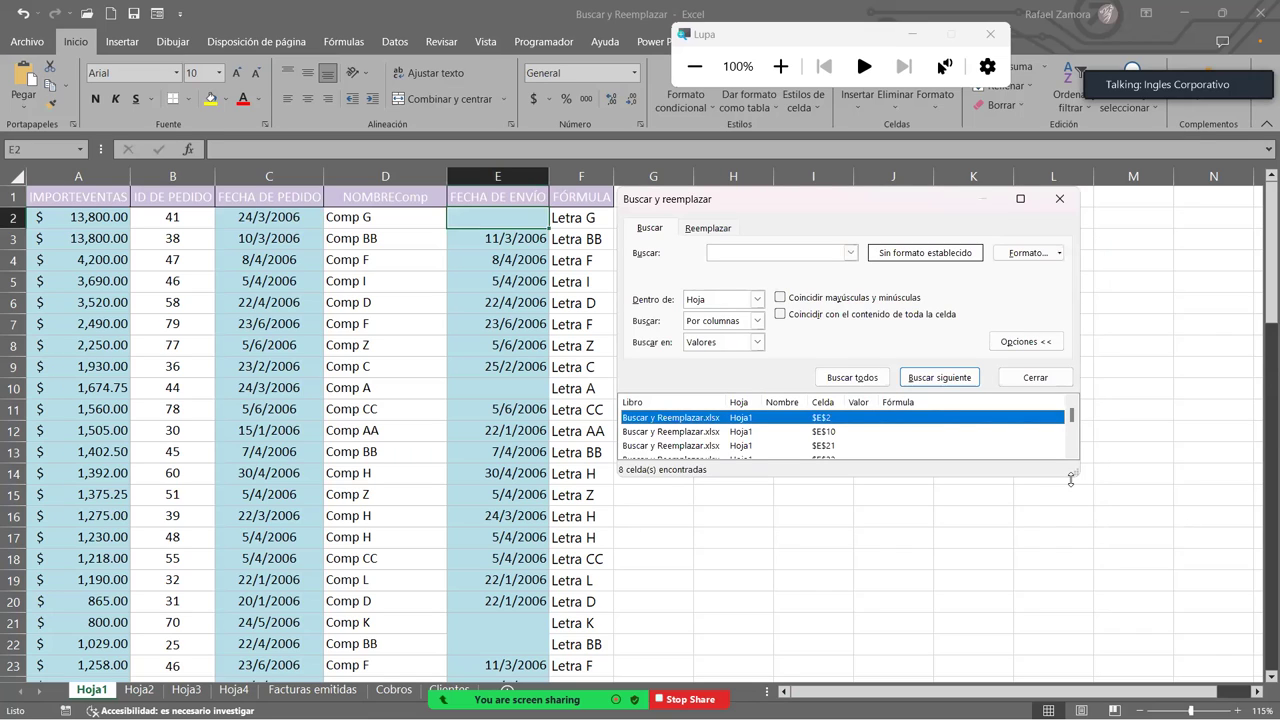
pyautogui.moveTo(1071, 479); pyautogui.dragTo(1083, 563)
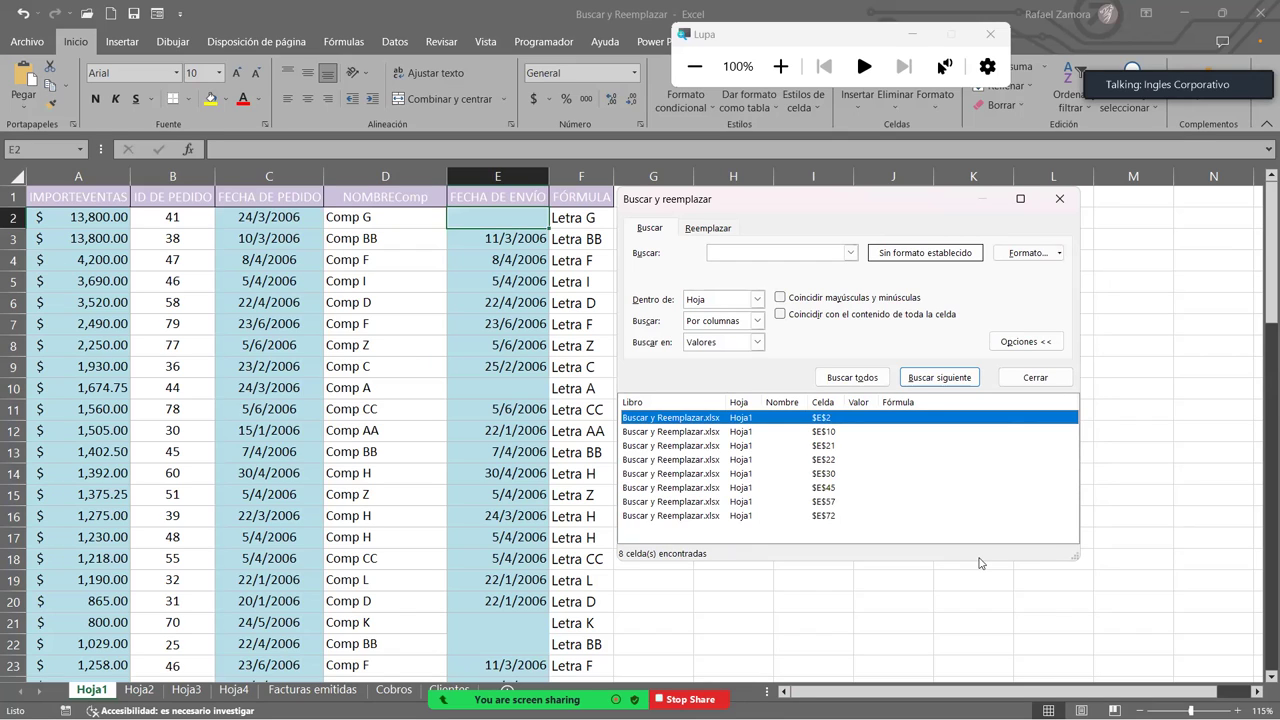
pyautogui.click(852, 377)
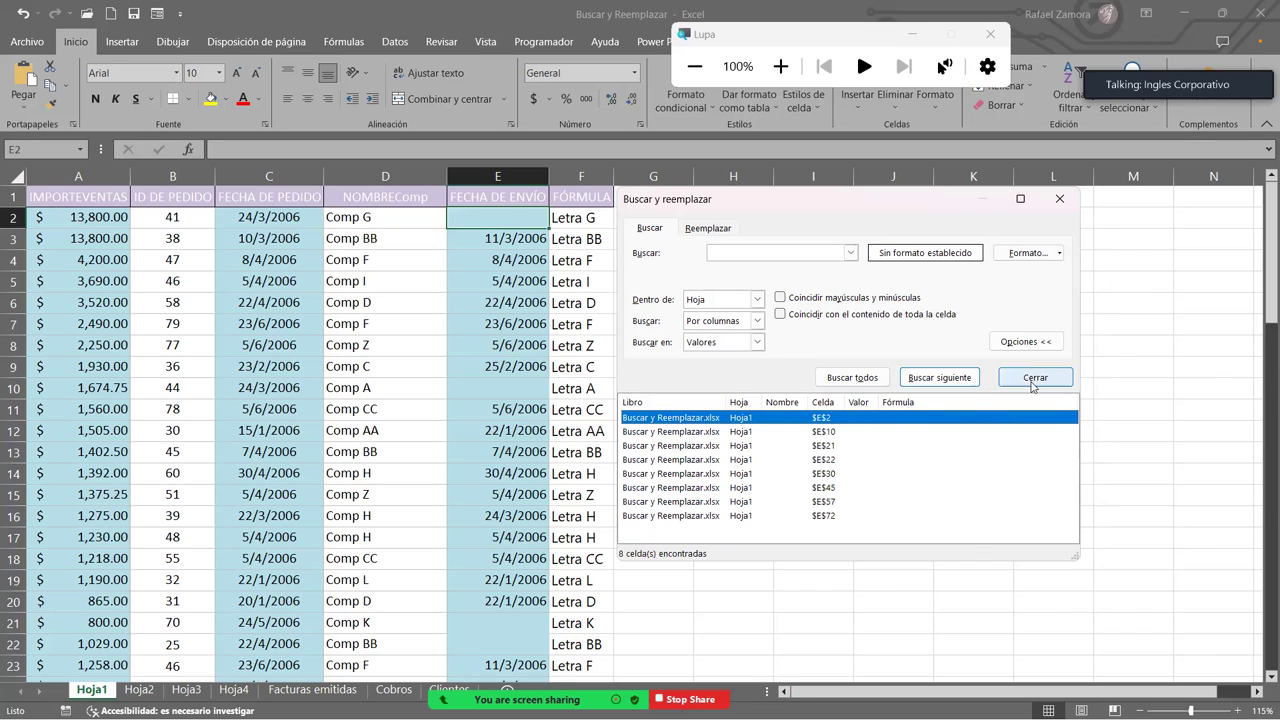
# Step: Close the Find window and scroll back up through the order table
pyautogui.click(1033, 379)
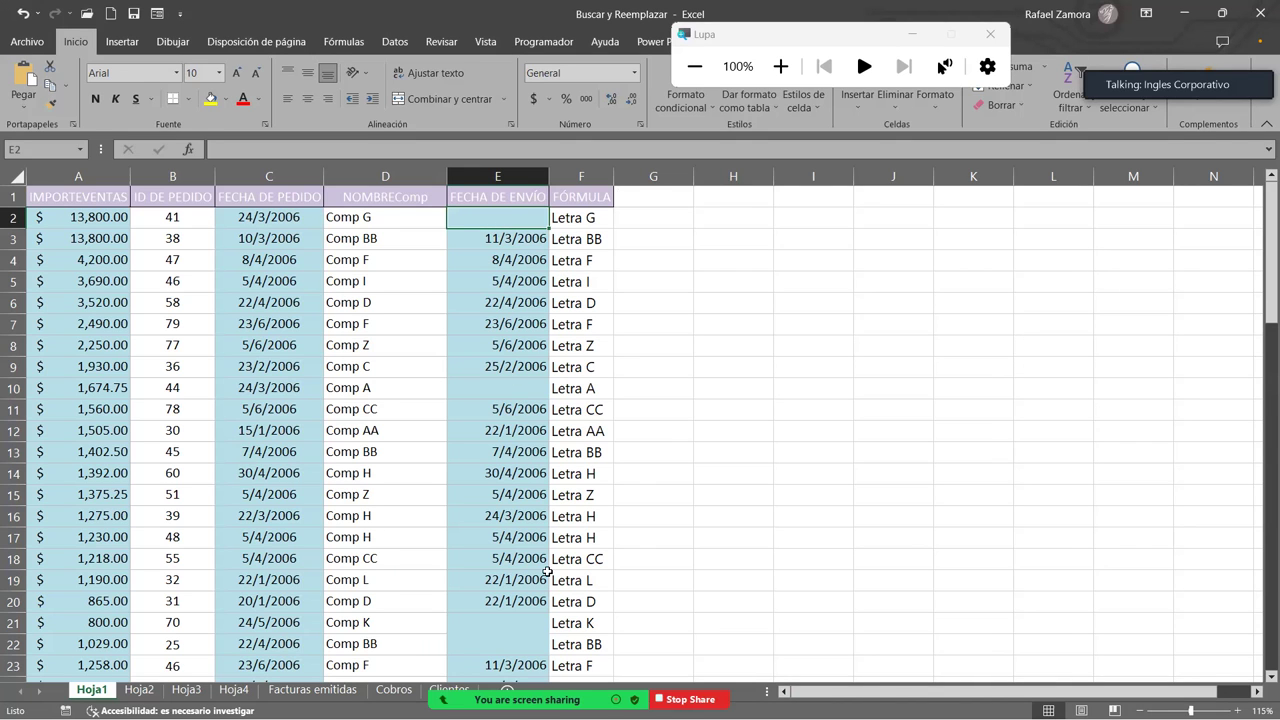
pyautogui.scroll(-9, 547, 572)
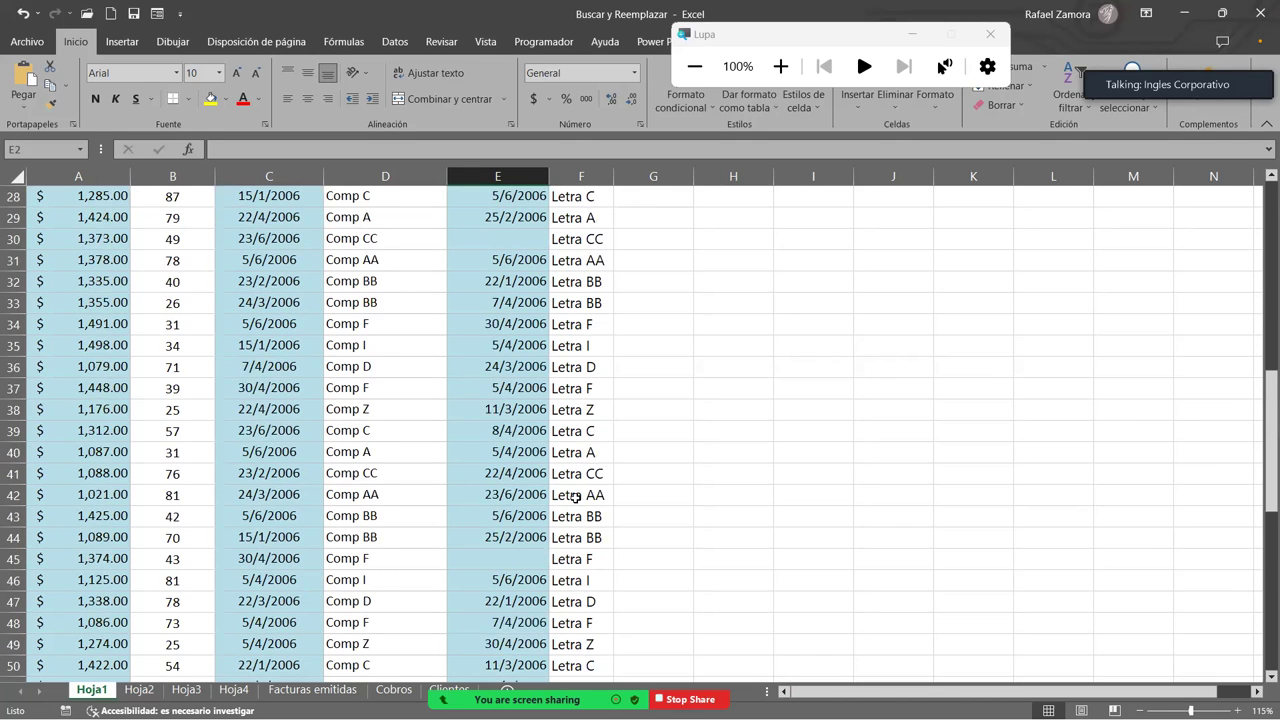
pyautogui.scroll(3, 580, 494)
pyautogui.scroll(3, 545, 410)
pyautogui.scroll(3, 560, 300)
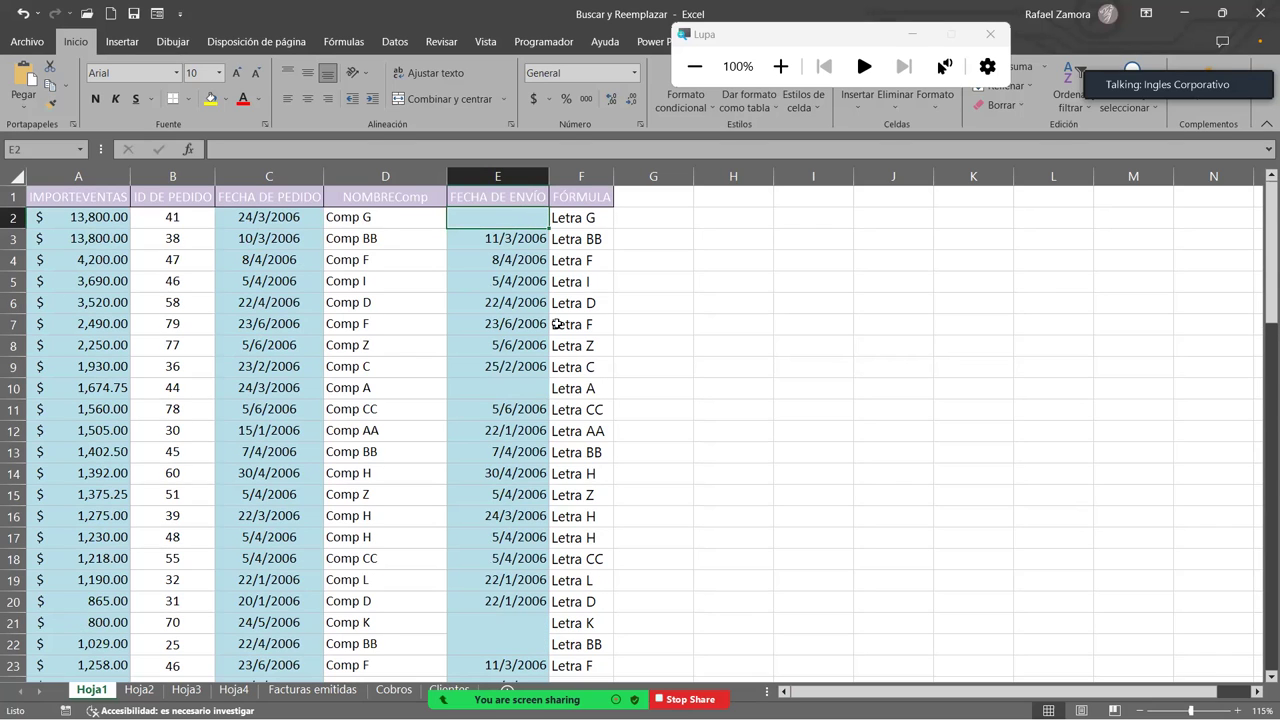
# Step: Find all blank cells again, select all 8 results with Ctrl+A, and close the dialog
pyautogui.hotkey('ctrl', 'b')
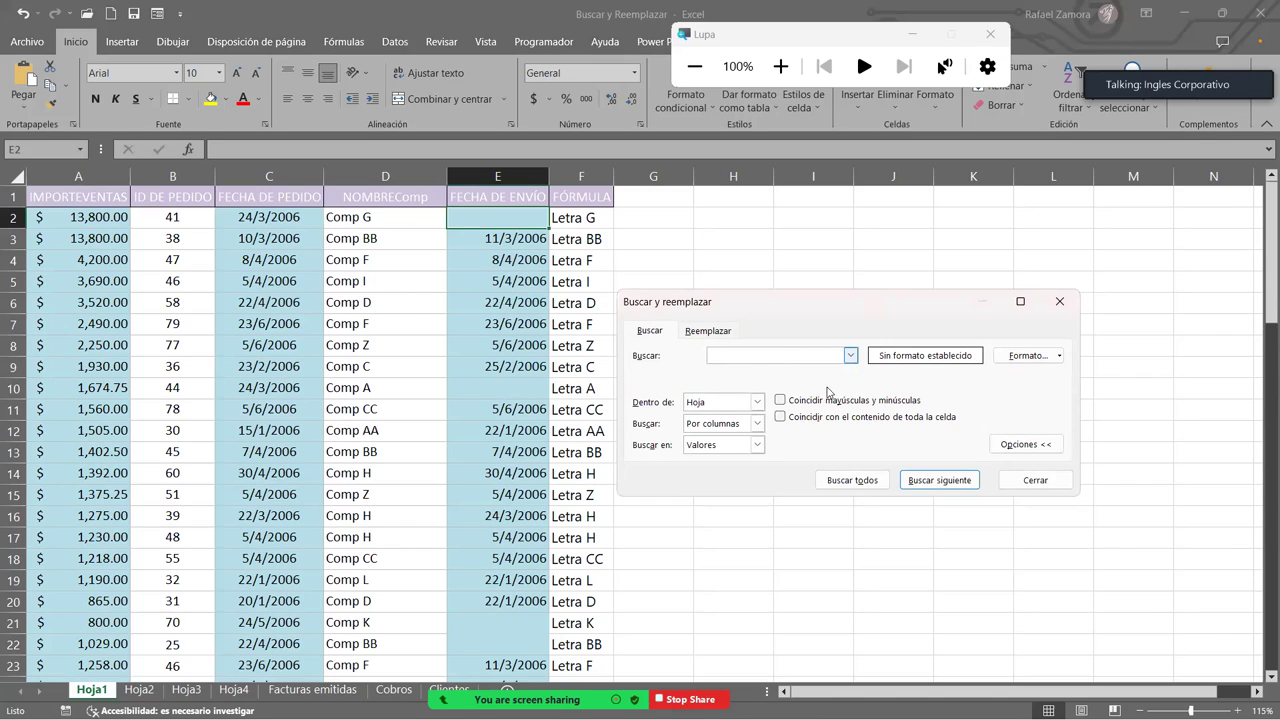
pyautogui.click(873, 484)
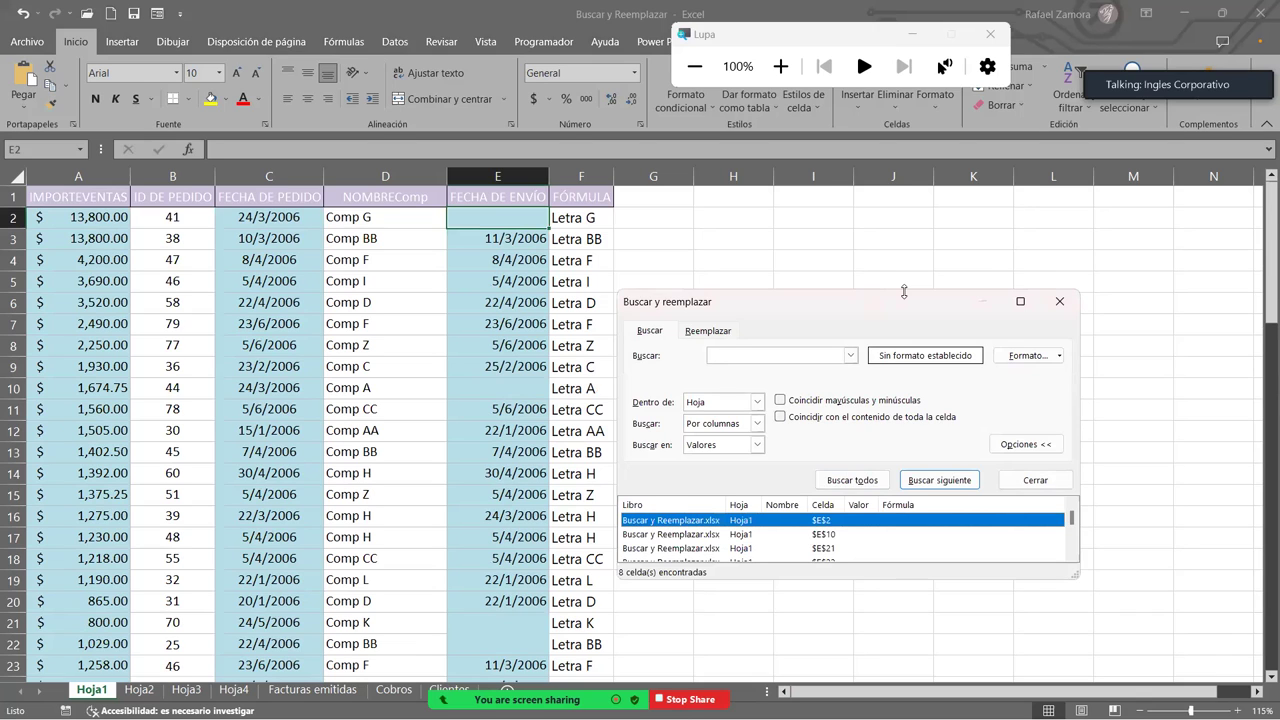
pyautogui.moveTo(904, 291); pyautogui.dragTo(904, 199)
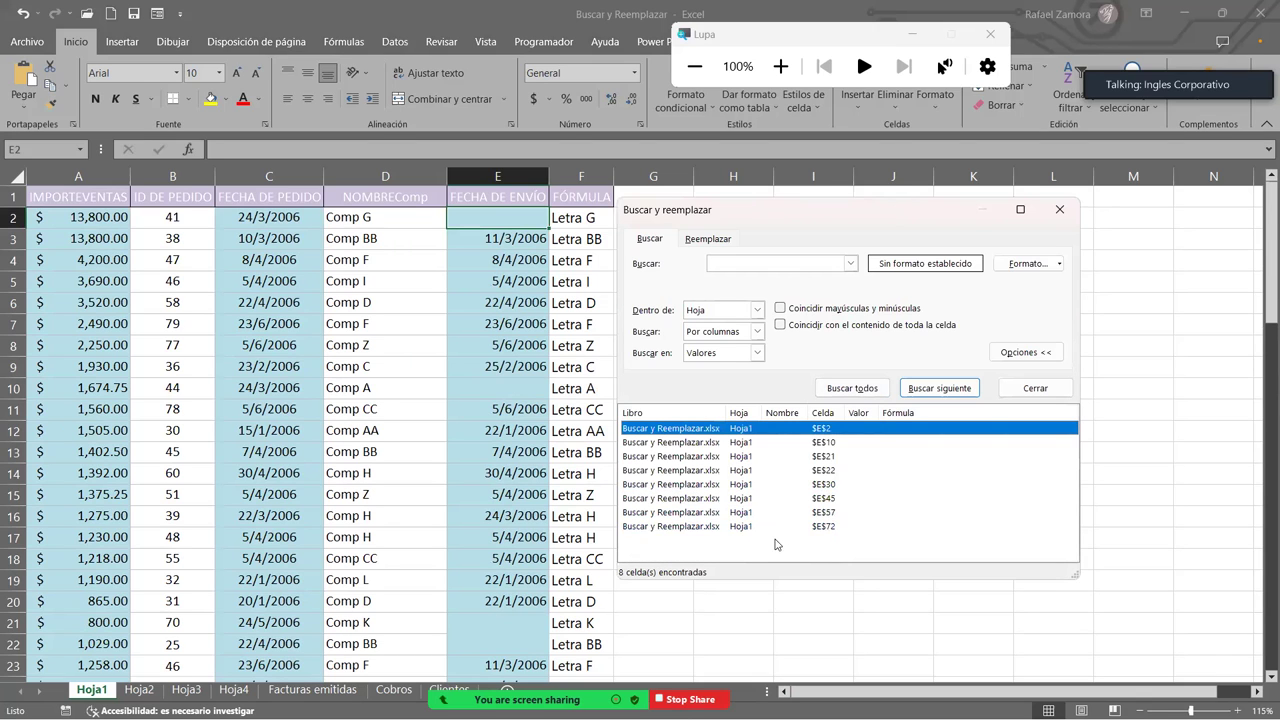
pyautogui.keyDown('shift'); pyautogui.click(770, 529); pyautogui.keyUp('shift')
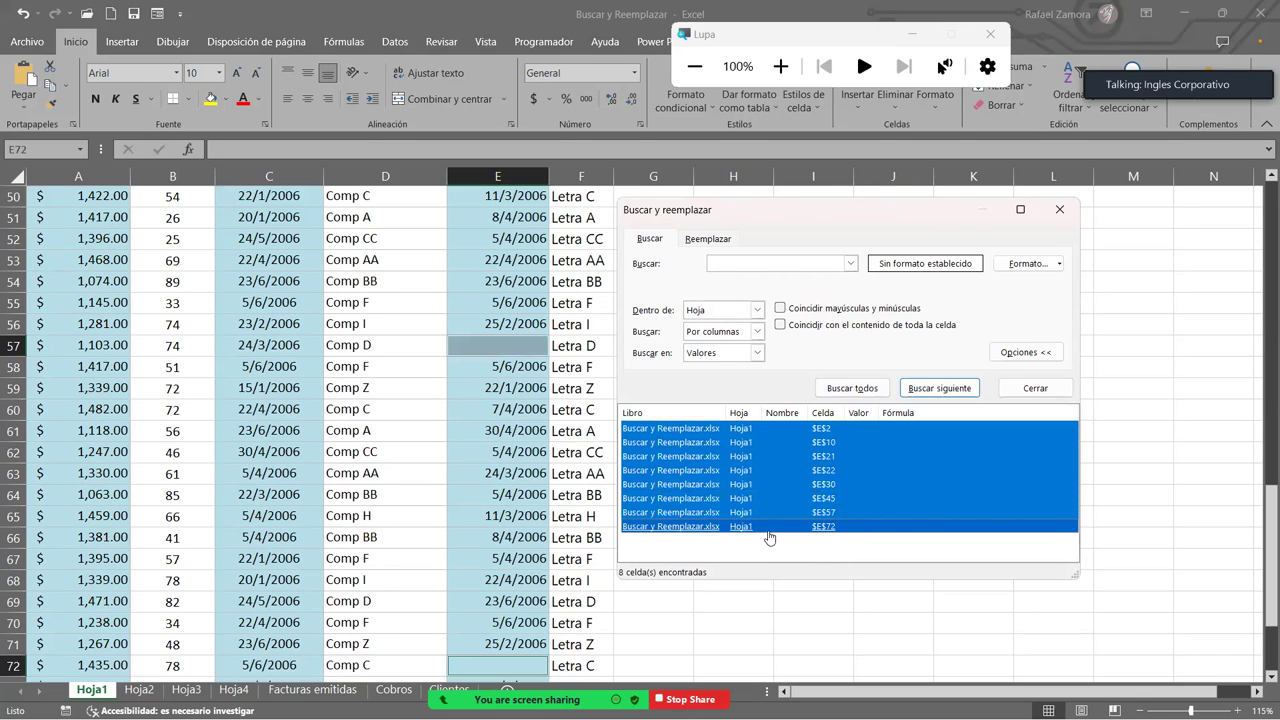
pyautogui.click(708, 429)
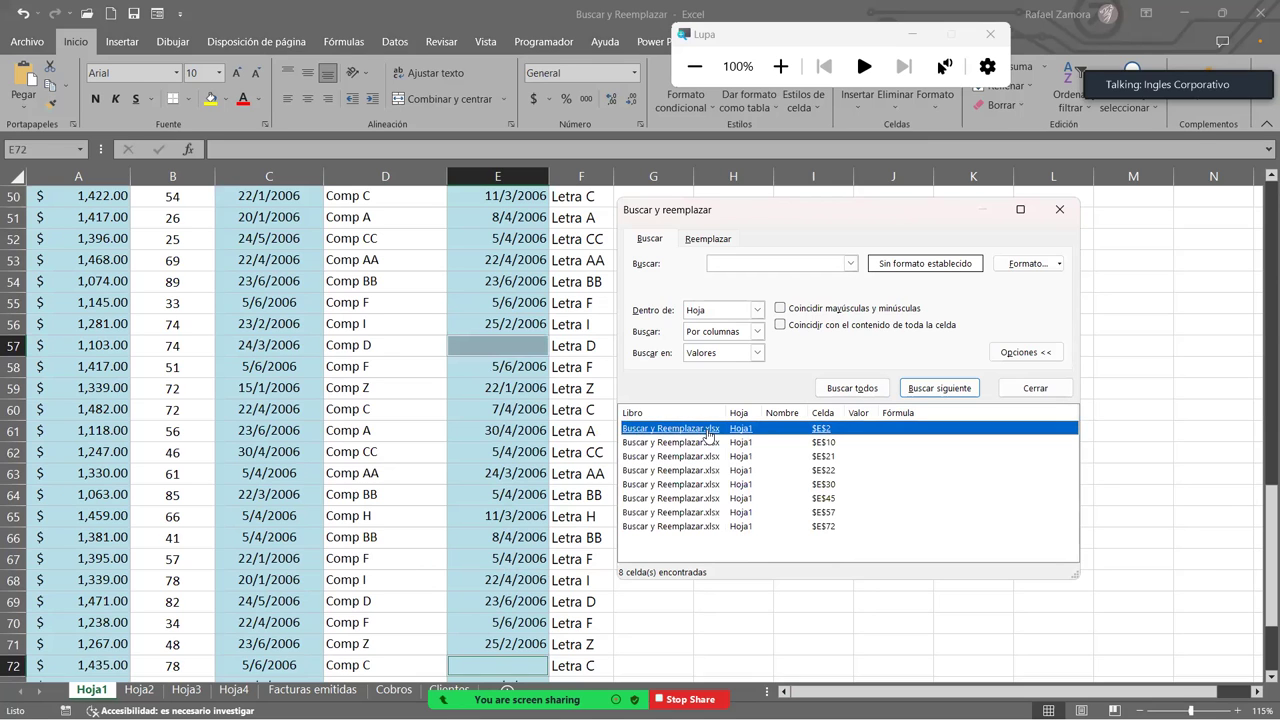
pyautogui.hotkey('ctrl', 'a')
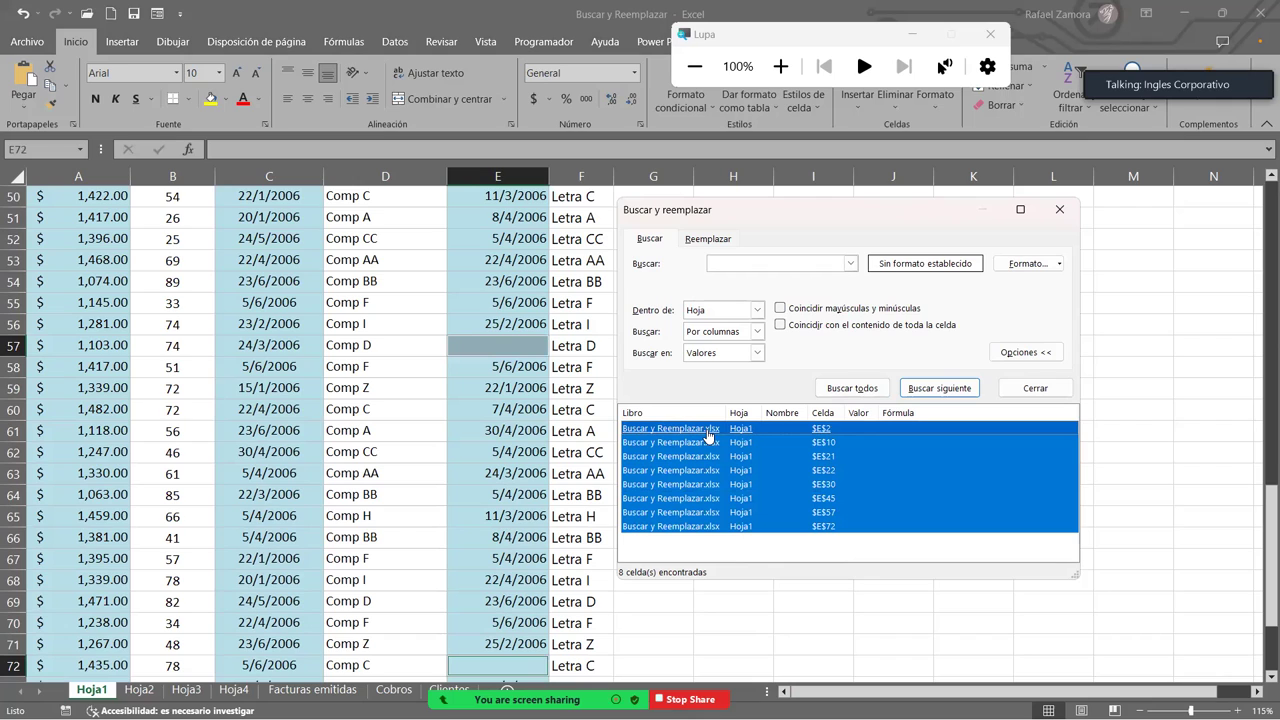
pyautogui.click(1035, 388)
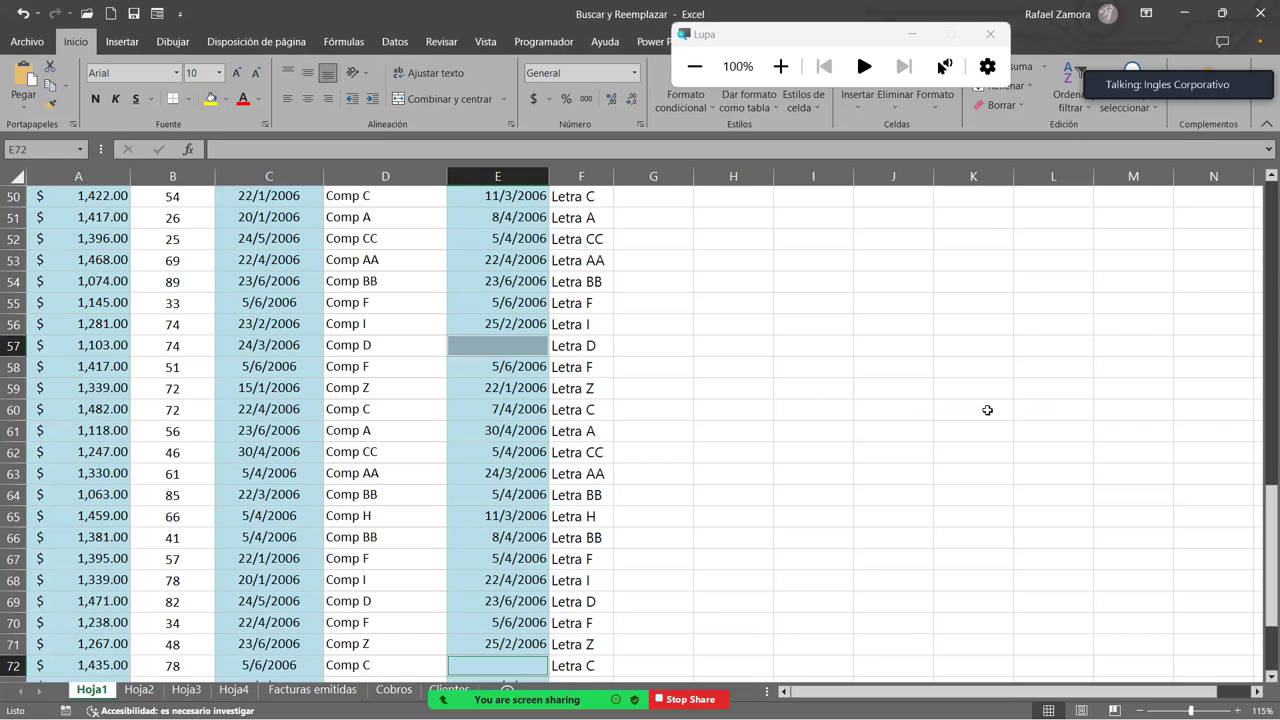
# Step: Fill all eight selected blank cells with 'Celda vacia' via Ctrl+Enter and scroll to verify them
pyautogui.write('Celda vacia')
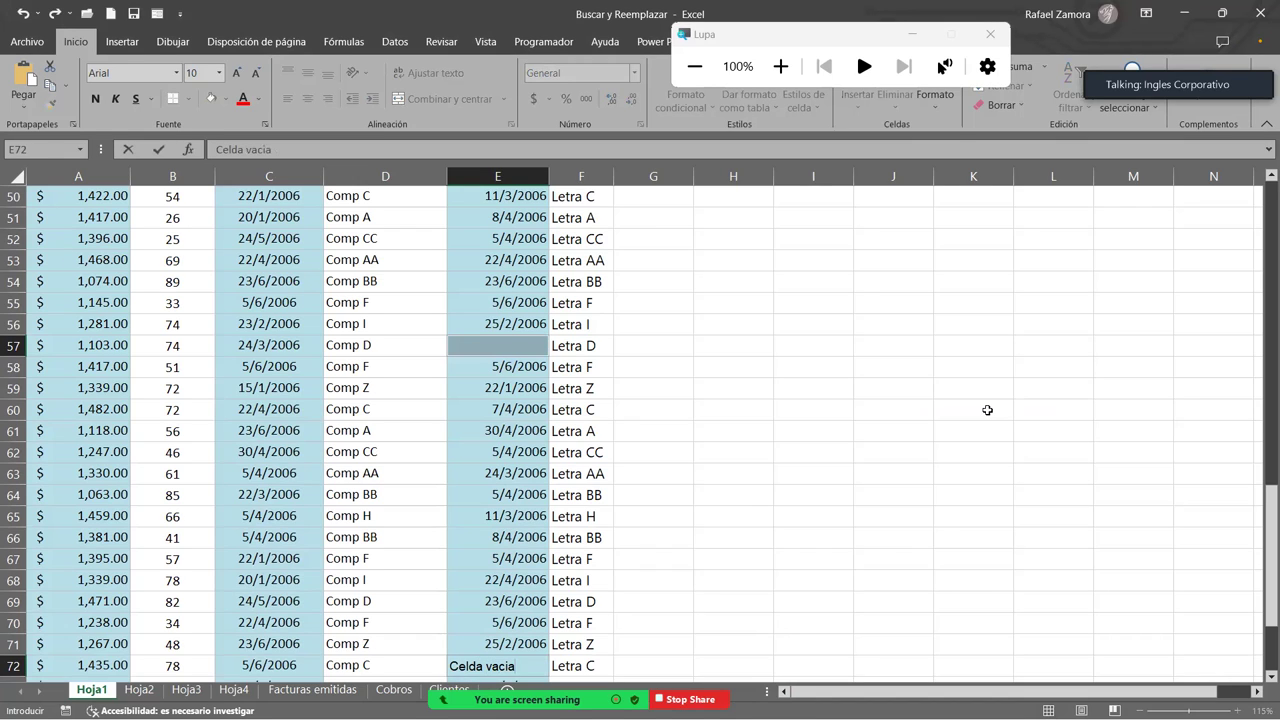
pyautogui.hotkey('ctrl', 'Return')
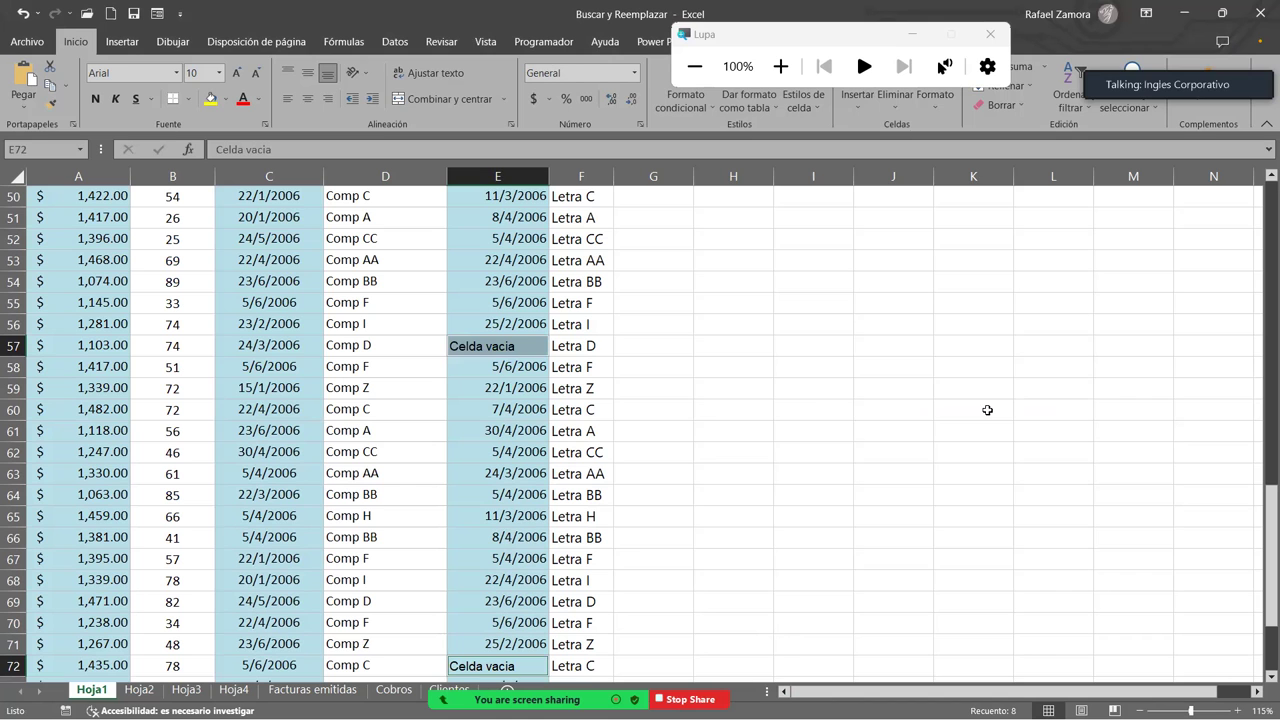
pyautogui.click(987, 410)
pyautogui.scroll(8, 806, 406)
pyautogui.scroll(8, 805, 407)
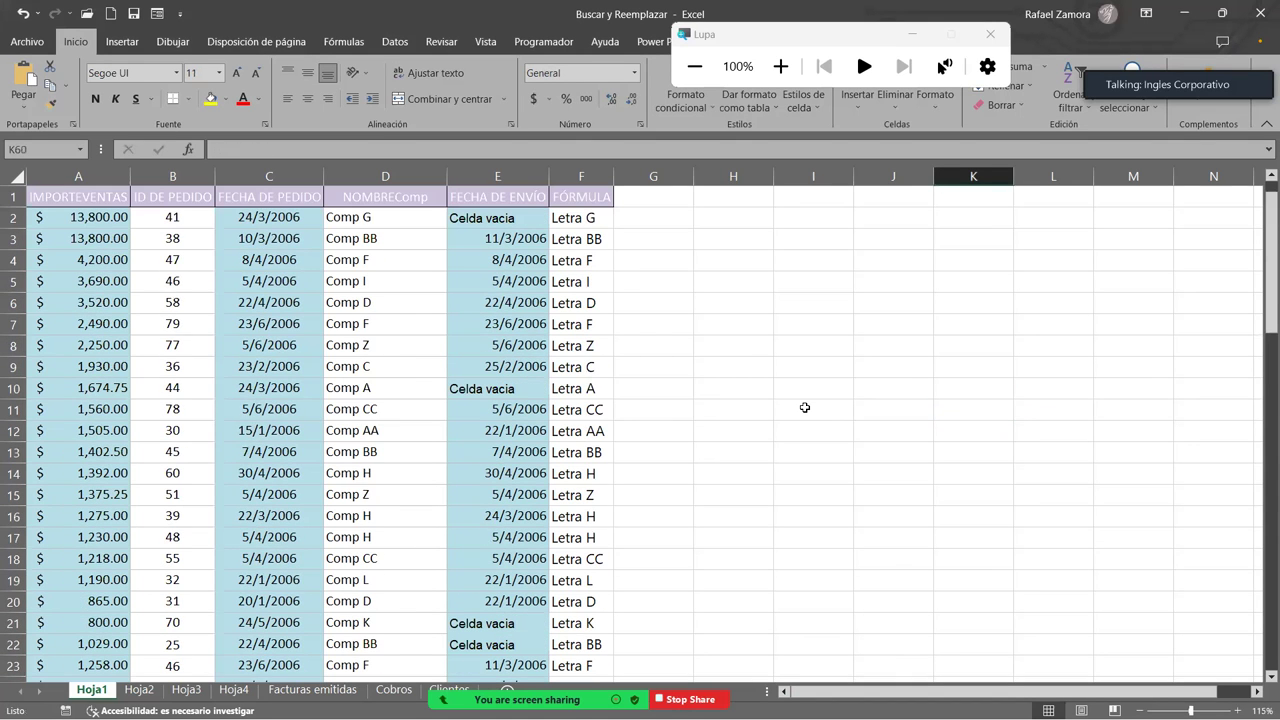
pyautogui.scroll(-1, 805, 407)
pyautogui.scroll(-3, 805, 407)
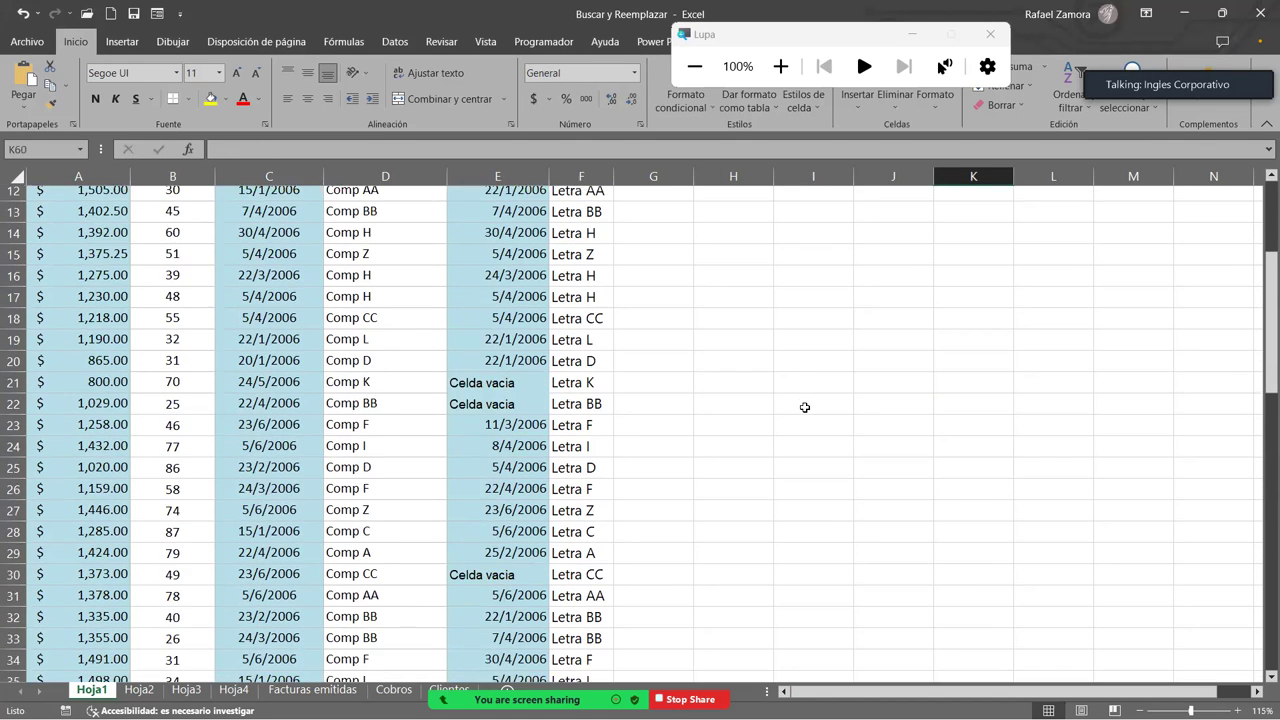
pyautogui.scroll(-3, 805, 407)
pyautogui.scroll(-3, 805, 407)
pyautogui.scroll(-5, 805, 407)
pyautogui.scroll(-2, 805, 407)
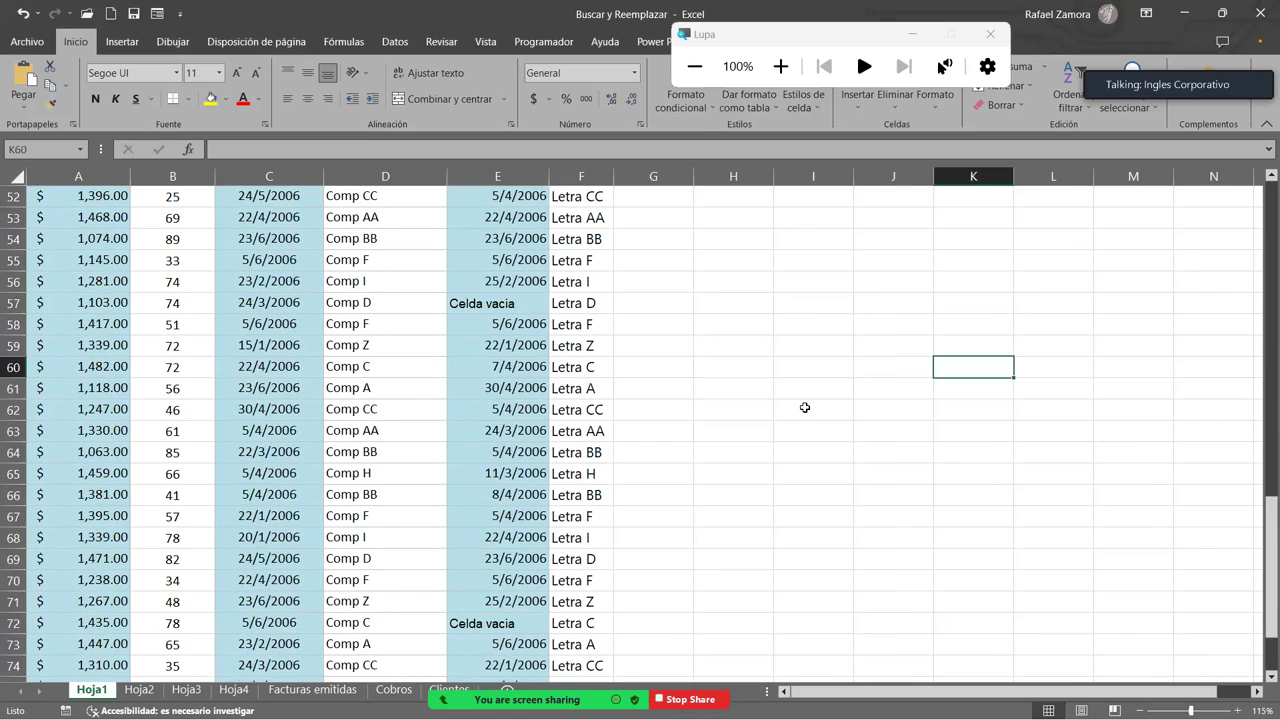
pyautogui.scroll(-3, 805, 407)
pyautogui.scroll(-3, 805, 407)
pyautogui.scroll(6, 805, 407)
pyautogui.scroll(6, 805, 407)
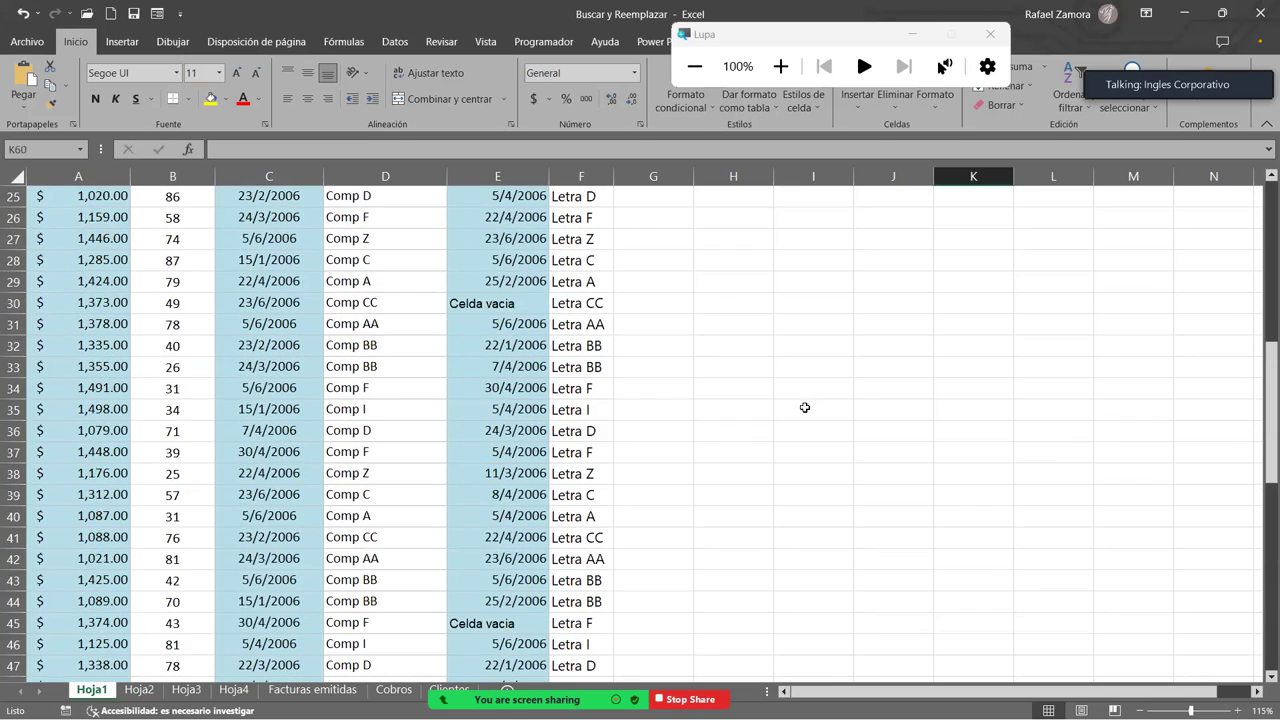
pyautogui.scroll(7, 805, 407)
pyautogui.scroll(5, 805, 407)
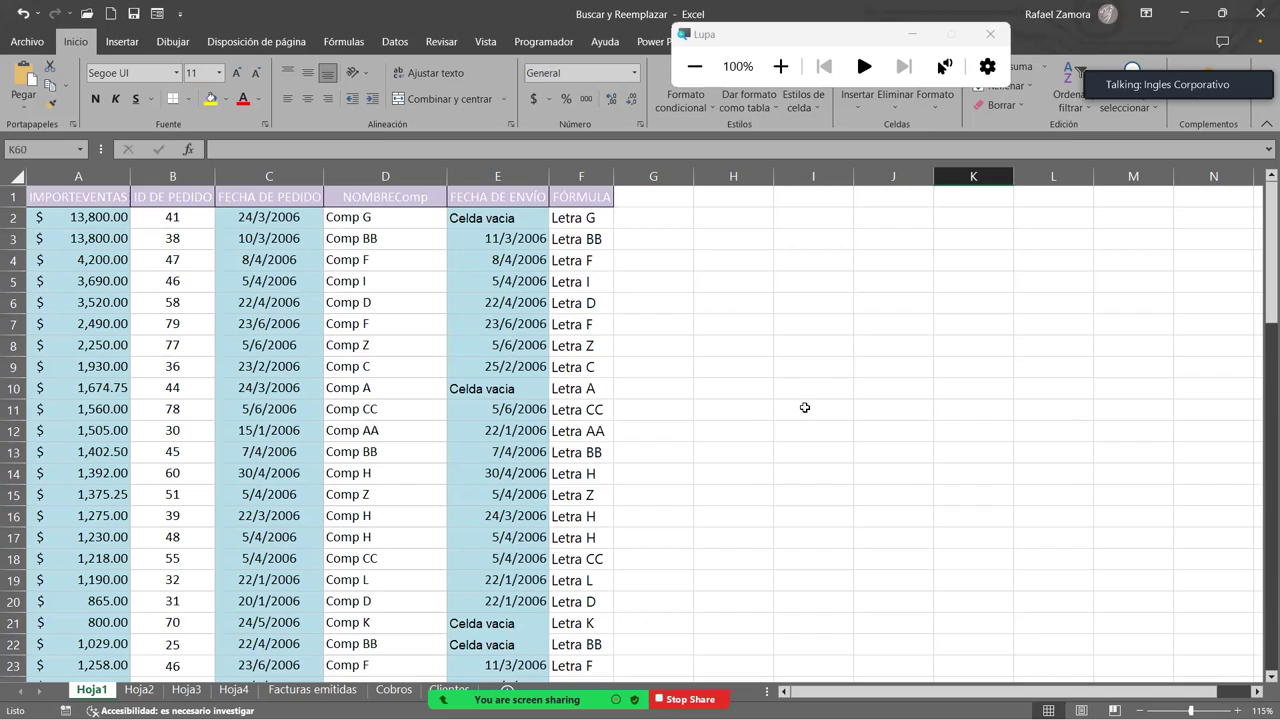
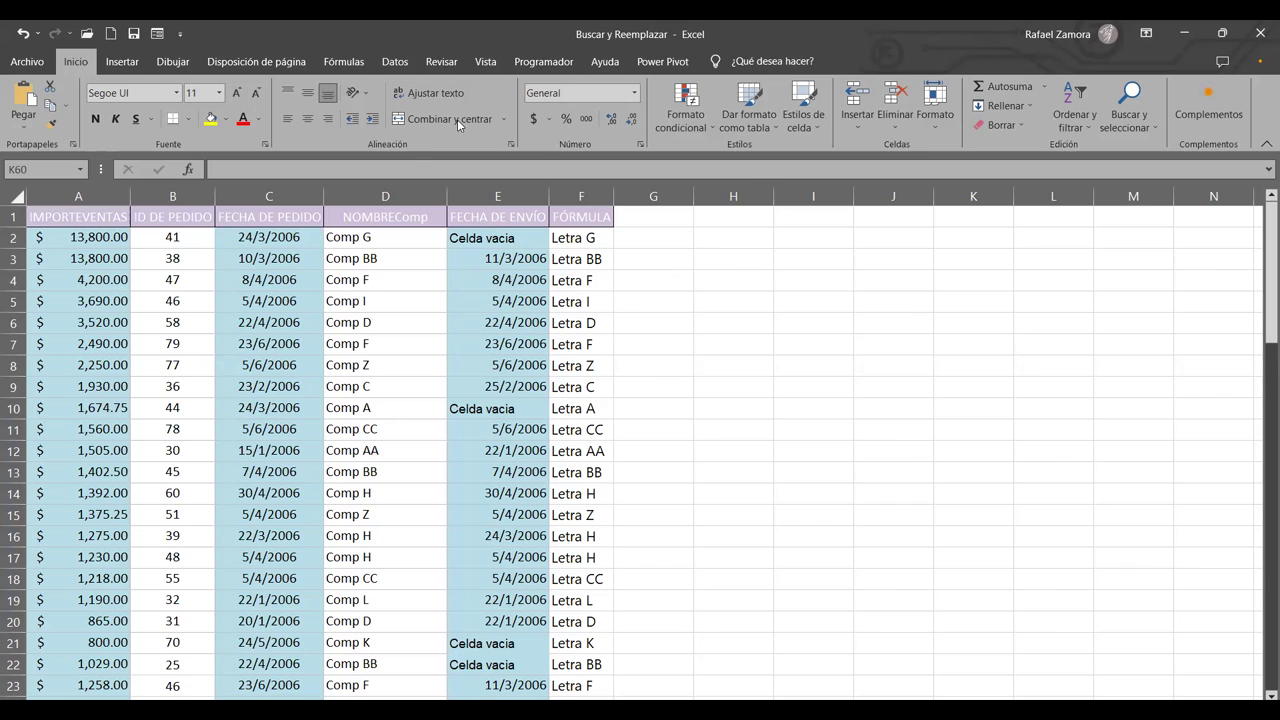
# Step: Turn on table filters and show only FECHA DE ENVÍO rows reading 'Celda vacia'
pyautogui.click(700, 308)
pyautogui.click(523, 316)
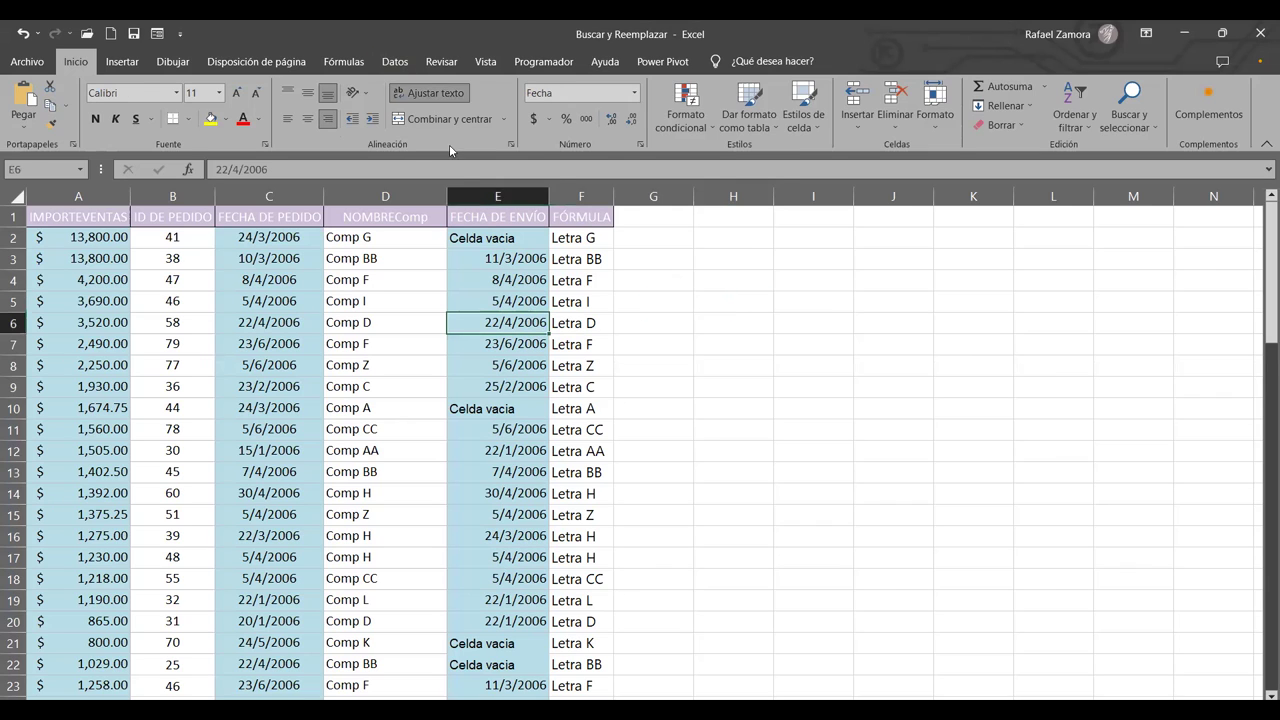
pyautogui.click(395, 61)
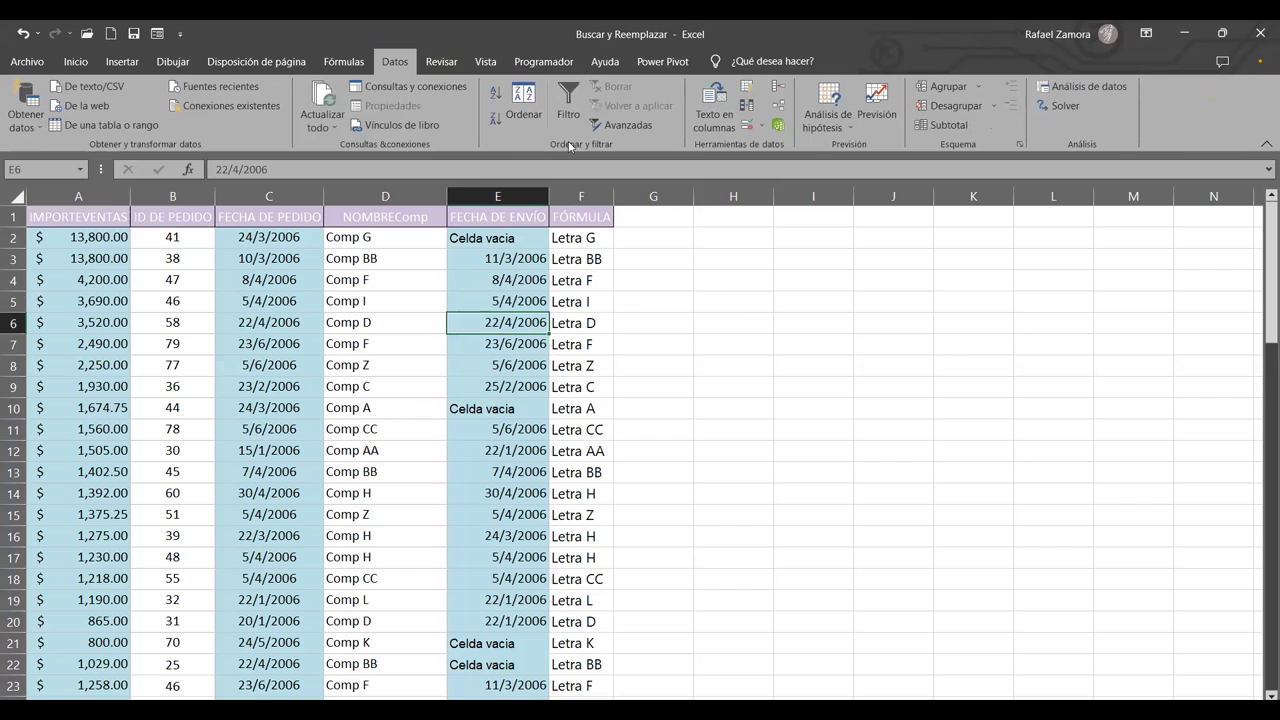
pyautogui.click(567, 108)
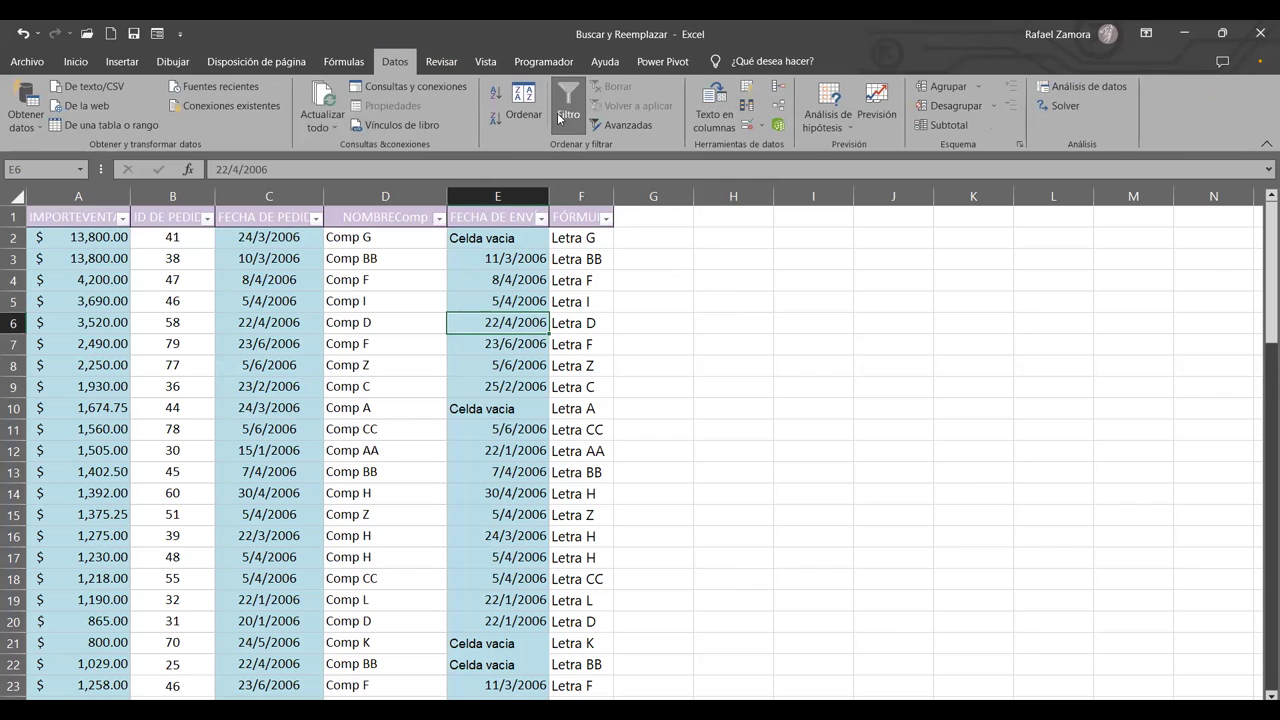
pyautogui.click(540, 218)
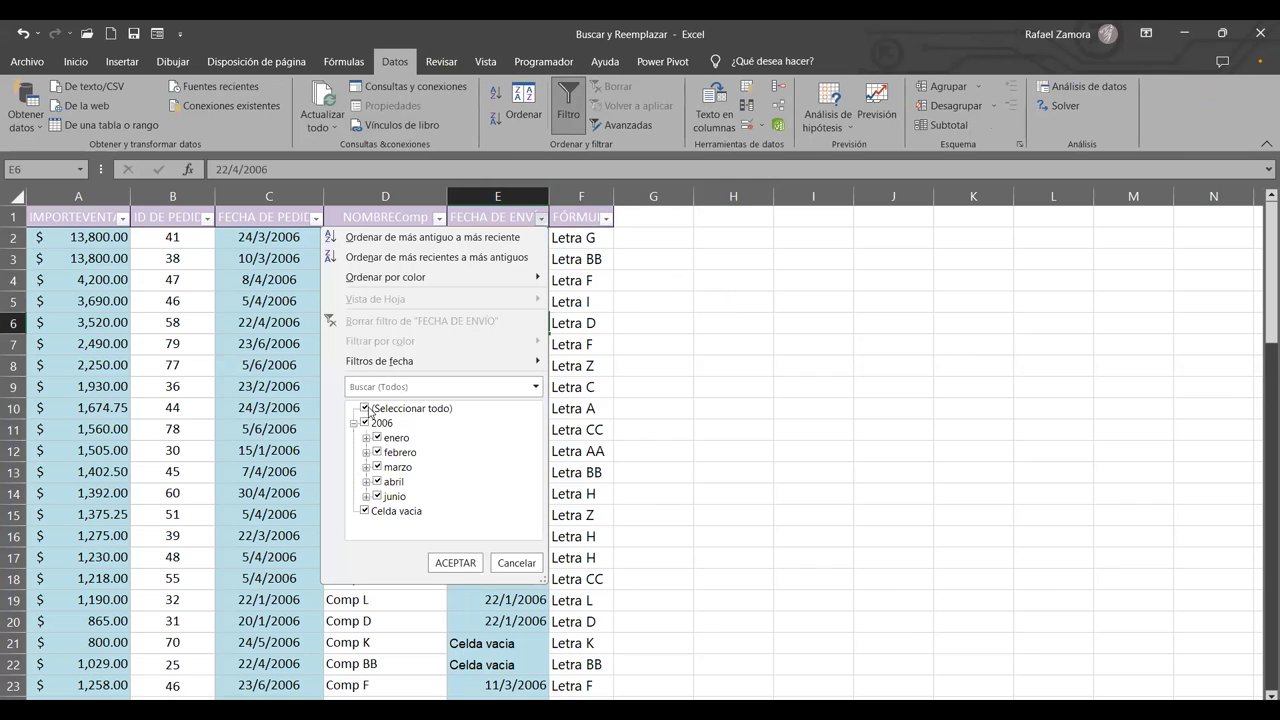
pyautogui.click(364, 408)
pyautogui.click(364, 511)
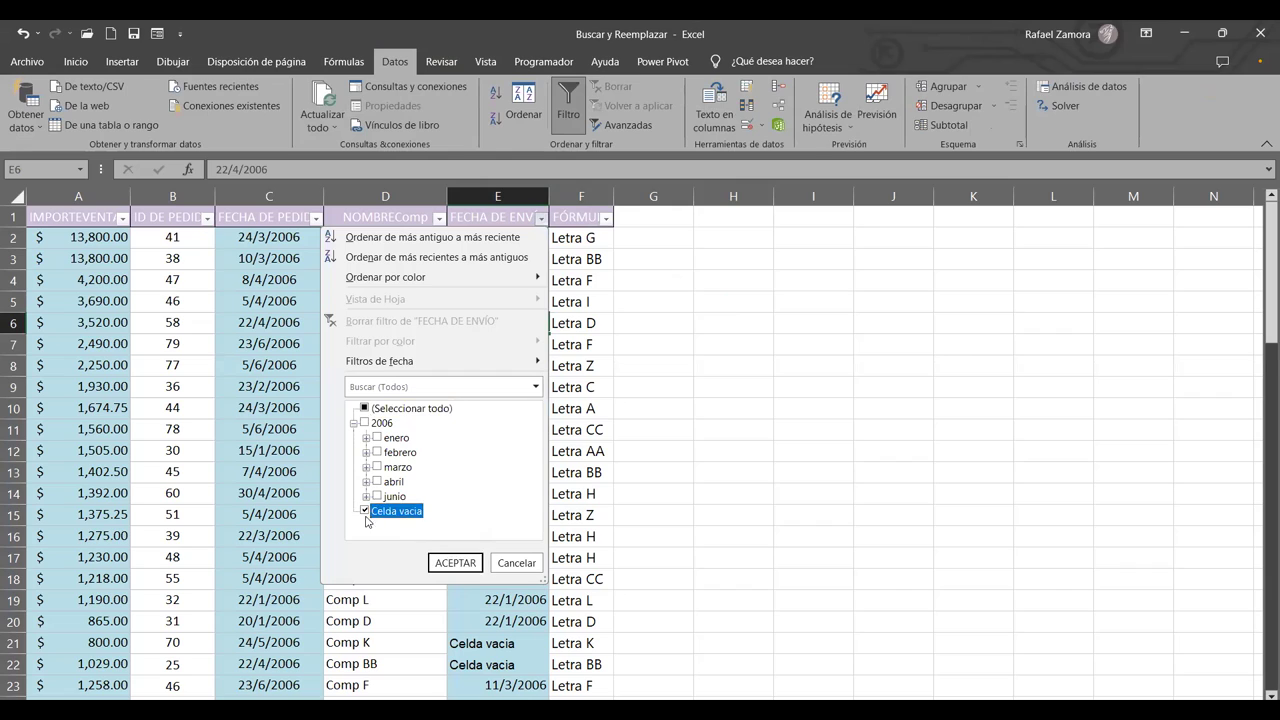
pyautogui.click(456, 563)
pyautogui.click(626, 539)
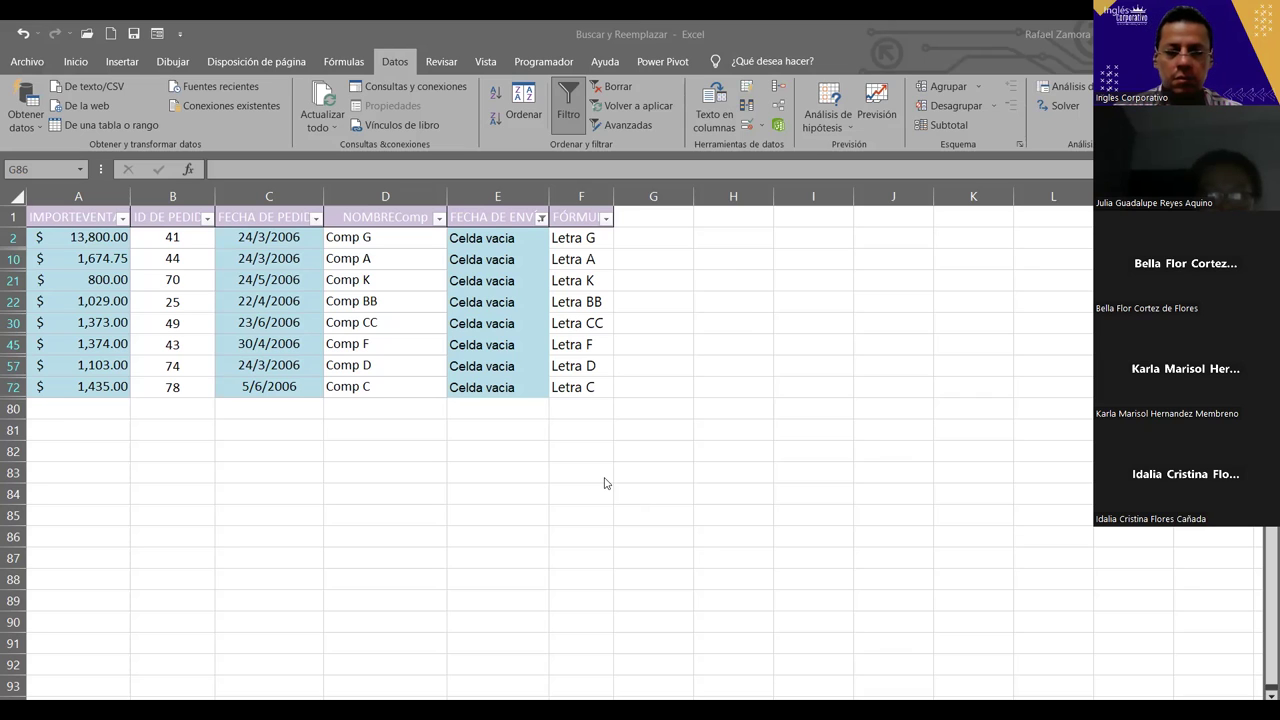
pyautogui.click(604, 478)
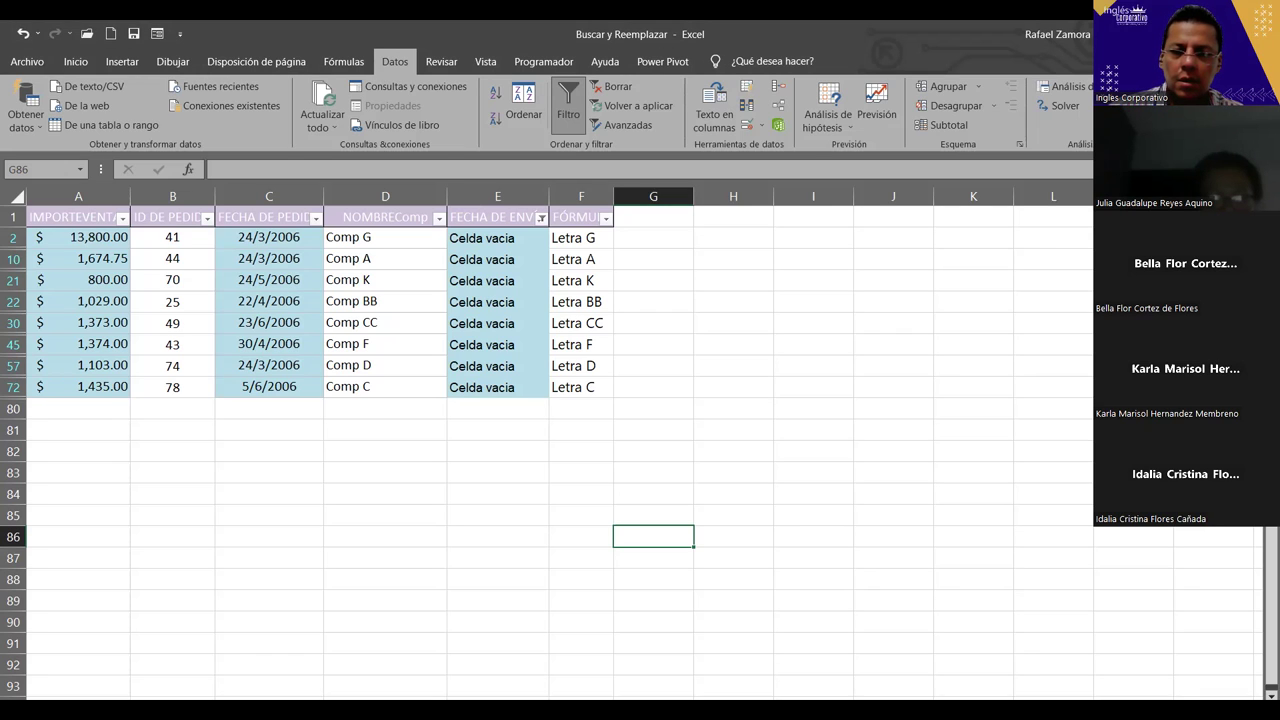
pyautogui.hotkey('alt', 'Tab')
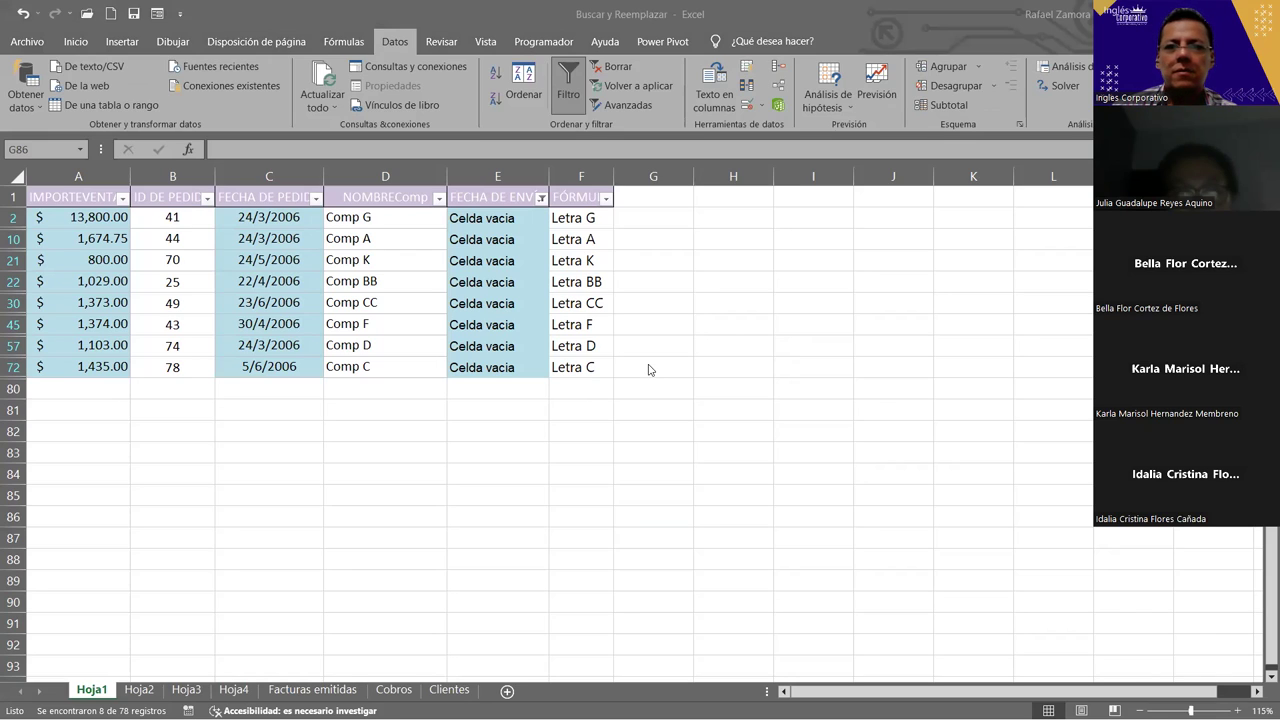
# Step: Clear the AutoFilter with Ctrl+Shift+L so dated and Celda vacia rows all show
pyautogui.click(648, 431)
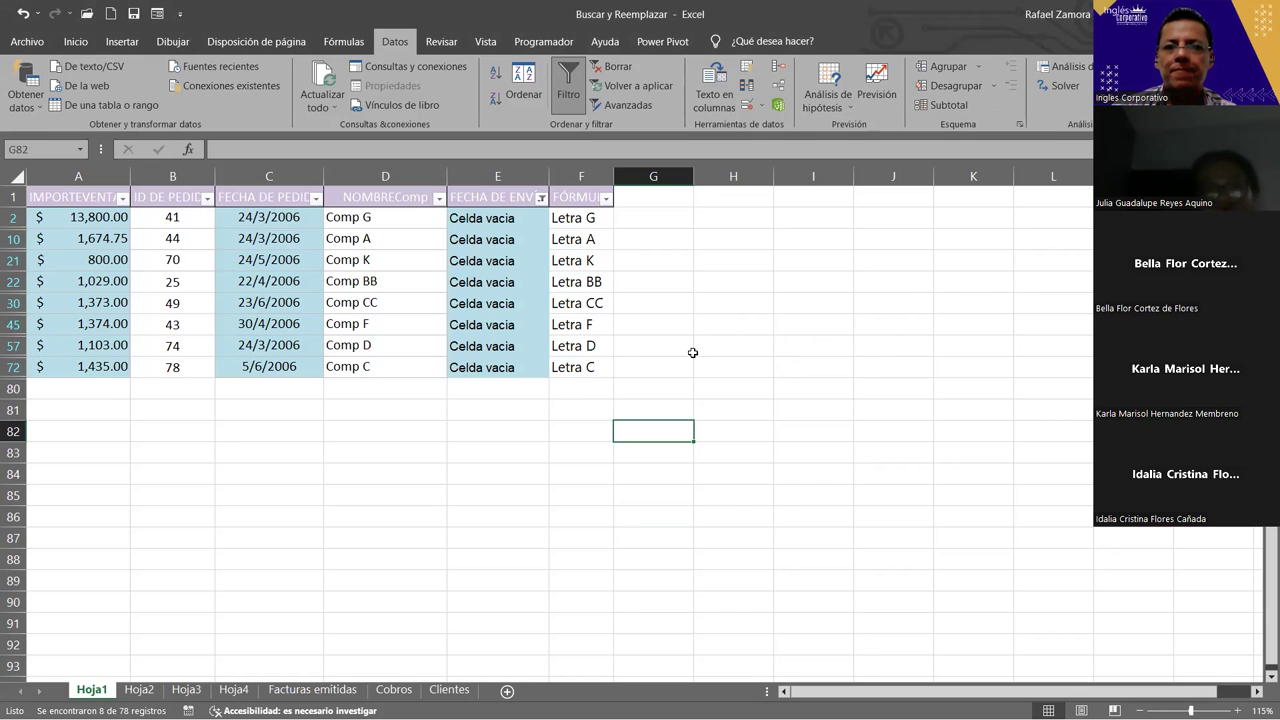
pyautogui.click(505, 298)
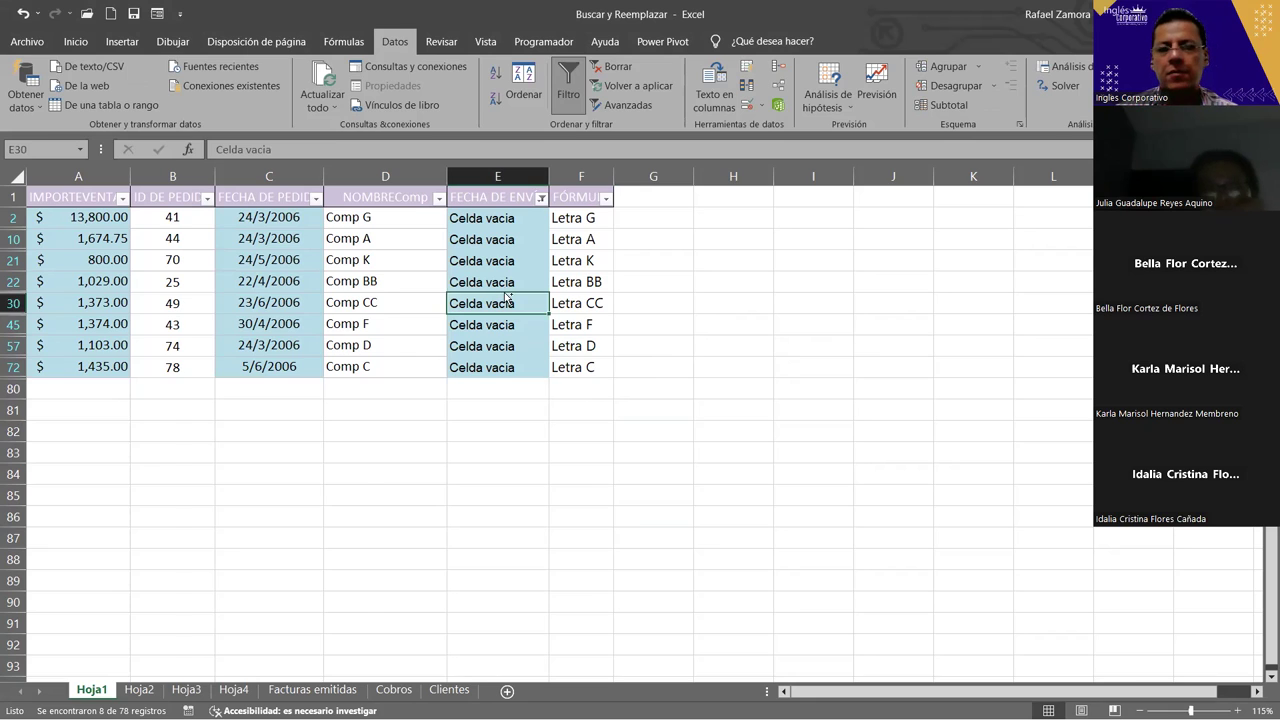
pyautogui.hotkey('ctrl', 'shift', 'l')
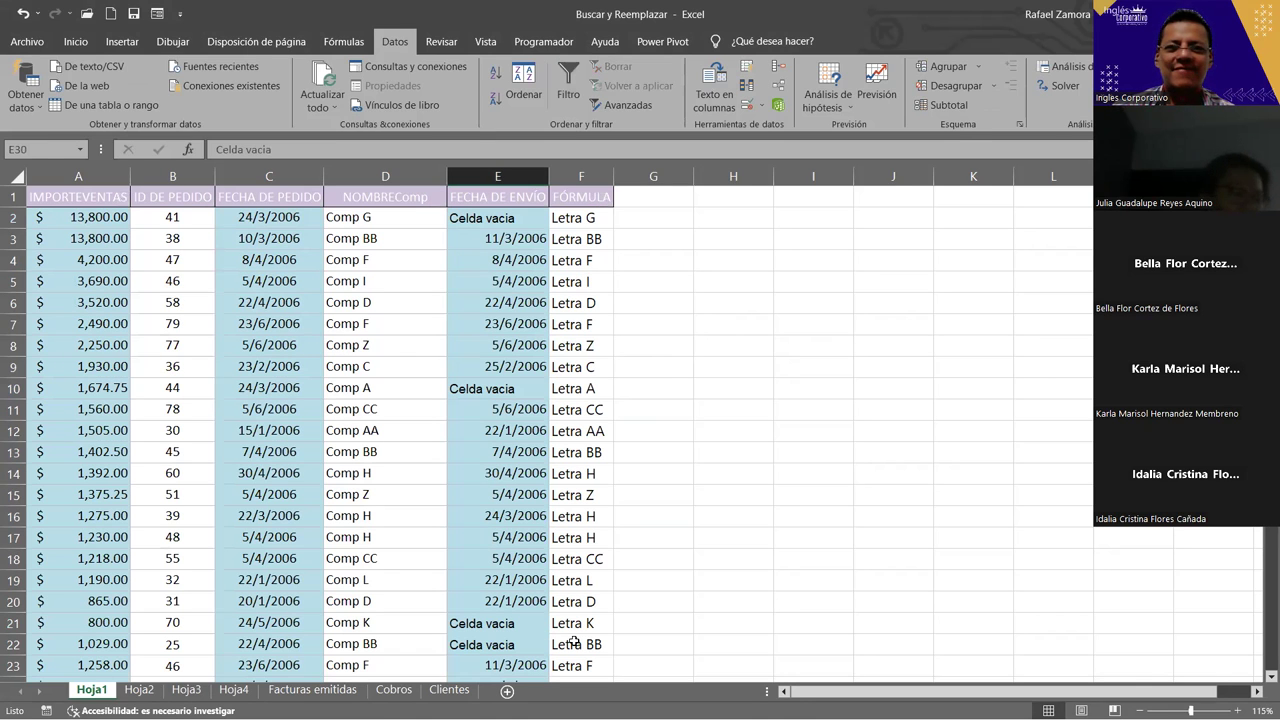
pyautogui.click(660, 512)
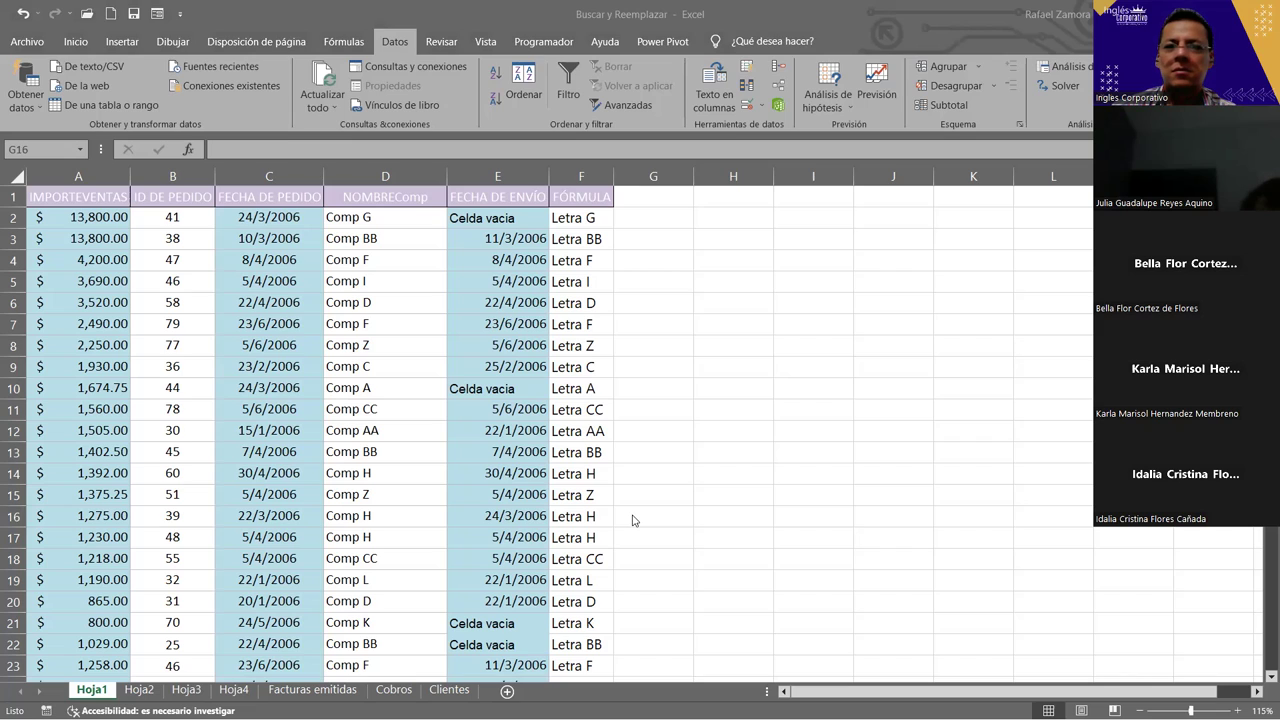
pyautogui.click(731, 368)
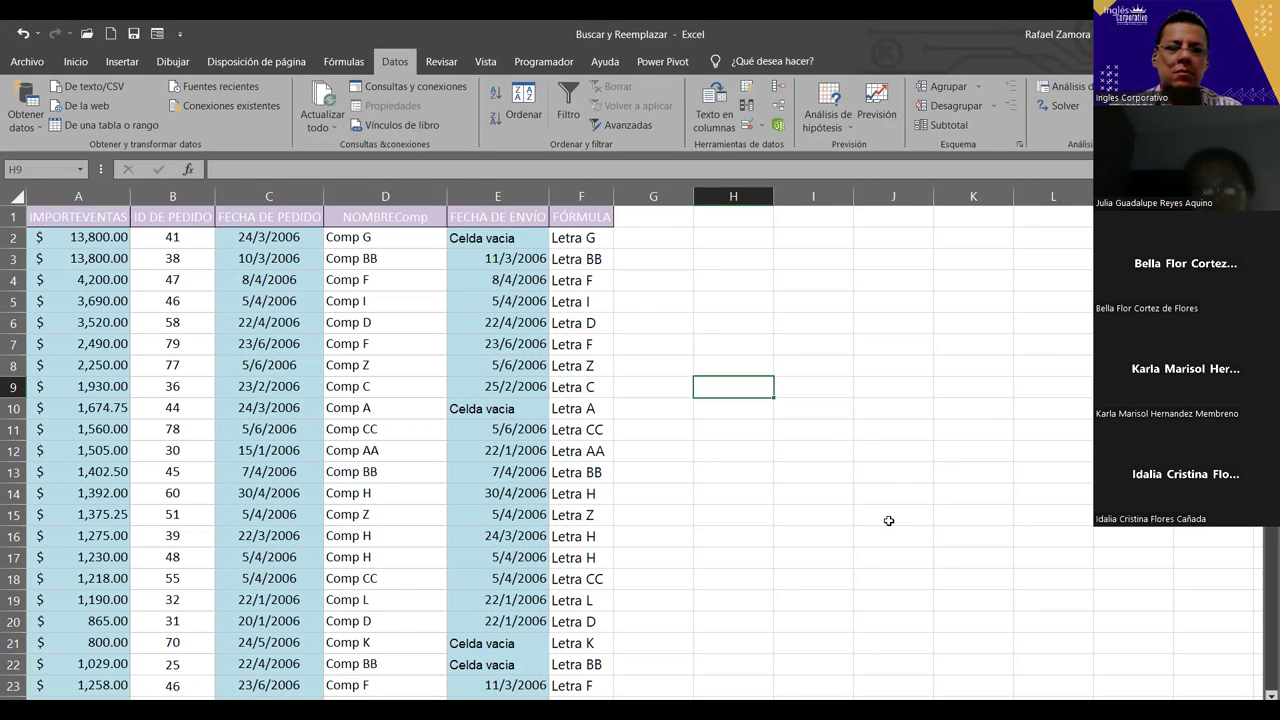
pyautogui.click(672, 322)
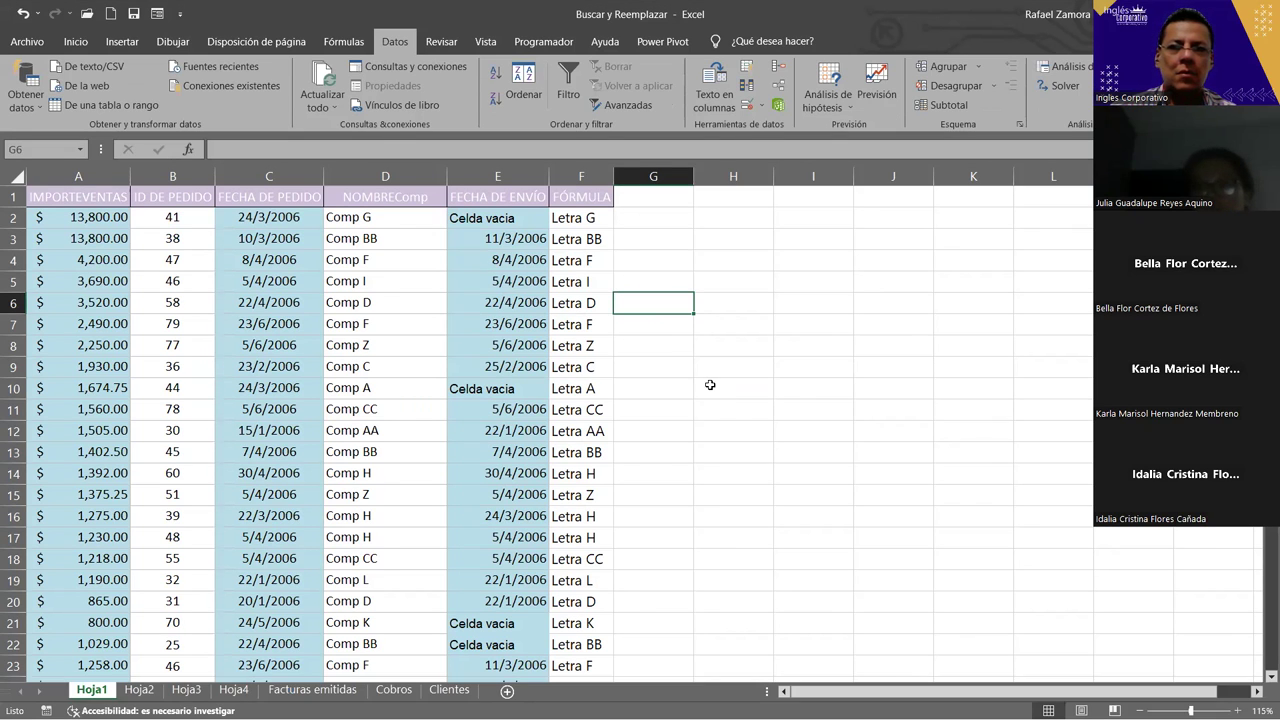
pyautogui.click(505, 266)
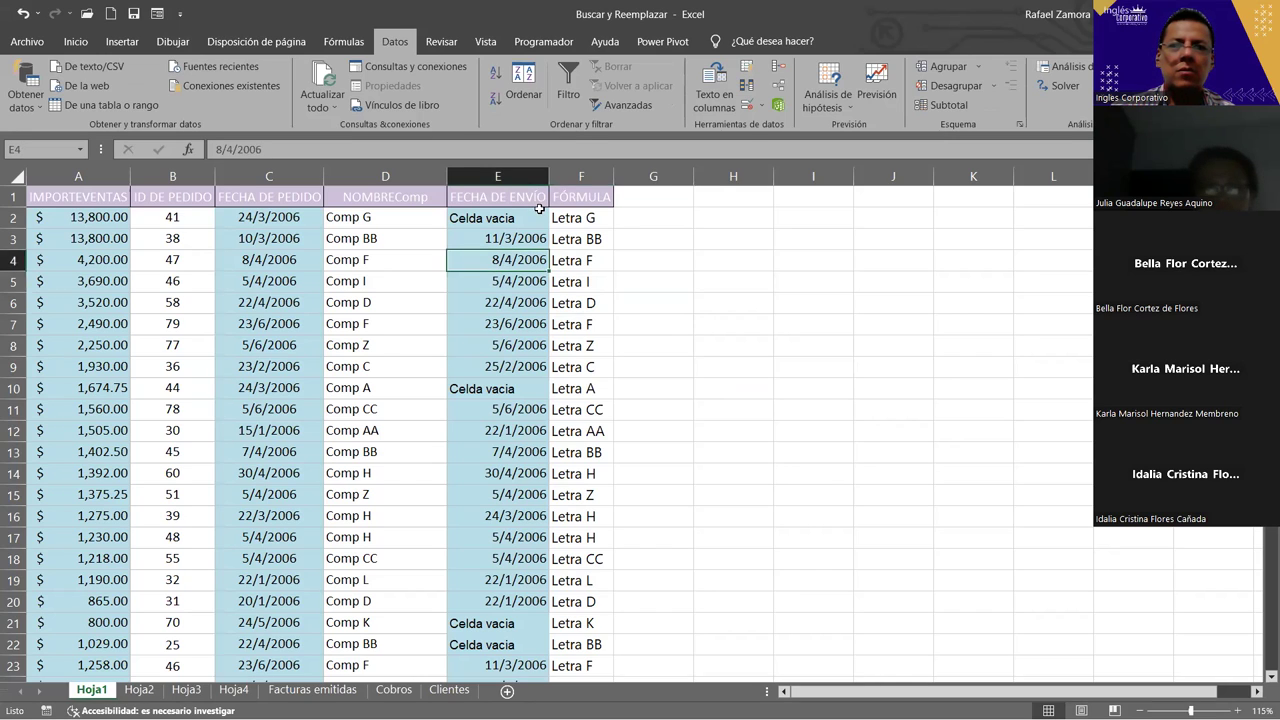
# Step: Select a shipping-date cell in the FECHA DE ENVÍO column
pyautogui.click(544, 318)
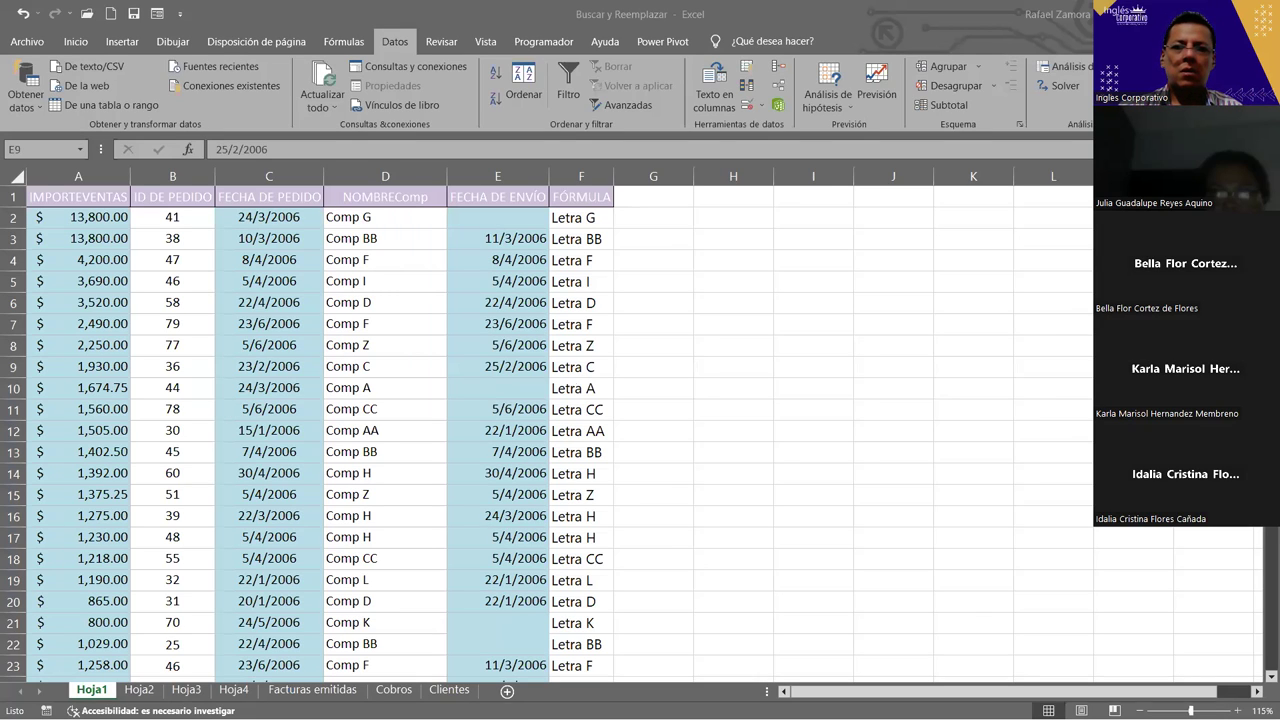
# Step: Open Find and Replace with Ctrl+B and set the search order to by columns
pyautogui.click(463, 323)
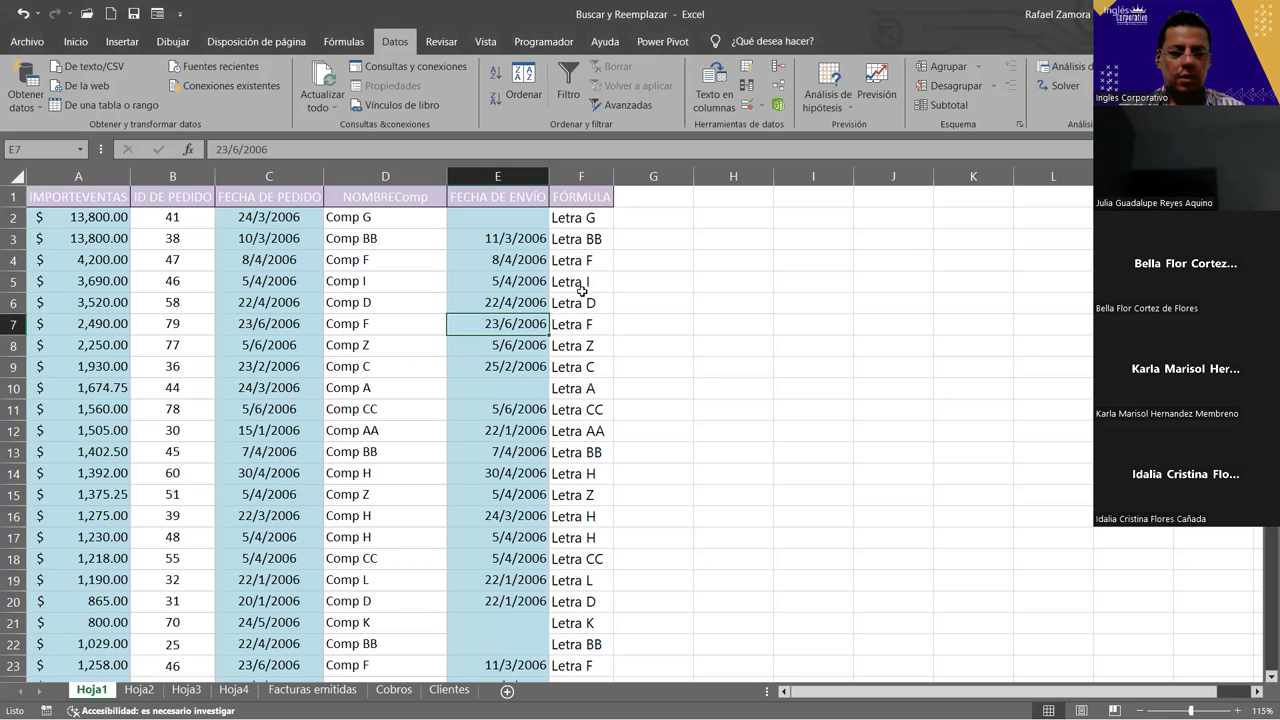
pyautogui.hotkey('ctrl', 'b')
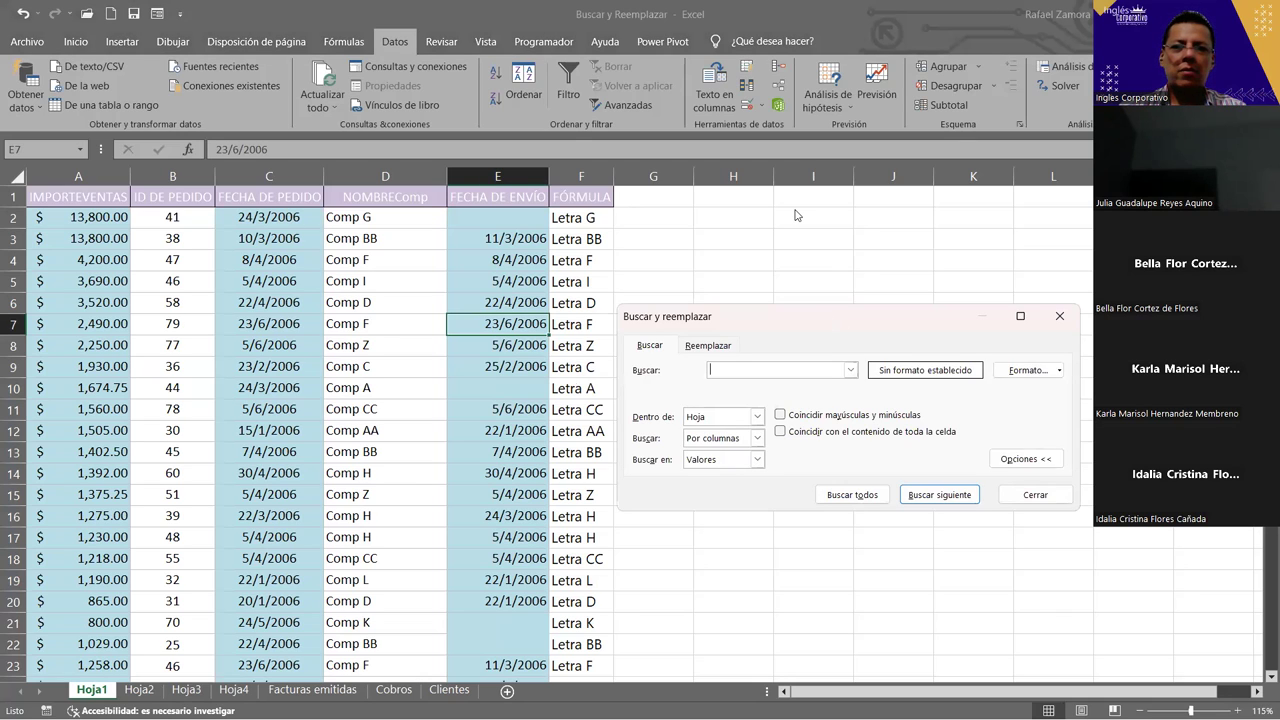
pyautogui.moveTo(827, 320); pyautogui.dragTo(765, 204)
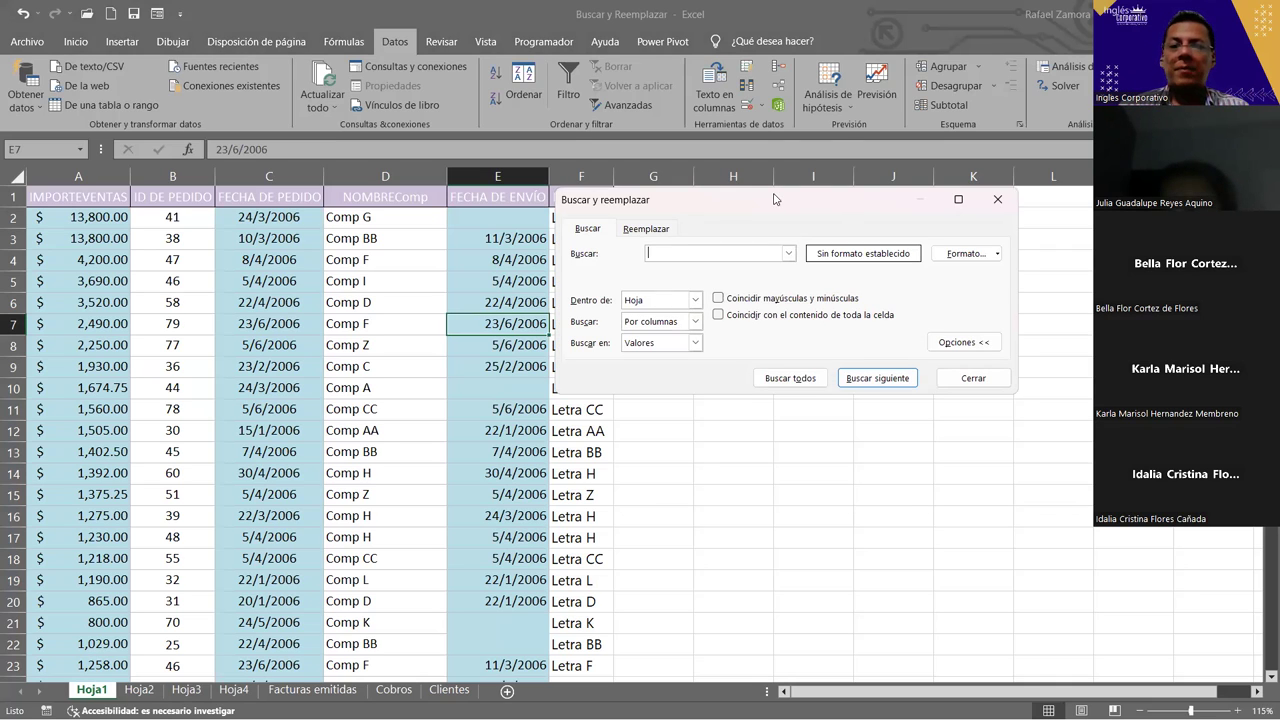
pyautogui.click(966, 342)
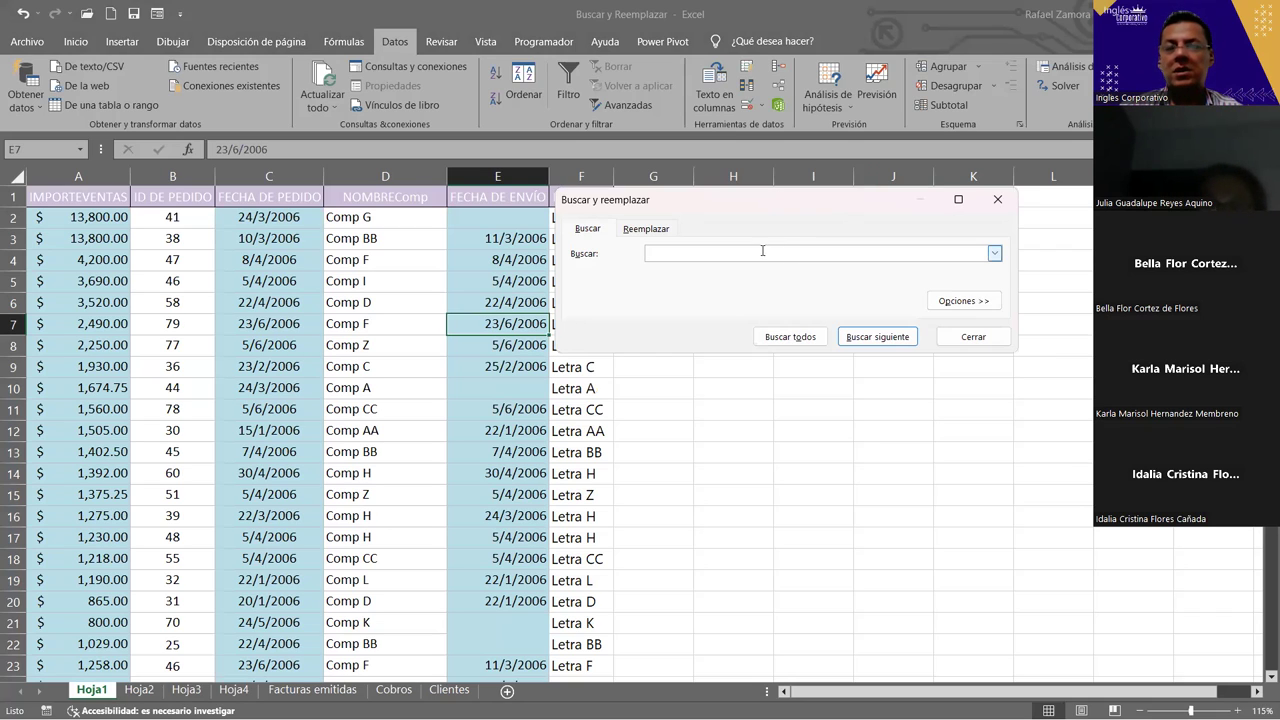
pyautogui.click(972, 306)
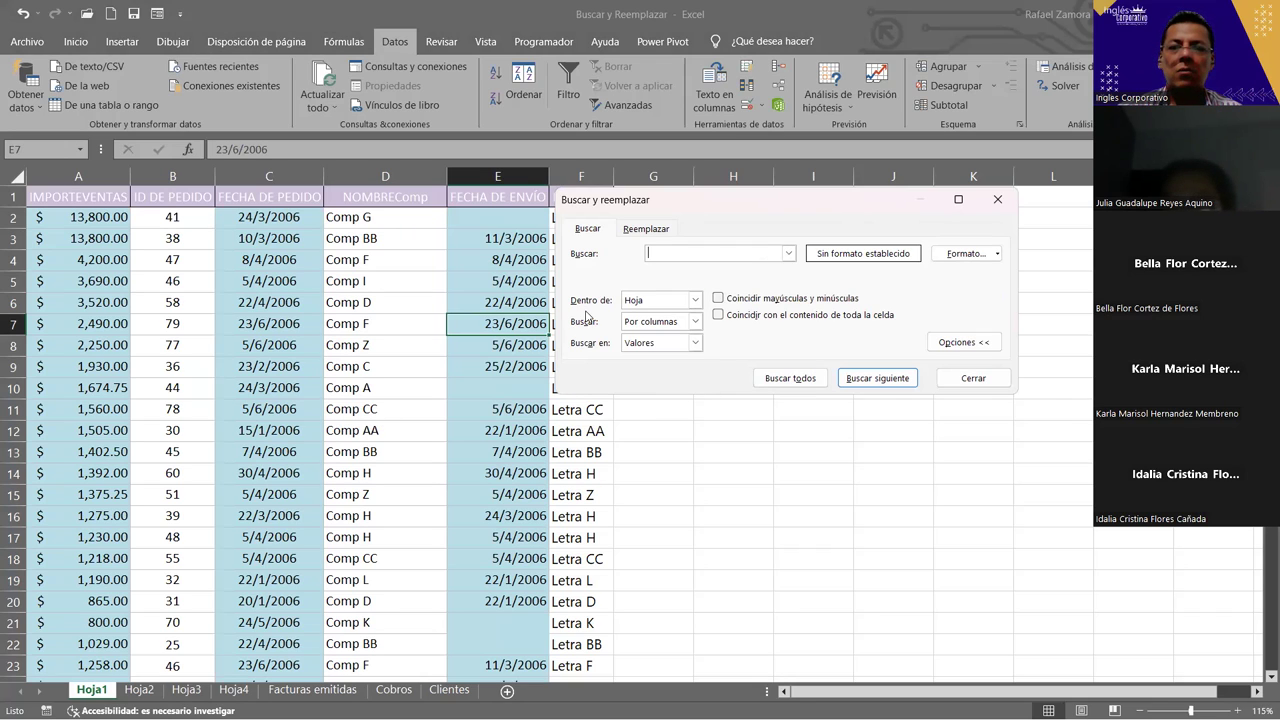
pyautogui.click(695, 322)
pyautogui.click(738, 347)
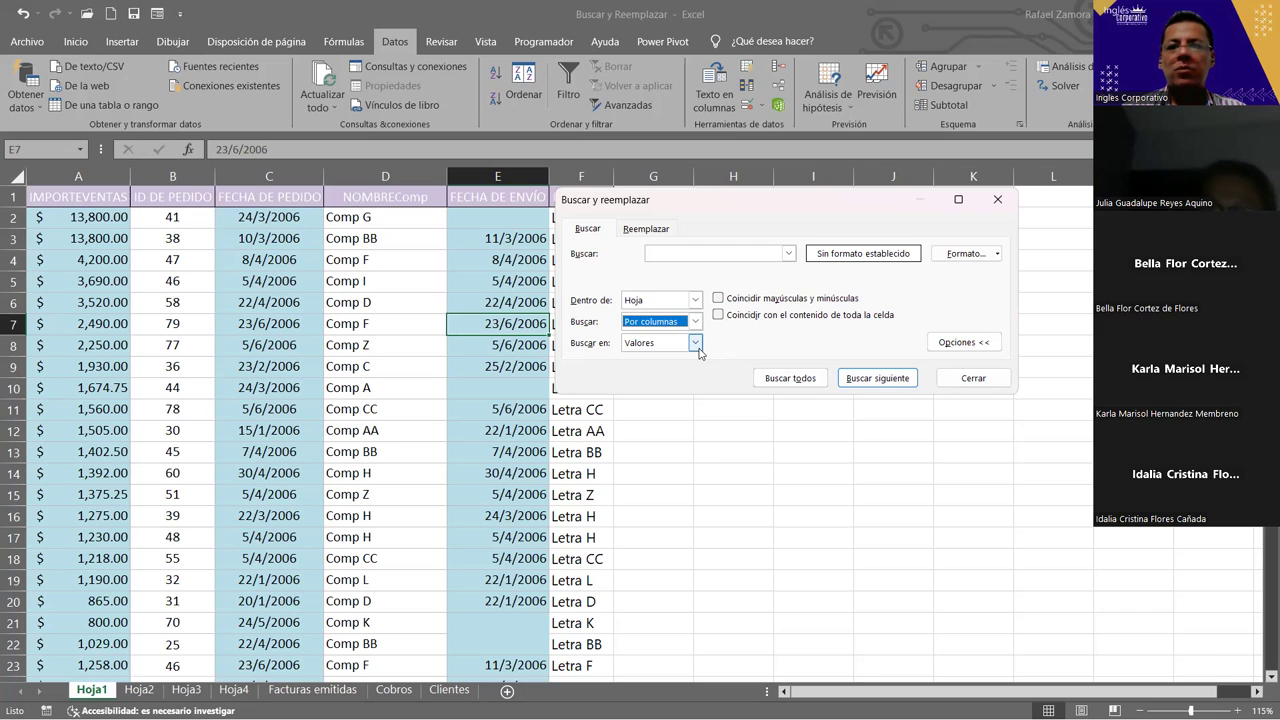
# Step: List all eight blank column E cells, E2 to E72, and select them together
pyautogui.click(712, 254)
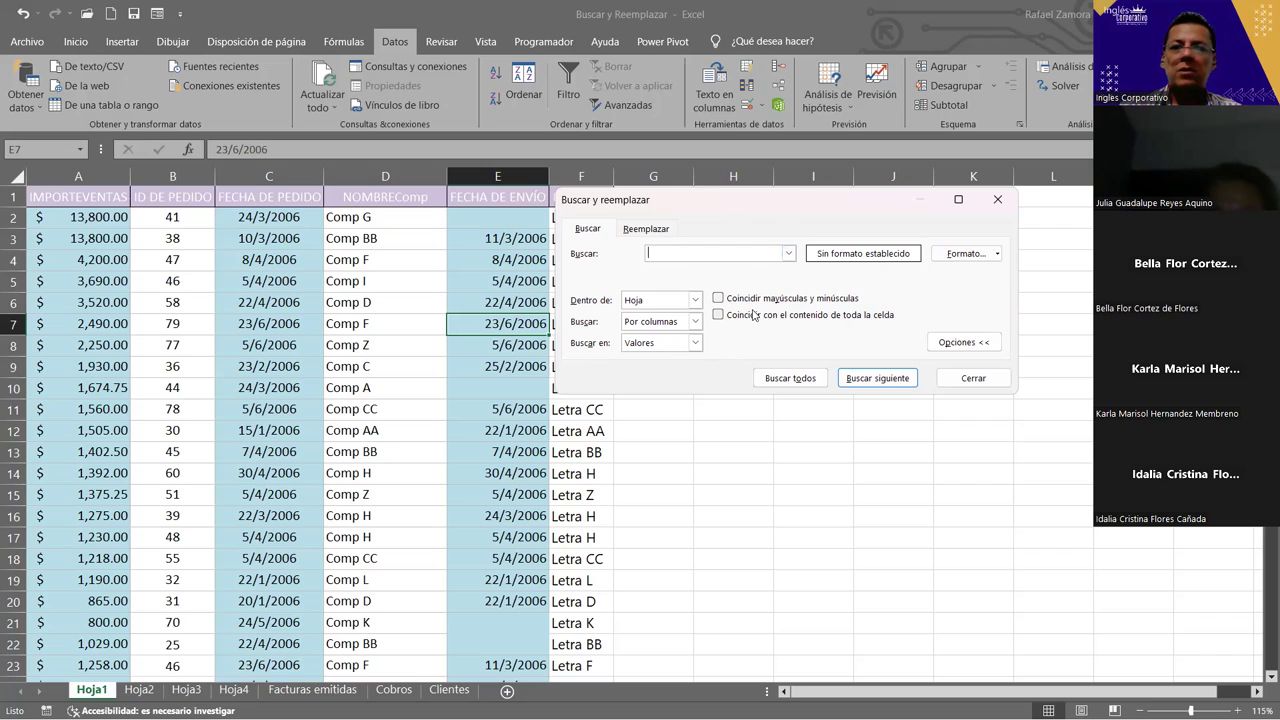
pyautogui.click(806, 382)
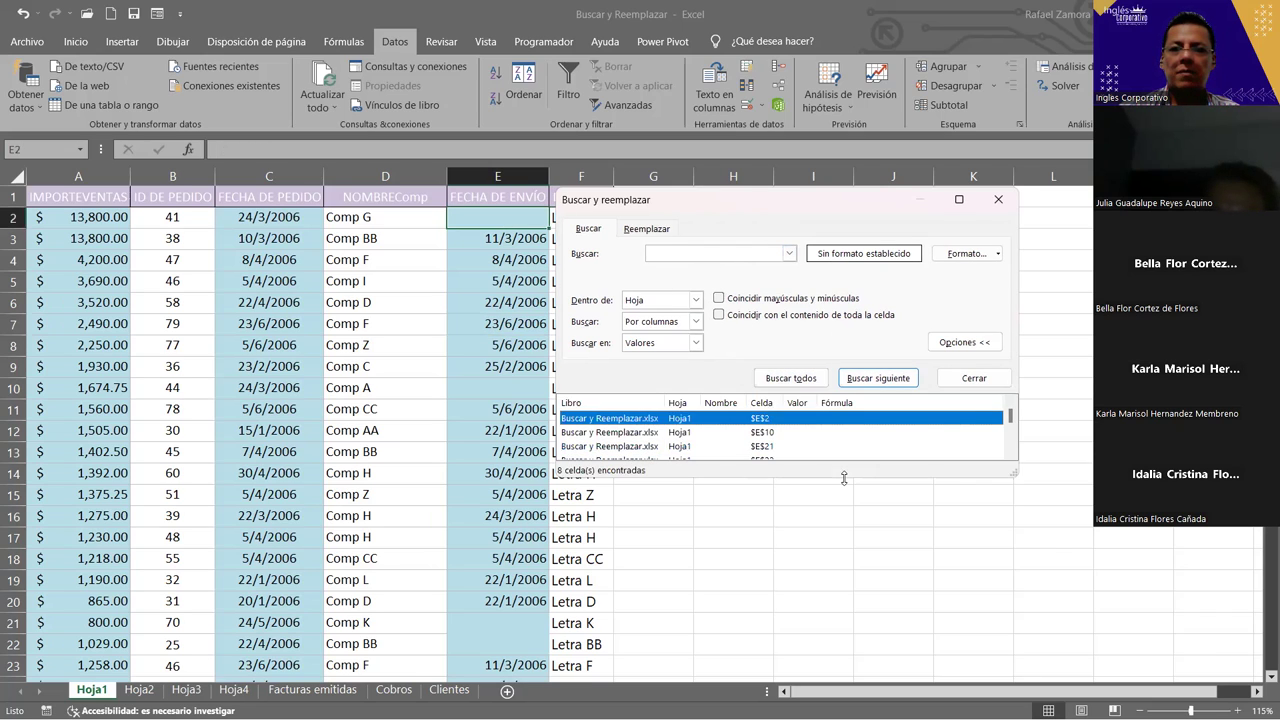
pyautogui.moveTo(844, 478); pyautogui.dragTo(852, 555)
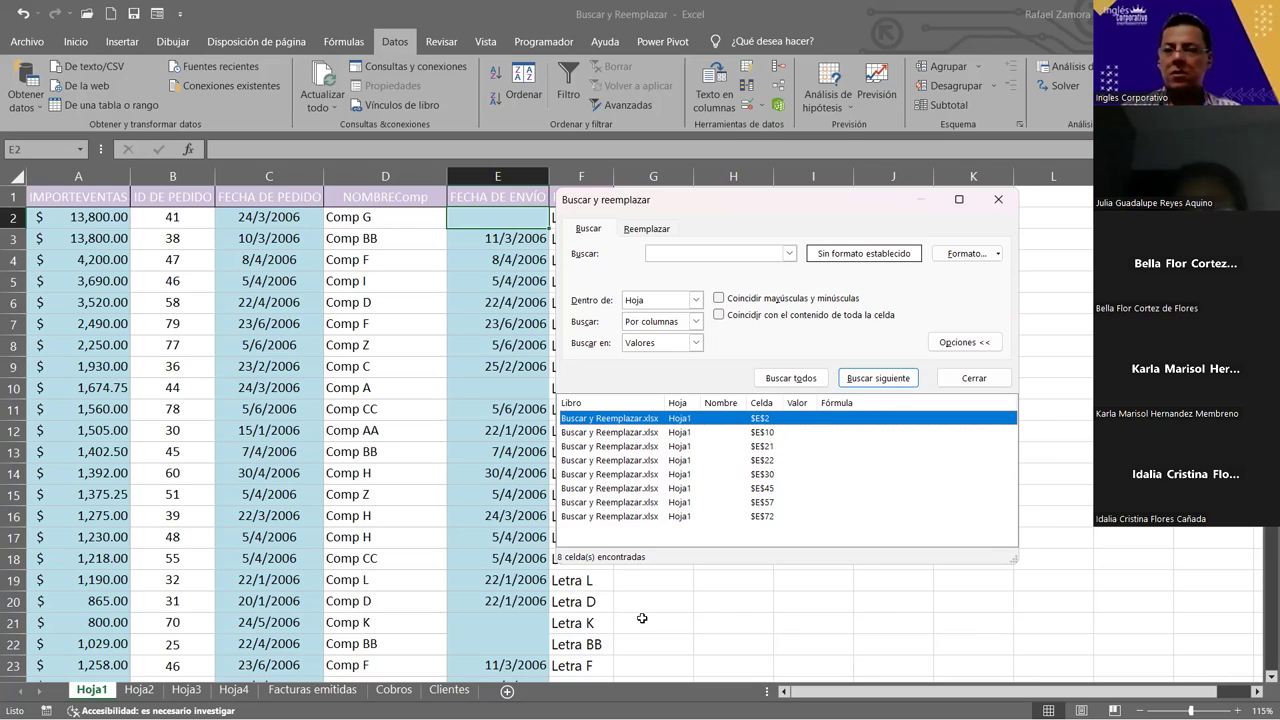
pyautogui.click(748, 207)
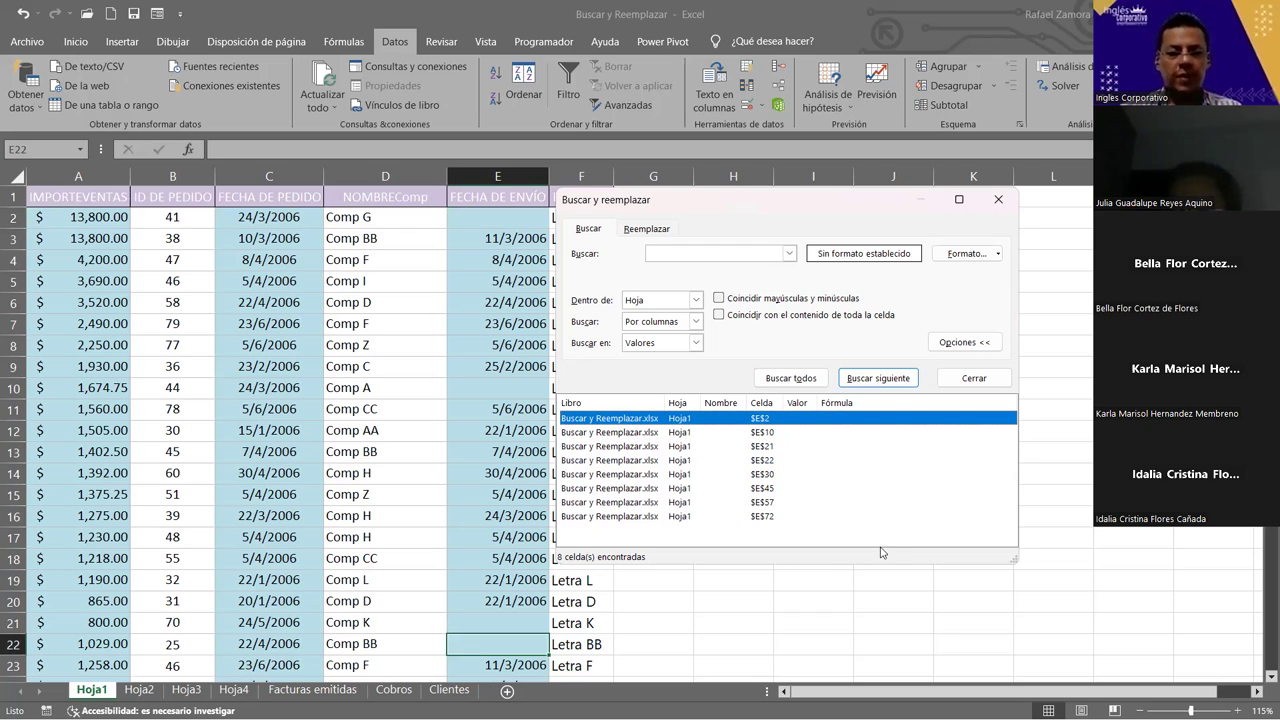
pyautogui.hotkey('ctrl', 'a')
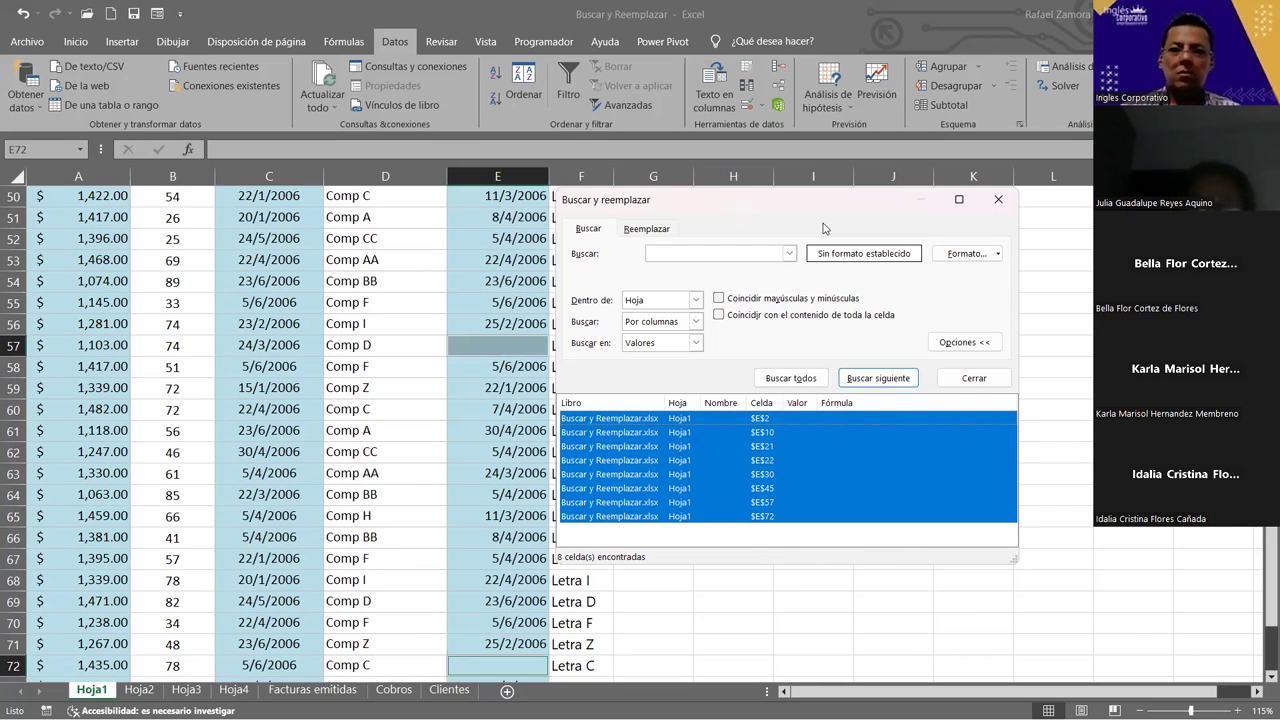
# Step: Cancel the unfinished E72 entry, select G57 and reopen Find and Replace with an empty search
pyautogui.click(966, 377)
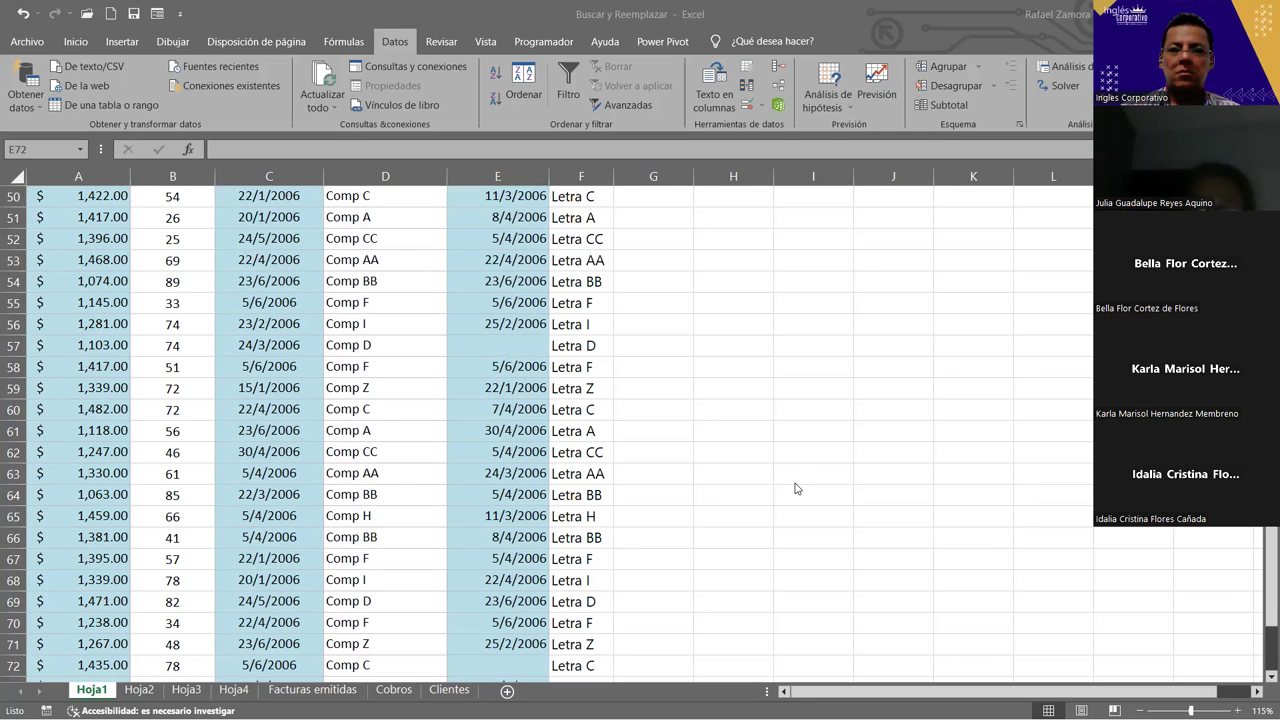
pyautogui.scroll(2, 588, 582)
pyautogui.scroll(2, 570, 457)
pyautogui.scroll(1, 572, 400)
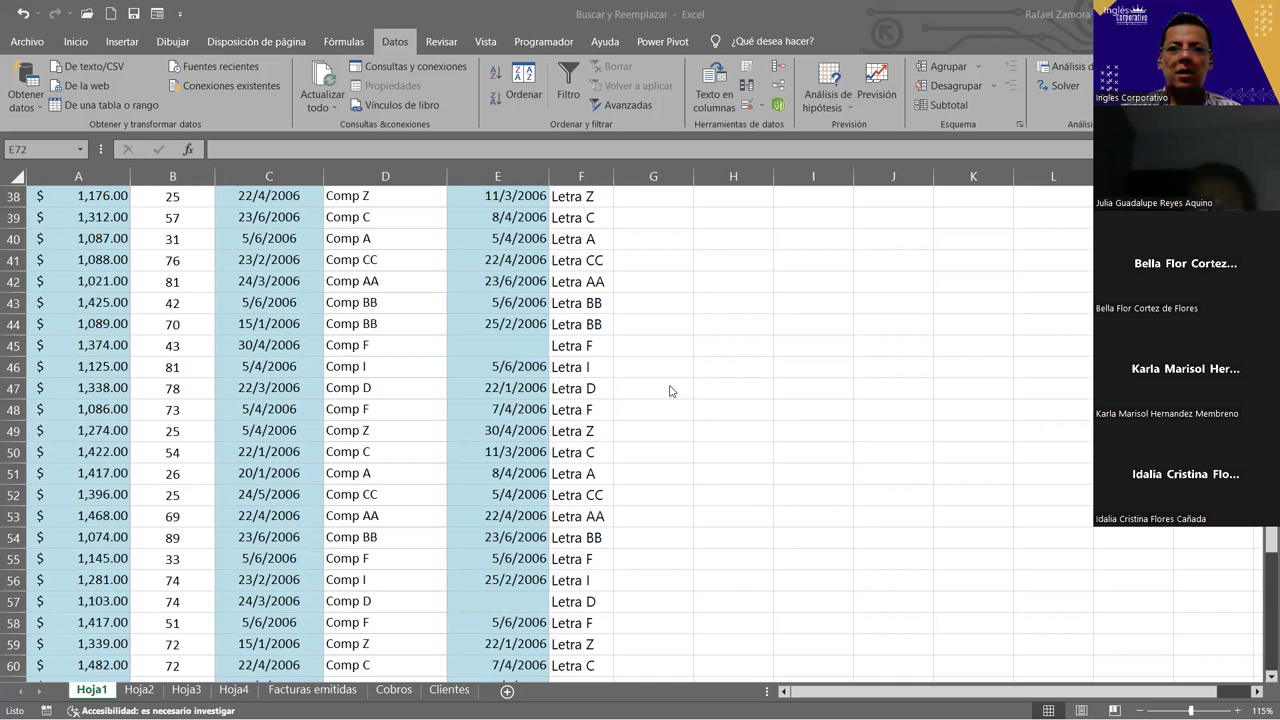
pyautogui.write('C')
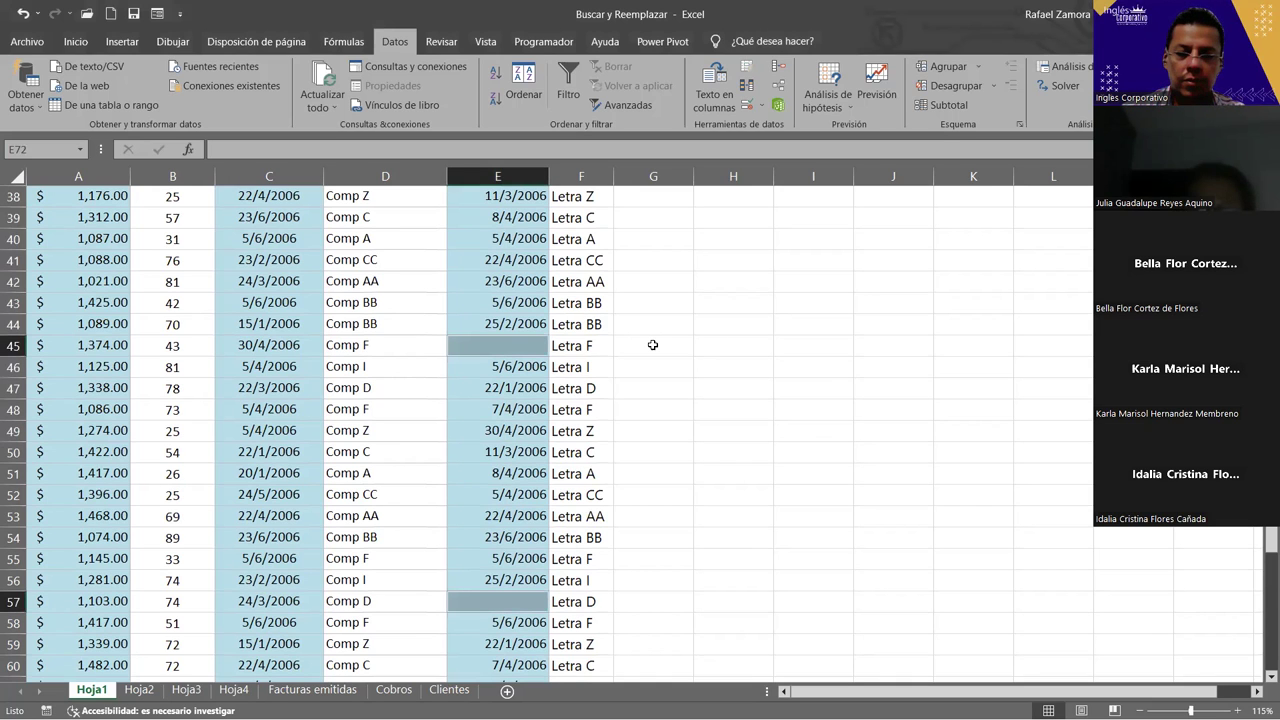
pyautogui.write('elda')
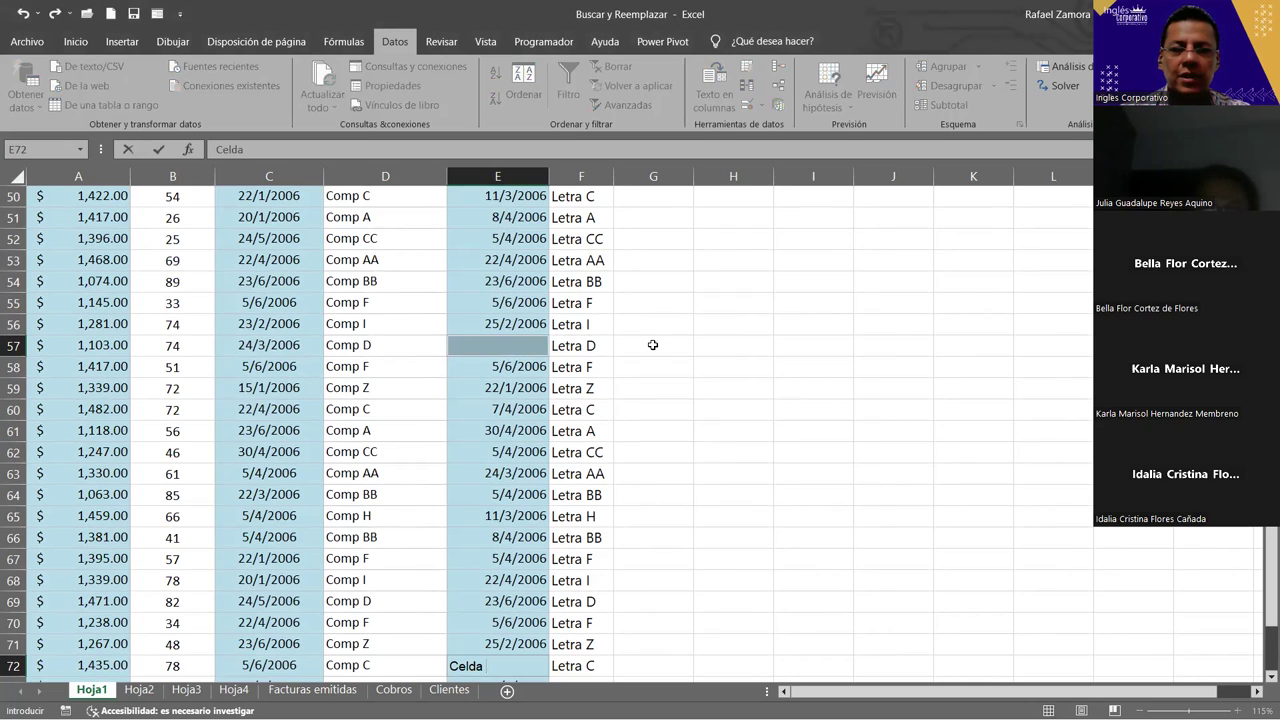
pyautogui.write('a')
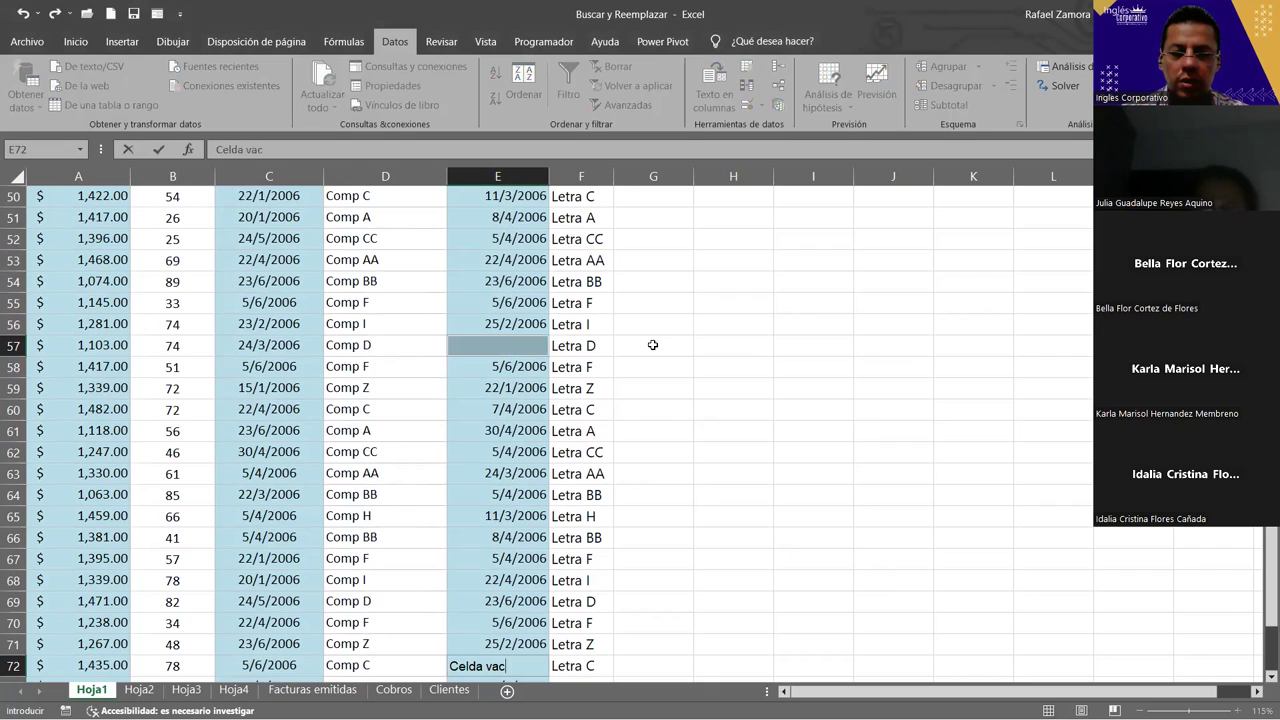
pyautogui.write('cia')
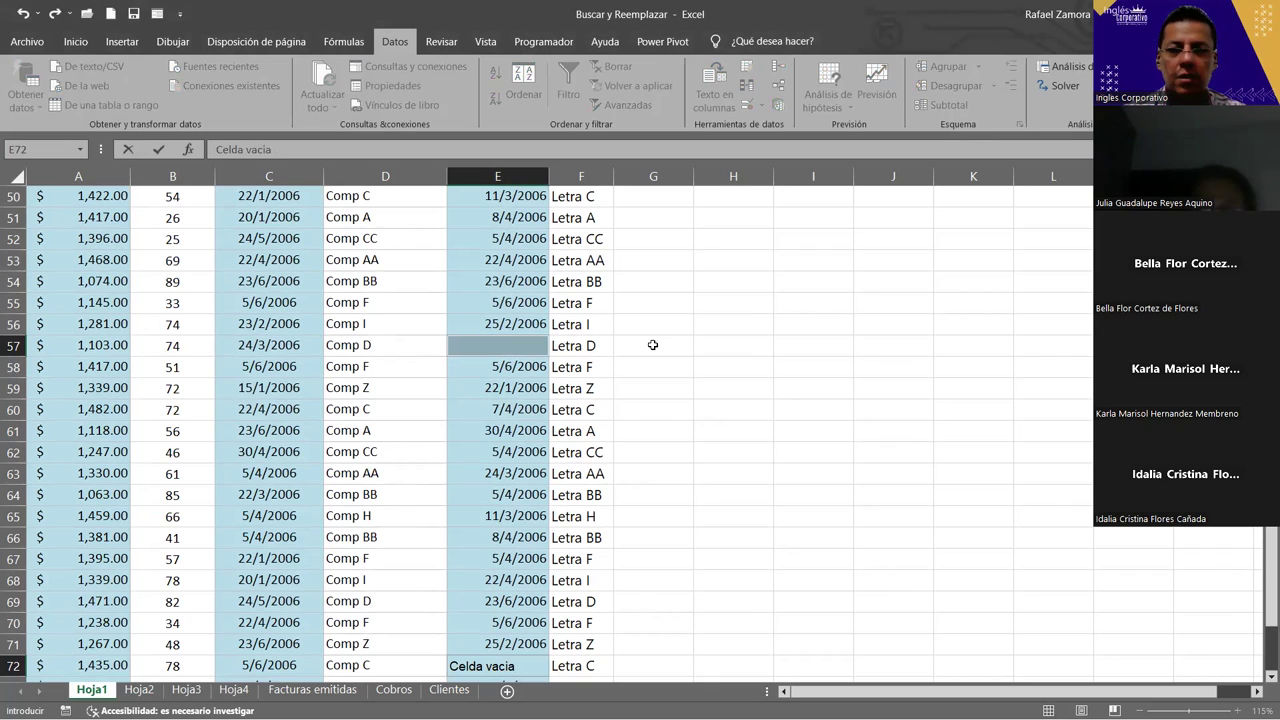
pyautogui.press('Escape')
pyautogui.click(652, 344)
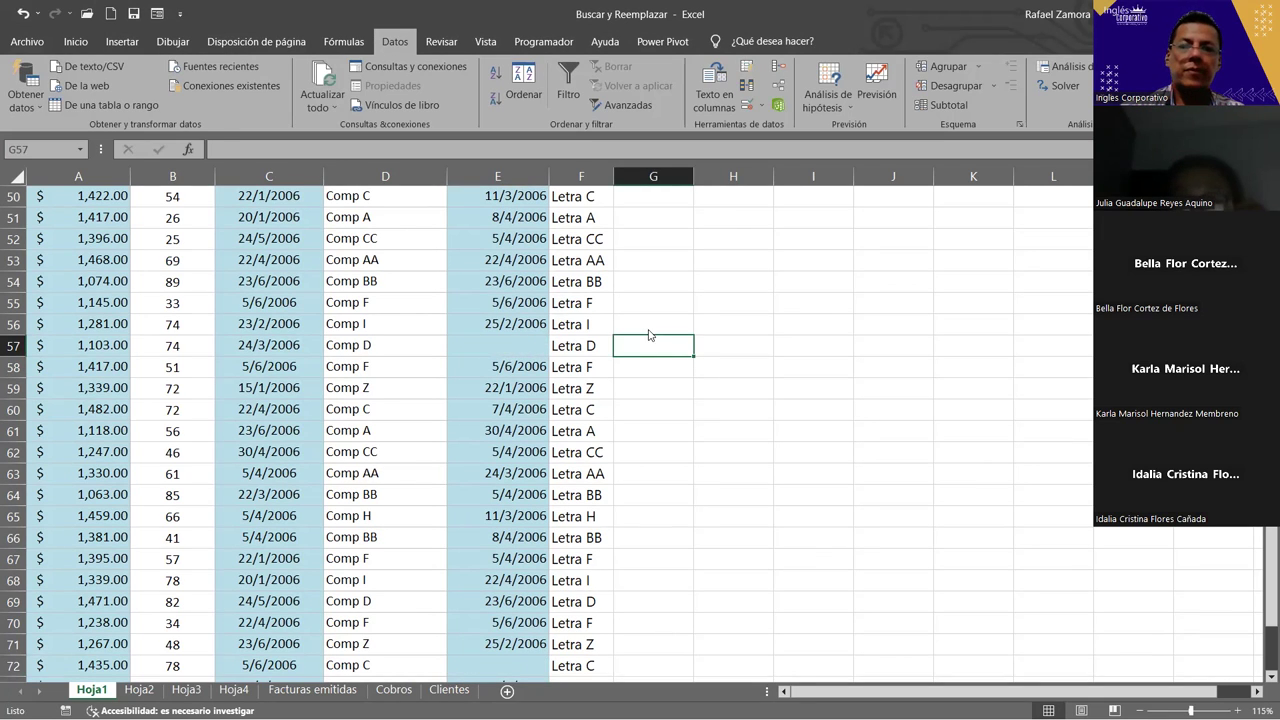
pyautogui.hotkey('ctrl', 'b')
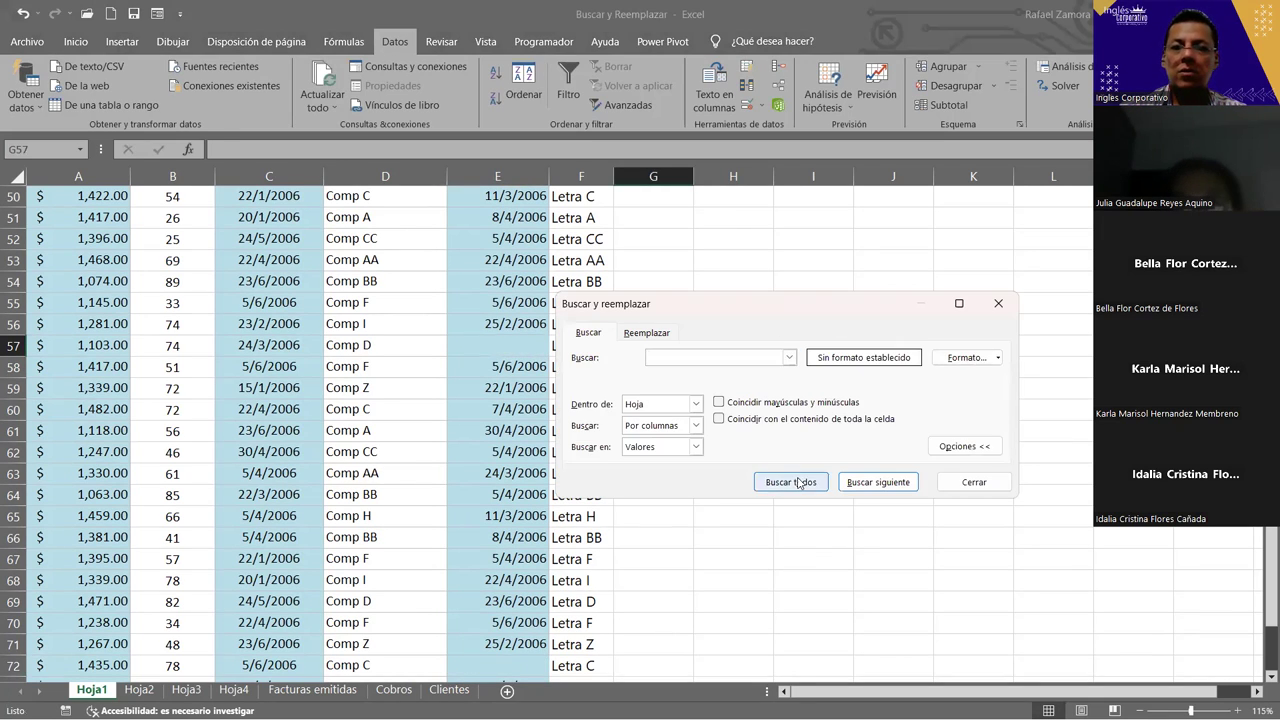
# Step: Find all eight blank FECHA DE ENVÍO cells and select them together on the sheet
pyautogui.click(790, 482)
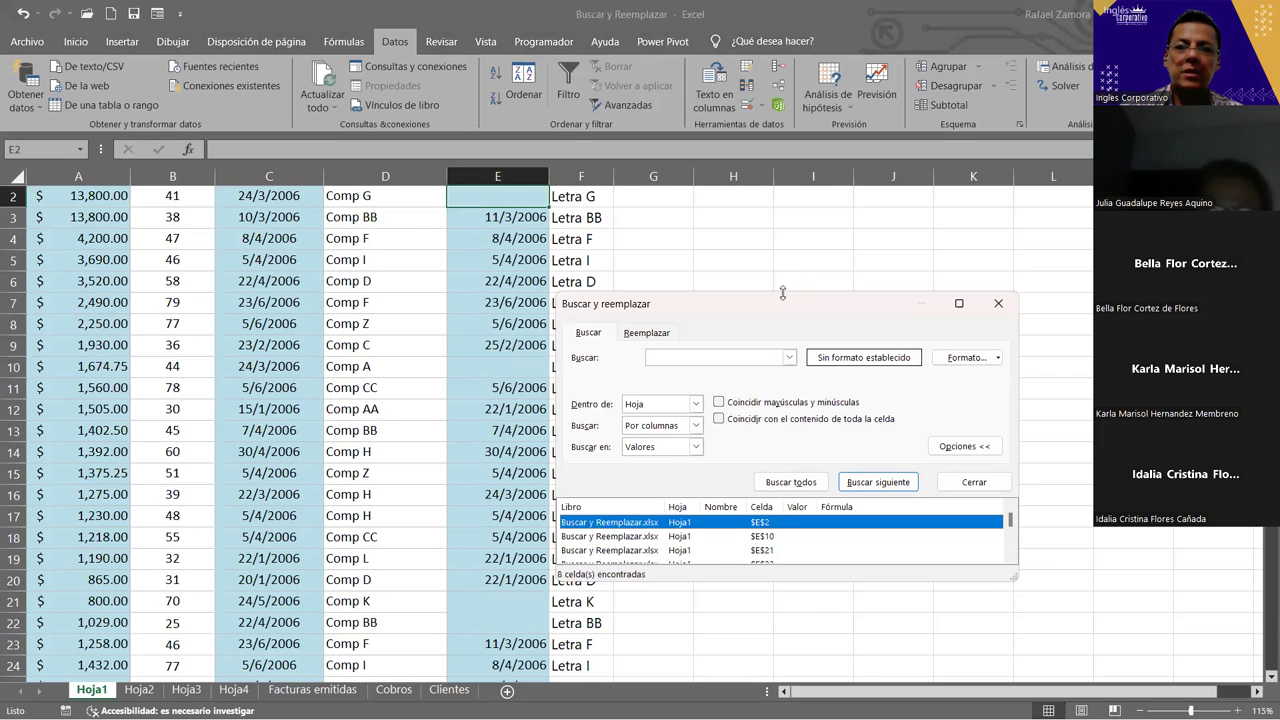
pyautogui.moveTo(783, 292); pyautogui.dragTo(783, 112)
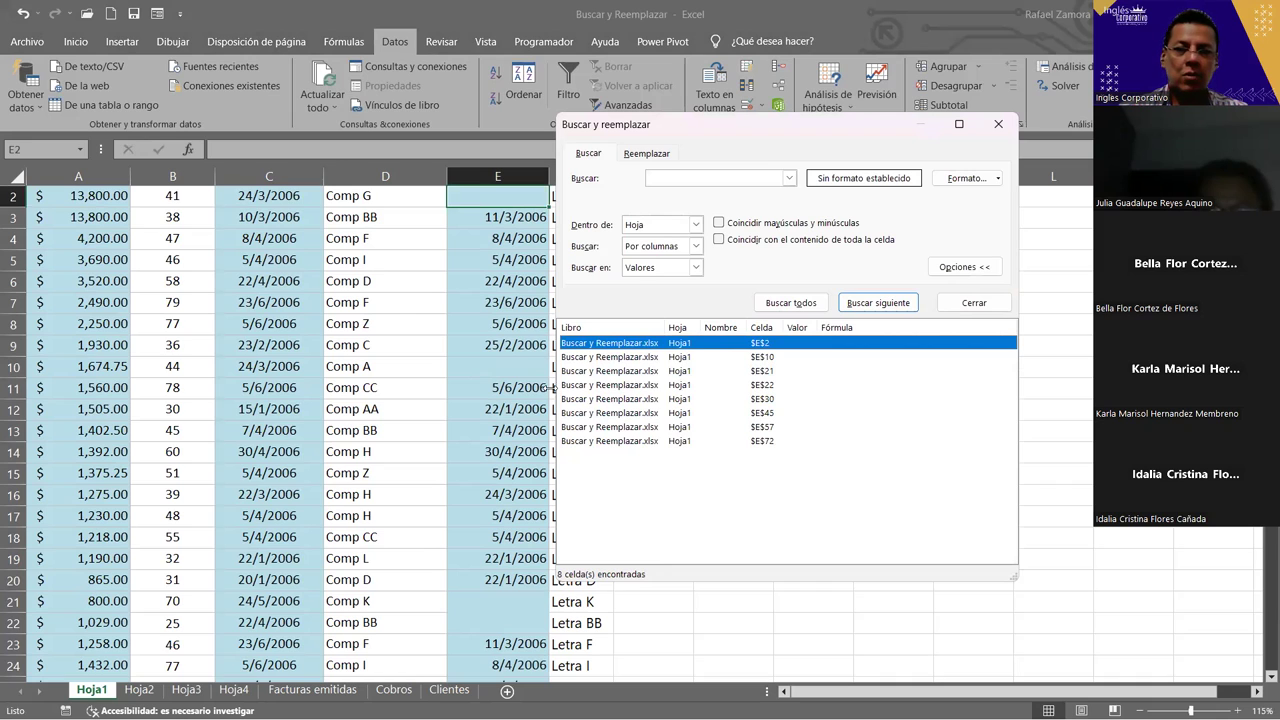
pyautogui.keyDown('shift'); pyautogui.click(657, 447); pyautogui.keyUp('shift')
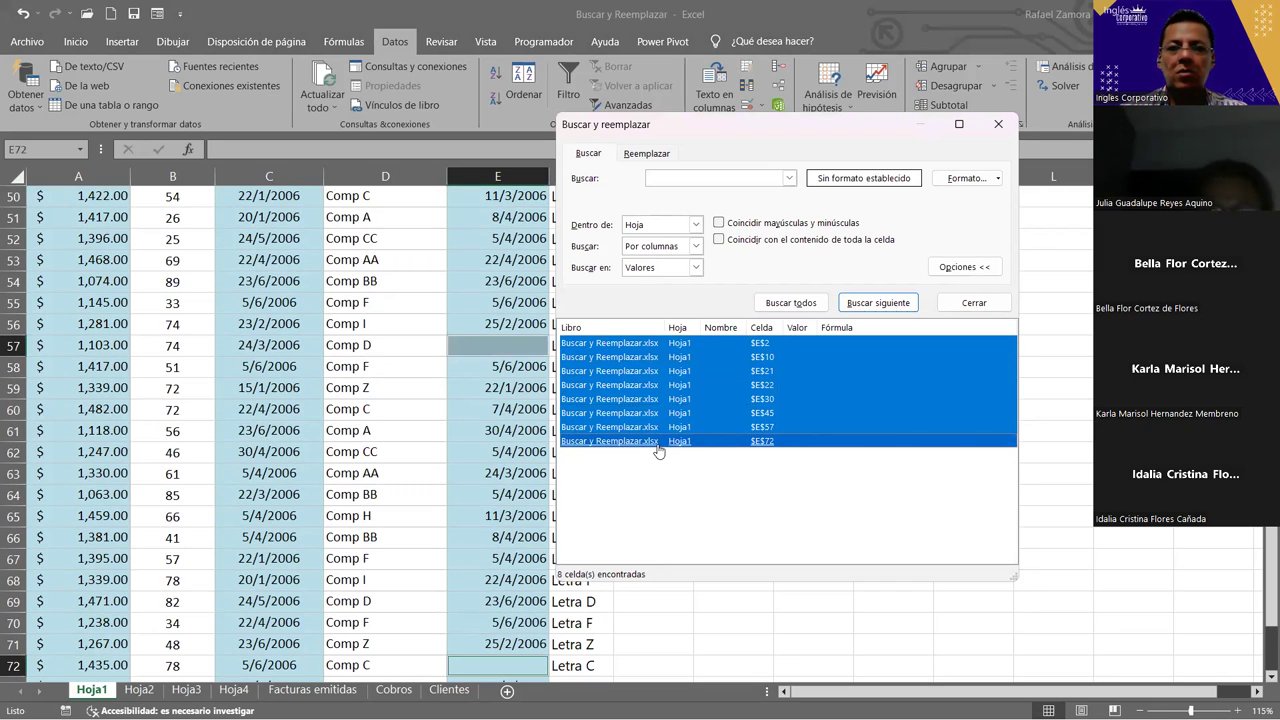
pyautogui.click(663, 344)
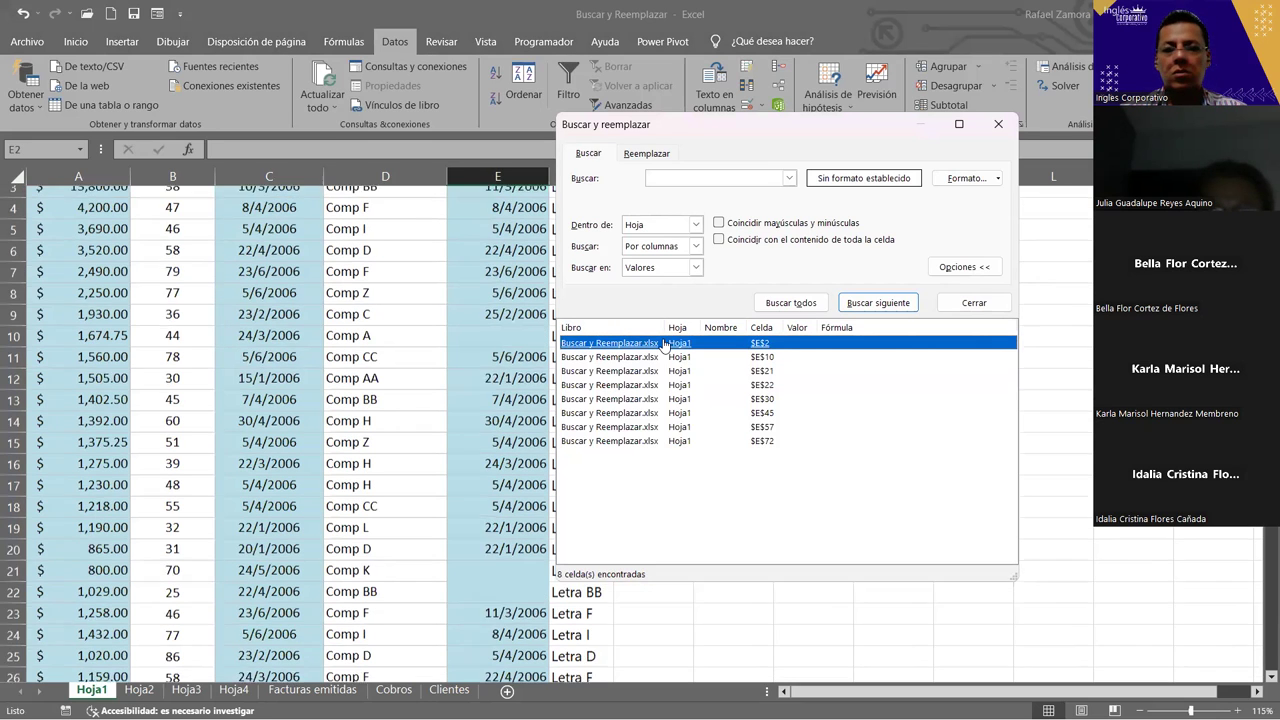
pyautogui.hotkey('ctrl', 'a')
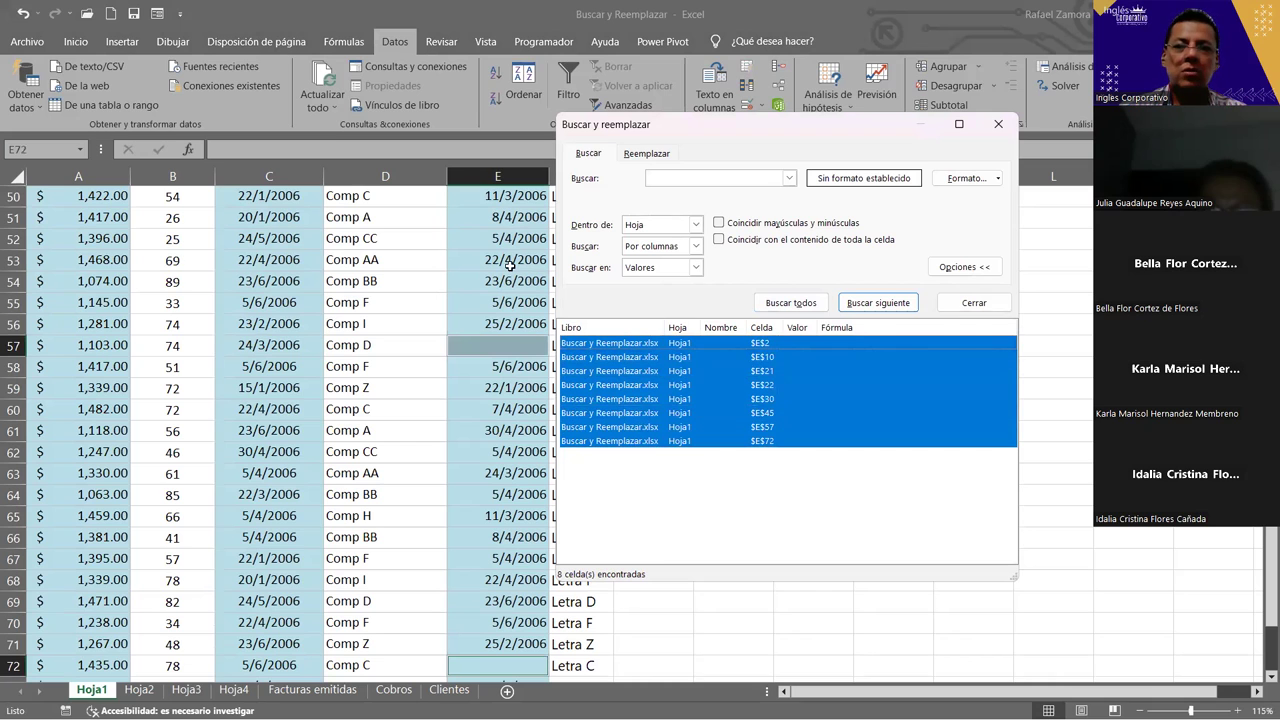
pyautogui.scroll(-3, 466, 437)
pyautogui.scroll(-3, 462, 455)
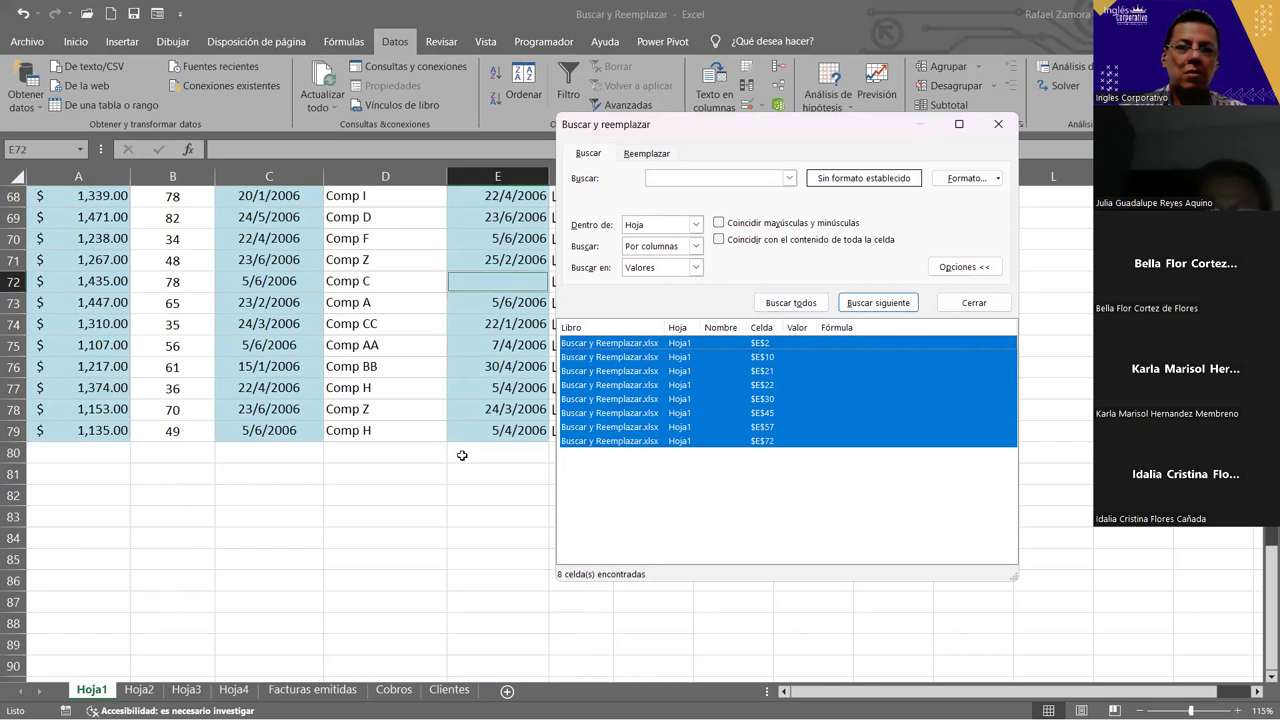
pyautogui.scroll(5, 462, 455)
pyautogui.scroll(4, 465, 452)
pyautogui.scroll(5, 466, 451)
pyautogui.scroll(4, 480, 438)
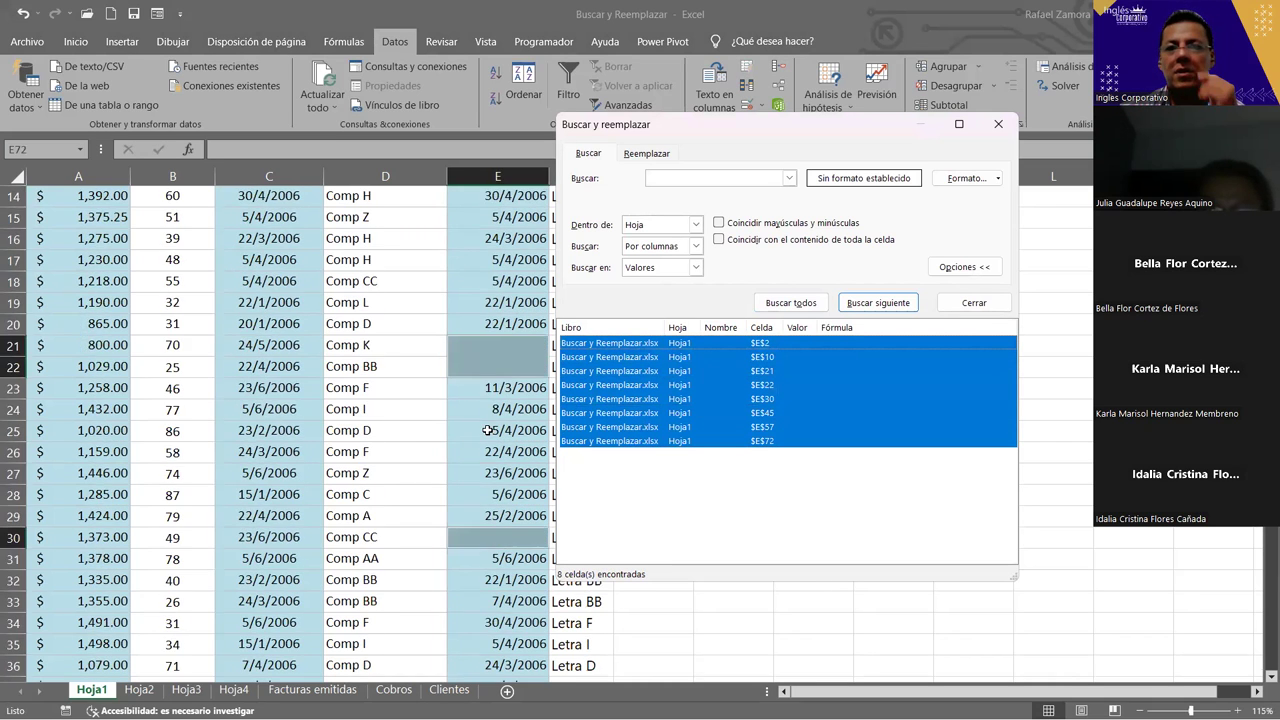
pyautogui.scroll(-5, 487, 430)
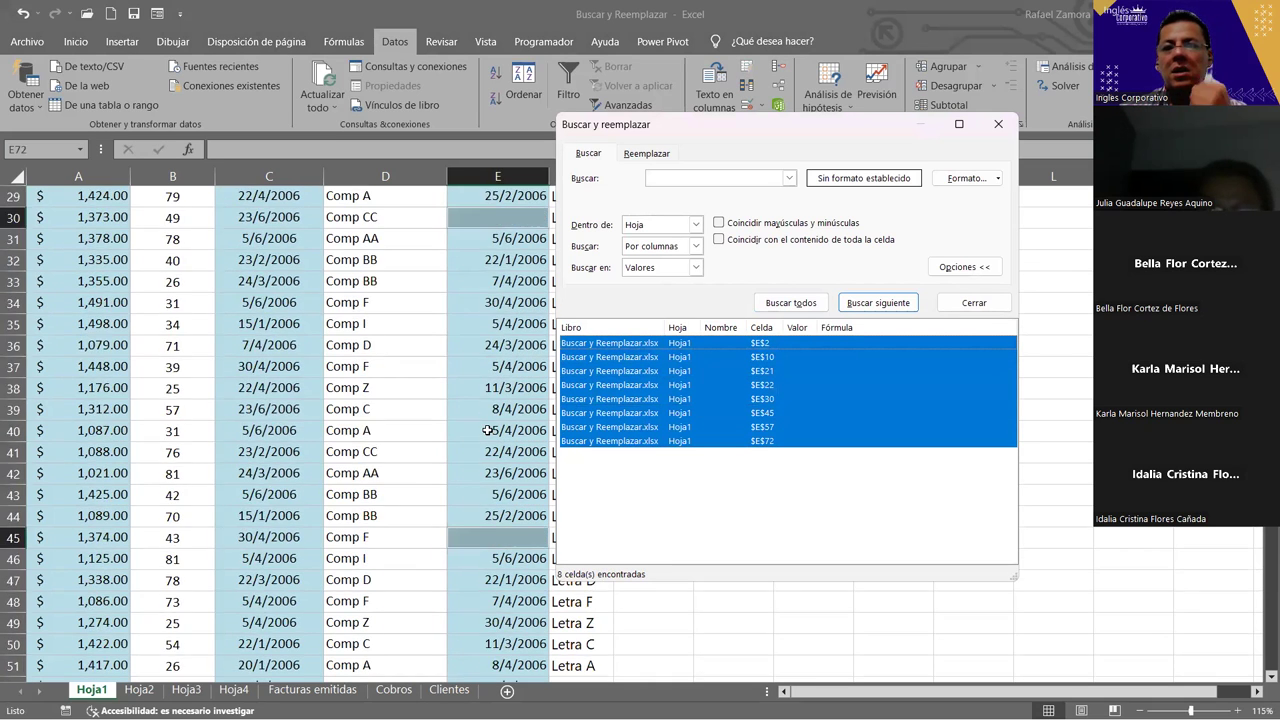
pyautogui.click(970, 304)
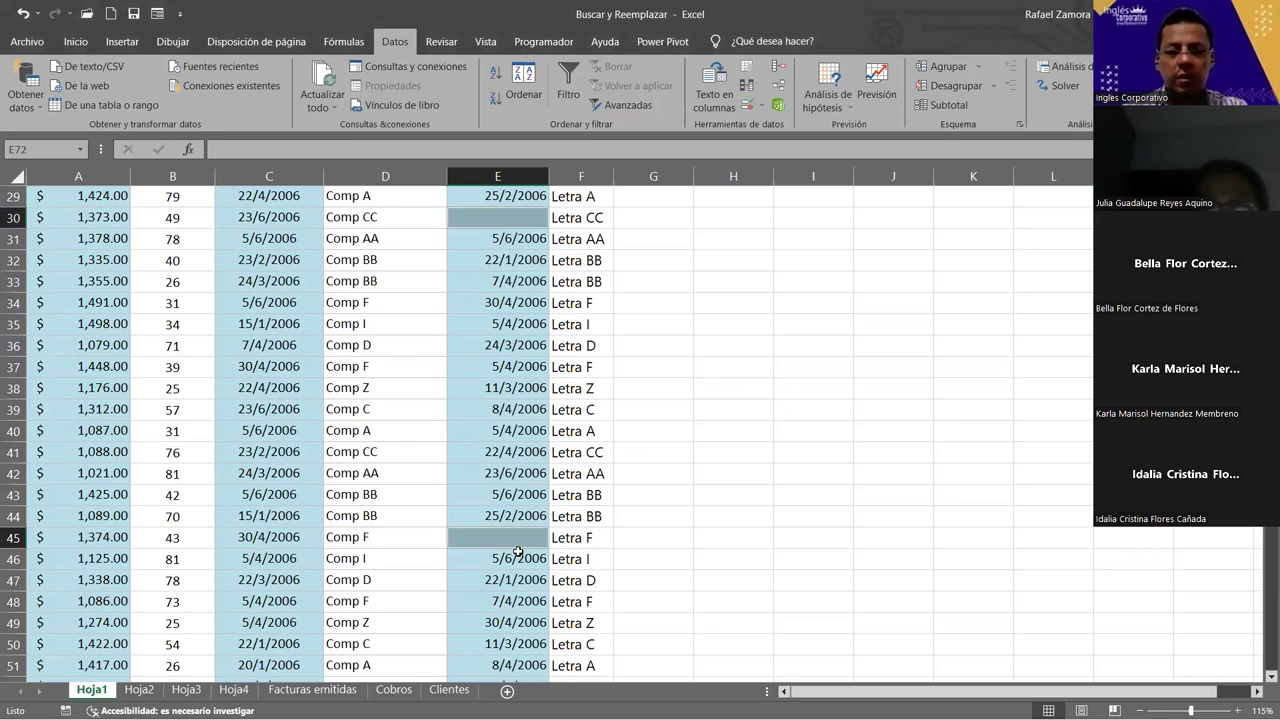
# Step: Fill all eight selected cells with 'Celda vacia' at once using Ctrl+Enter
pyautogui.write('Cel')
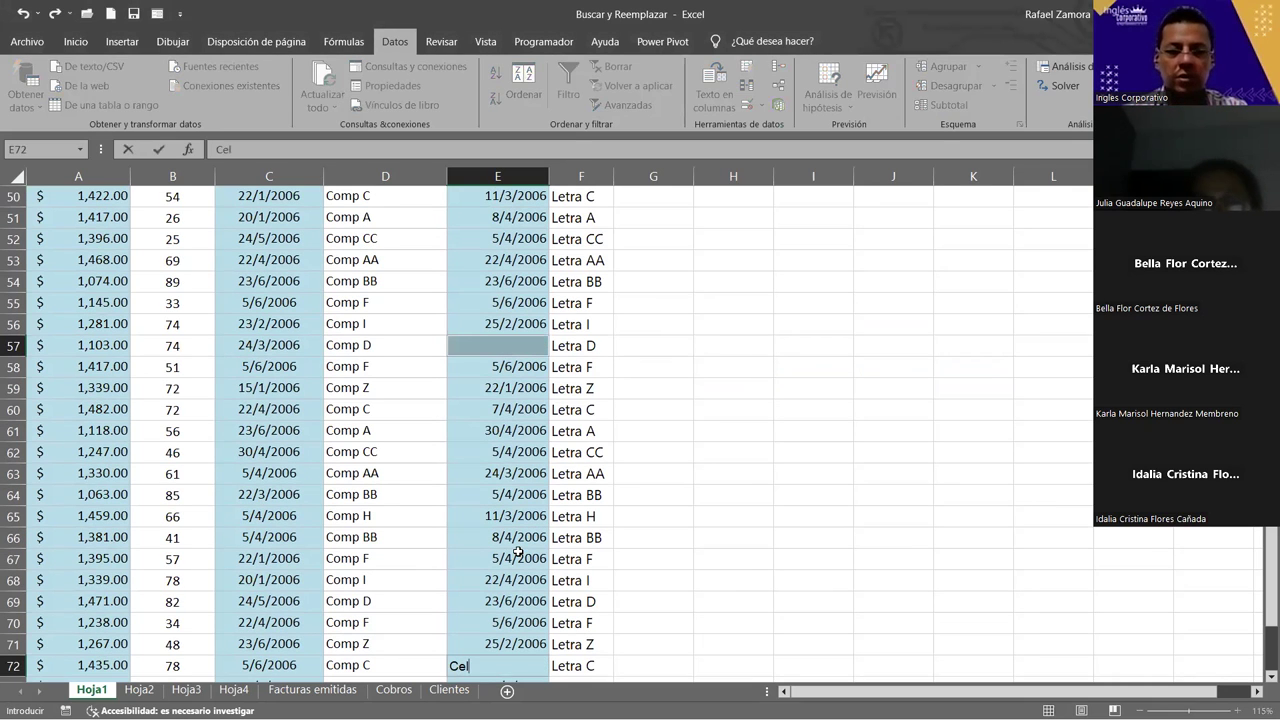
pyautogui.write('da')
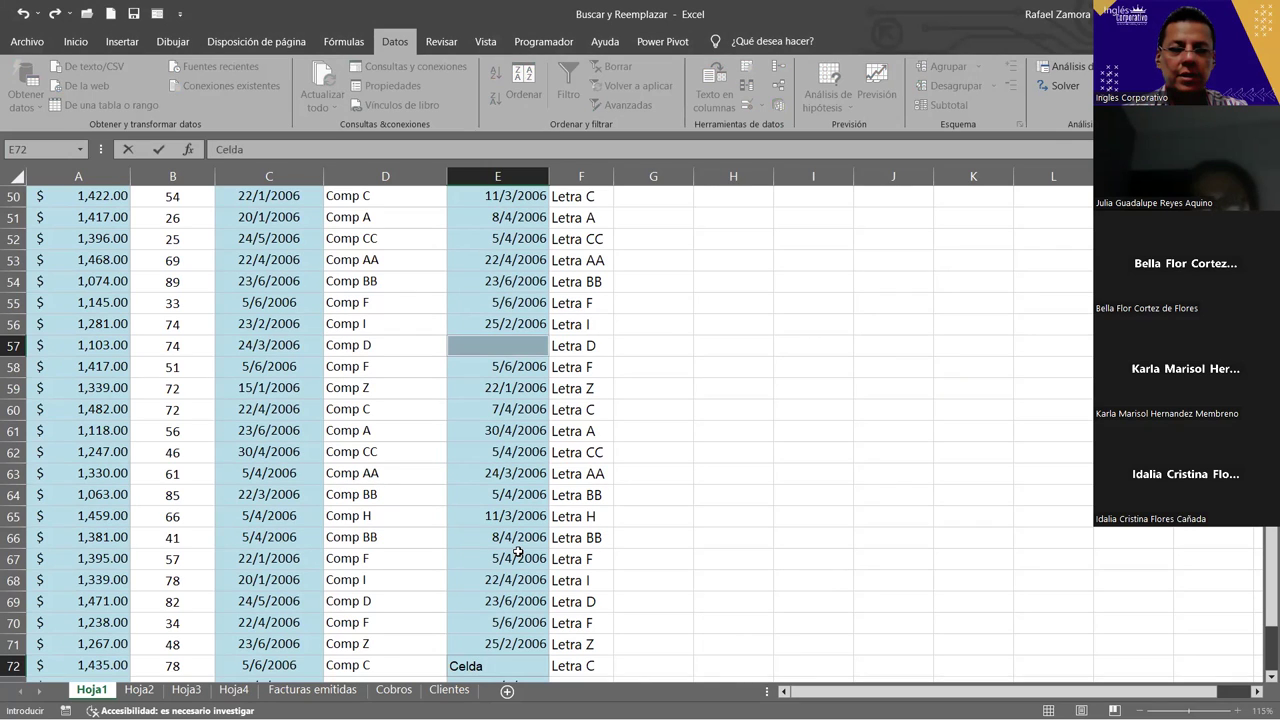
pyautogui.write(' vac[ia')
pyautogui.press('BackSpace')
pyautogui.press('BackSpace')
pyautogui.press('BackSpace')
pyautogui.write('ia')
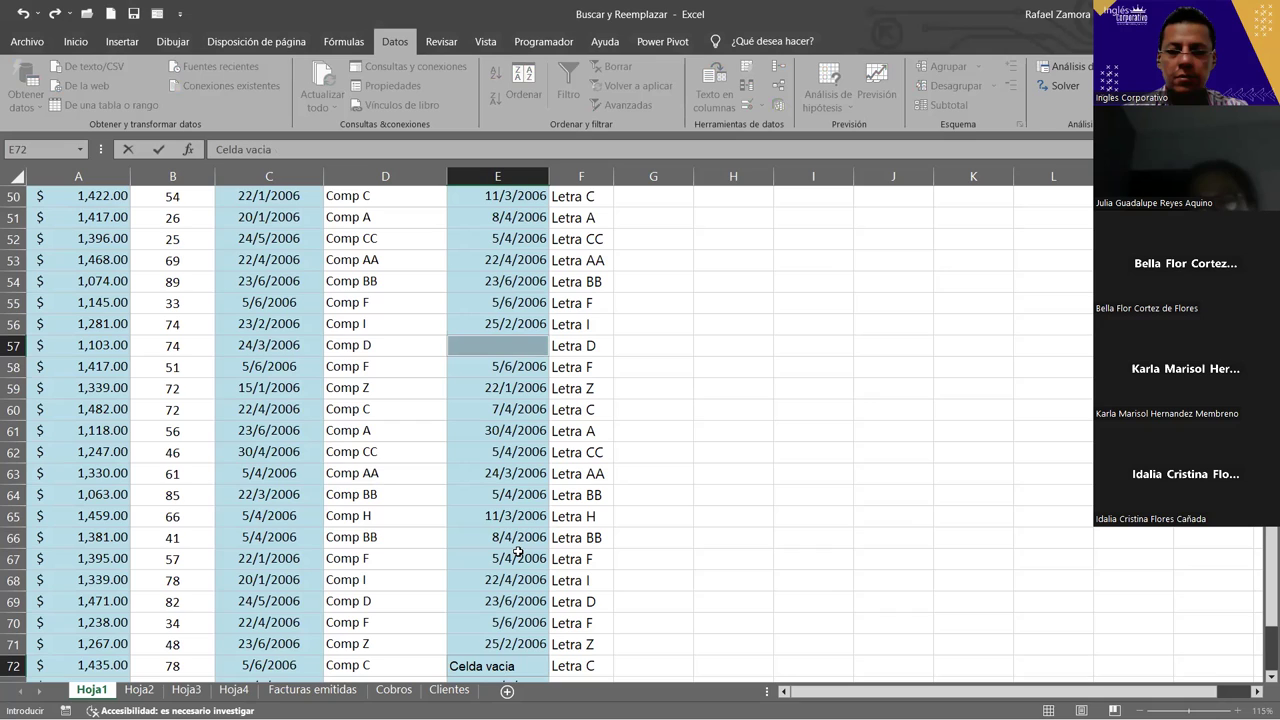
pyautogui.hotkey('ctrl', 'Return')
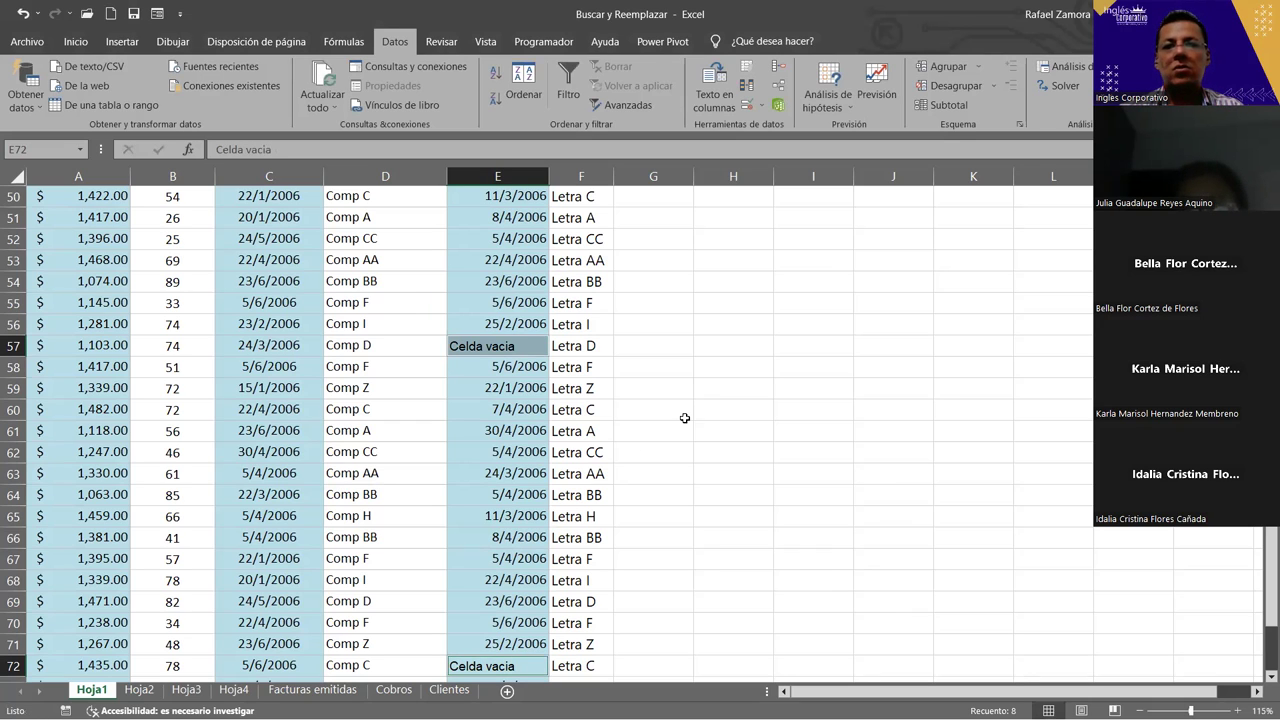
pyautogui.scroll(4, 684, 418)
pyautogui.scroll(4, 629, 414)
pyautogui.scroll(8, 620, 397)
pyautogui.click(824, 327)
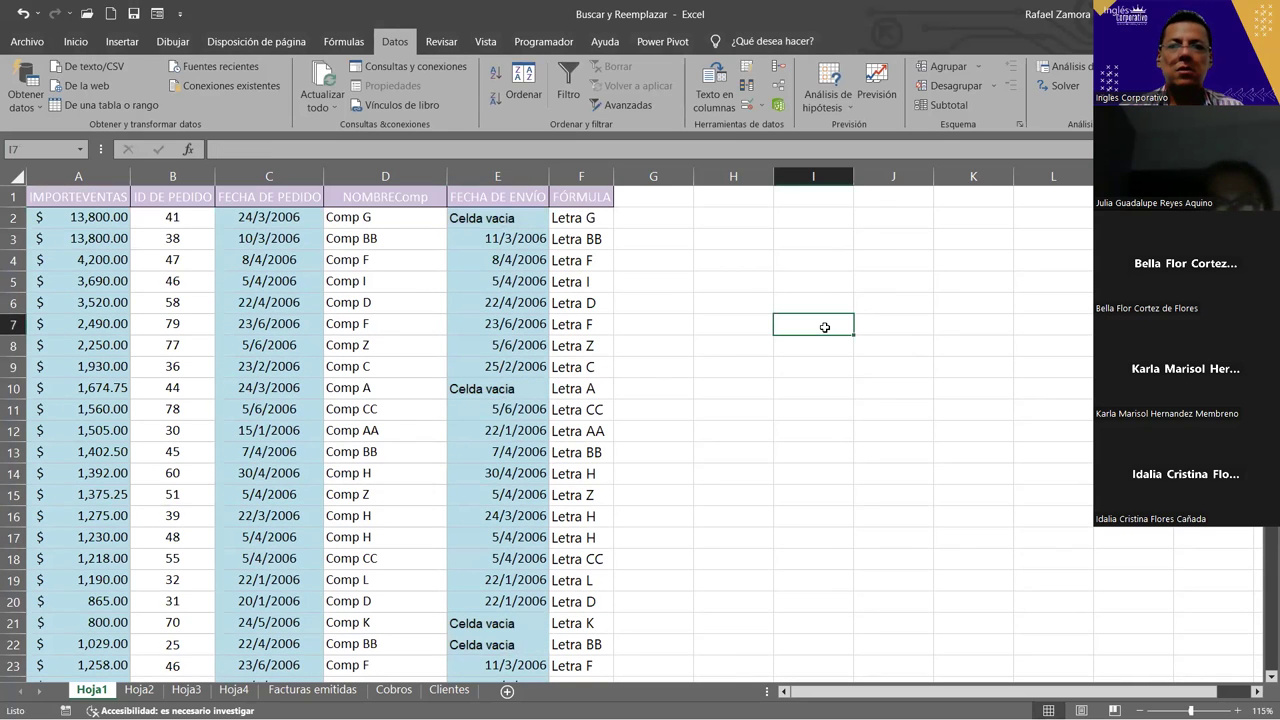
pyautogui.click(540, 300)
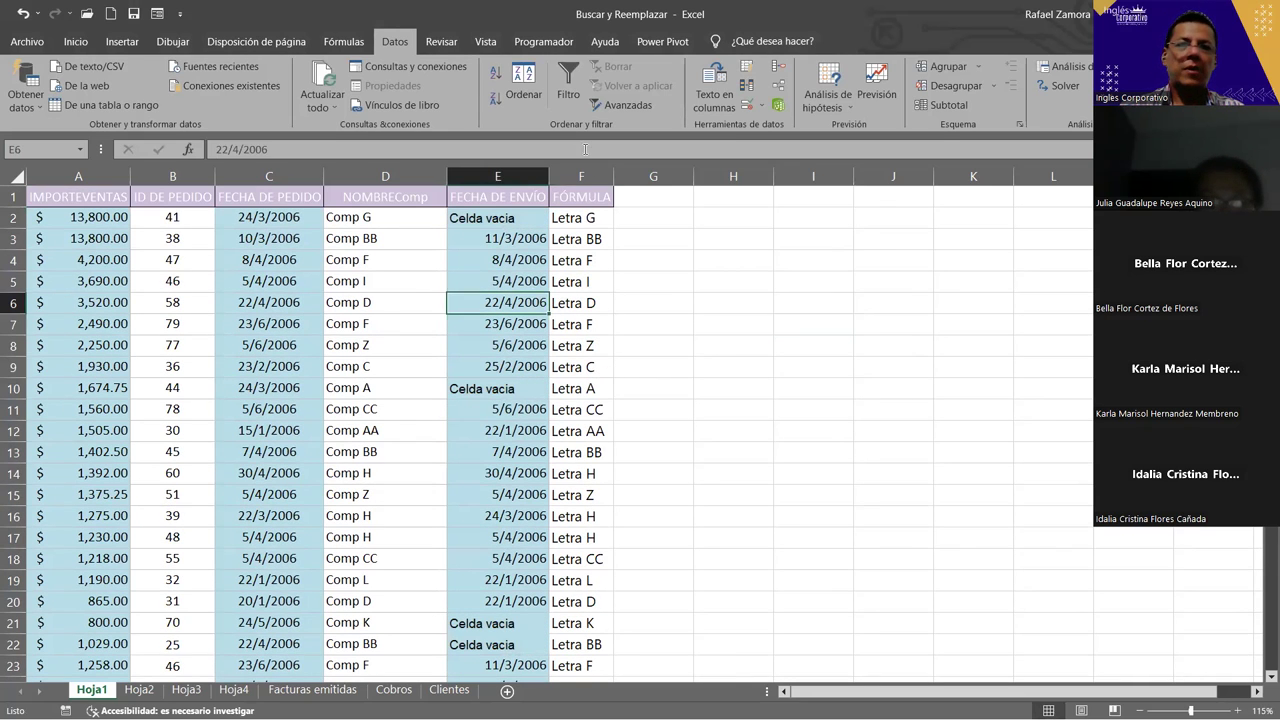
pyautogui.click(568, 85)
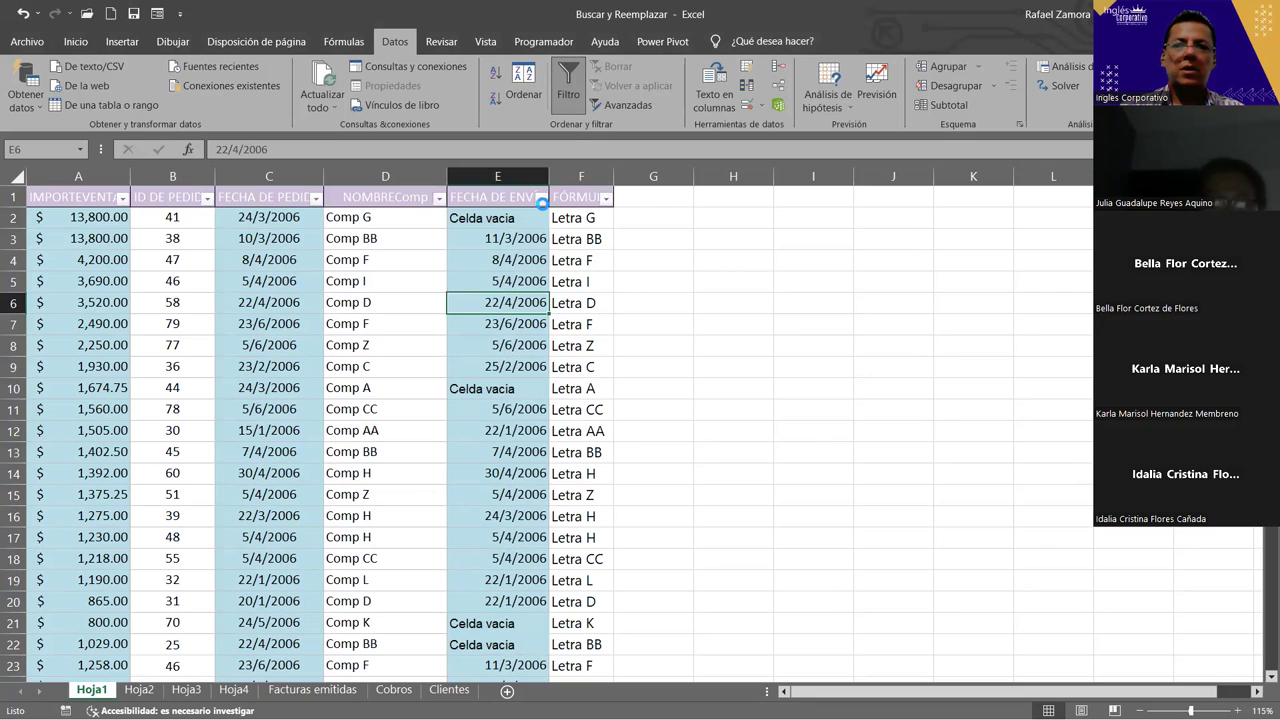
pyautogui.click(541, 198)
pyautogui.click(364, 389)
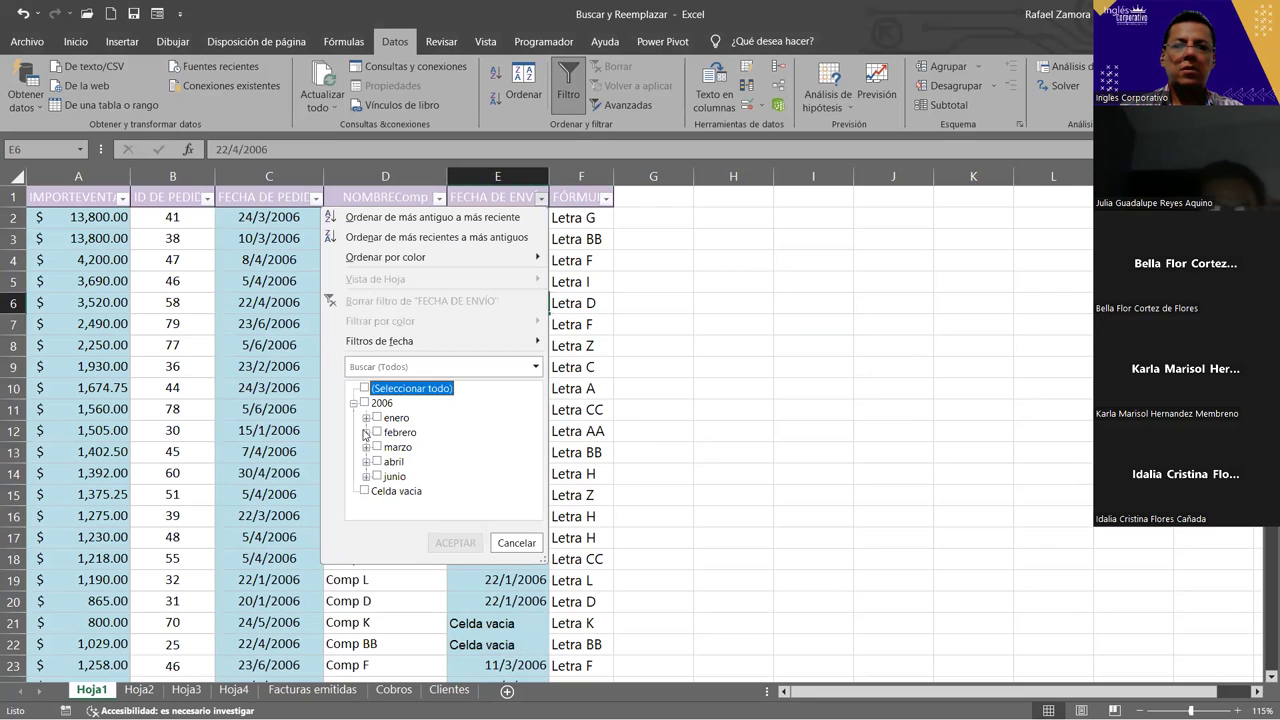
pyautogui.click(365, 491)
pyautogui.click(453, 543)
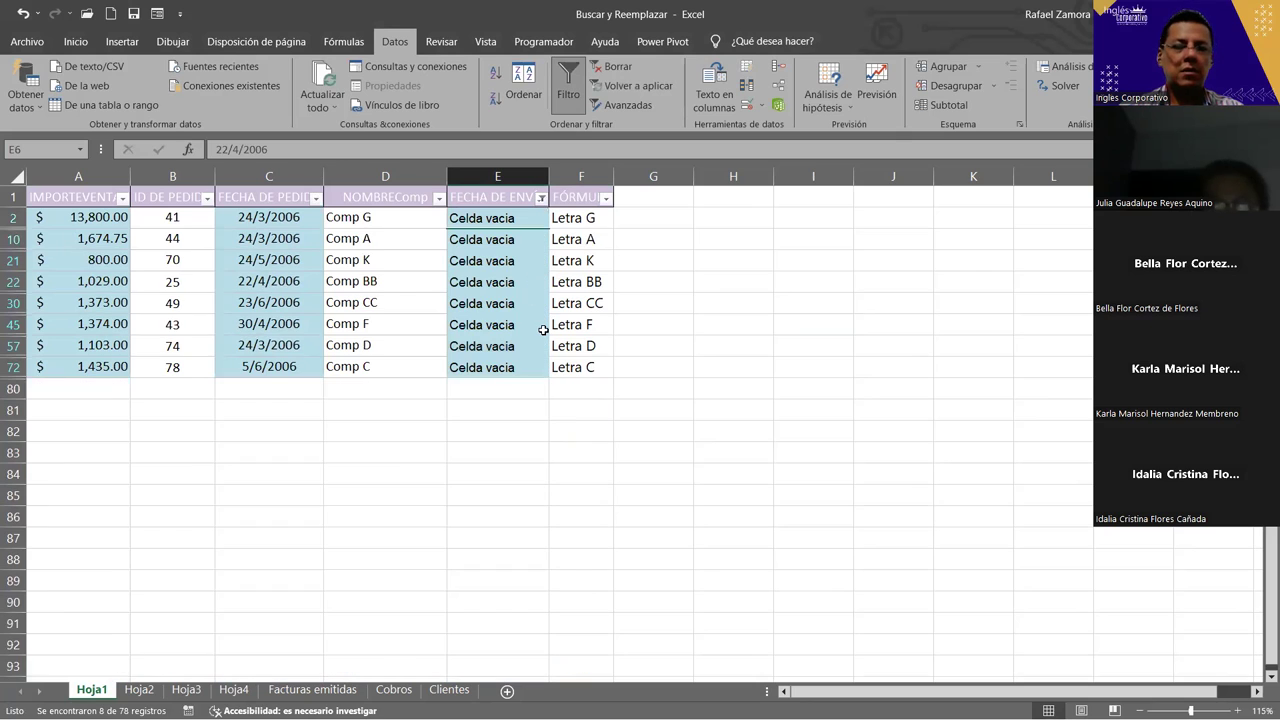
pyautogui.click(612, 66)
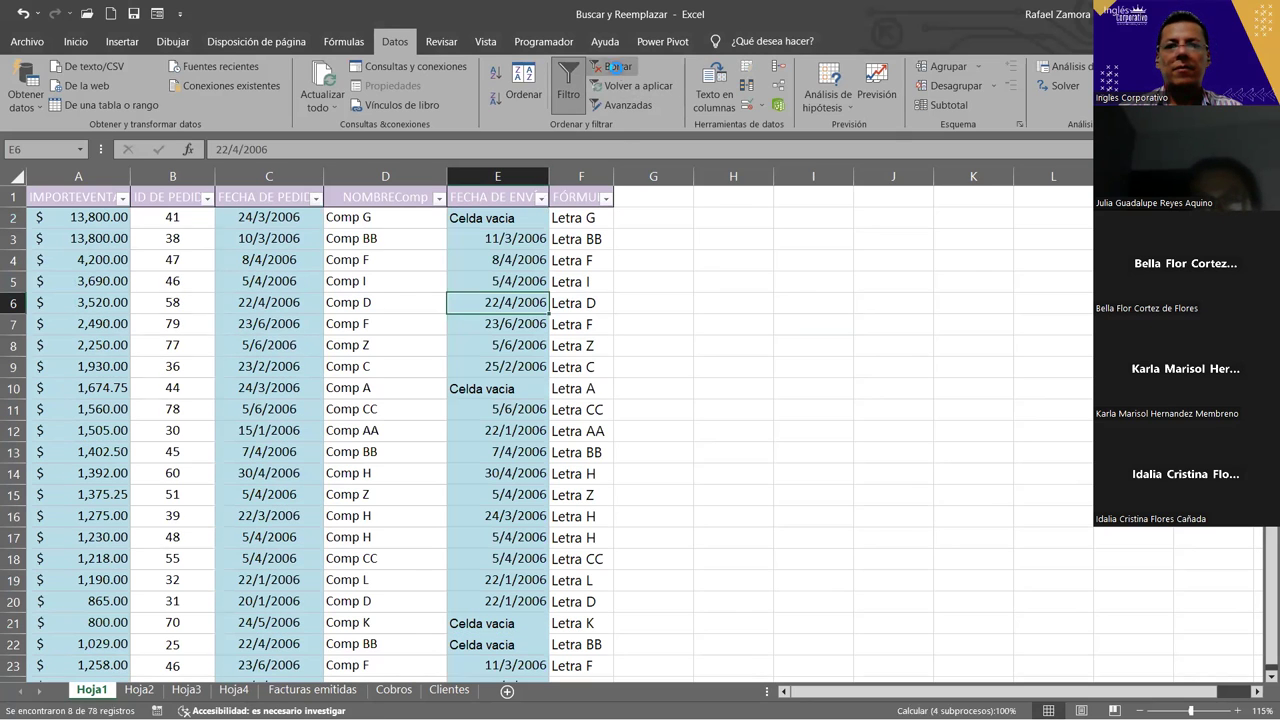
pyautogui.click(729, 349)
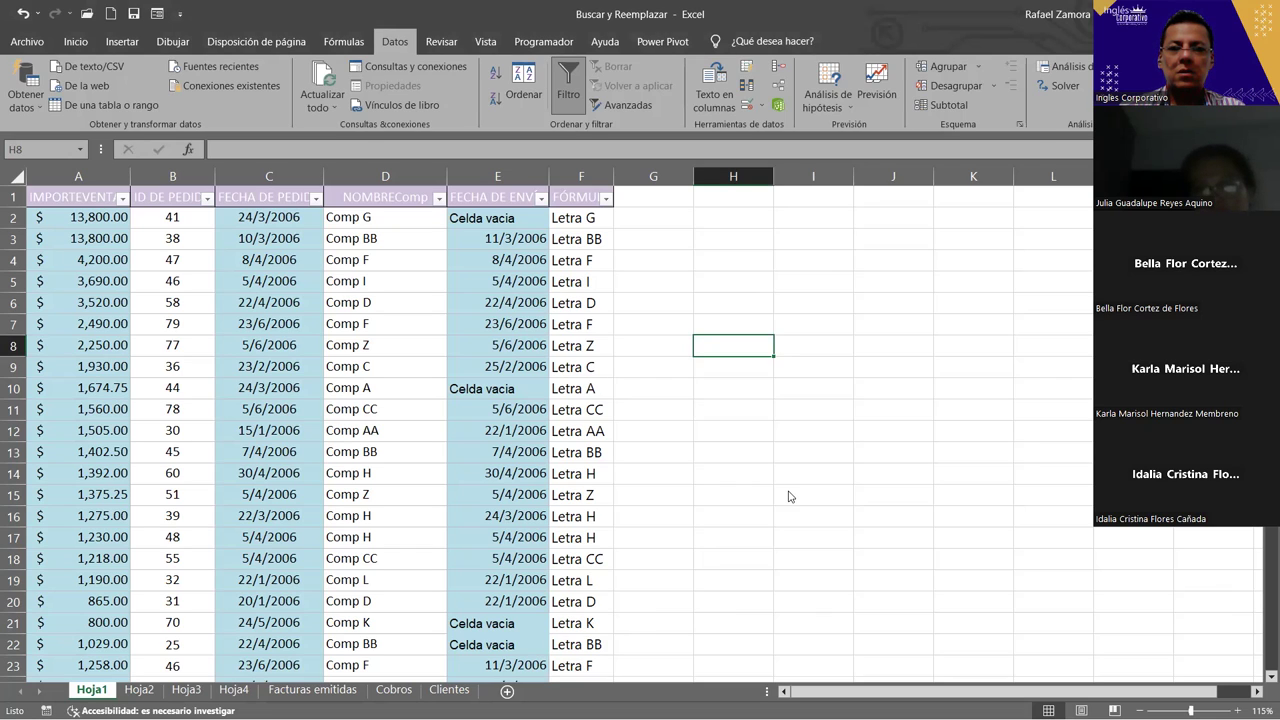
pyautogui.hotkey('ctrl', 'b')
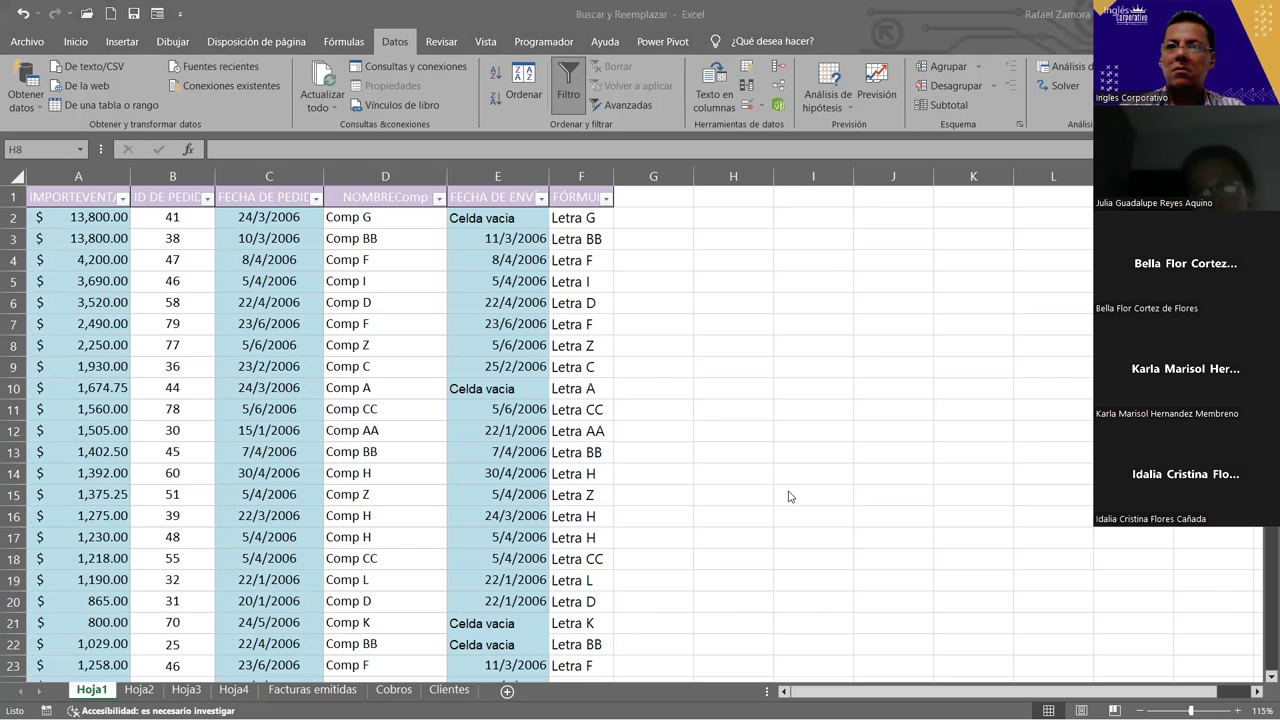
pyautogui.click(803, 390)
pyautogui.click(737, 300)
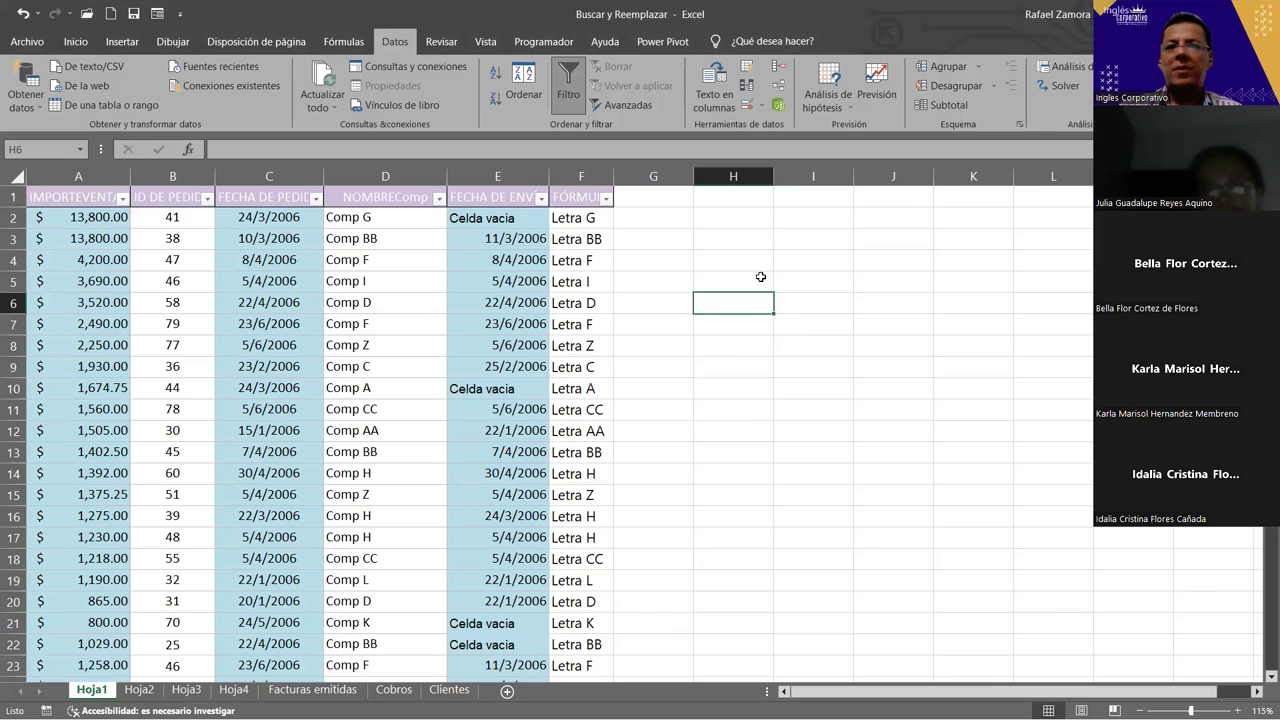
pyautogui.click(568, 80)
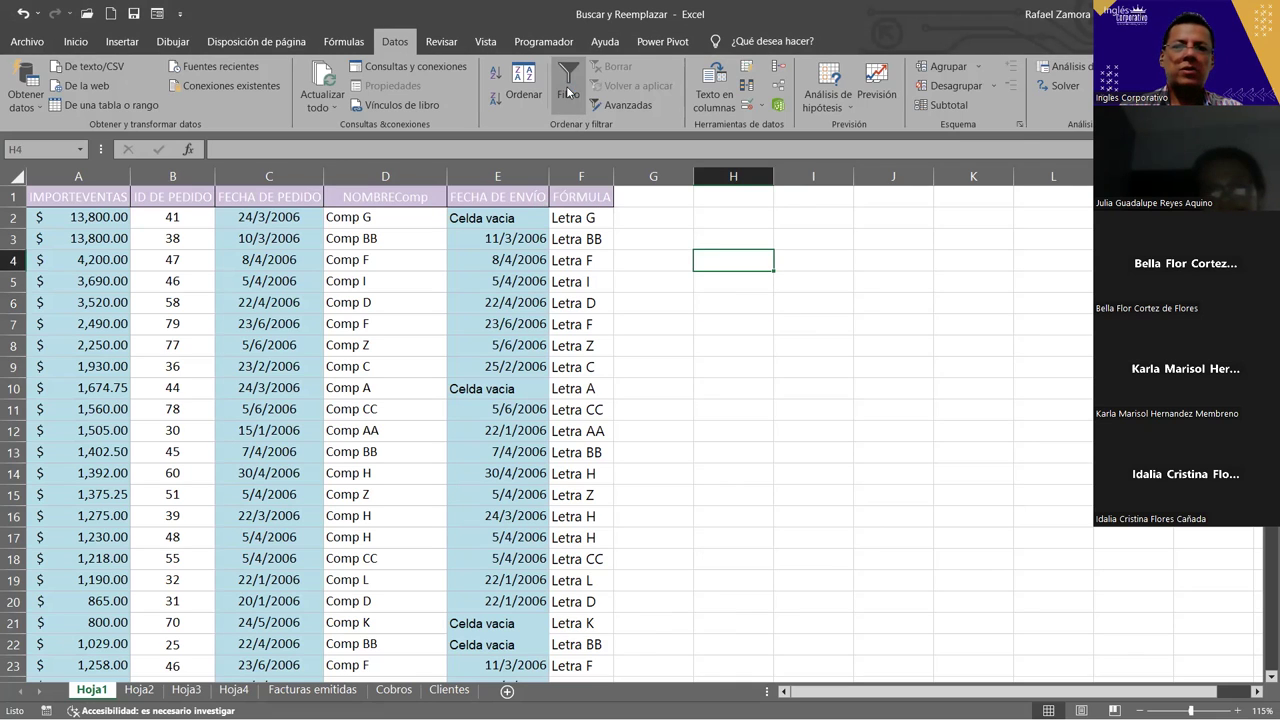
pyautogui.click(722, 318)
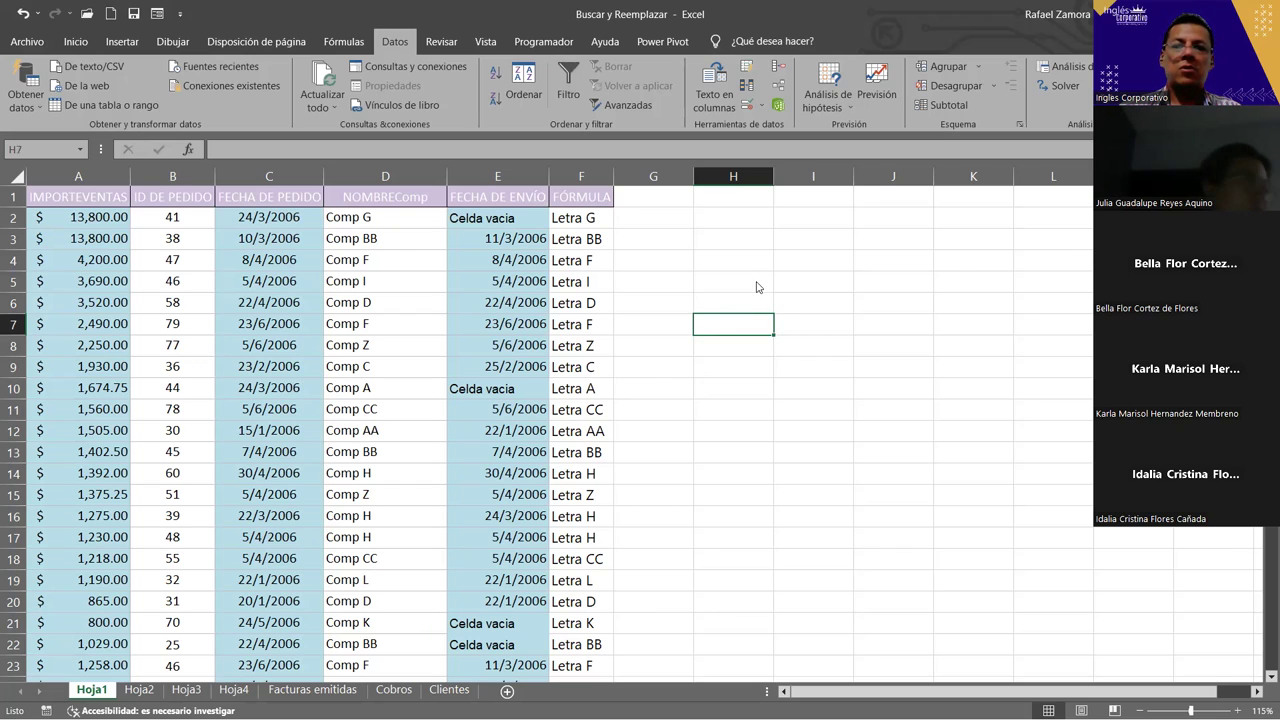
# Step: Search for 'comp' within the whole workbook and list all 117 matching cells
pyautogui.hotkey('ctrl', 'b')
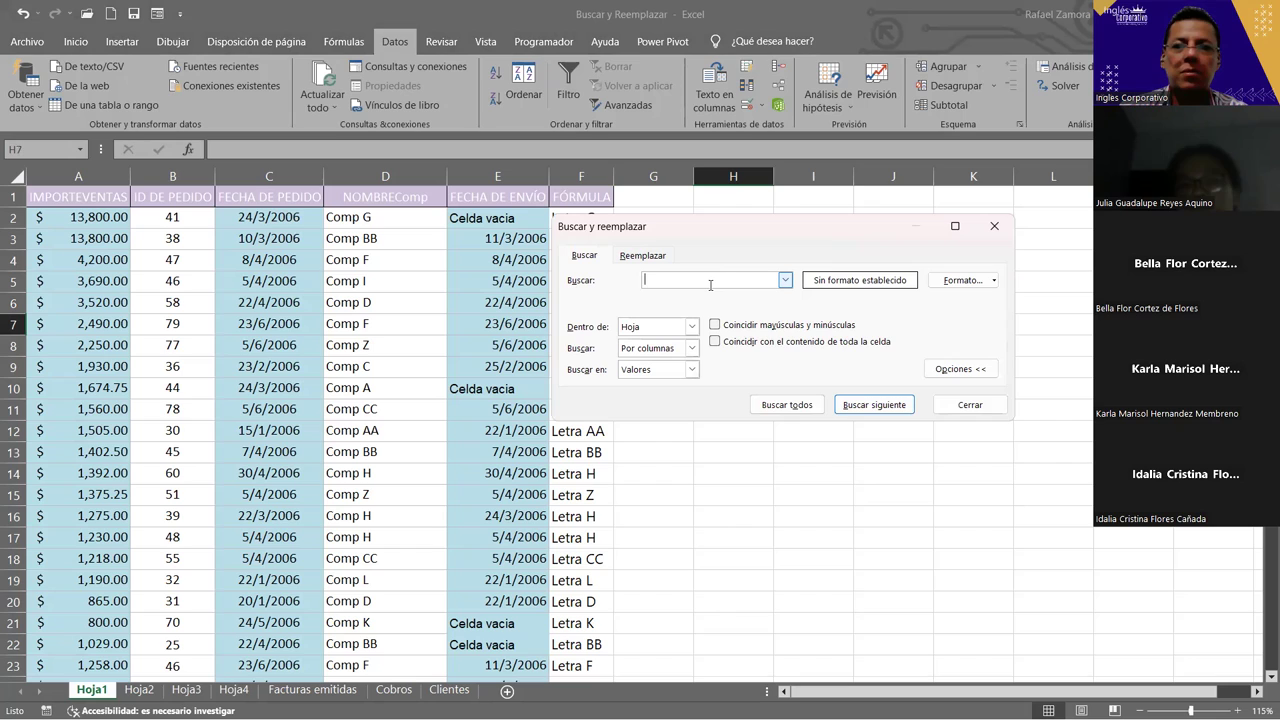
pyautogui.write('comp')
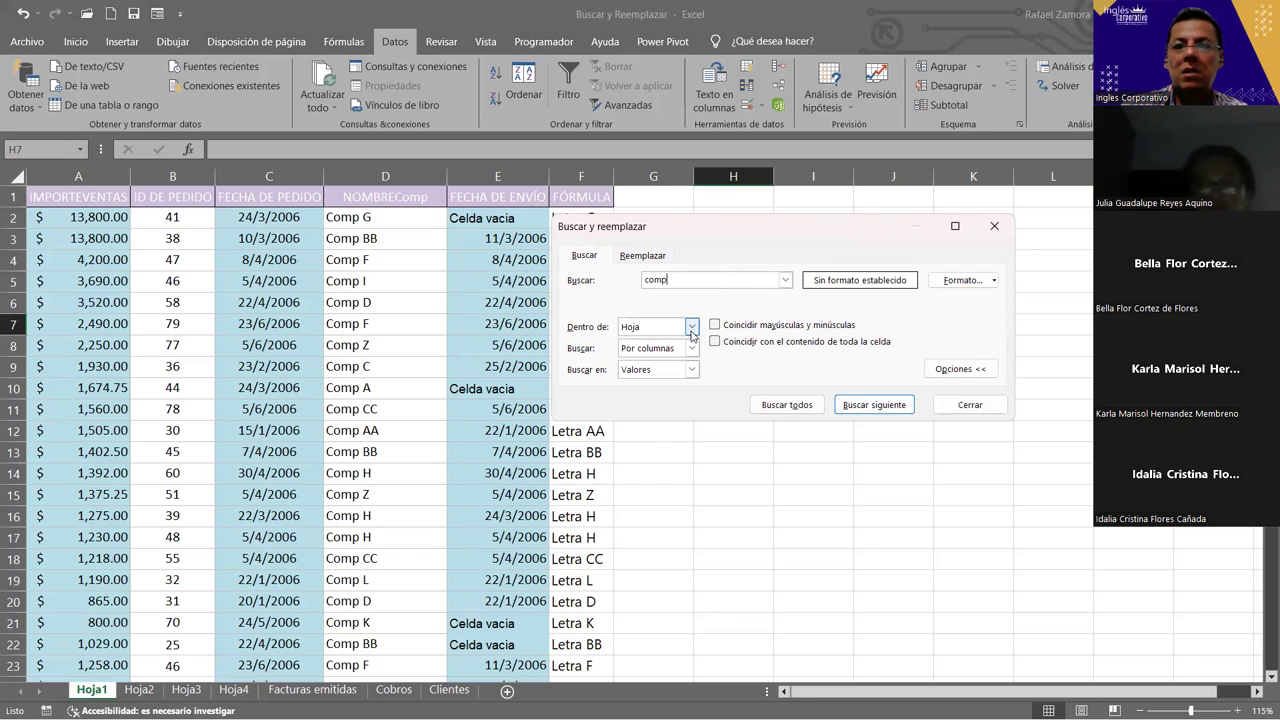
pyautogui.click(802, 406)
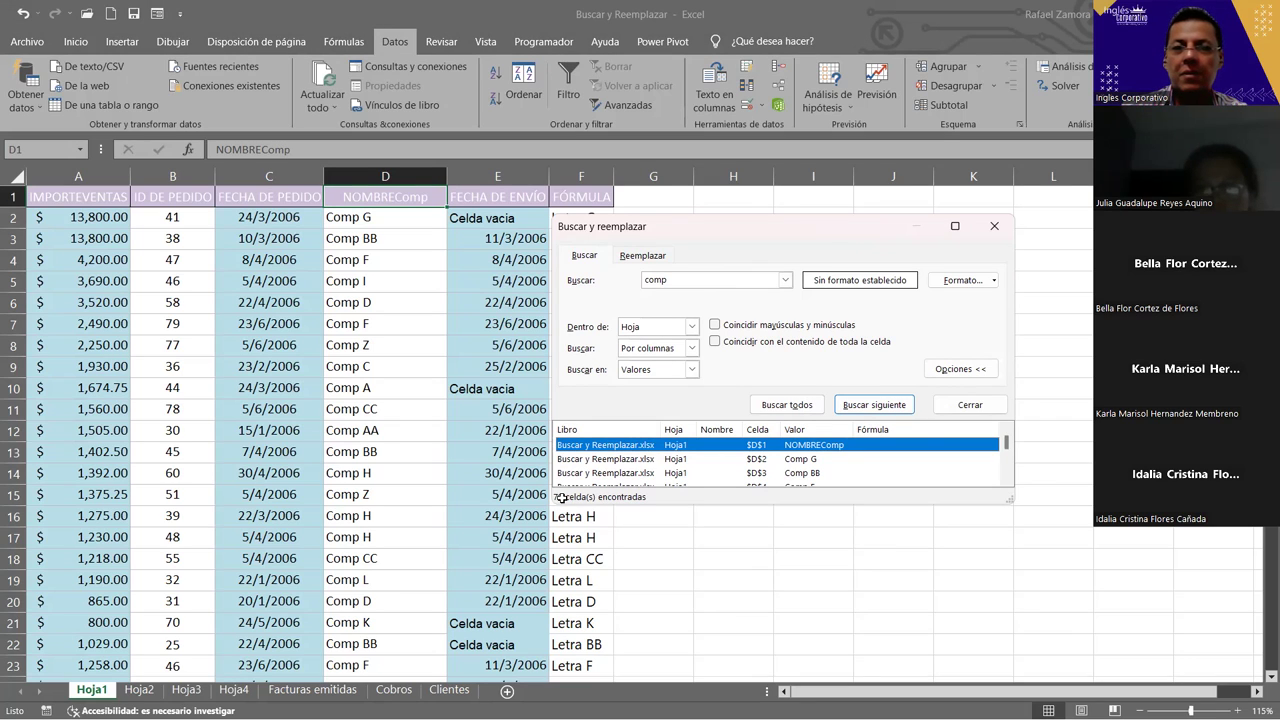
pyautogui.click(690, 328)
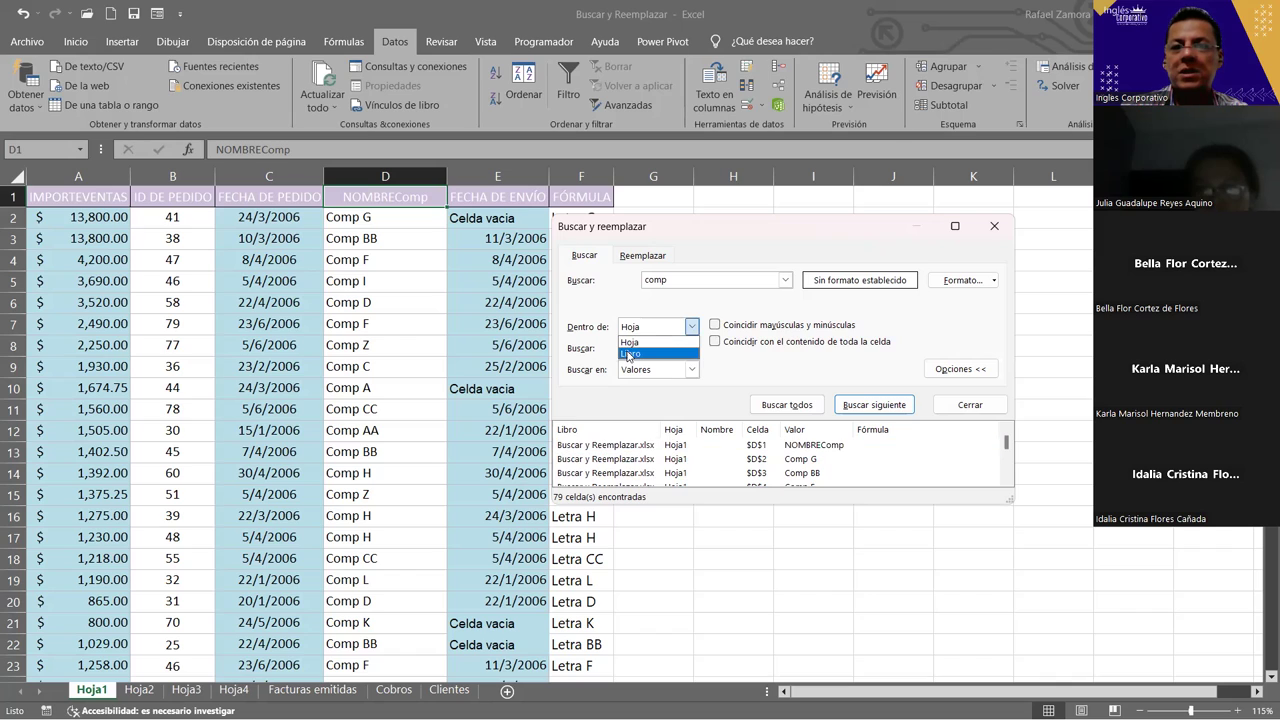
pyautogui.click(628, 354)
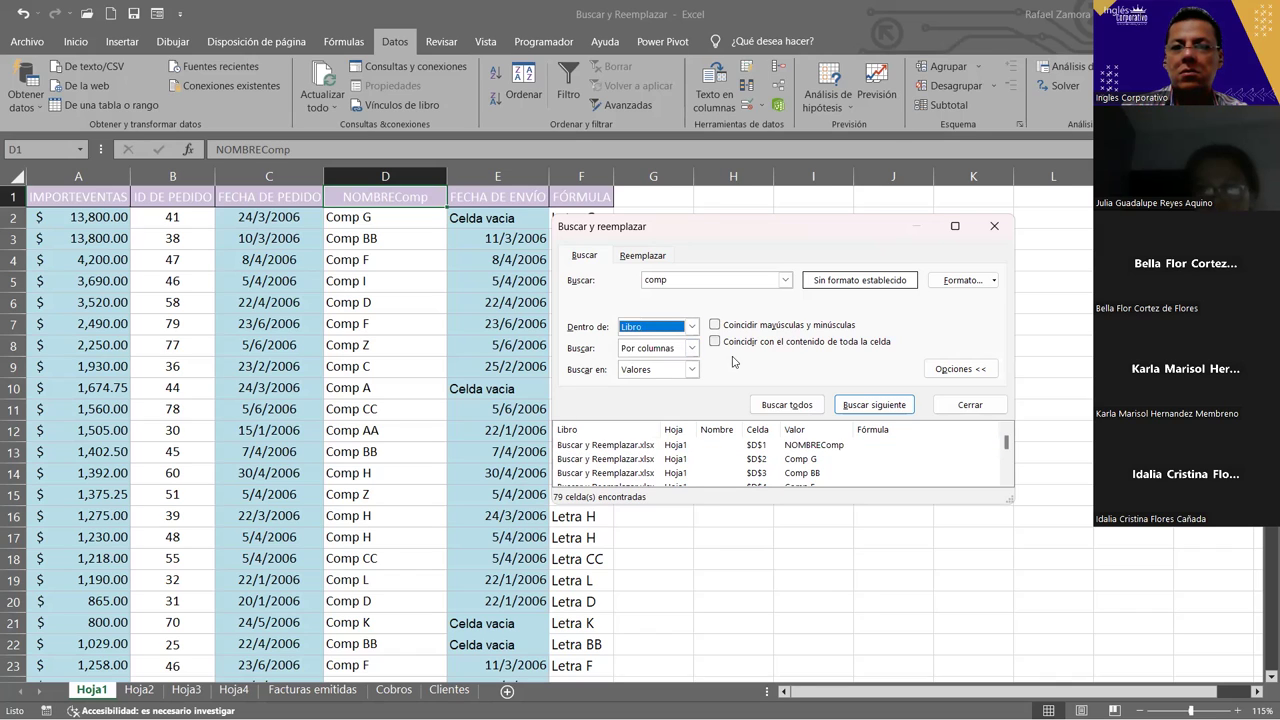
pyautogui.click(791, 405)
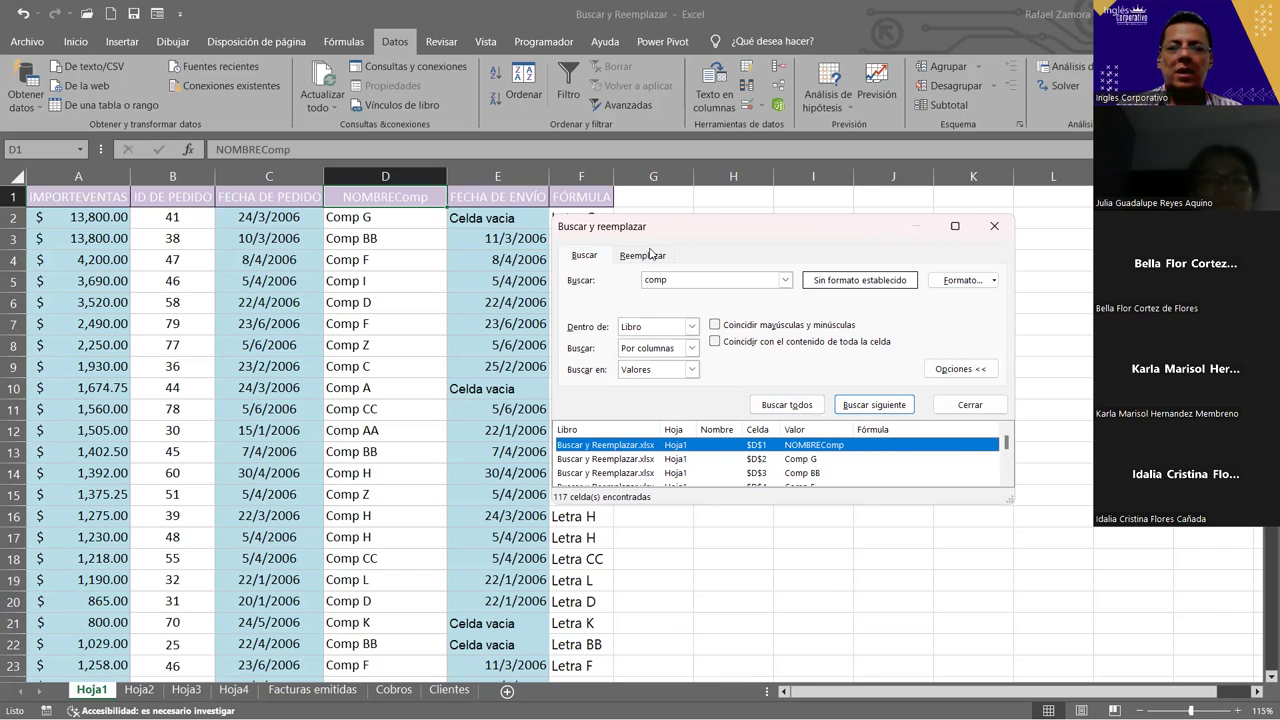
# Step: Replace all 117 'comp' matches with 'Compañía', looking in formulas, and dismiss the count
pyautogui.click(648, 255)
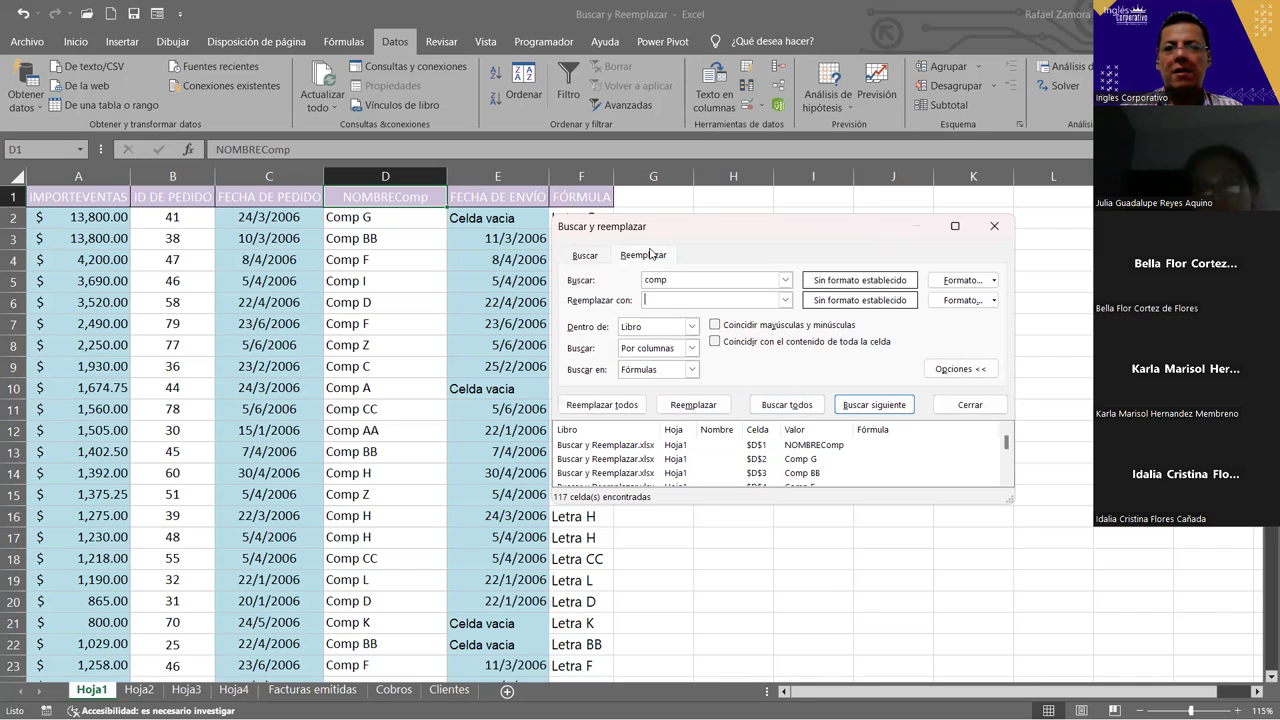
pyautogui.click(701, 284)
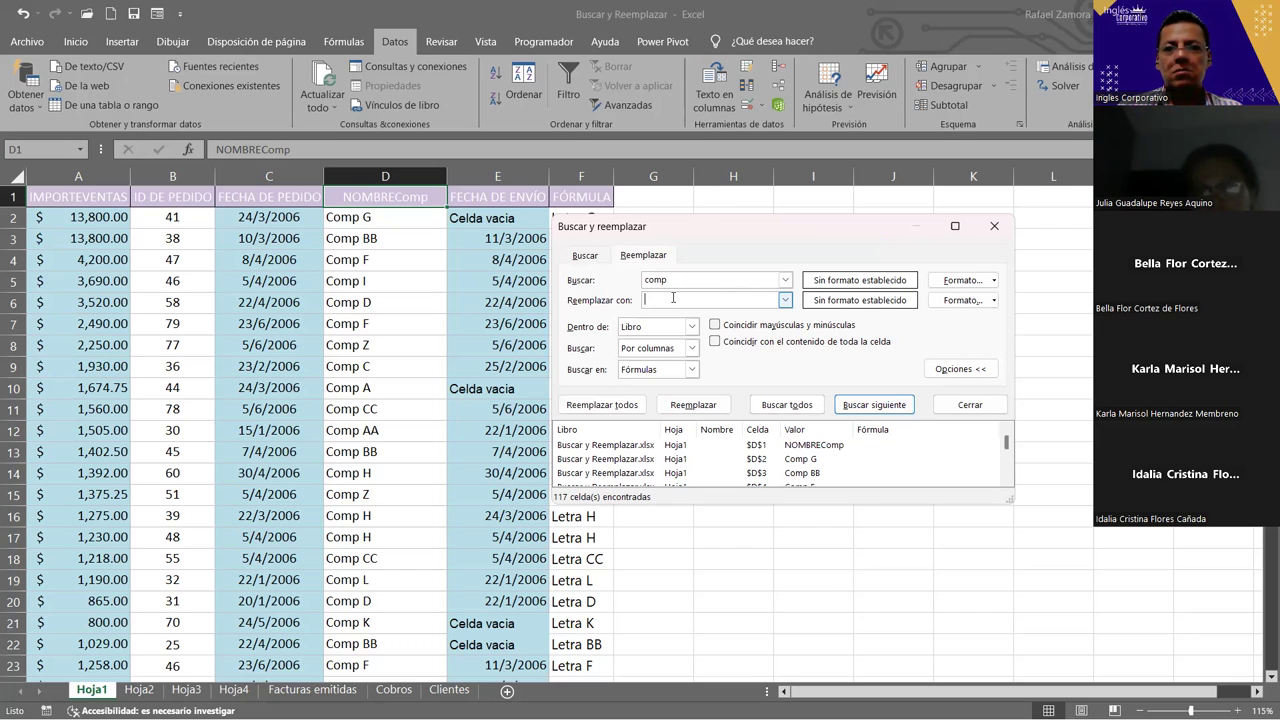
pyautogui.write('Com')
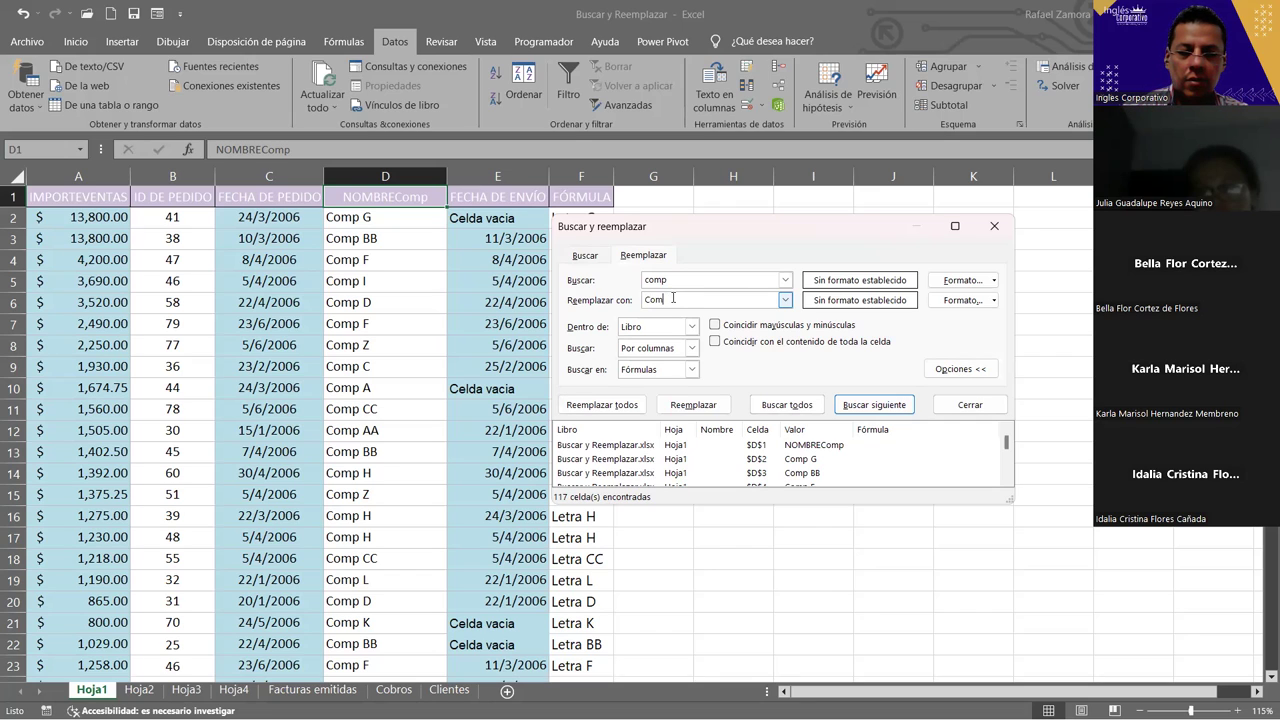
pyautogui.write('pa')
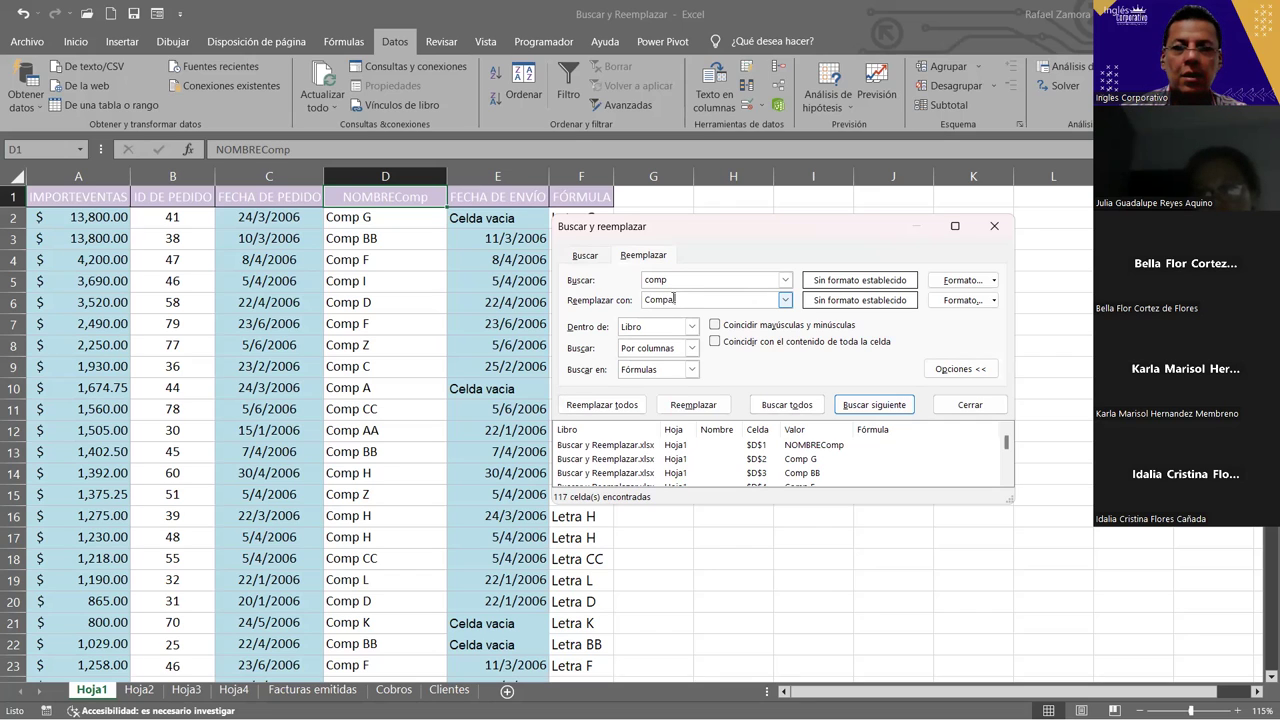
pyautogui.write('ñia')
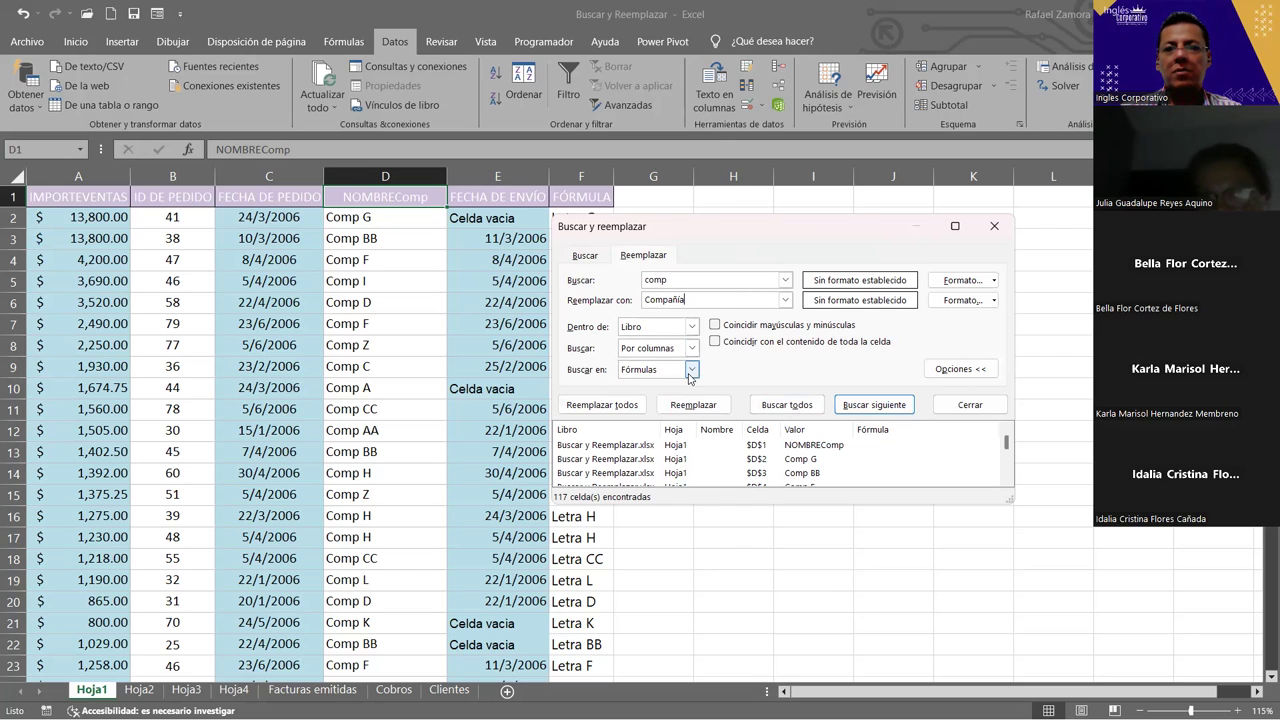
pyautogui.click(691, 372)
pyautogui.click(675, 320)
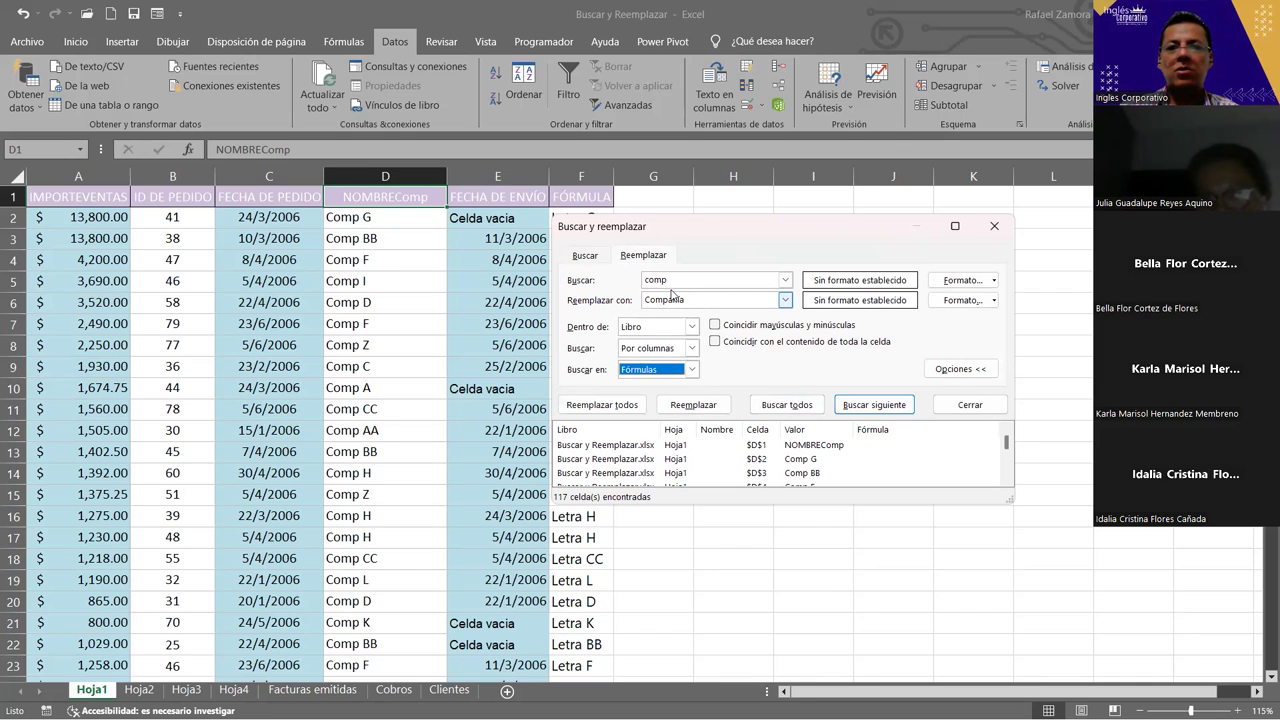
pyautogui.click(626, 413)
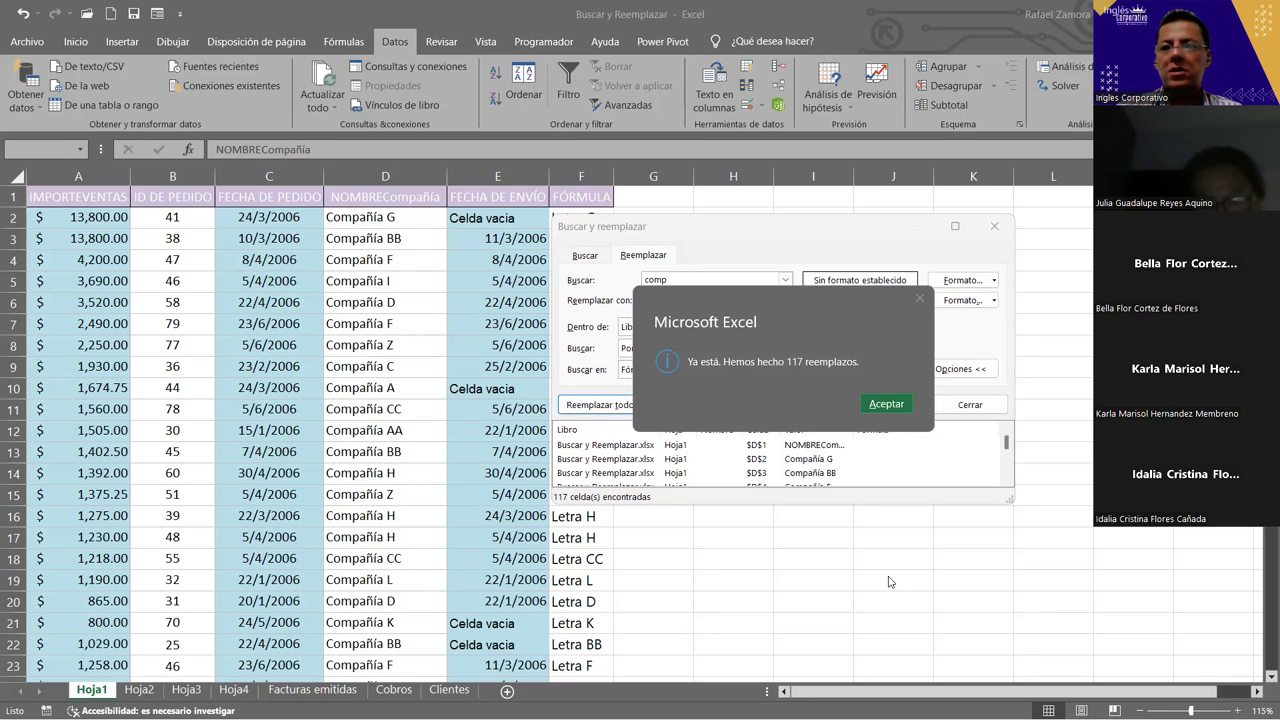
pyautogui.click(872, 406)
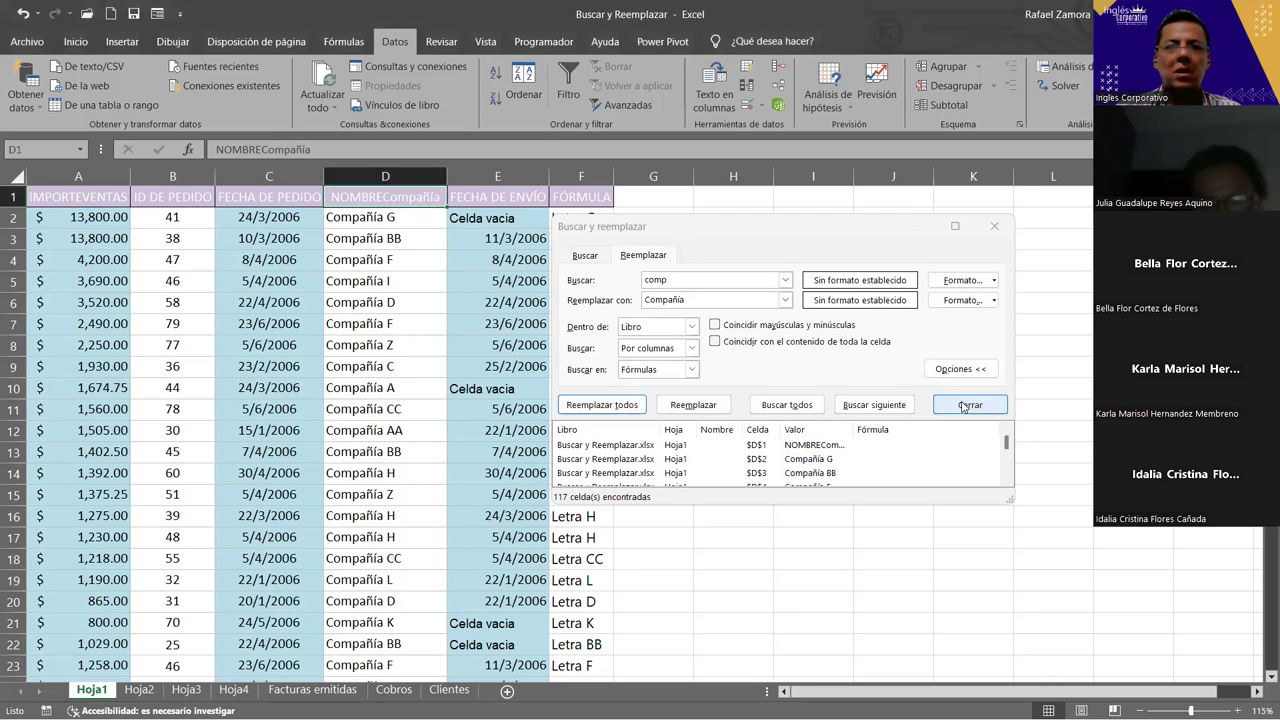
# Step: Close Find and Replace, check Hoja2, Hoja3 and Hoja4 for Compañía, then return to Hoja1
pyautogui.press('Escape')
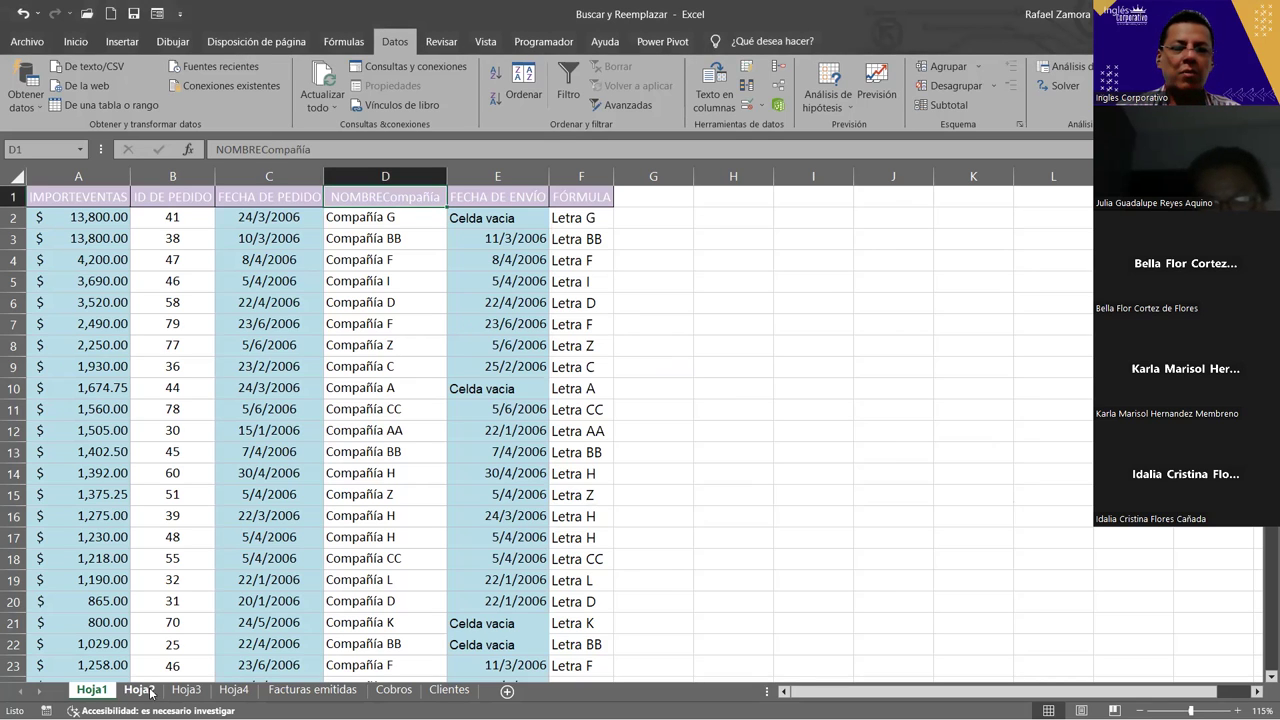
pyautogui.click(150, 692)
pyautogui.hotkey('ctrl', 'pagedown')
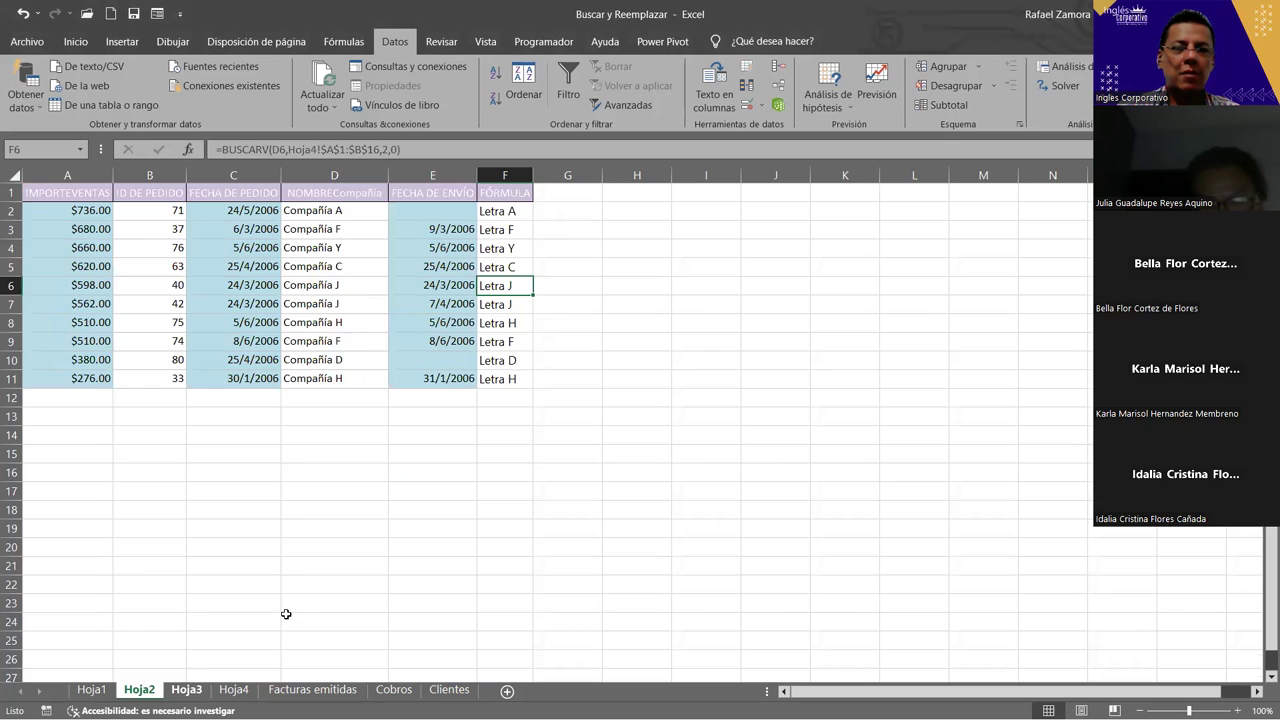
pyautogui.hotkey('ctrl', 'pagedown')
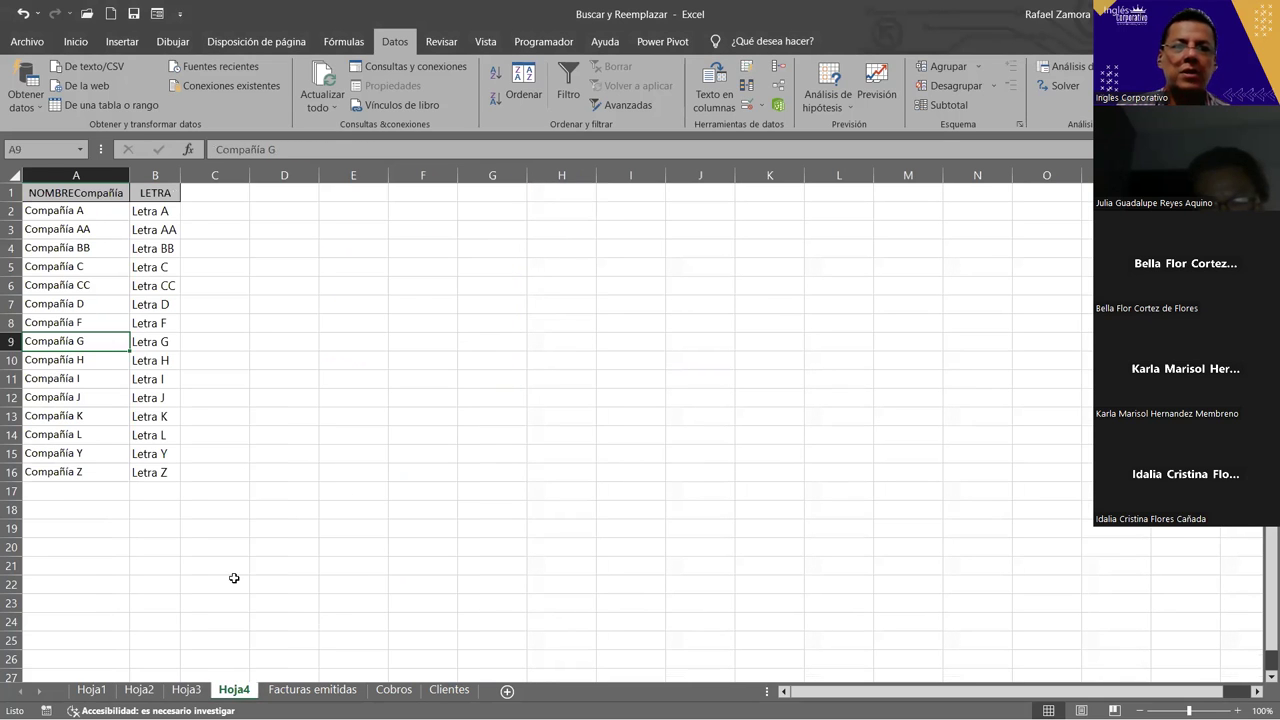
pyautogui.click(92, 690)
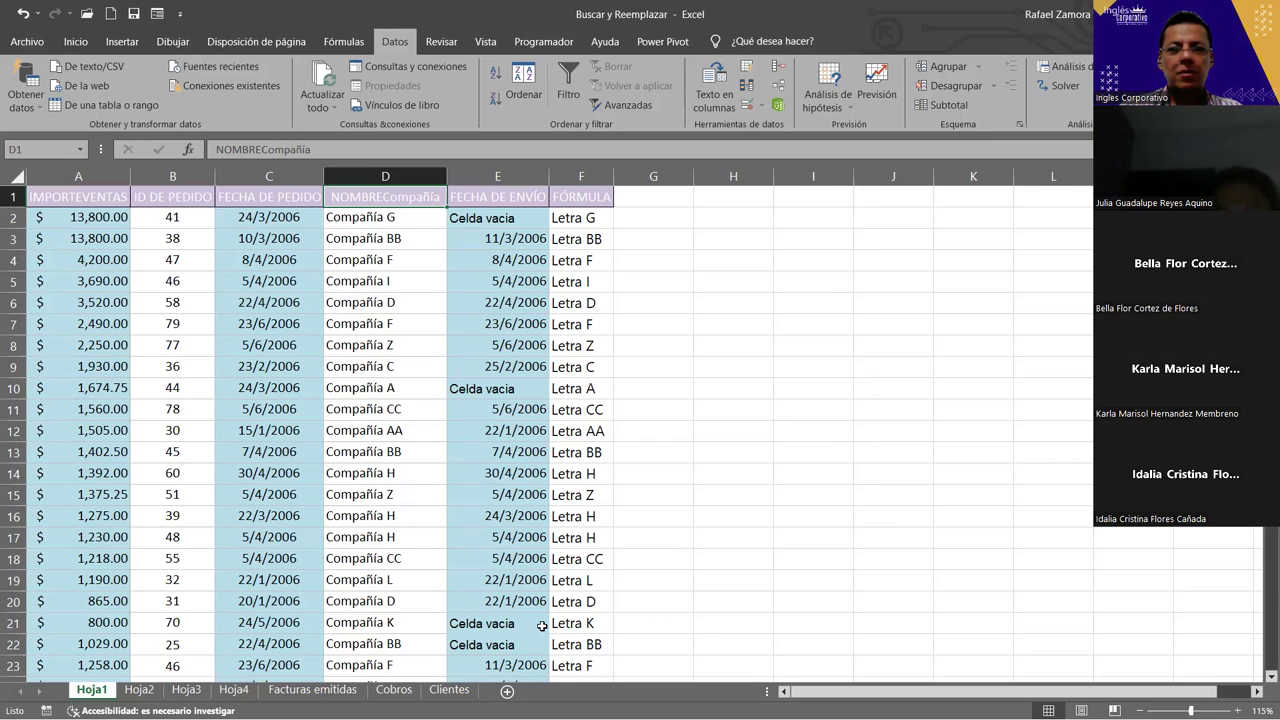
pyautogui.hotkey('ctrl', 'b')
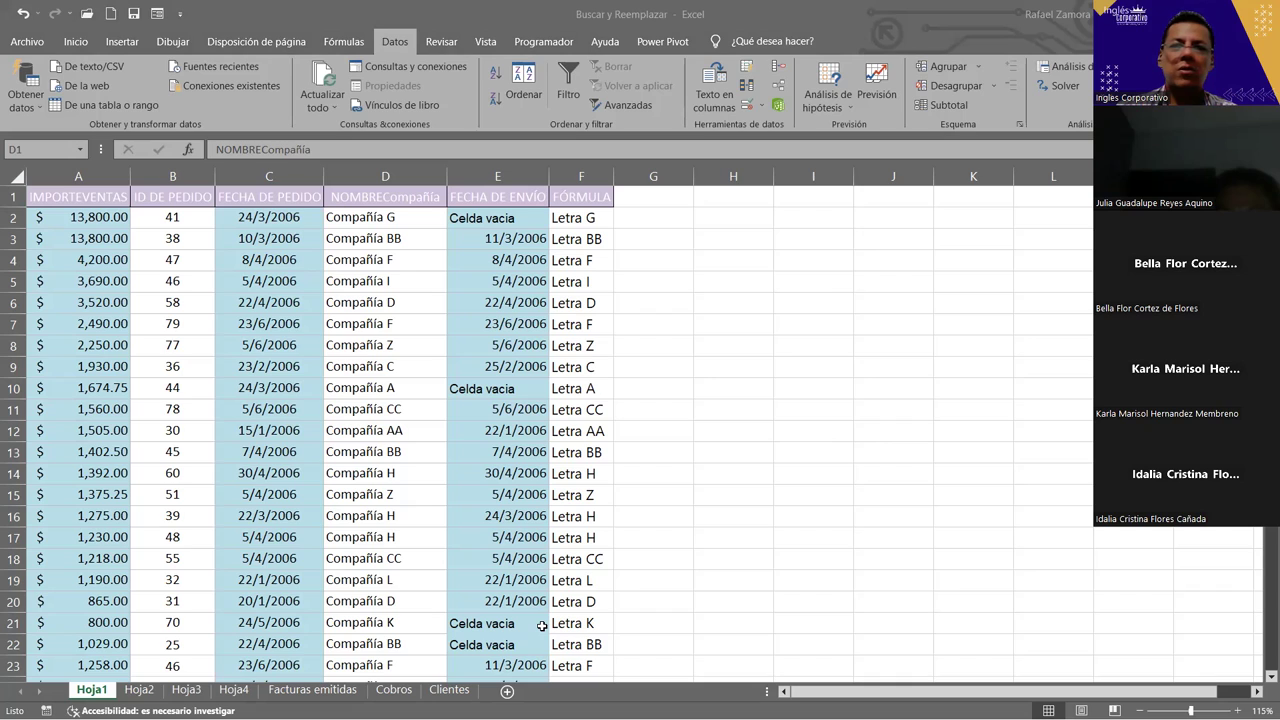
pyautogui.click(372, 206)
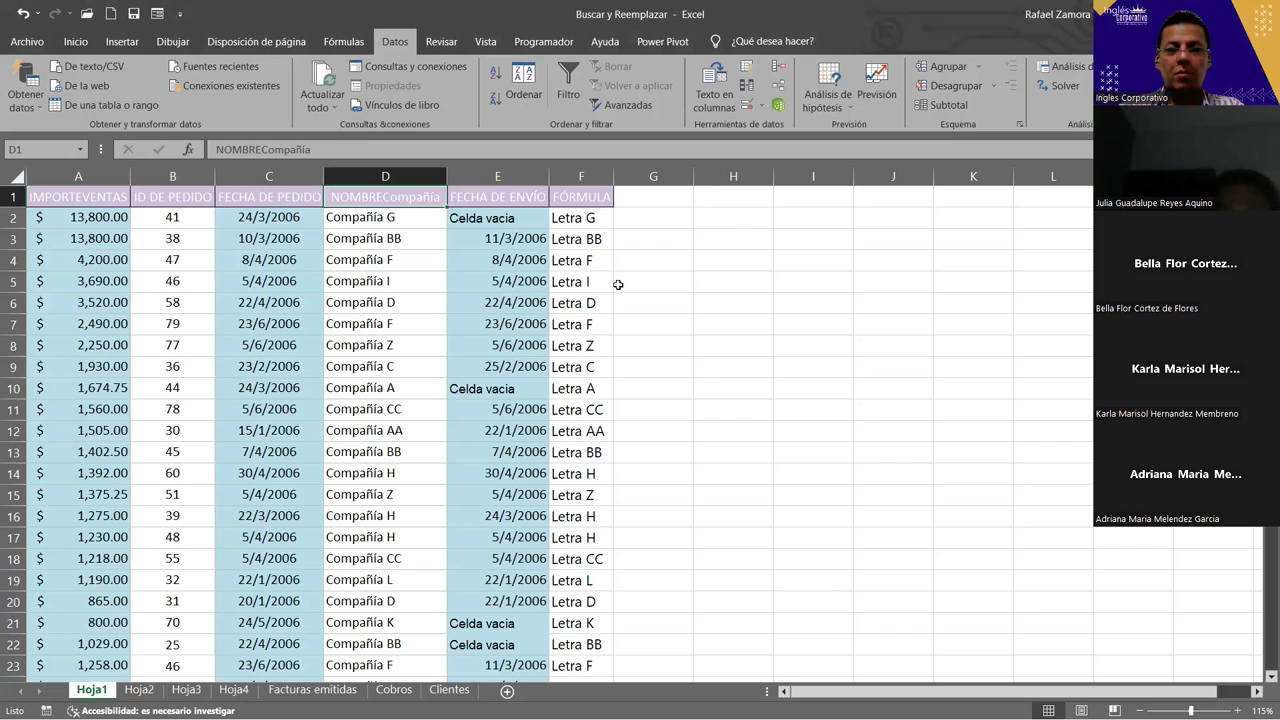
# Step: Reopen Find and Replace and enter 'Nombrecompañía' as the search text
pyautogui.hotkey('ctrl', 'b')
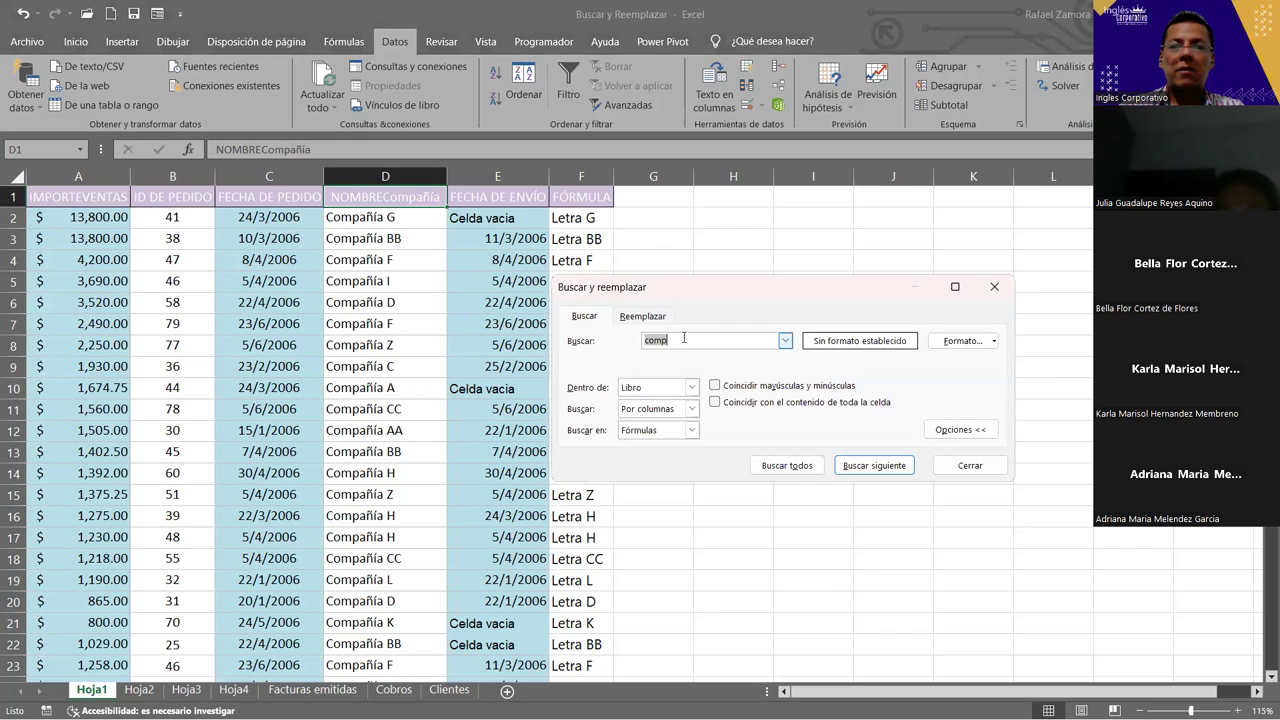
pyautogui.click(640, 313)
pyautogui.click(672, 341)
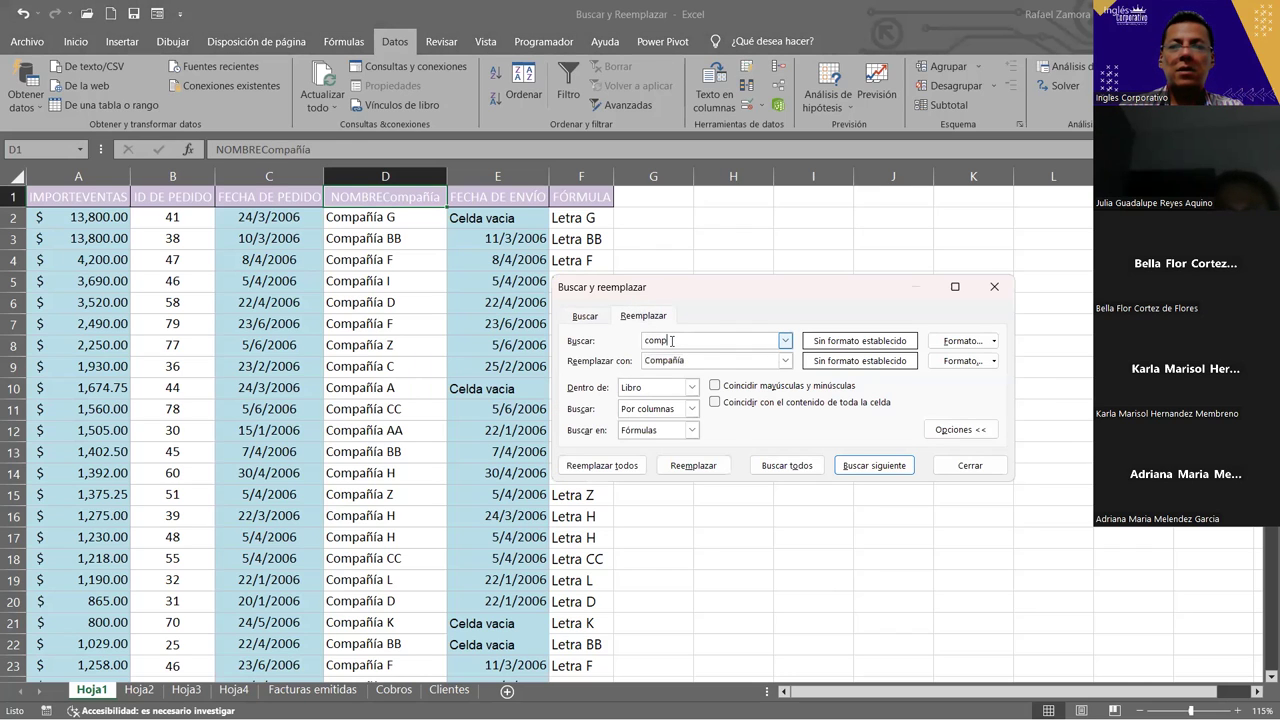
pyautogui.write('Nomn')
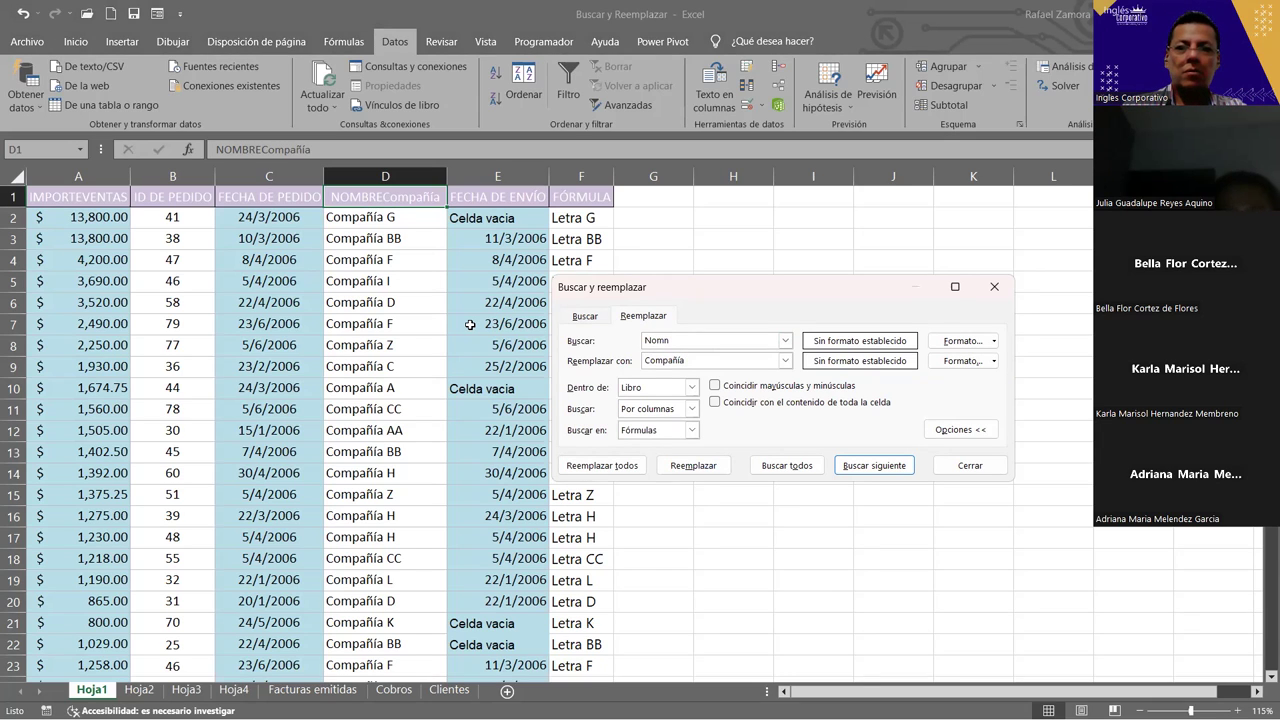
pyautogui.press('BackSpace')
pyautogui.write('brecompañia')
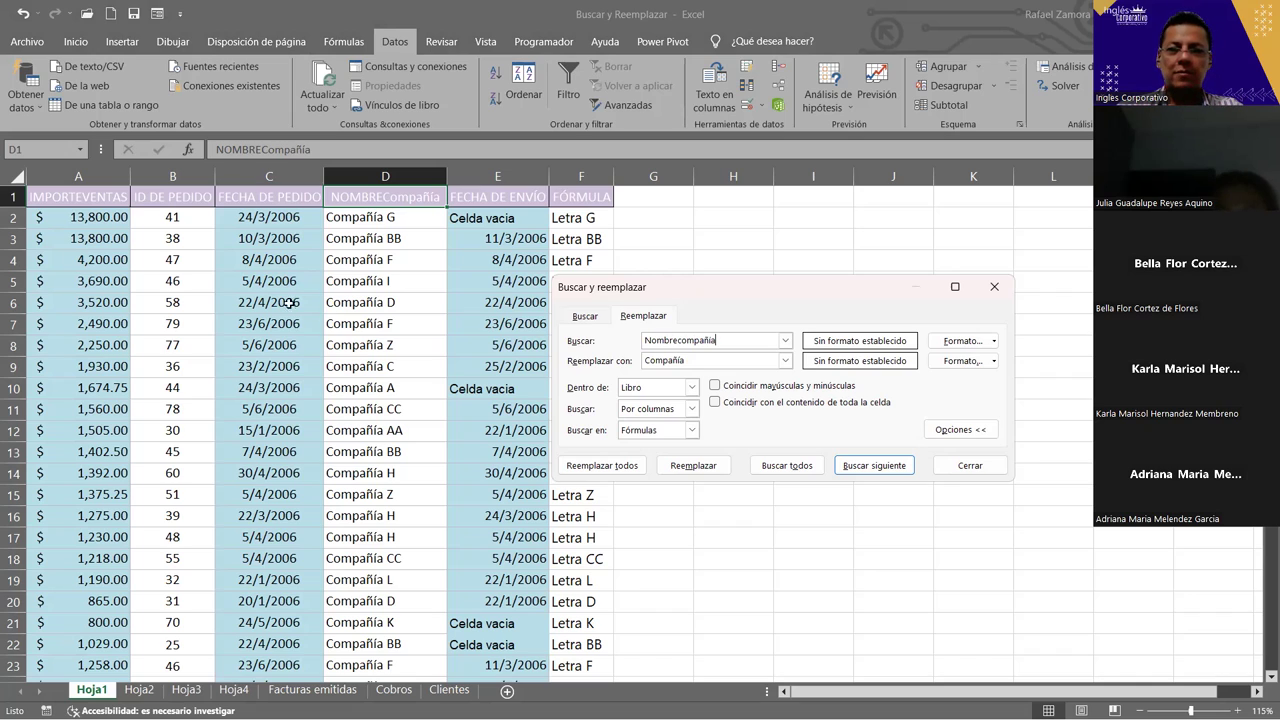
# Step: Set Look in to Values and list the four Nombrecompañía header cells across Hoja1–Hoja4
pyautogui.click(576, 317)
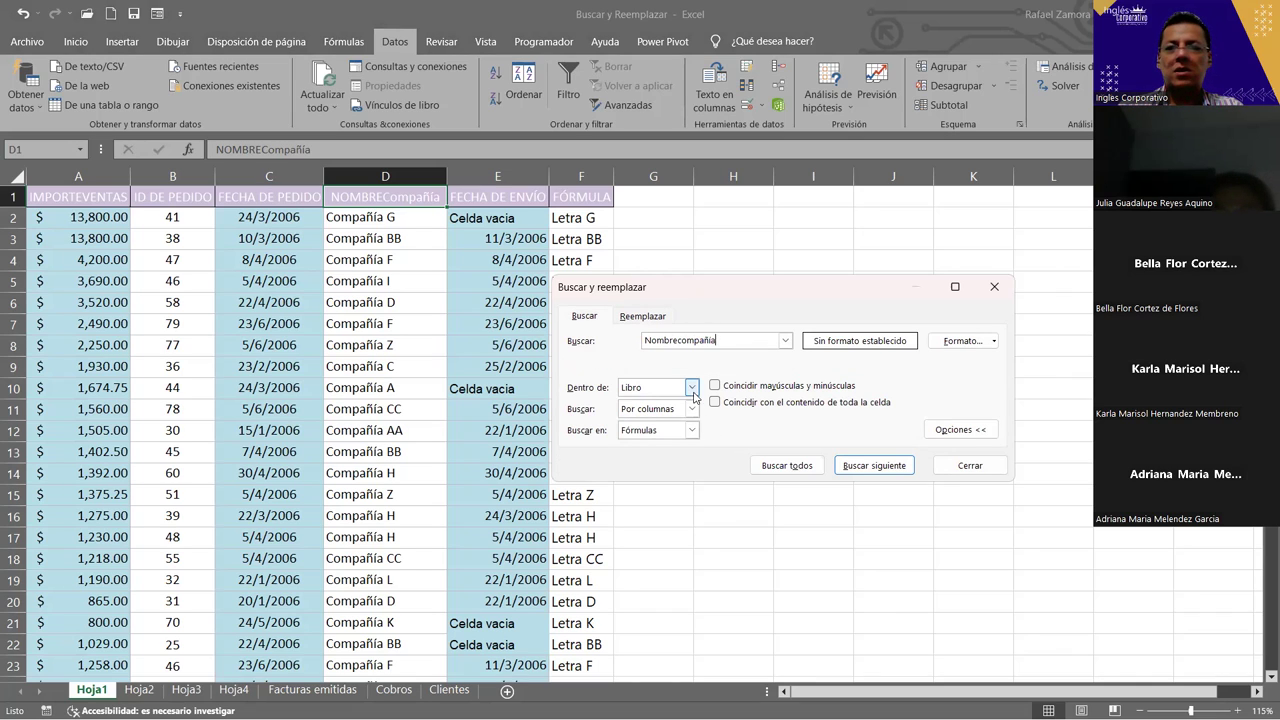
pyautogui.click(675, 431)
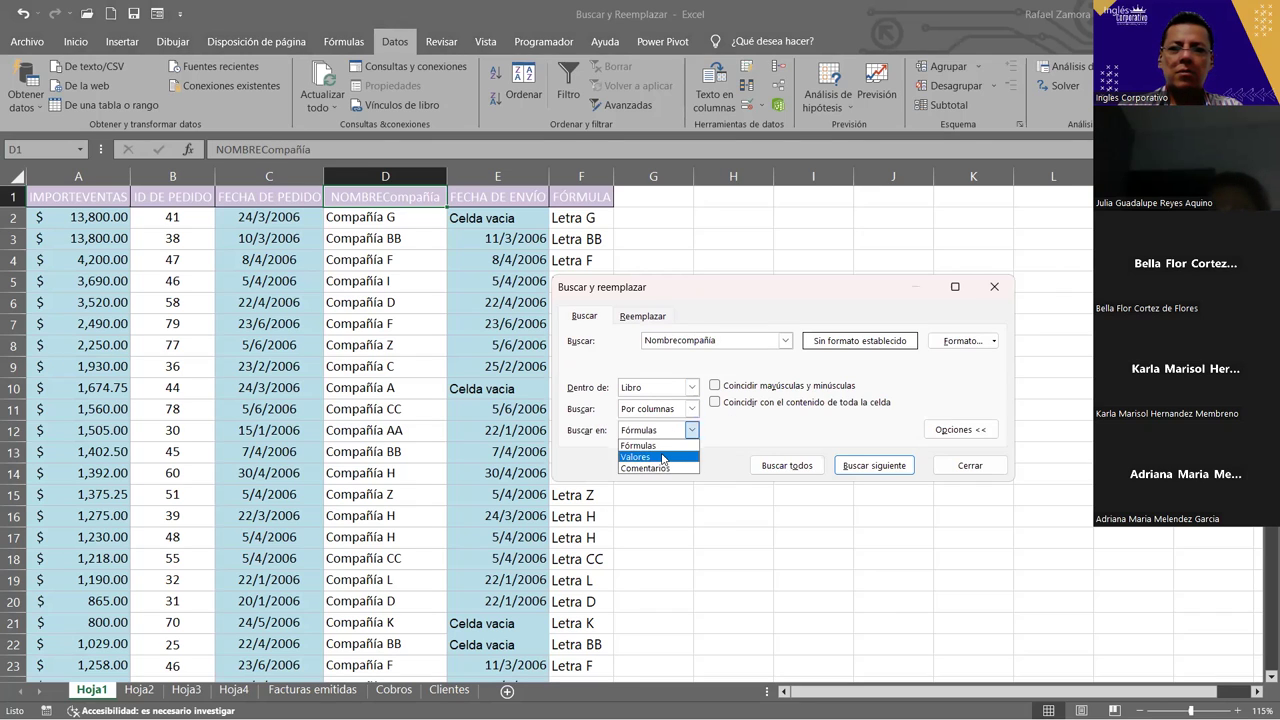
pyautogui.click(662, 457)
pyautogui.click(785, 465)
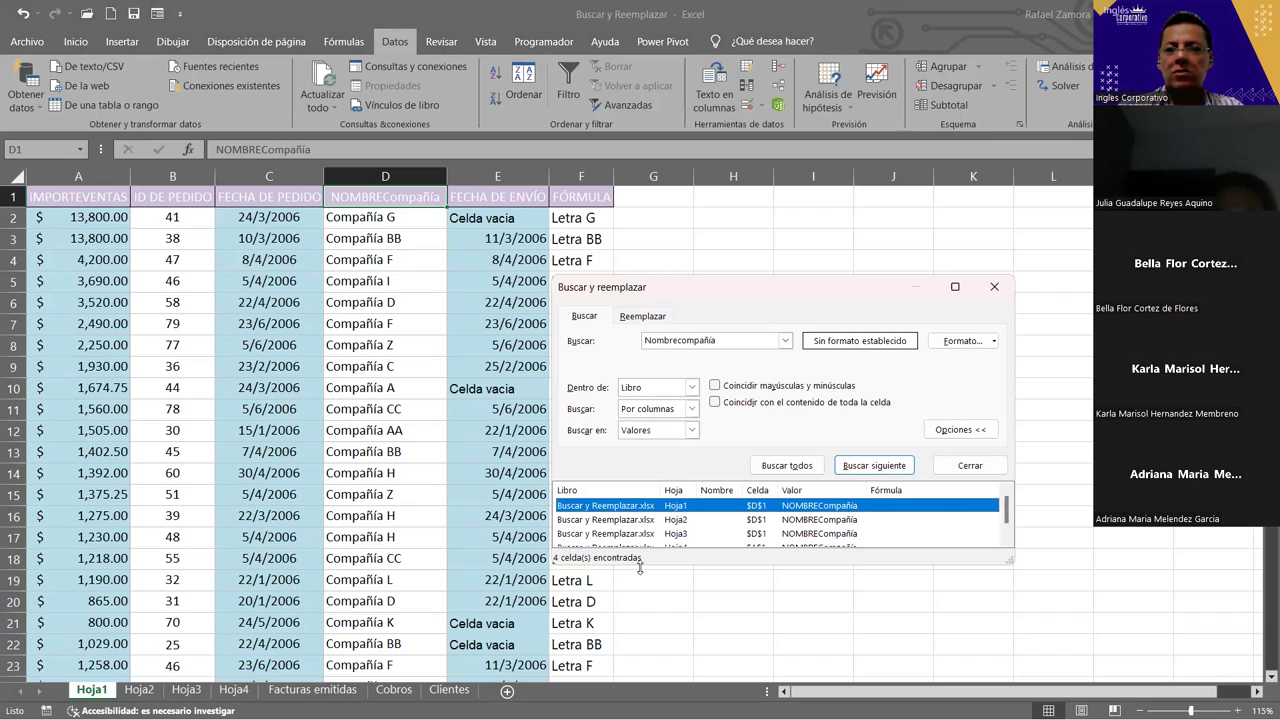
pyautogui.moveTo(640, 564); pyautogui.dragTo(640, 637)
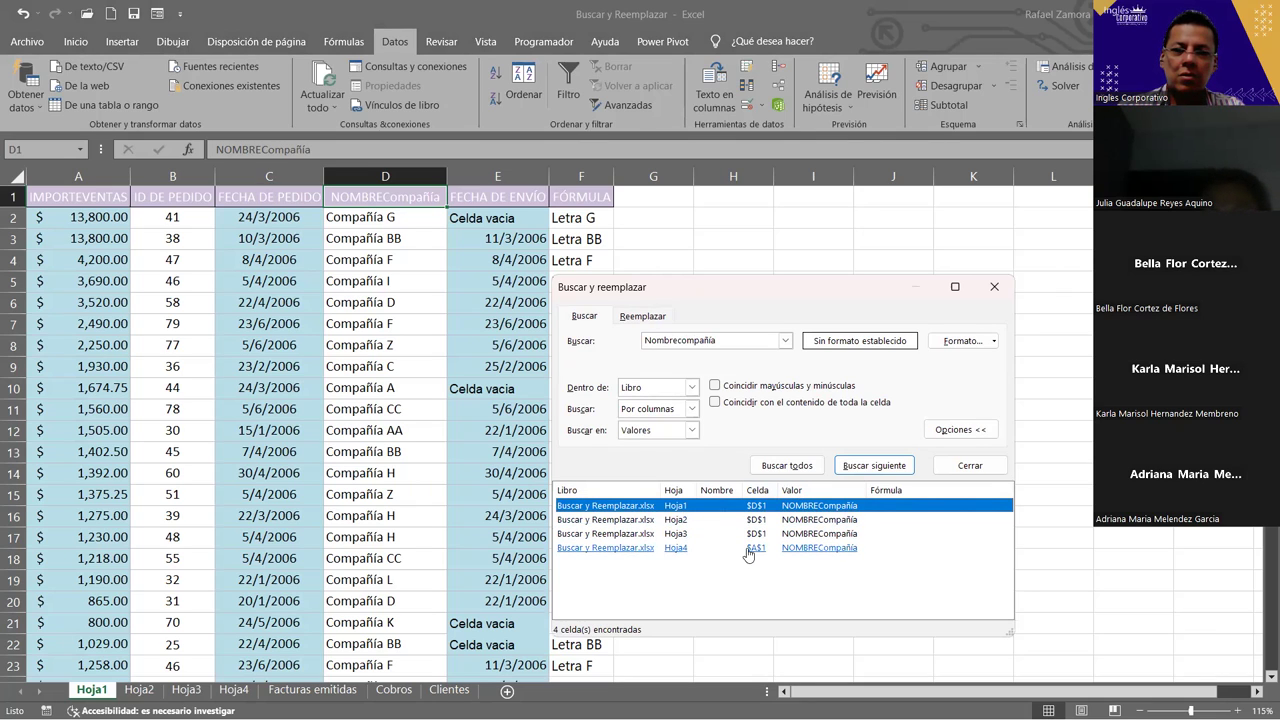
# Step: Replace all four 'Nombrecompañía' headers with 'NOMBRE' and dismiss the confirmation
pyautogui.click(659, 317)
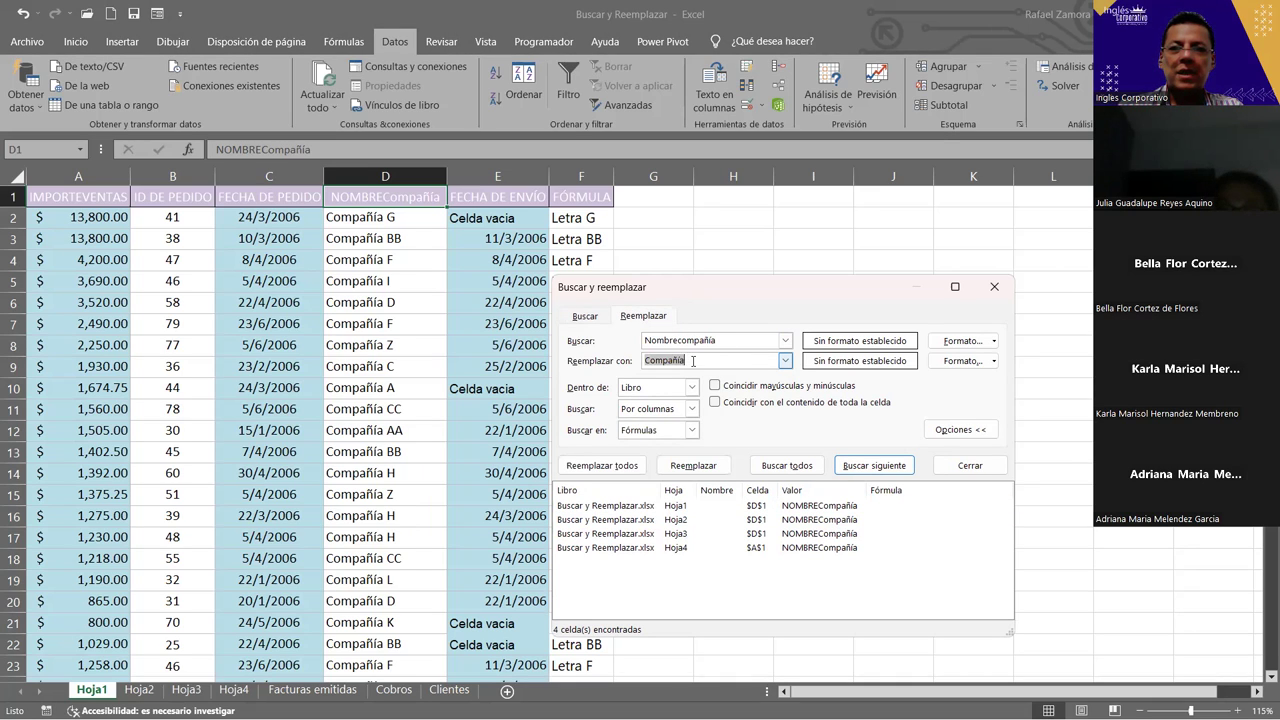
pyautogui.write('NOMBRE')
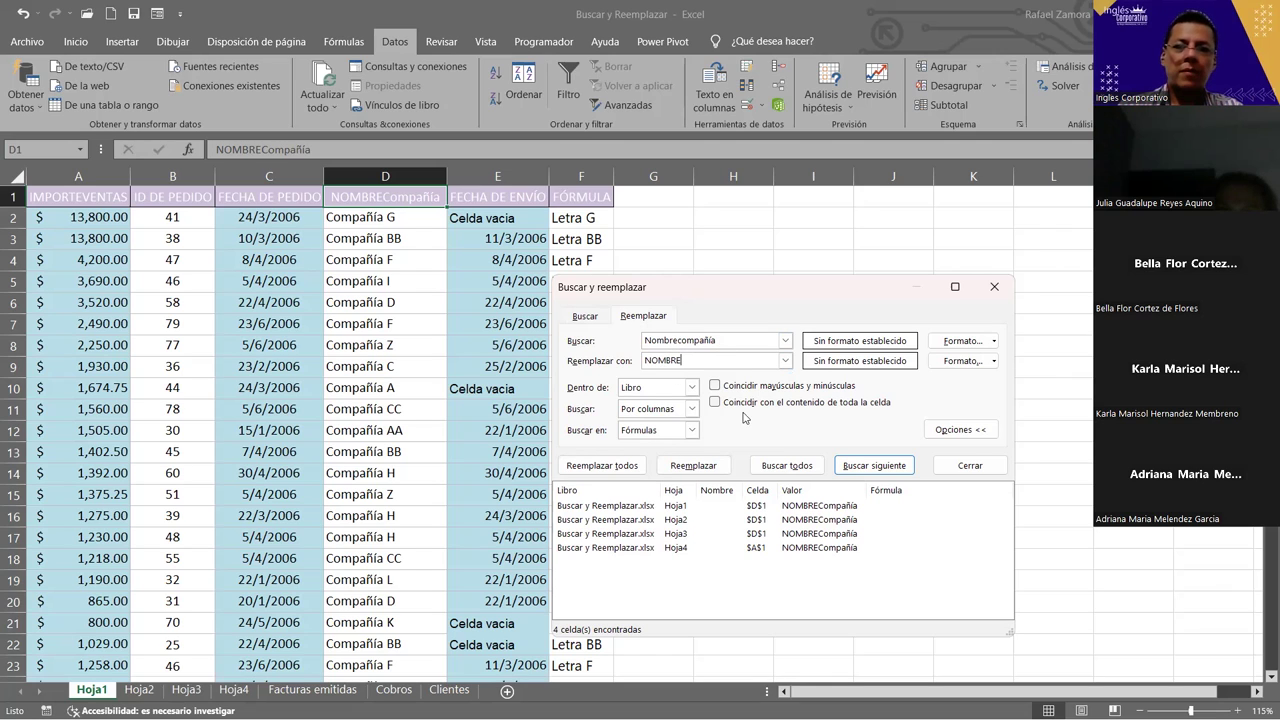
pyautogui.click(632, 473)
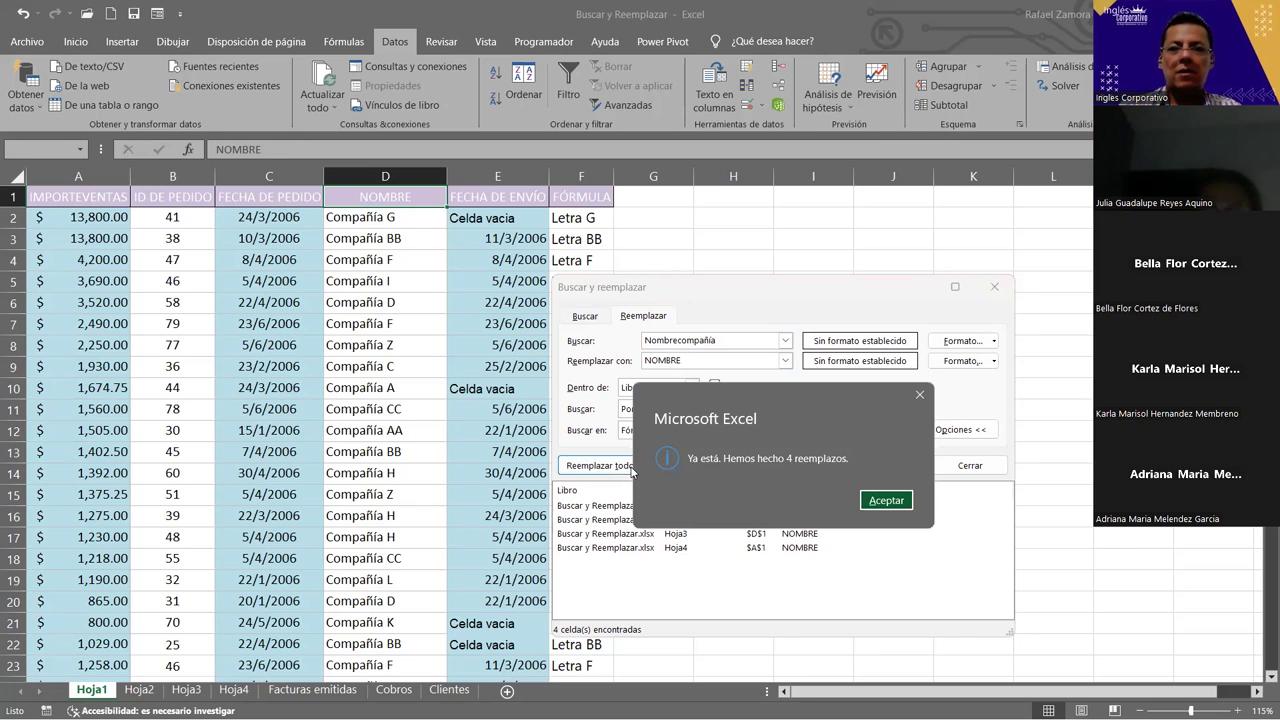
pyautogui.click(884, 500)
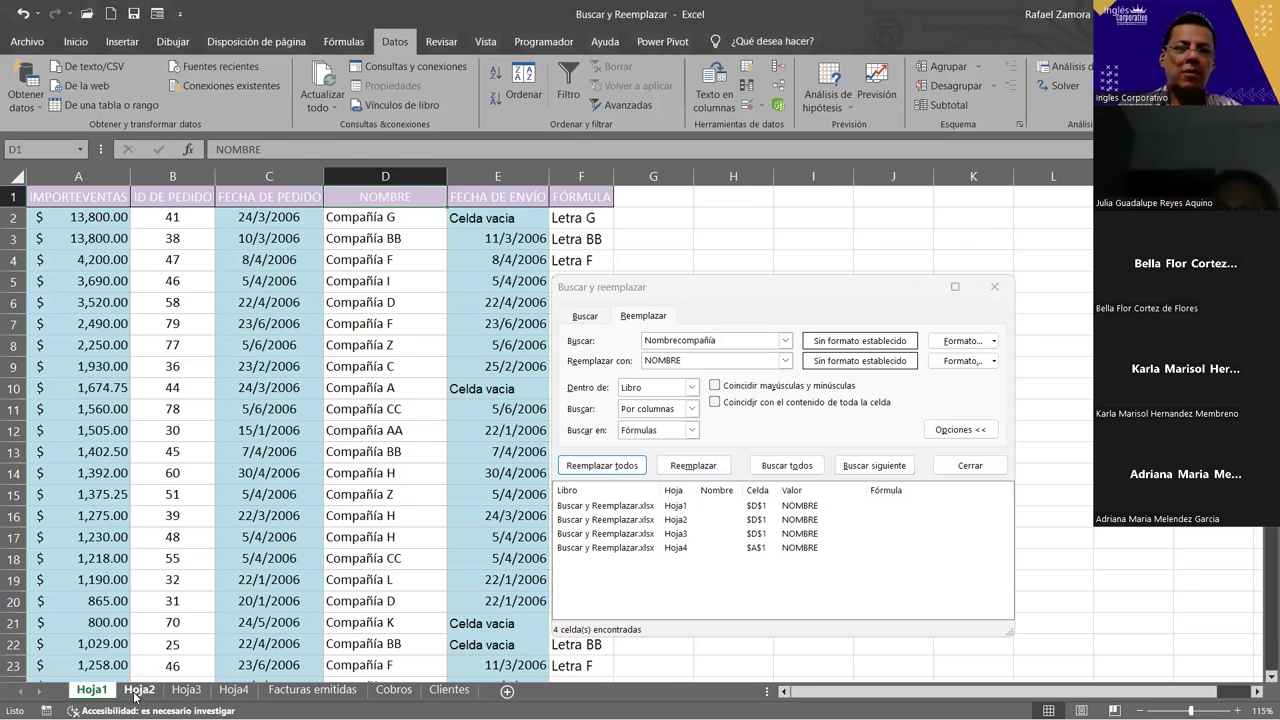
# Step: Step through Hoja2 and Hoja3 to Hoja4 to check its NOMBRE header
pyautogui.click(121, 693)
pyautogui.click(186, 689)
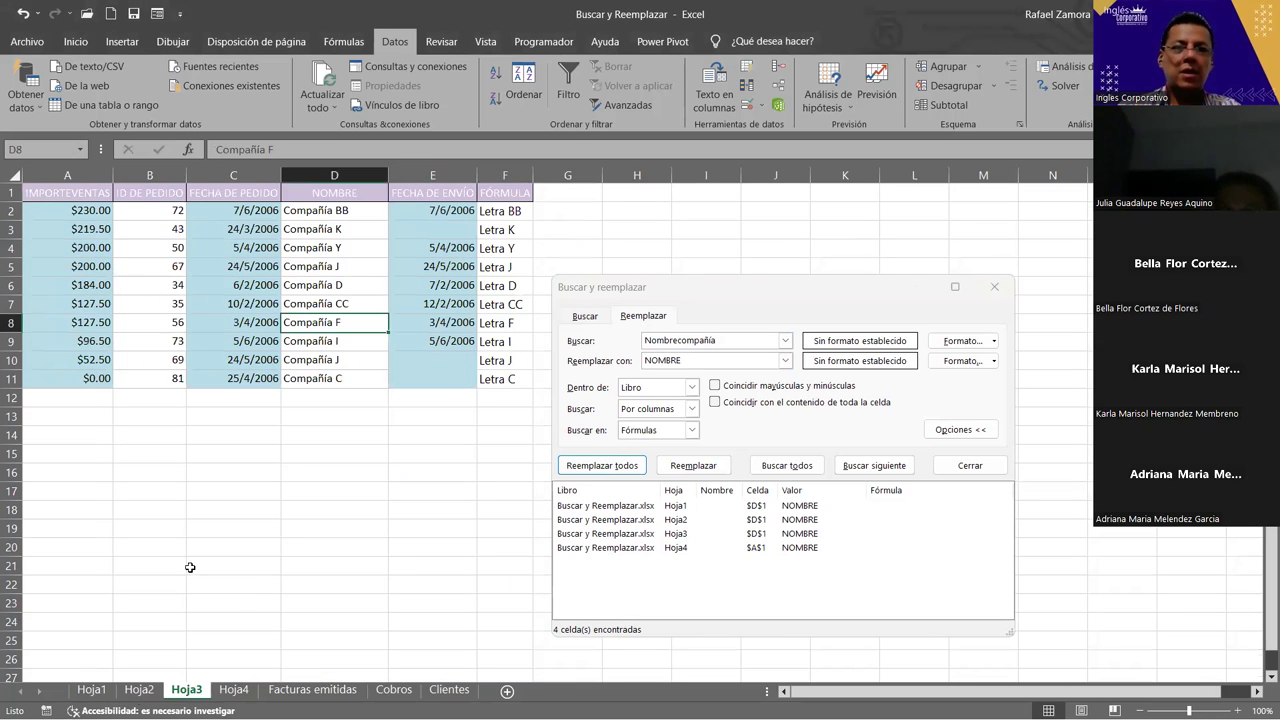
pyautogui.hotkey('ctrl', 'pagedown')
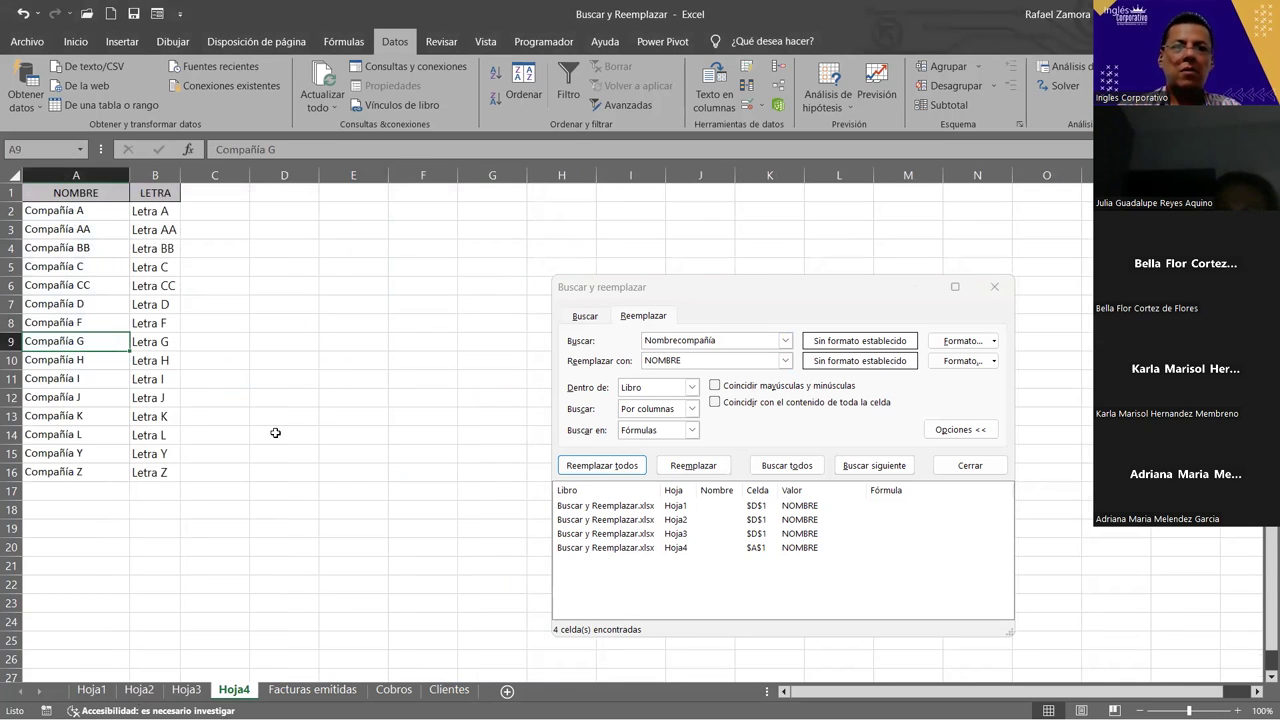
# Step: Return to Hoja1, close the Find and Replace window and select empty cell G6
pyautogui.click(100, 692)
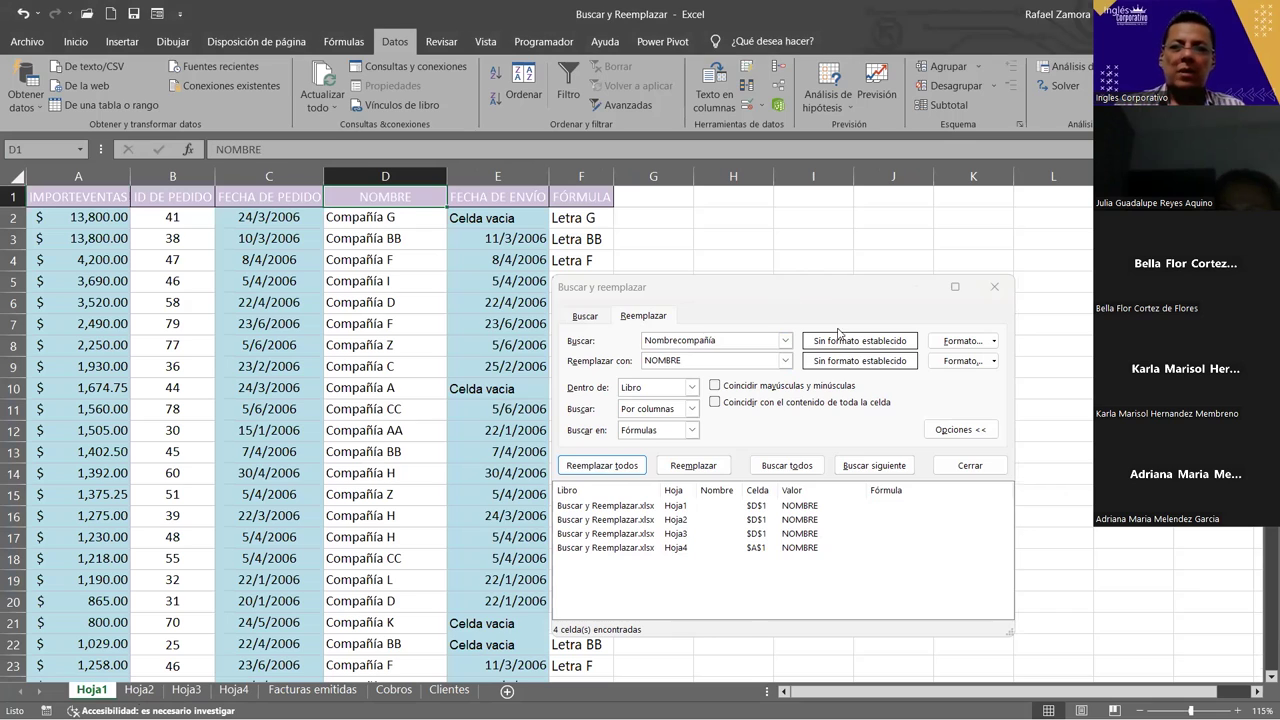
pyautogui.moveTo(787, 296); pyautogui.dragTo(627, 295)
pyautogui.click(803, 462)
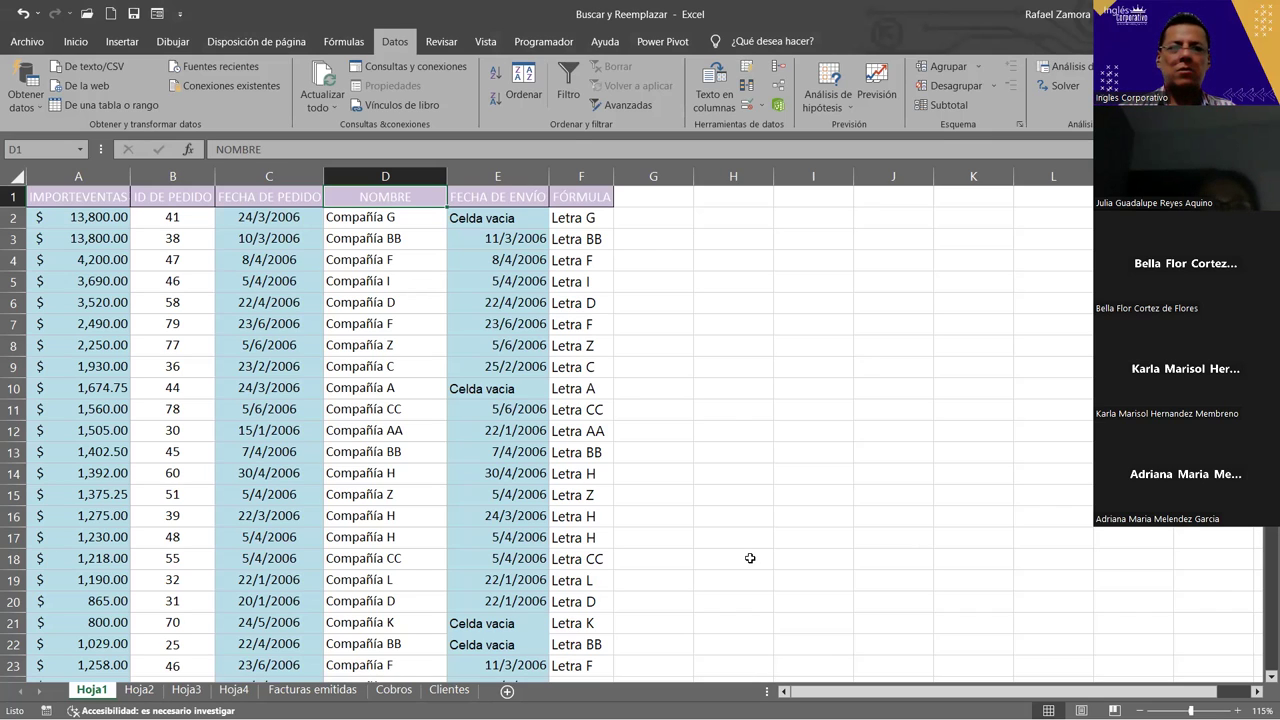
pyautogui.click(679, 306)
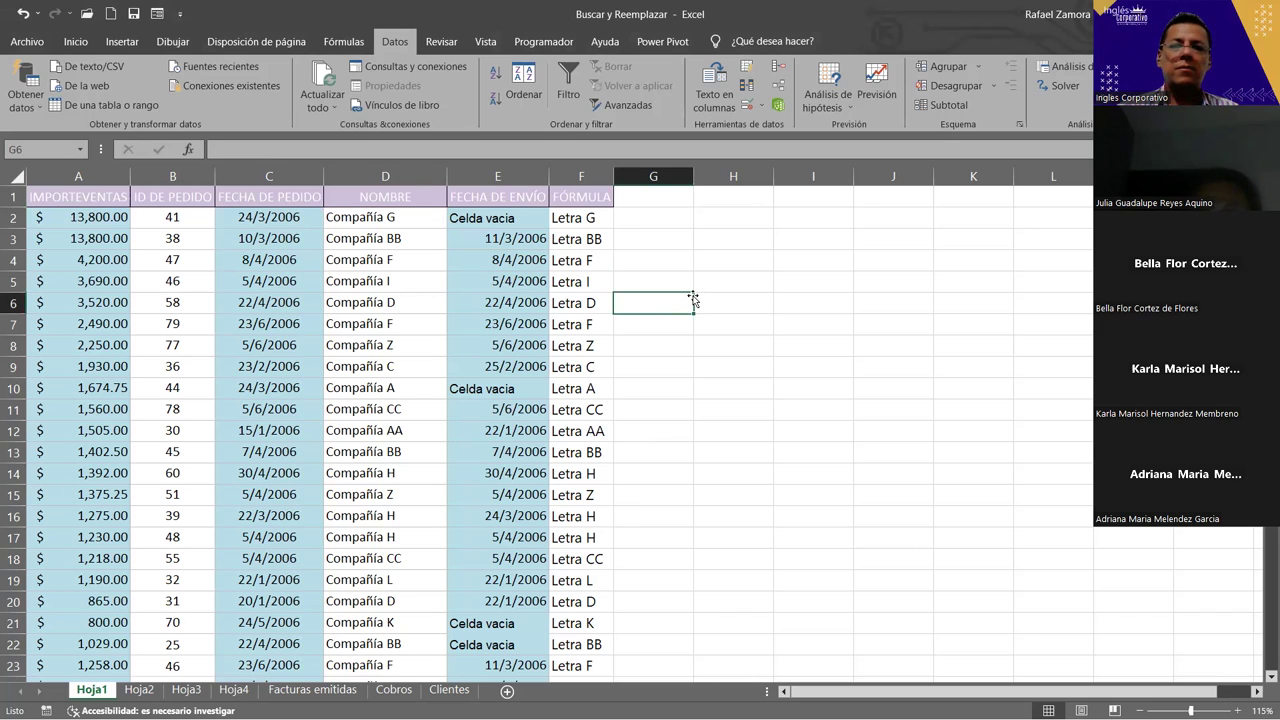
# Step: Reopen Find with Ctrl+B, clear the search term, and choose to pick the search format from a cell
pyautogui.hotkey('ctrl', 'b')
pyautogui.moveTo(675, 393); pyautogui.dragTo(754, 191)
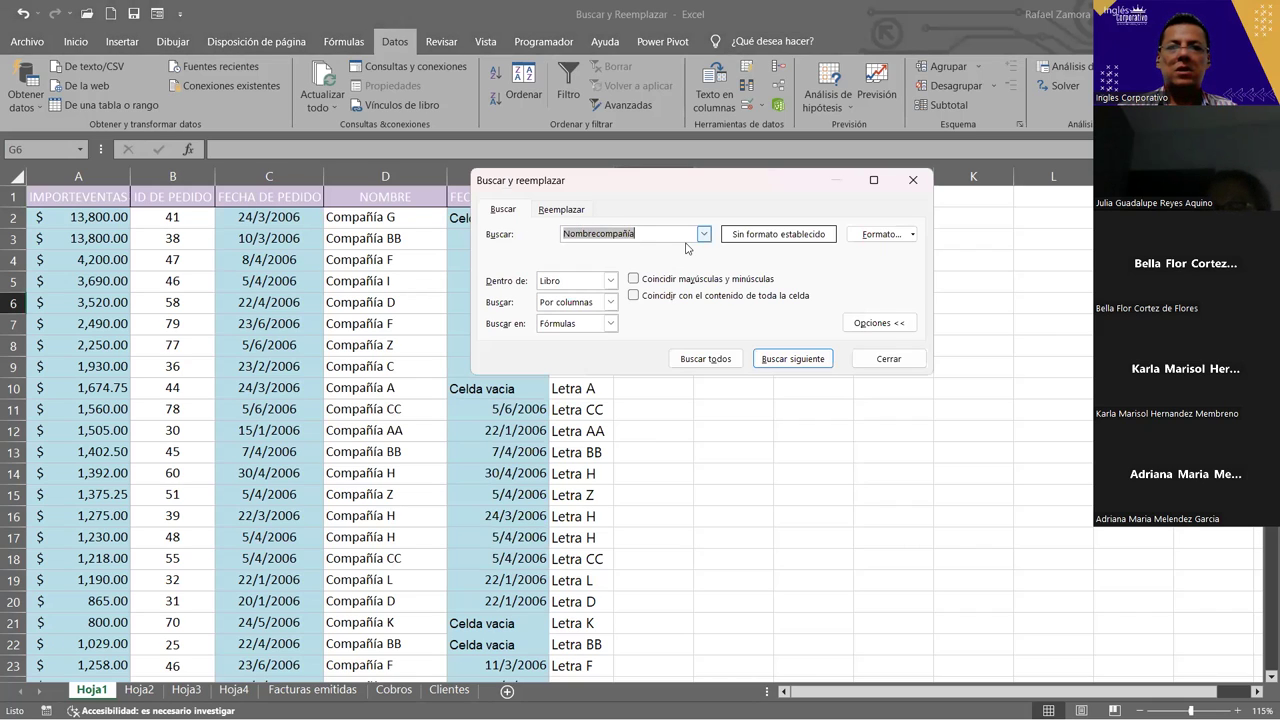
pyautogui.press('BackSpace')
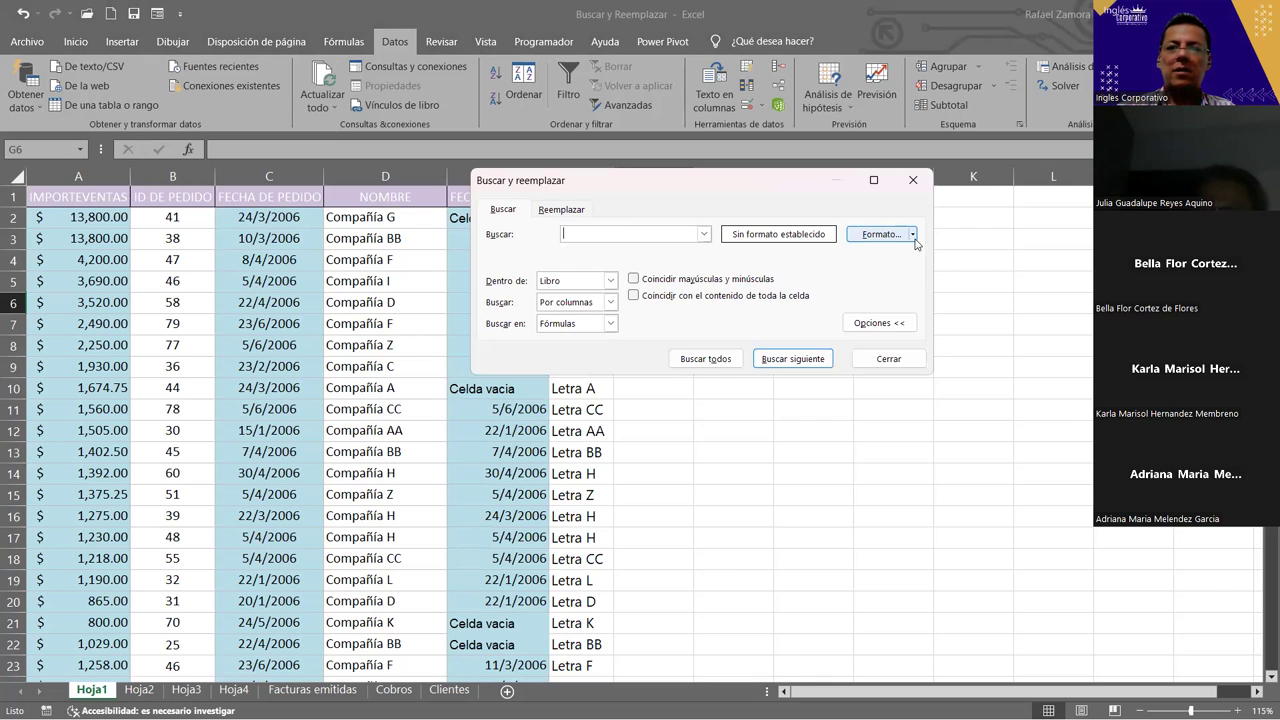
pyautogui.click(913, 236)
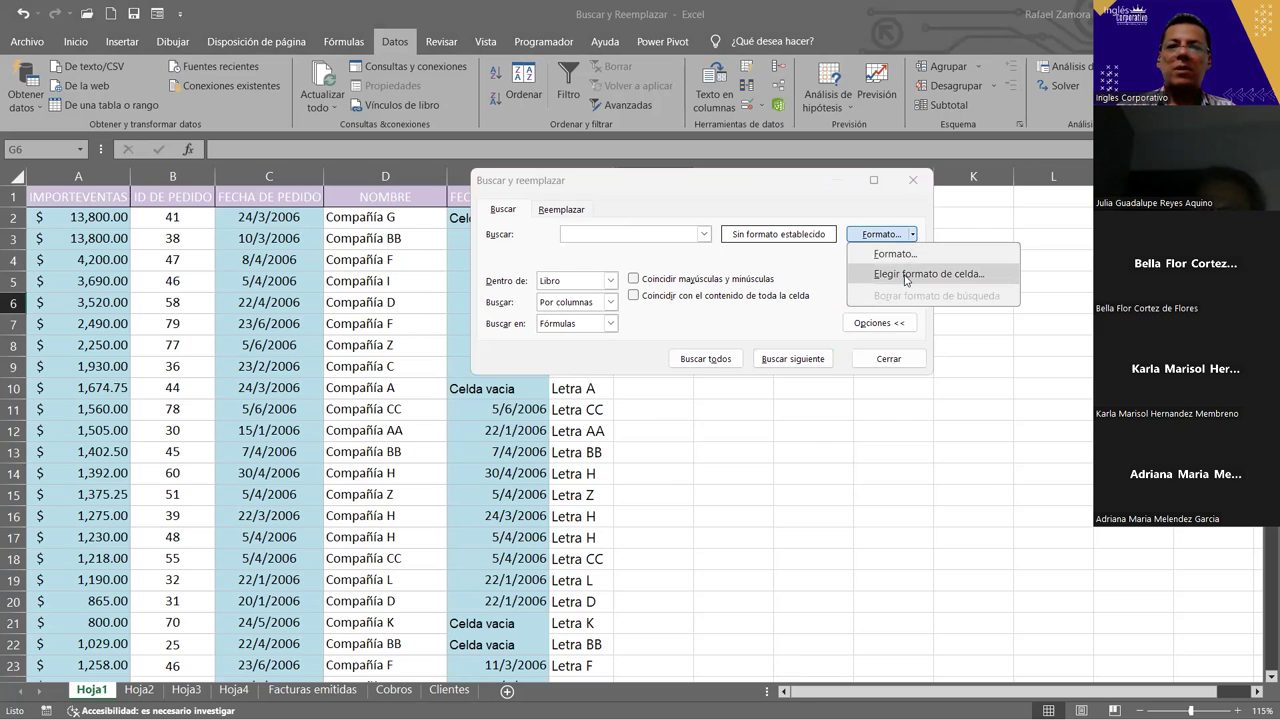
pyautogui.click(906, 278)
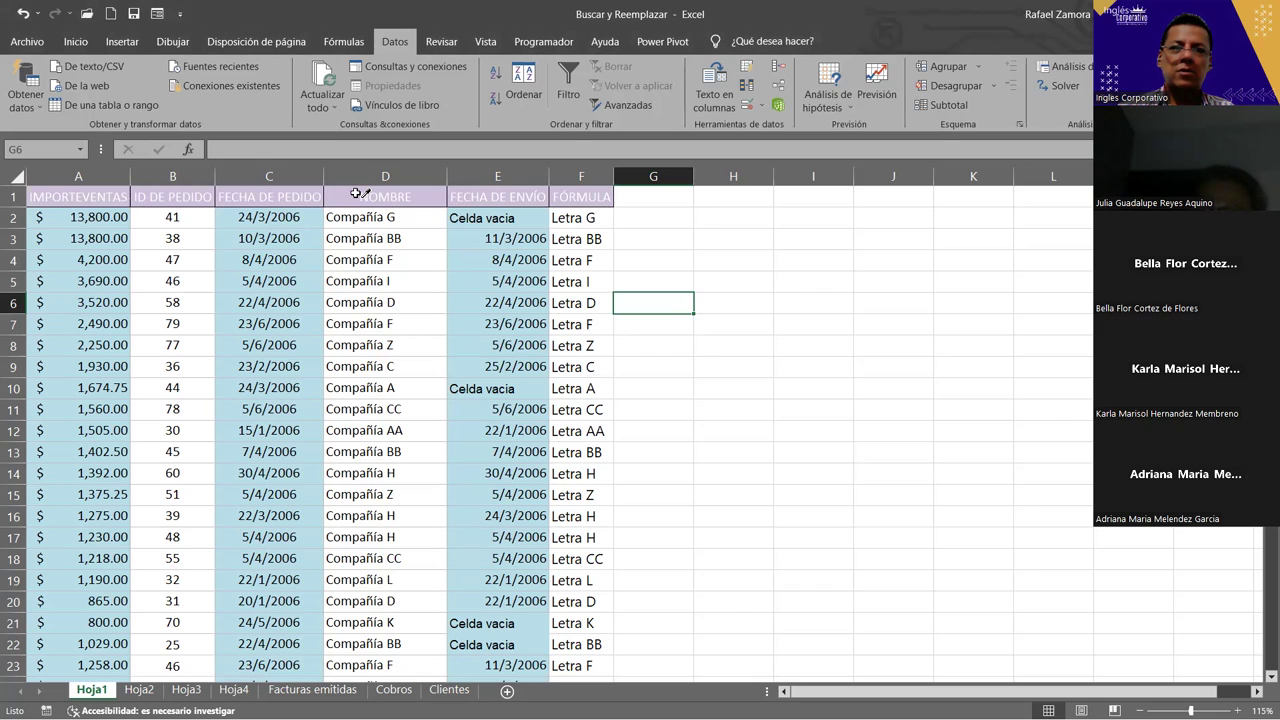
# Step: Take the search format from header cell D1 and clear the NOMBRE replacement text on the Replace tab
pyautogui.click(357, 193)
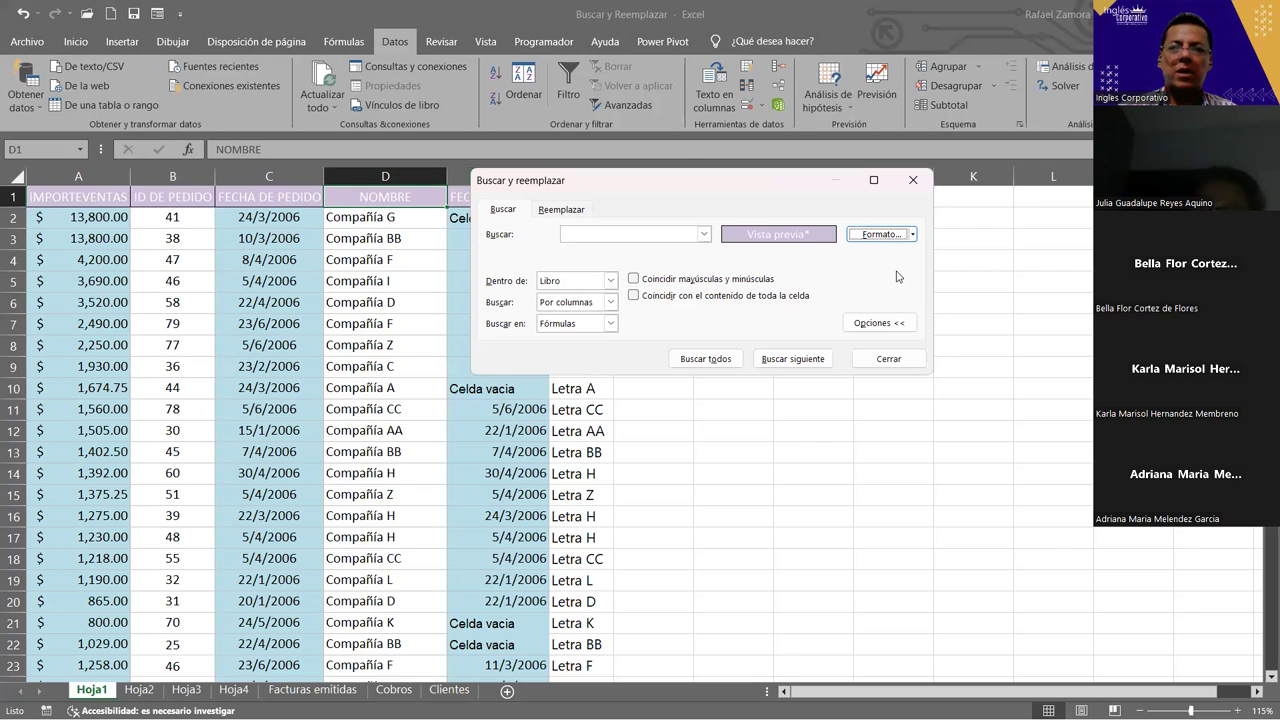
pyautogui.click(561, 210)
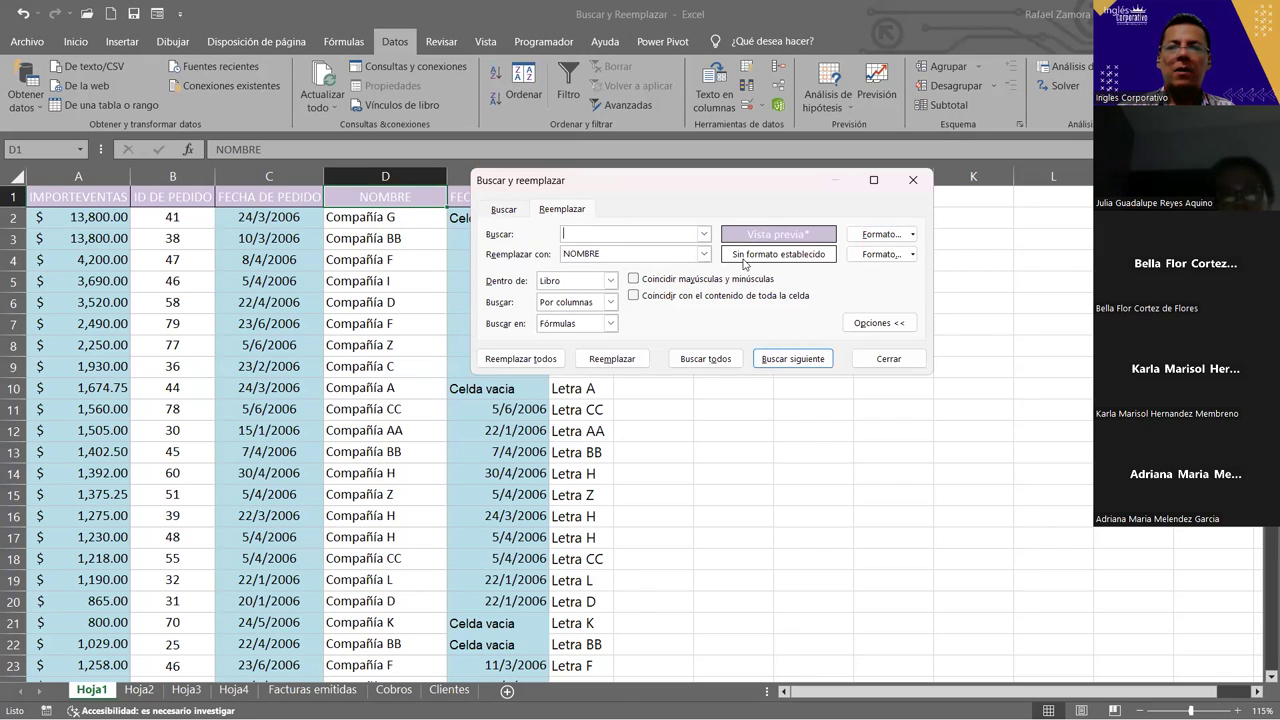
pyautogui.press('Tab')
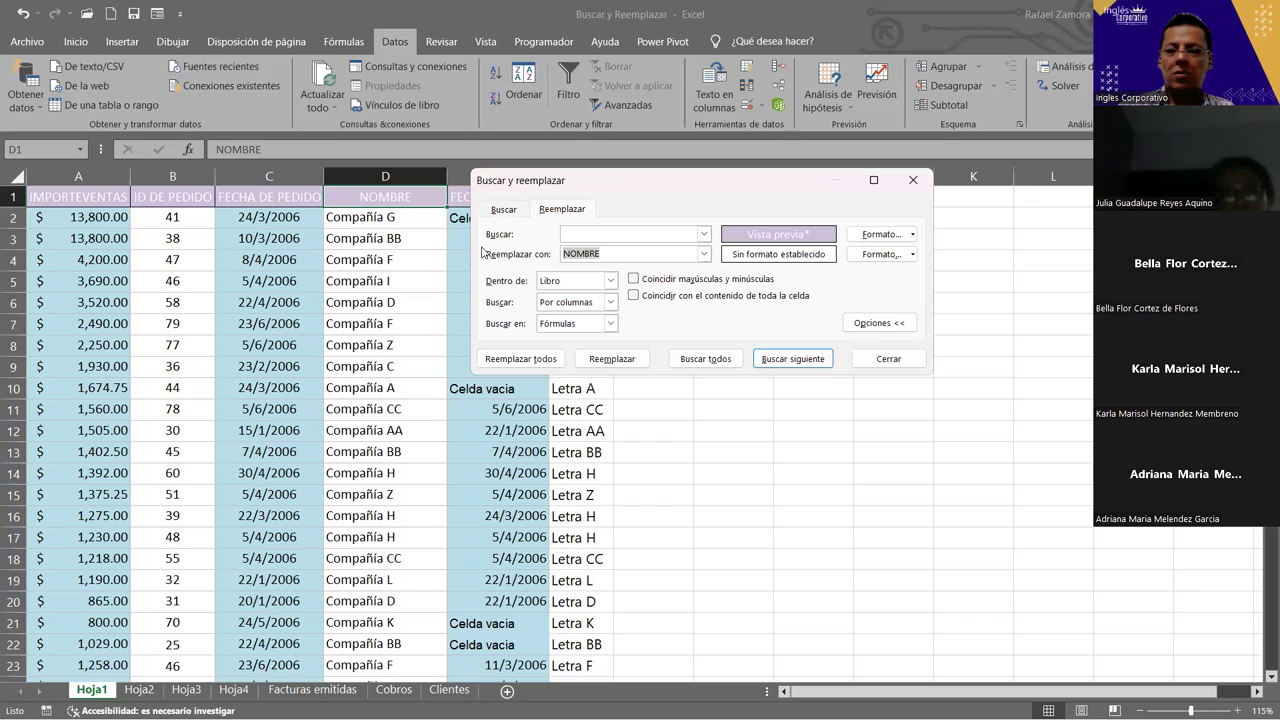
pyautogui.press('BackSpace')
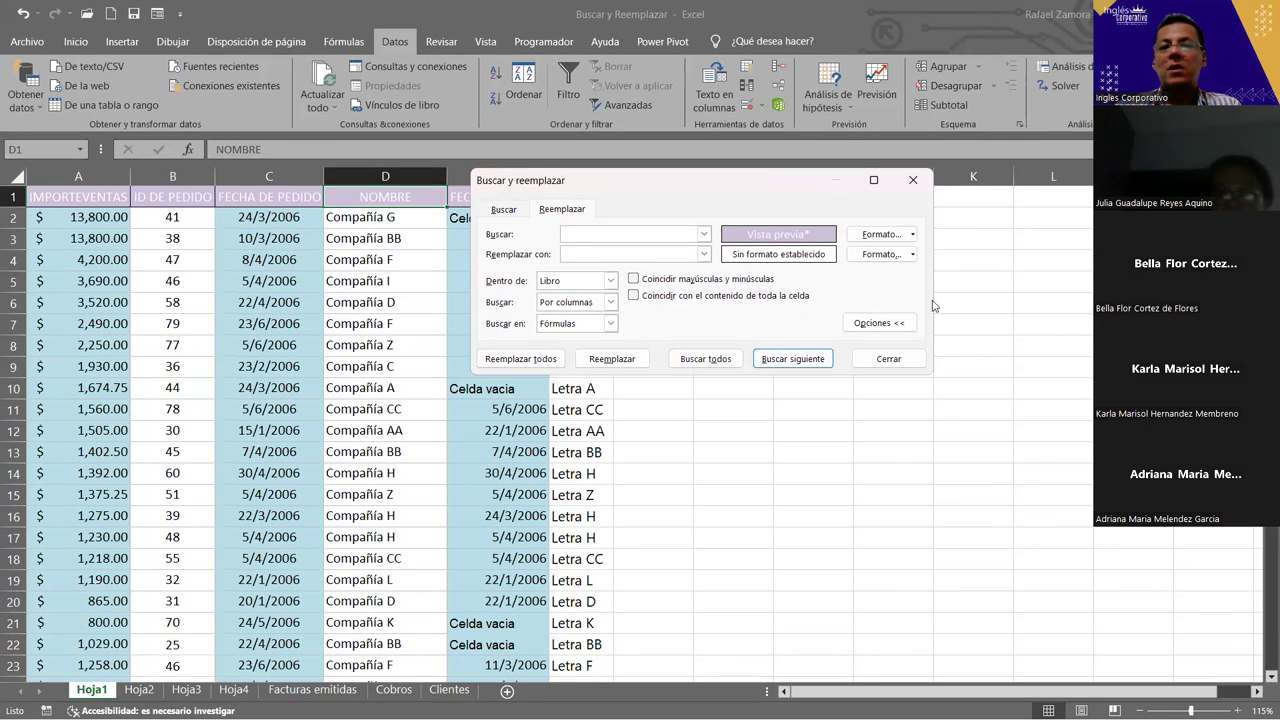
pyautogui.click(912, 255)
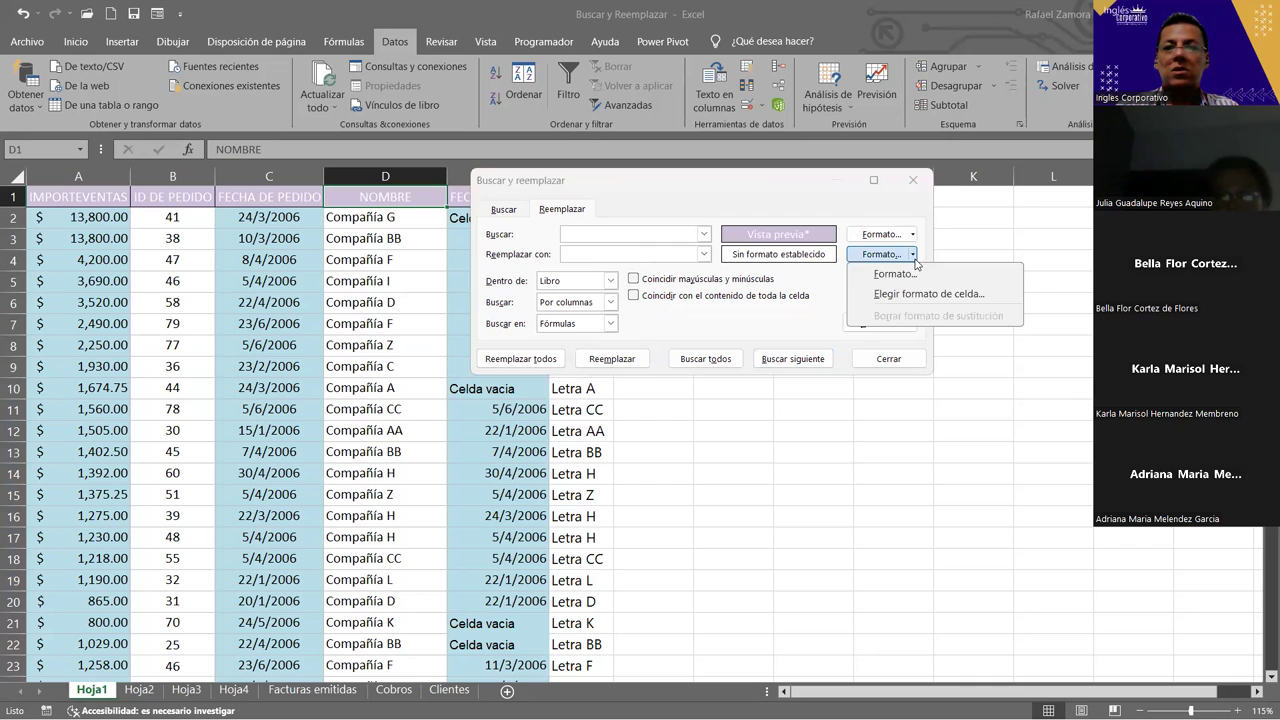
# Step: Set the replacement format to bold dark red font and replace all 17 matching header cells
pyautogui.click(906, 280)
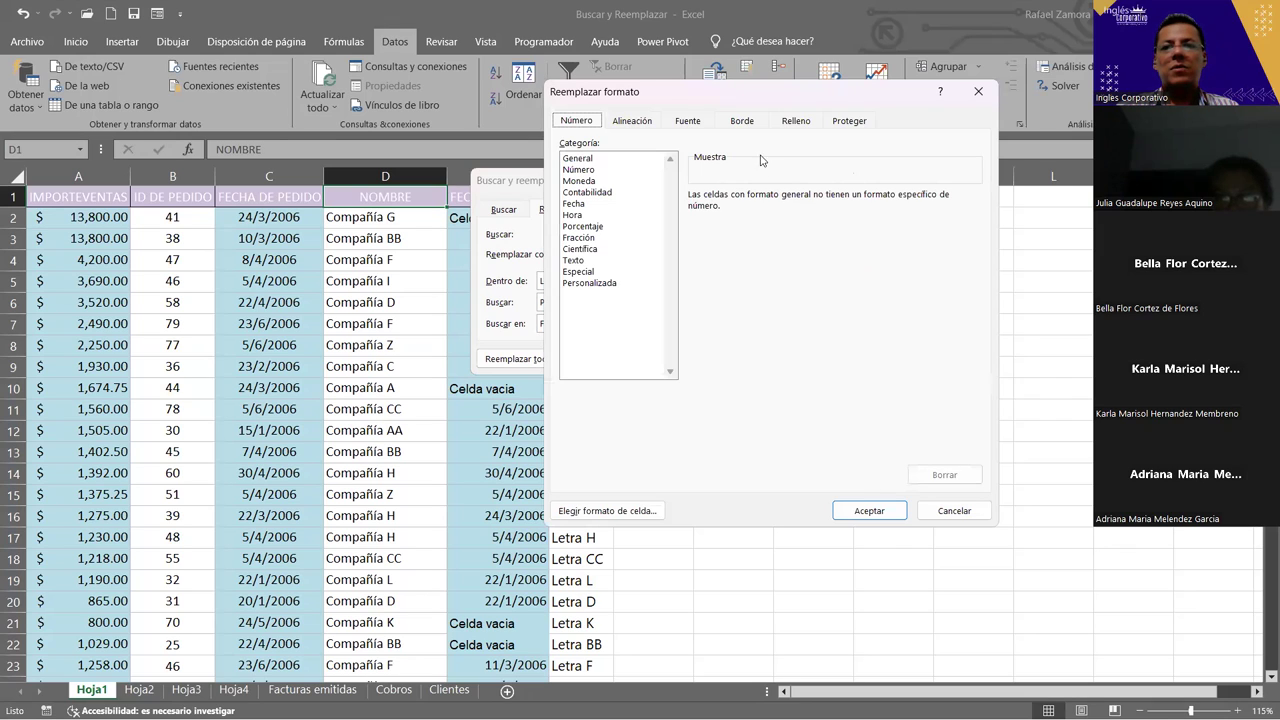
pyautogui.click(699, 127)
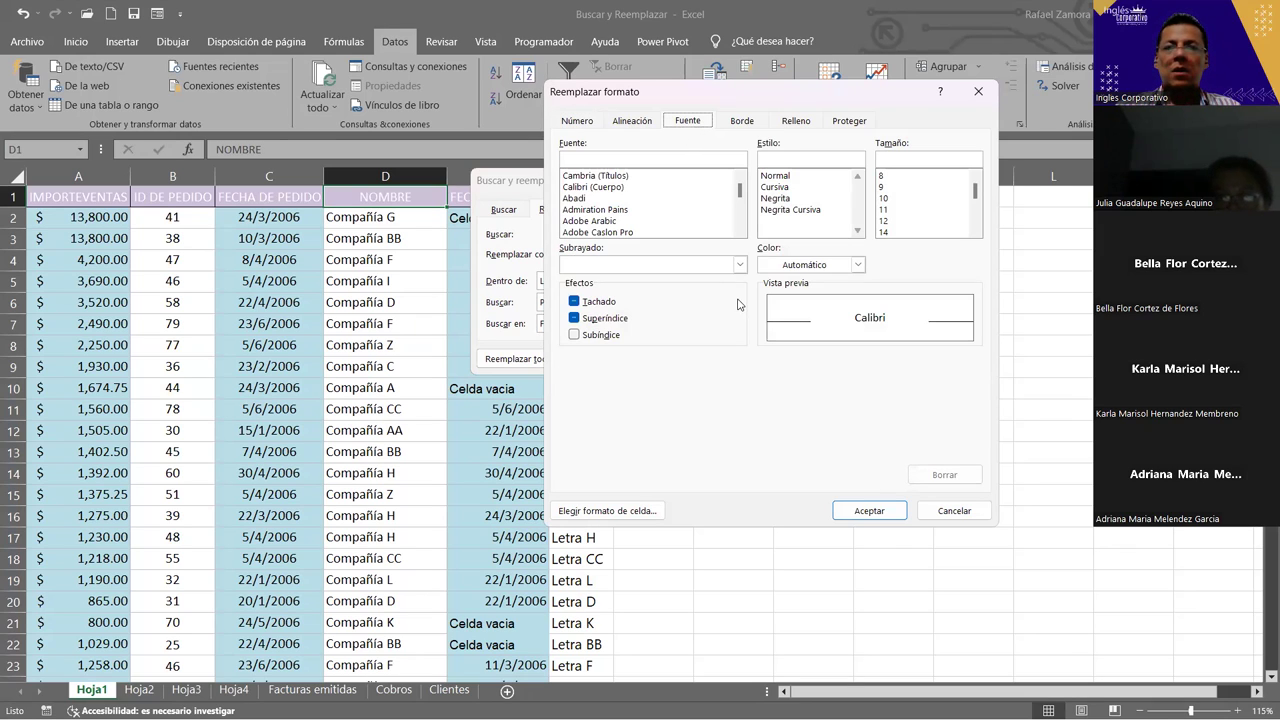
pyautogui.click(796, 199)
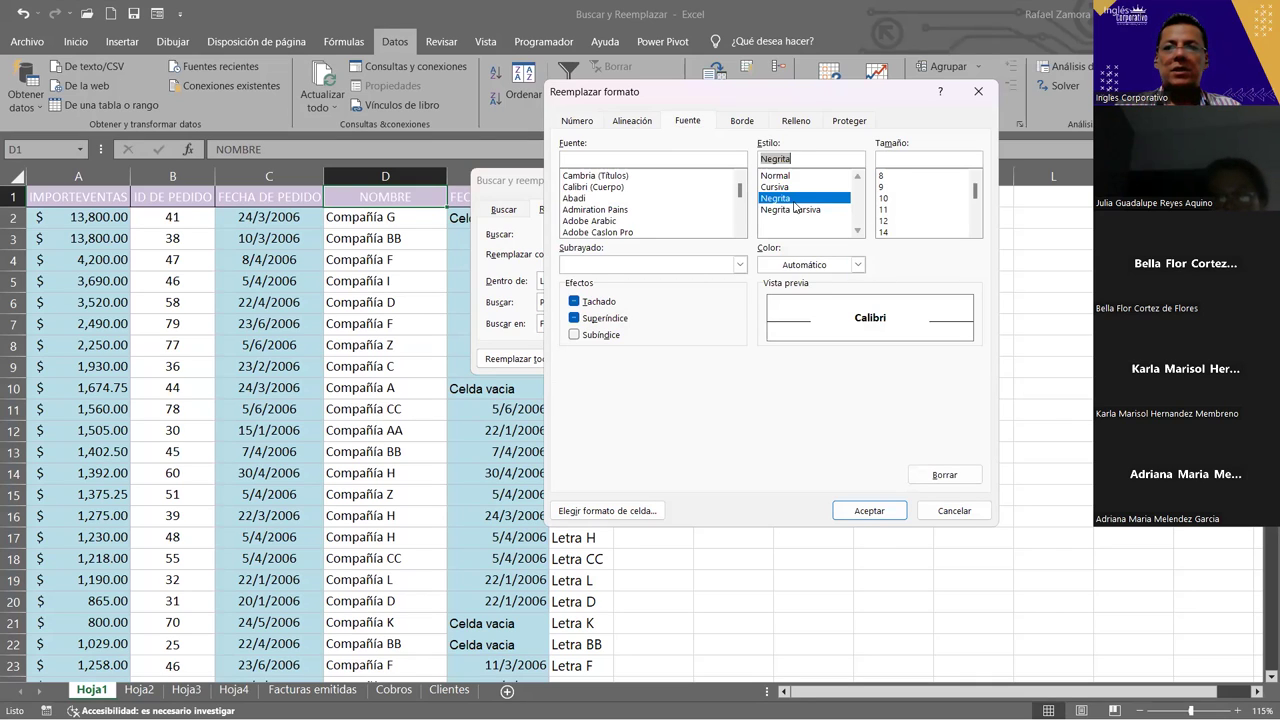
pyautogui.click(855, 268)
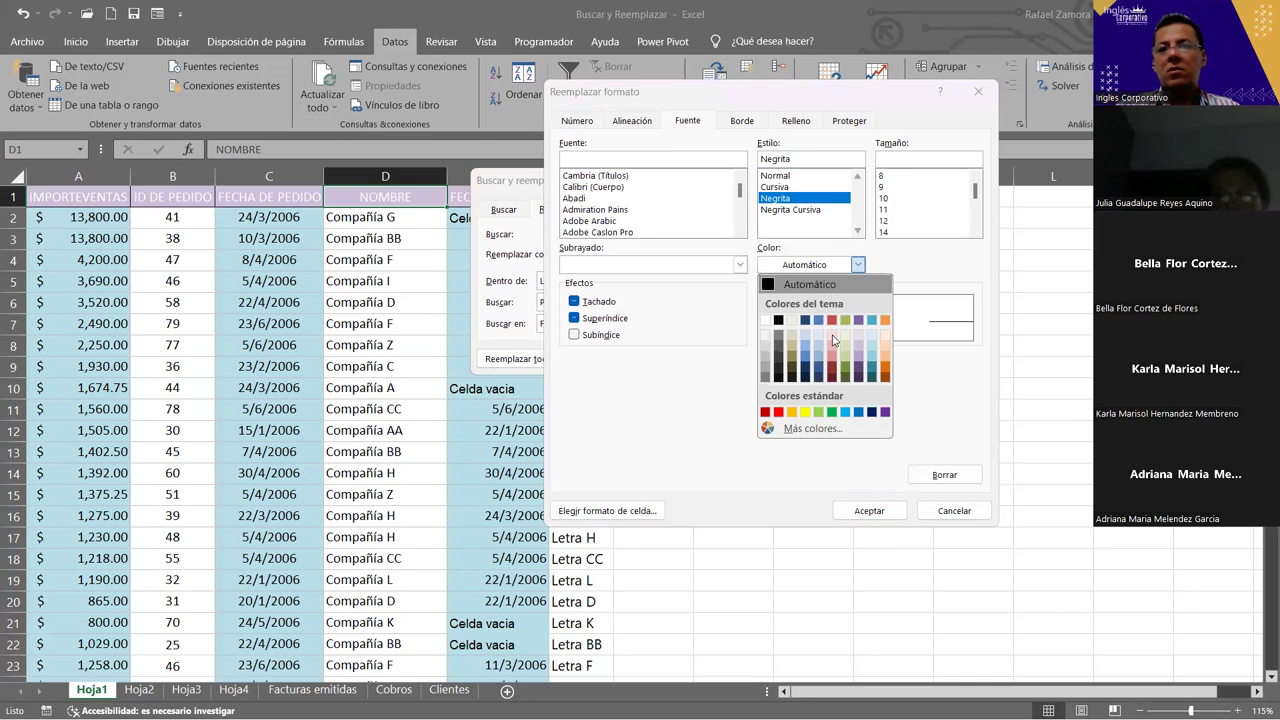
pyautogui.click(838, 373)
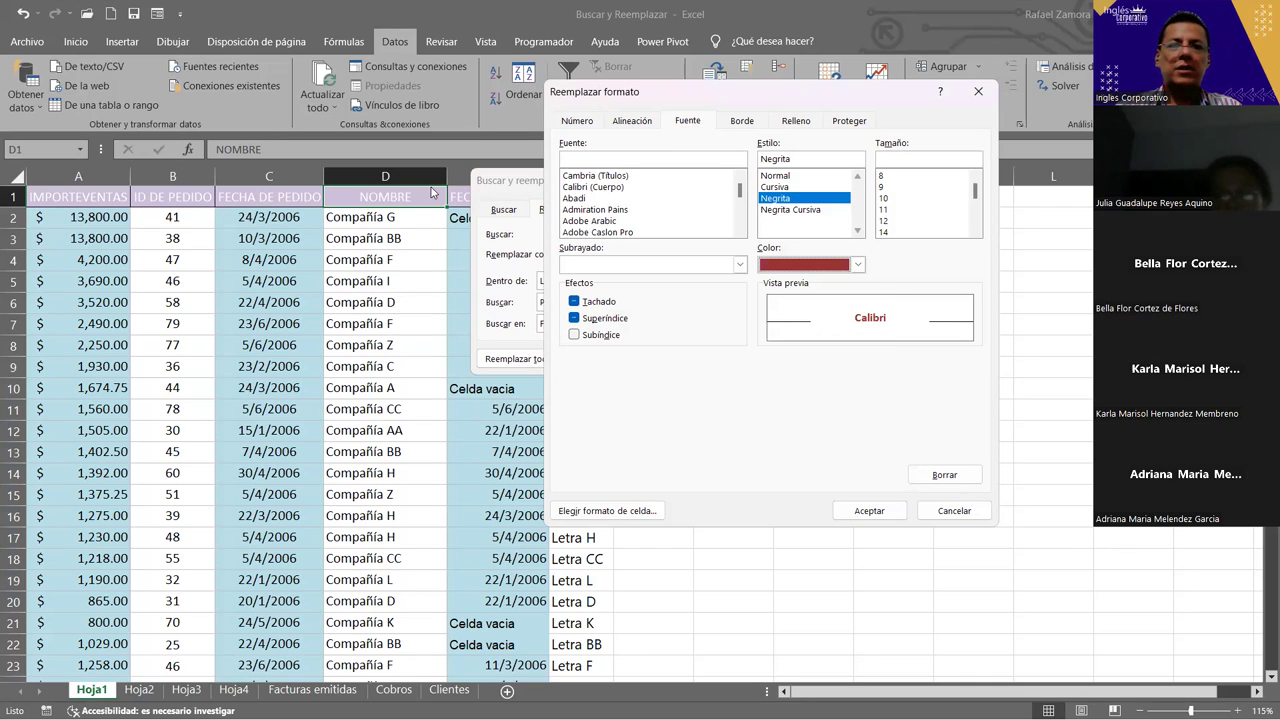
pyautogui.click(885, 520)
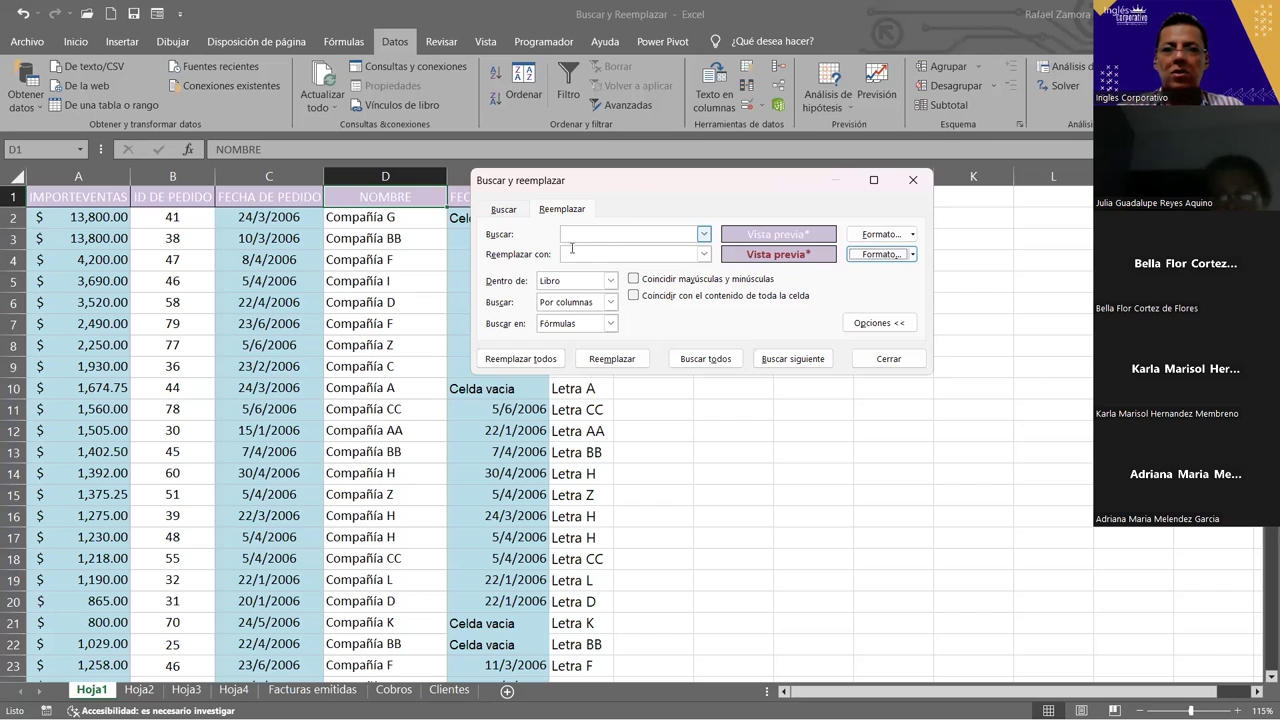
pyautogui.click(541, 361)
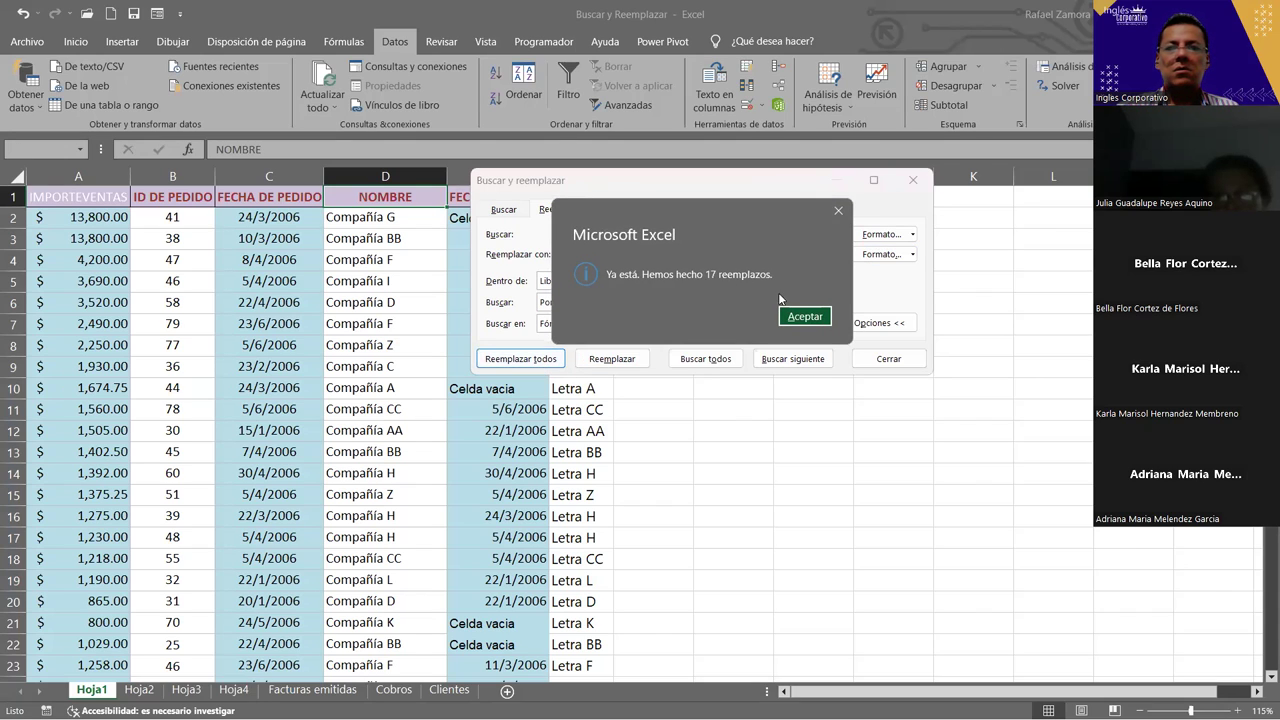
pyautogui.click(805, 318)
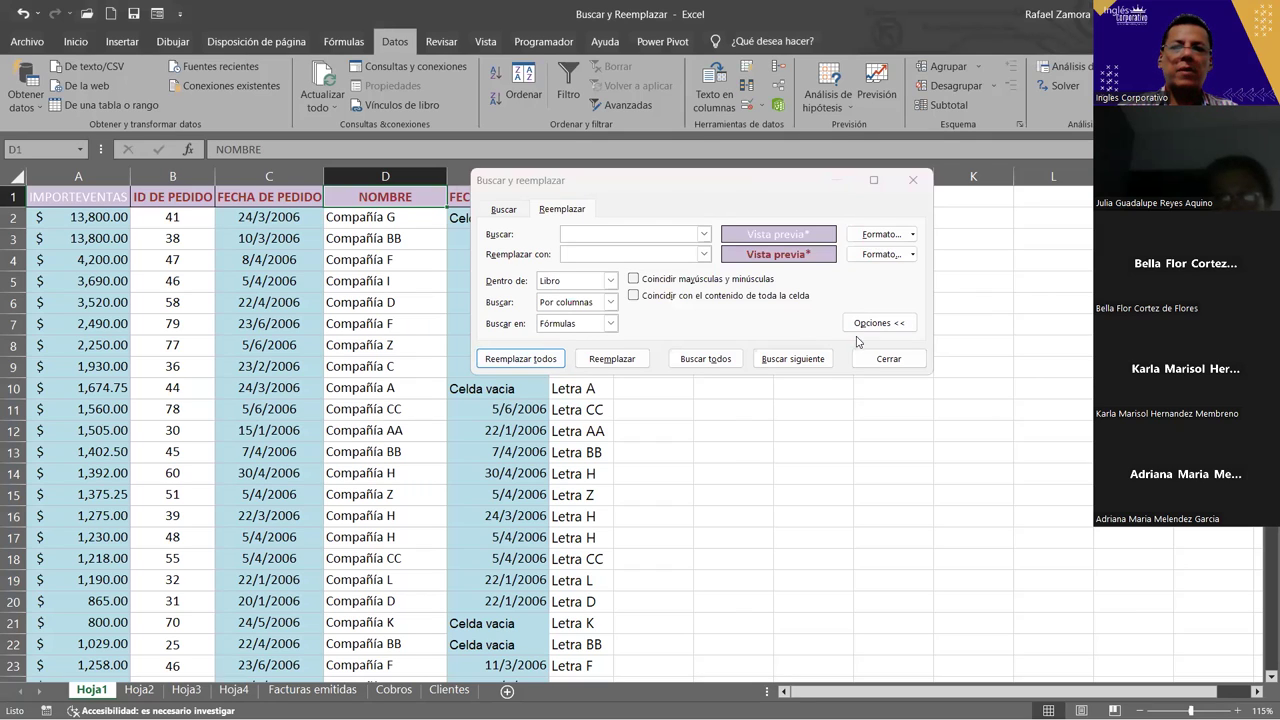
pyautogui.click(862, 360)
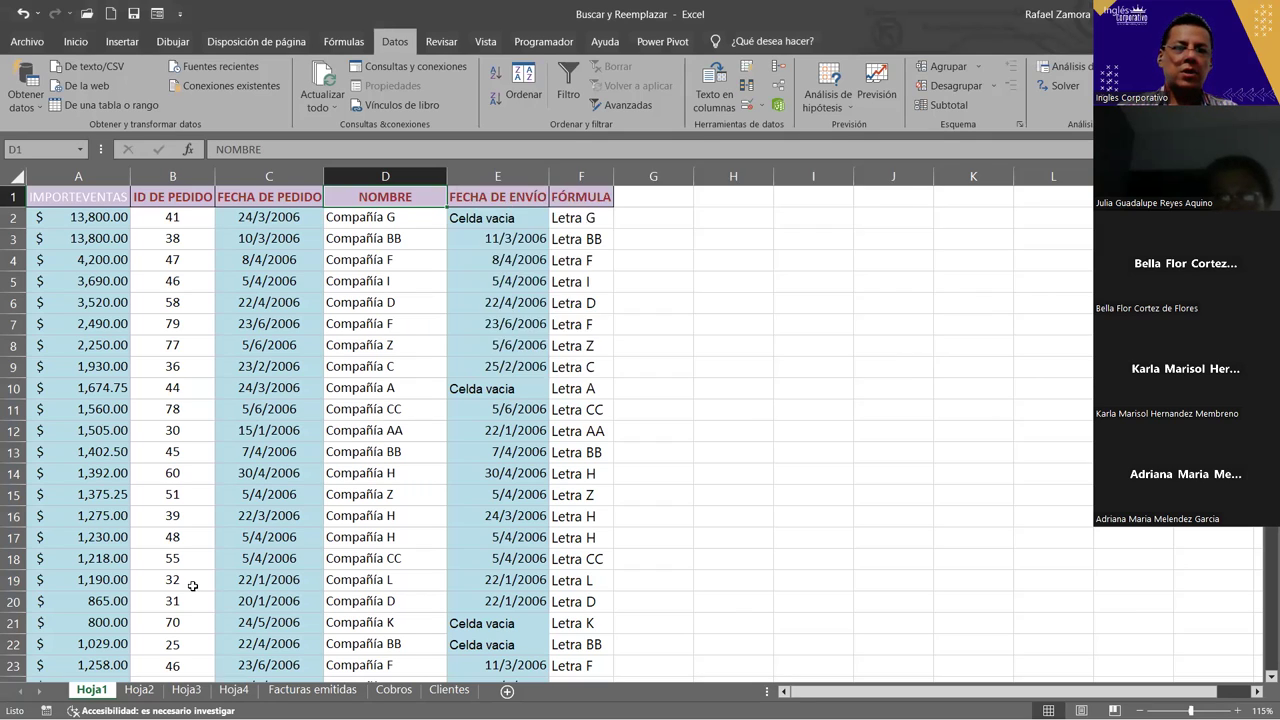
# Step: Browse Hoja2 through Hoja4 and back to Hoja1 to check the reformatted headers
pyautogui.click(139, 689)
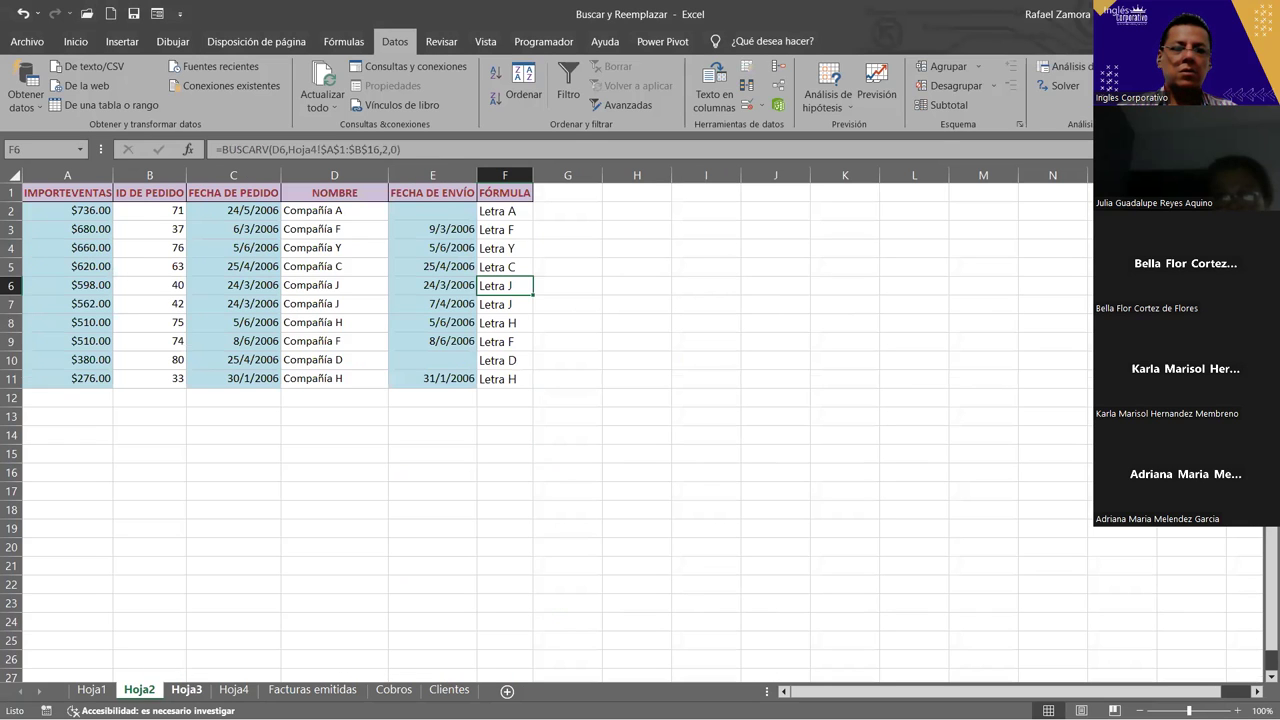
pyautogui.click(186, 689)
pyautogui.hotkey('ctrl', 'pagedown')
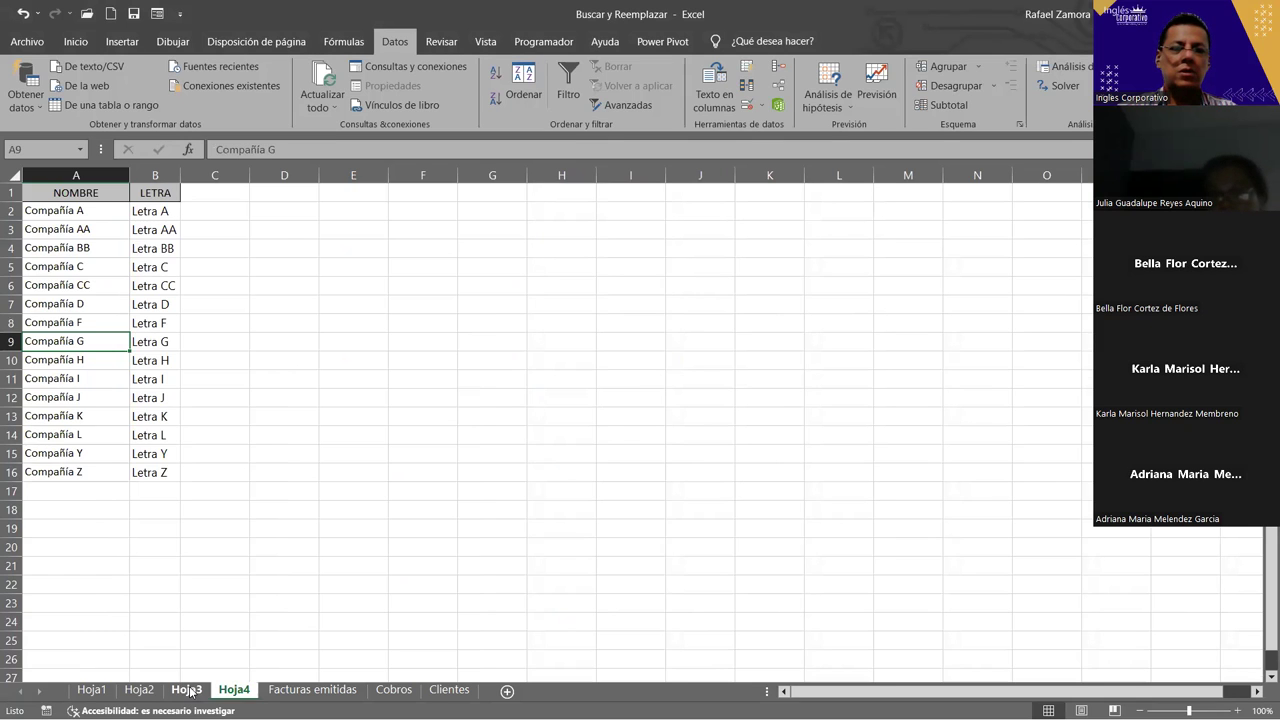
pyautogui.click(186, 689)
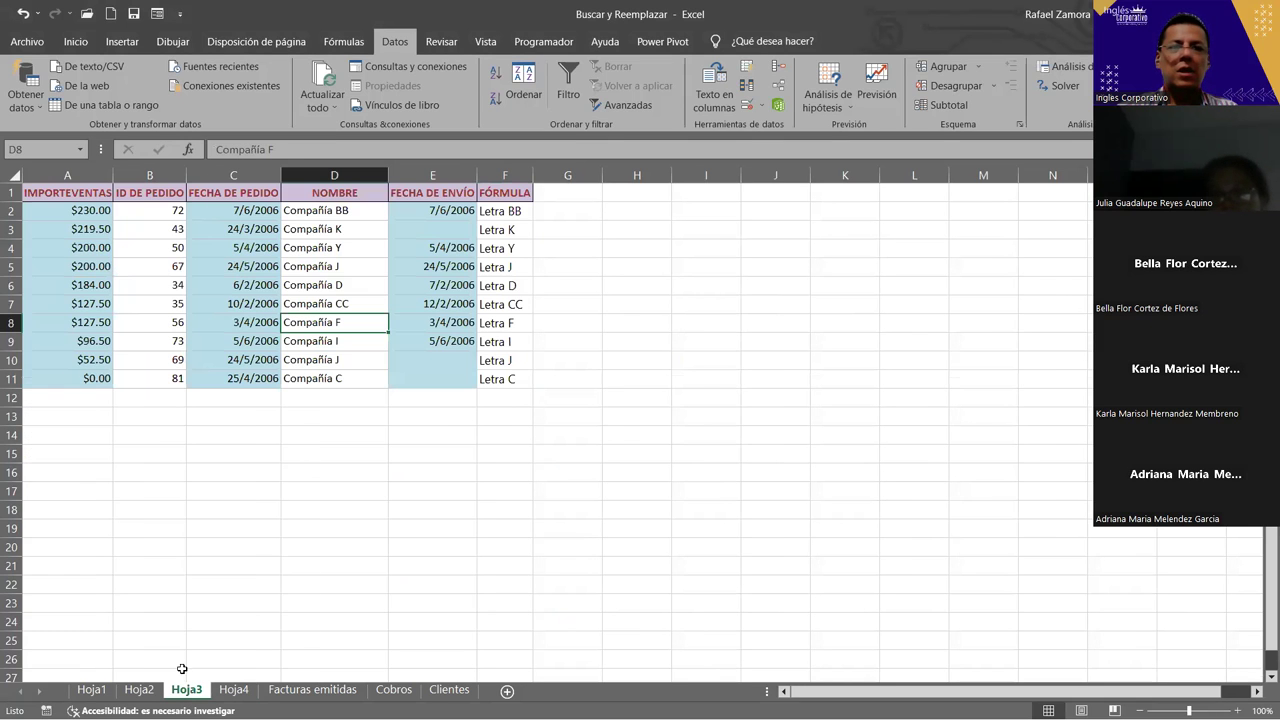
pyautogui.click(133, 689)
pyautogui.click(100, 689)
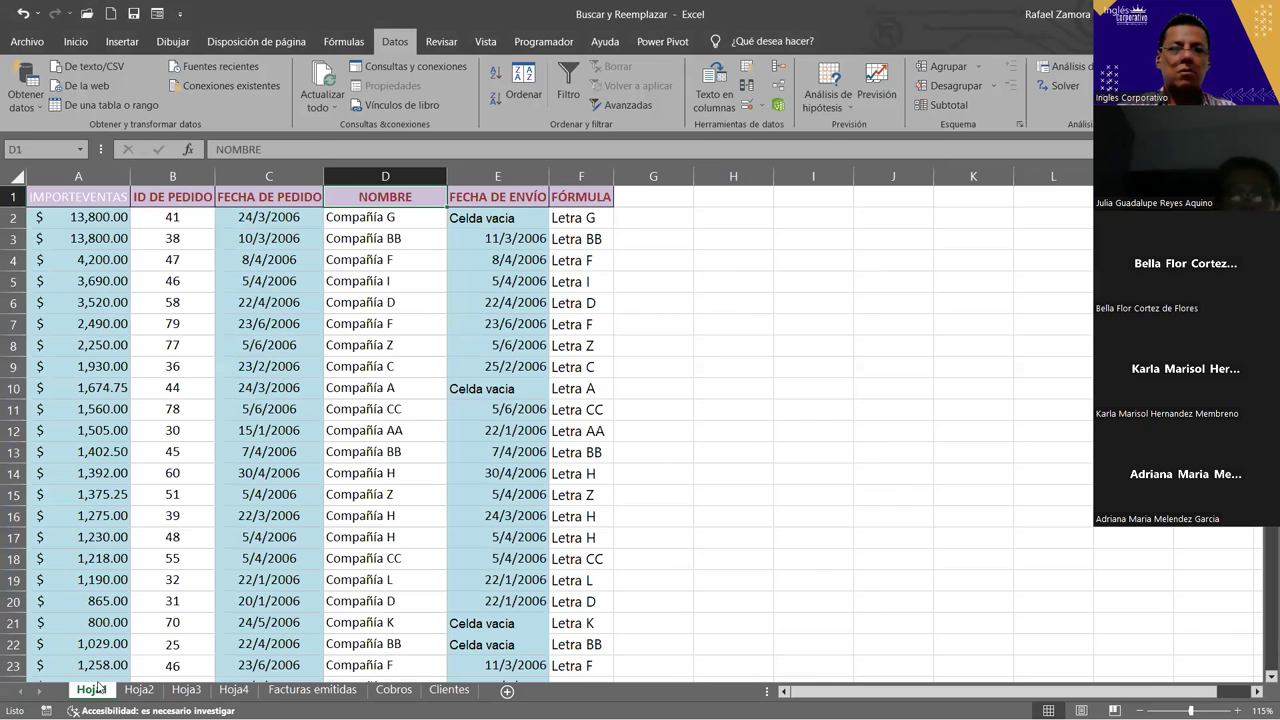
# Step: Autofit columns B, A and E on Hoja2, then return to Hoja1's sales table
pyautogui.click(140, 689)
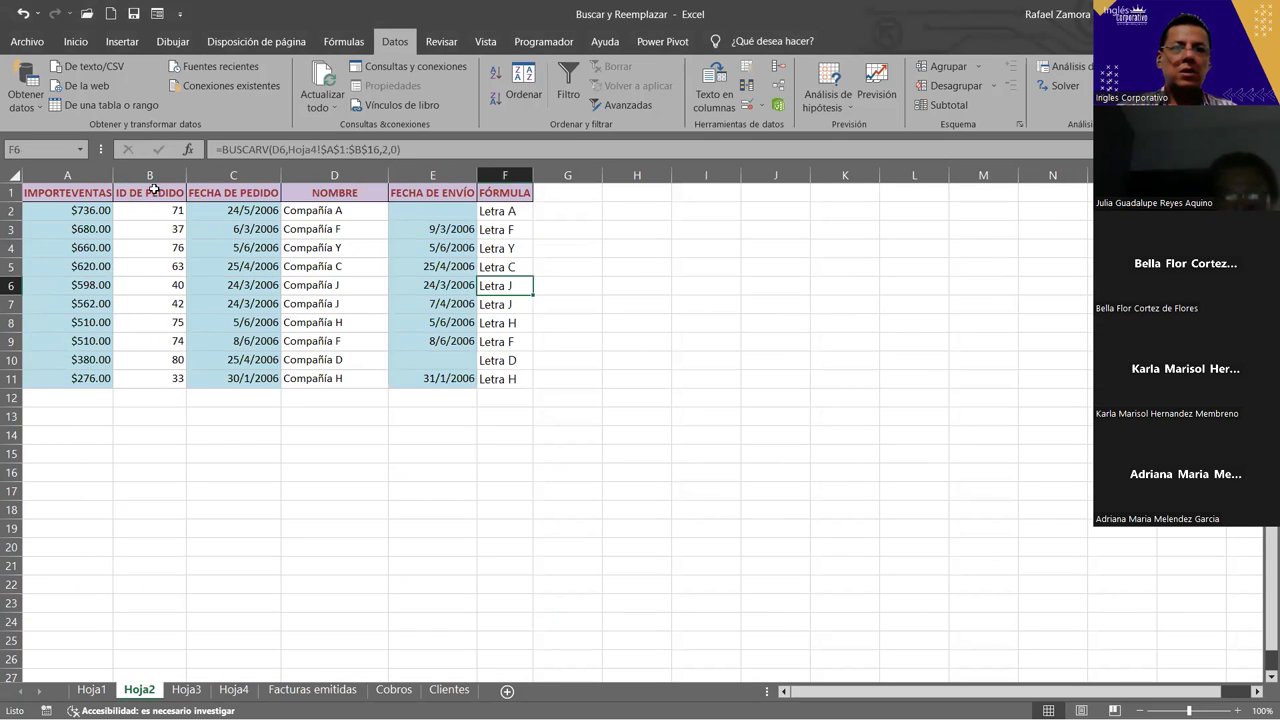
pyautogui.doubleClick(192, 170)
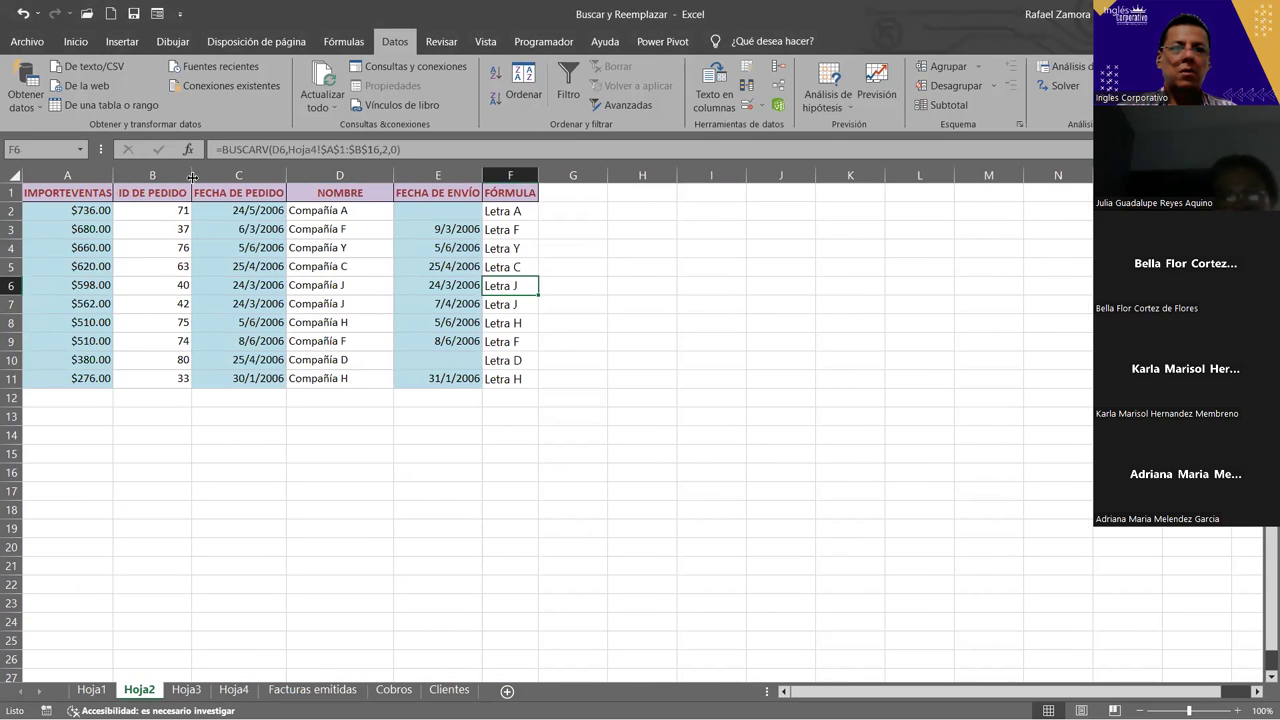
pyautogui.doubleClick(113, 175)
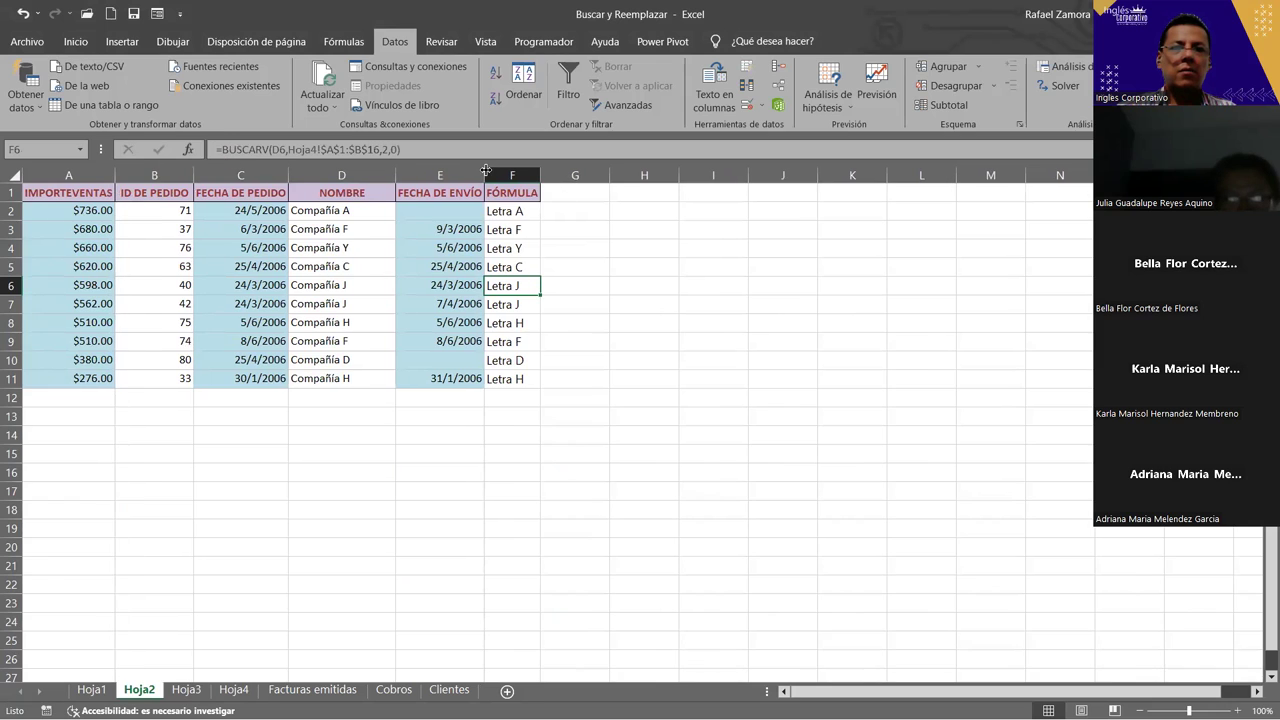
pyautogui.doubleClick(490, 170)
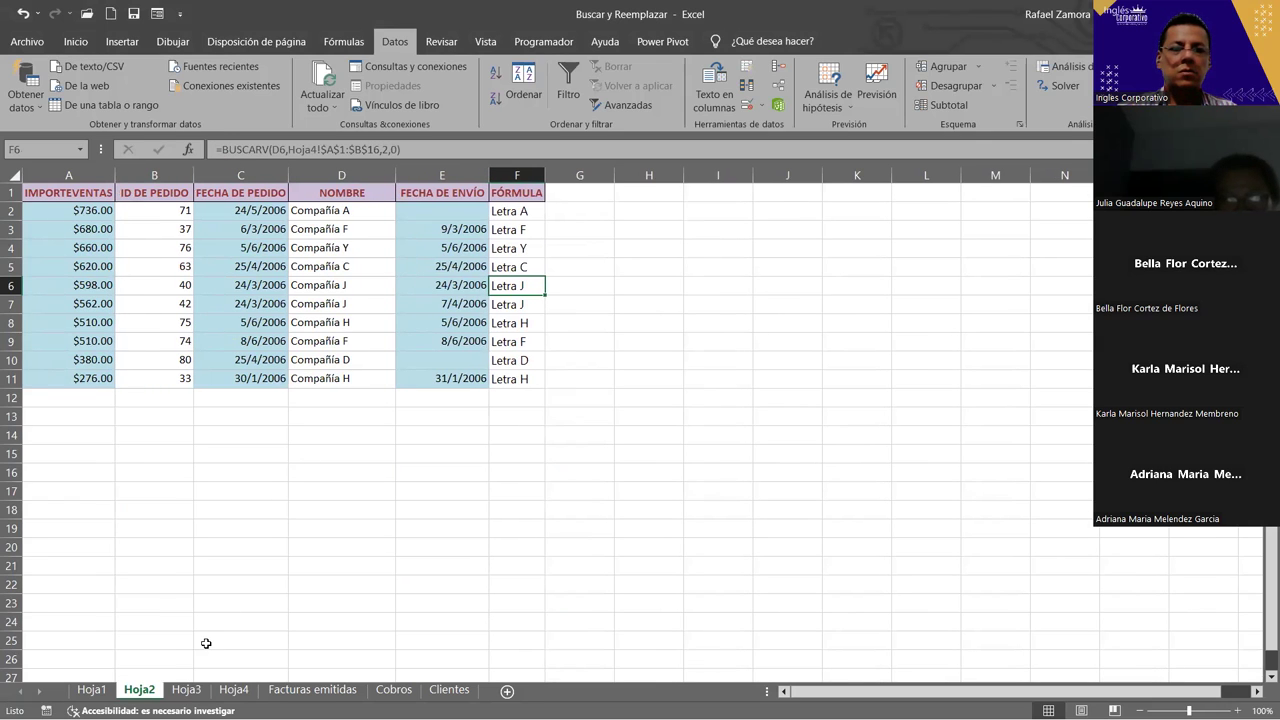
pyautogui.click(186, 689)
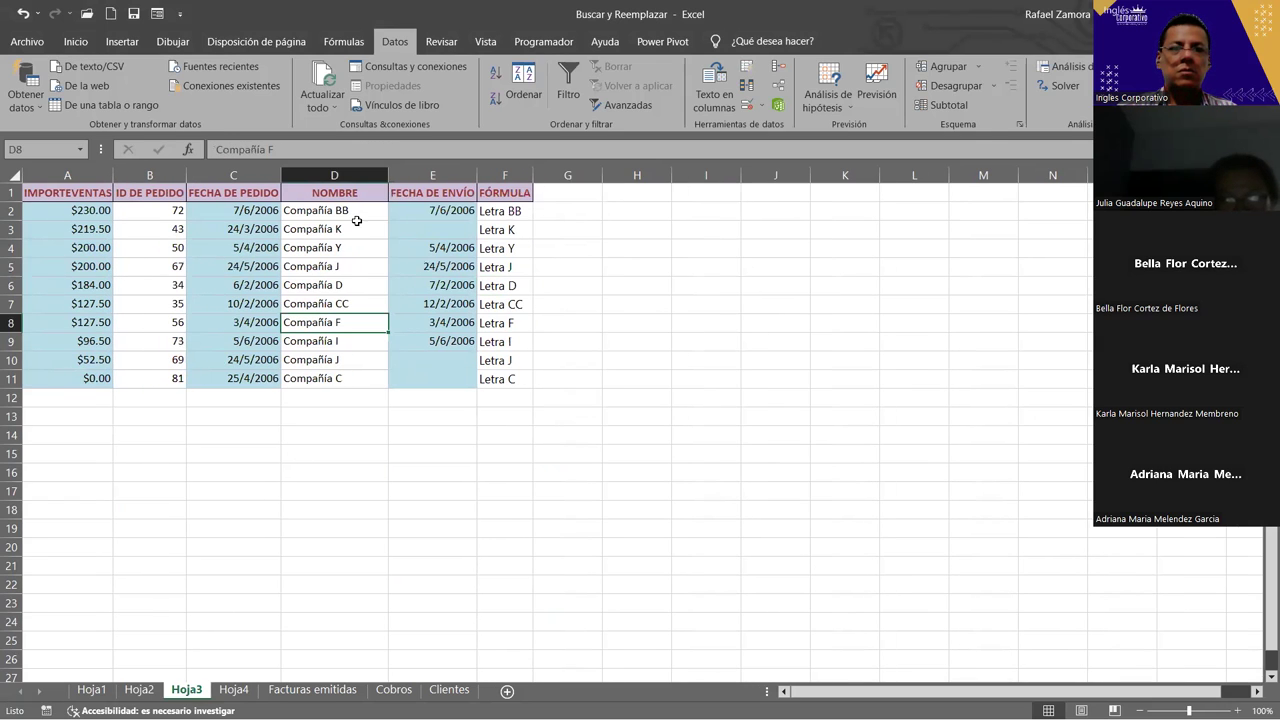
pyautogui.click(92, 690)
pyautogui.click(735, 455)
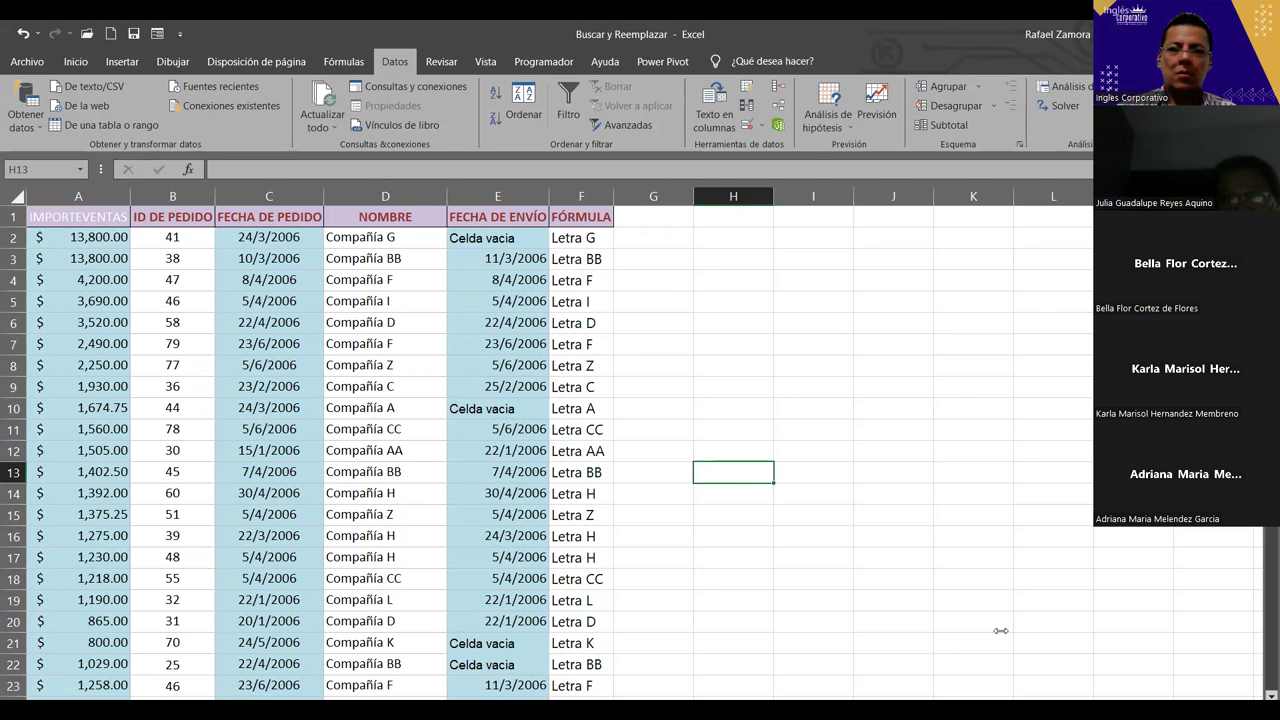
# Step: Flip from Hoja1 to Hoja2 and back, then bring up Find and Replace with Ctrl+B
pyautogui.click(738, 402)
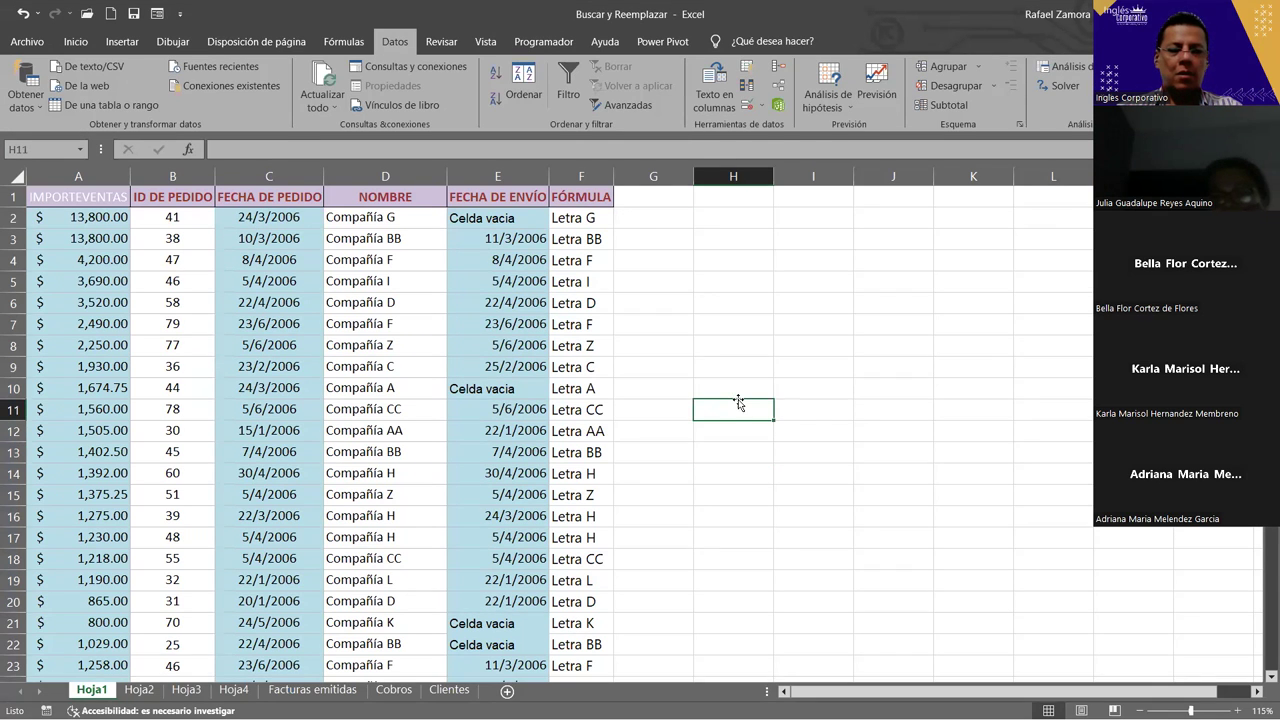
pyautogui.hotkey('ctrl', 'pagedown')
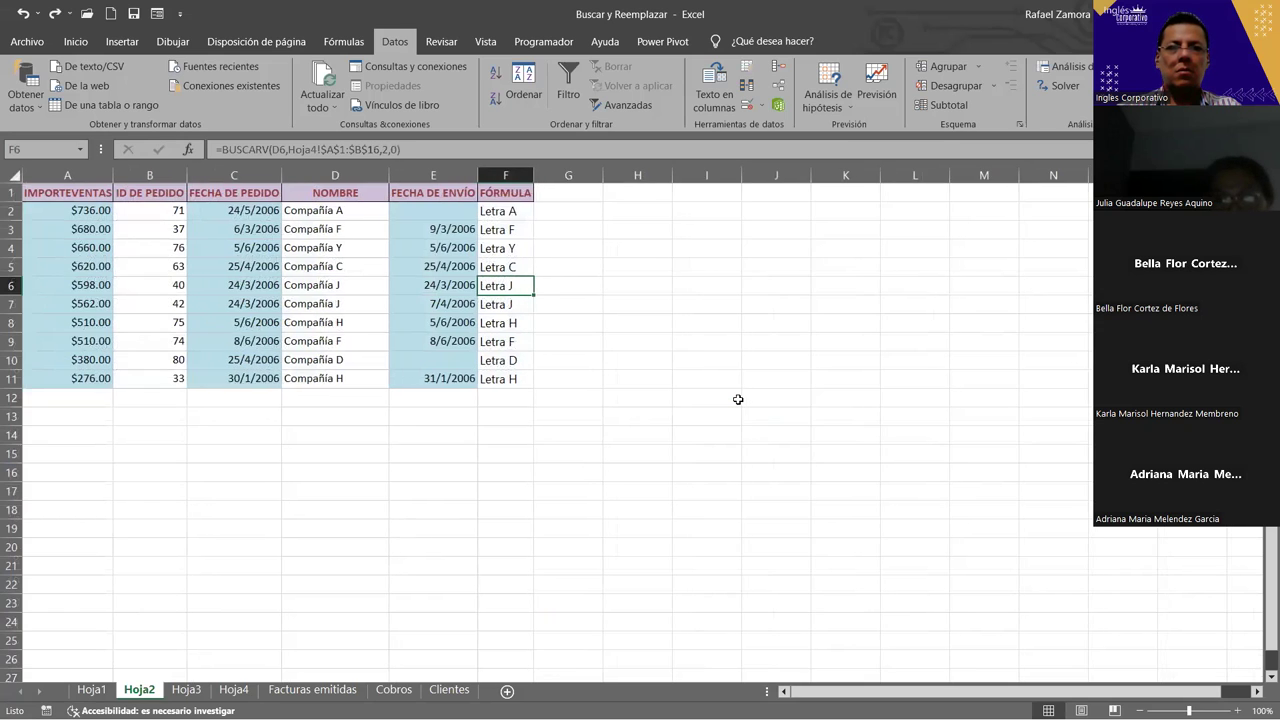
pyautogui.hotkey('ctrl', 'pageup')
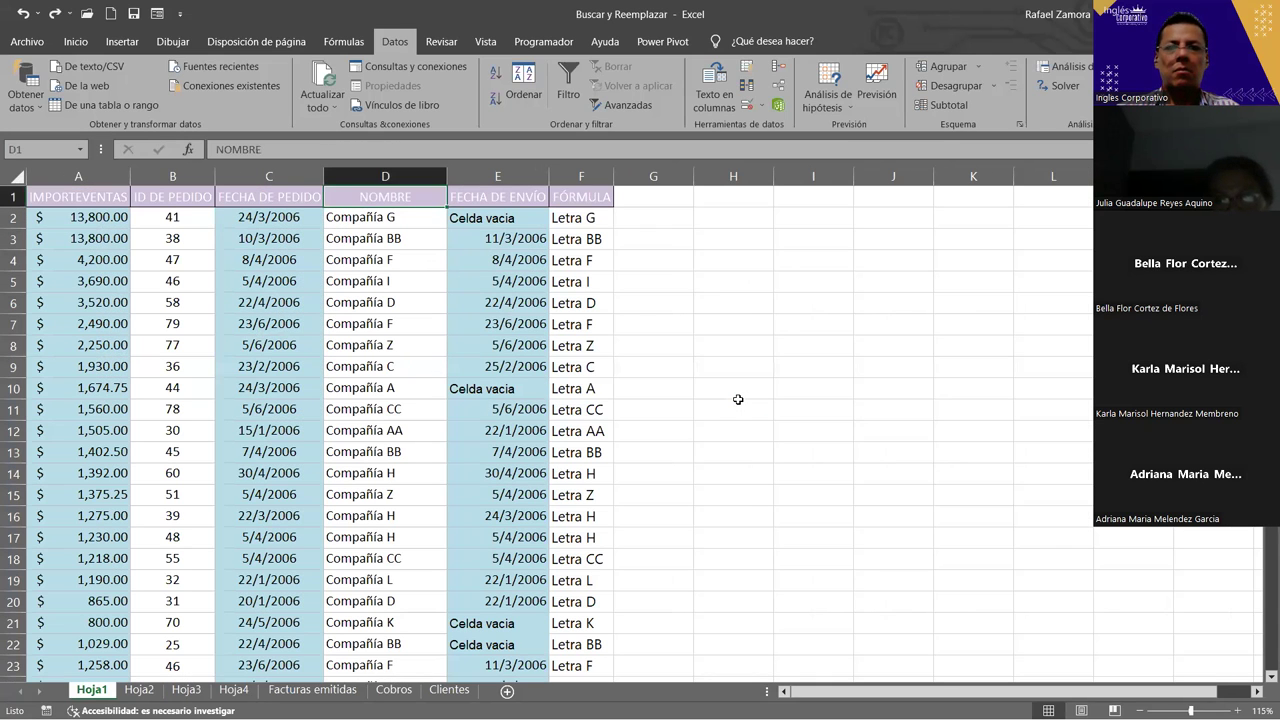
pyautogui.click(738, 400)
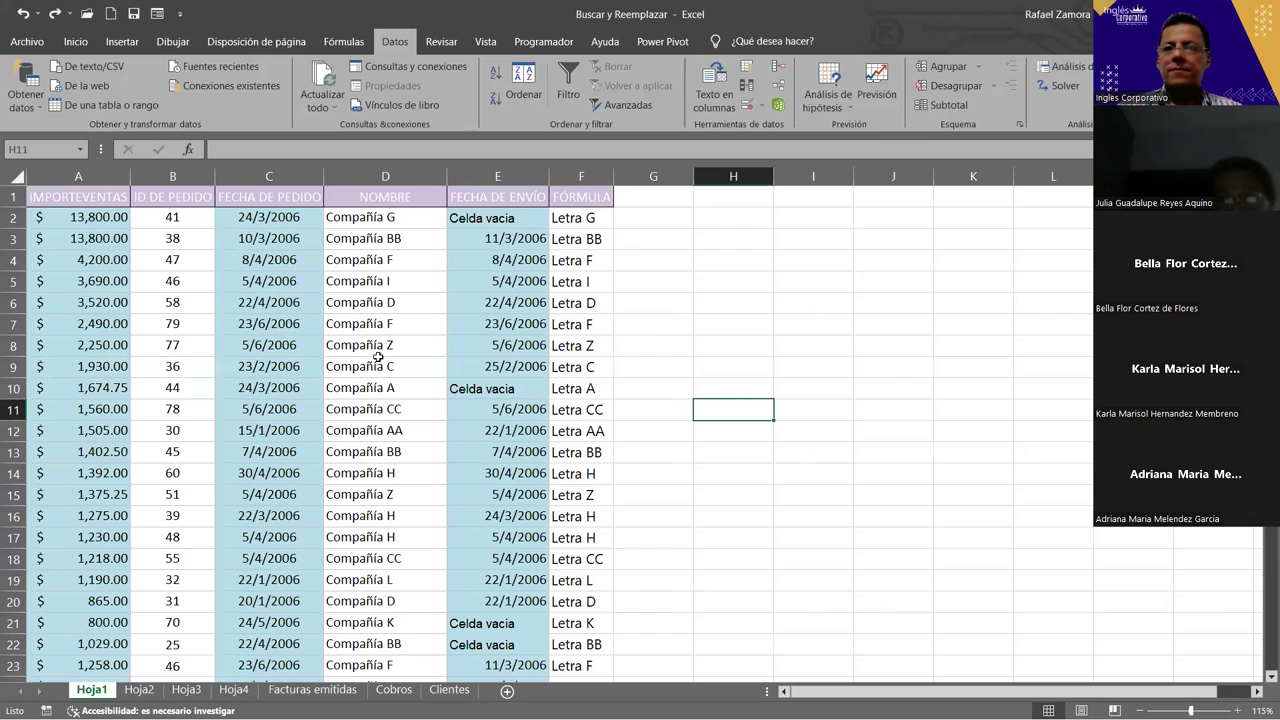
pyautogui.hotkey('ctrl', 'b')
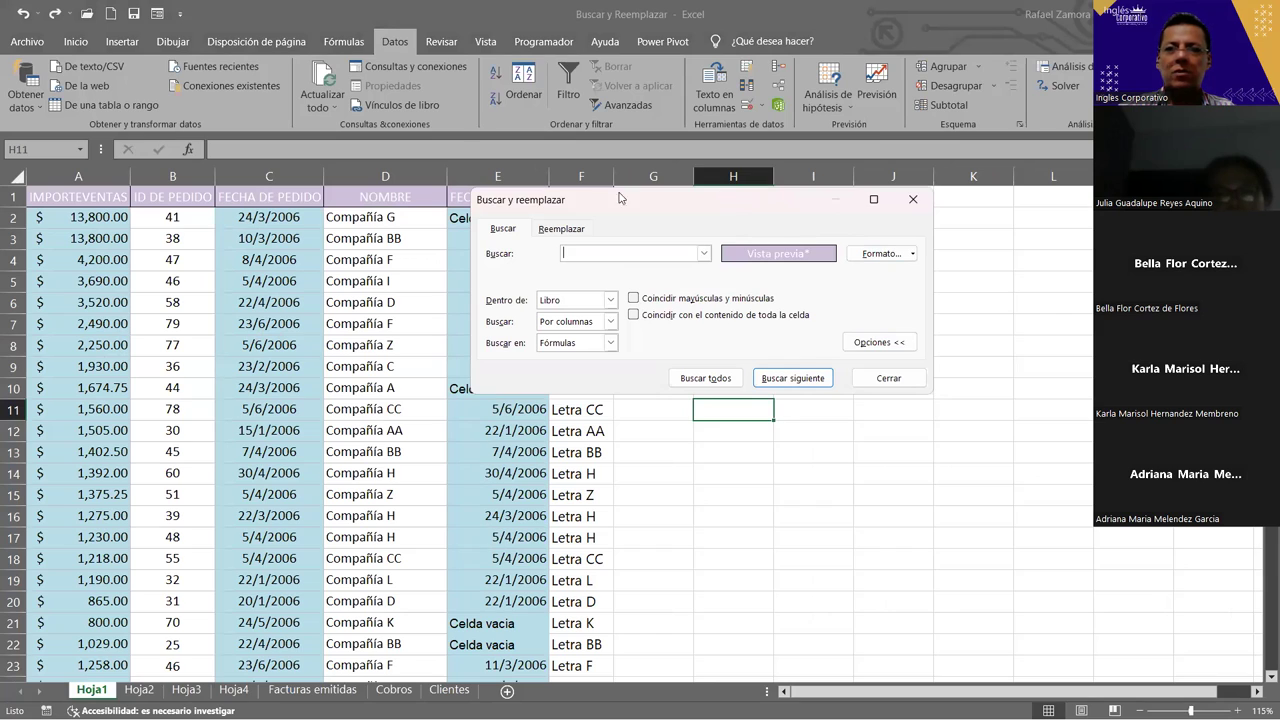
# Step: Clear both the previous find format and replacement format on the Replace tab
pyautogui.click(571, 232)
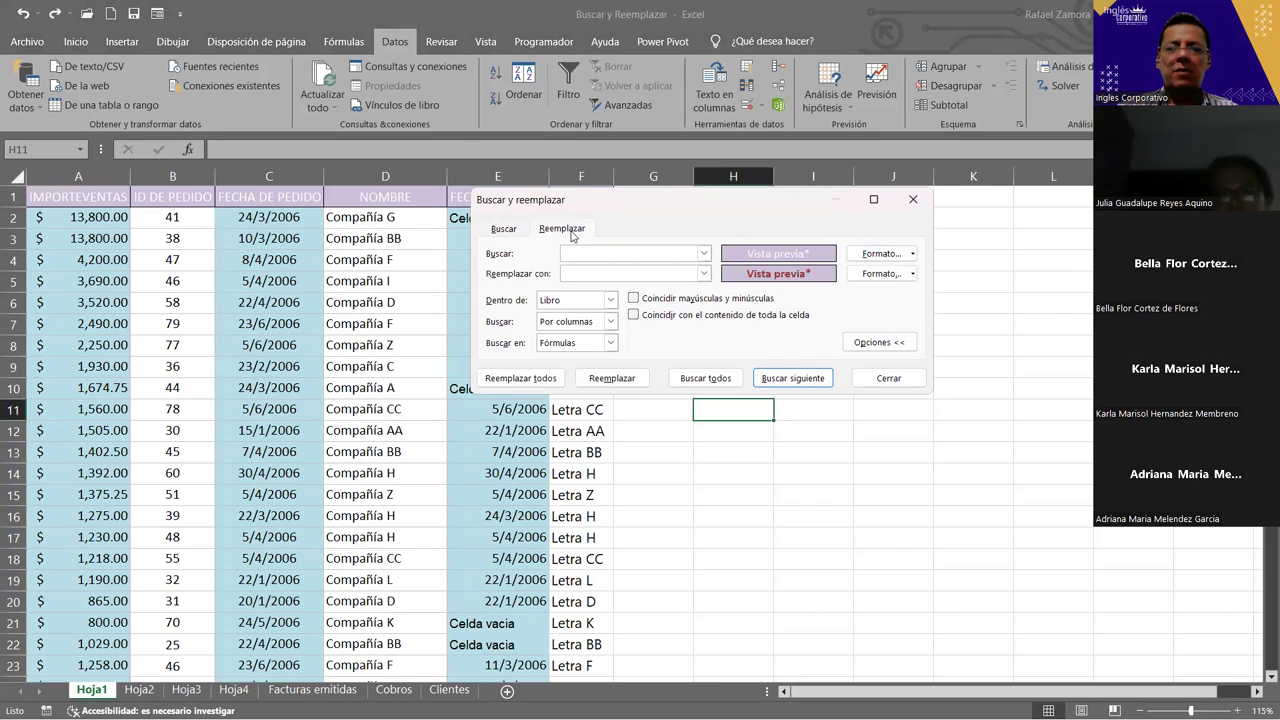
pyautogui.click(913, 255)
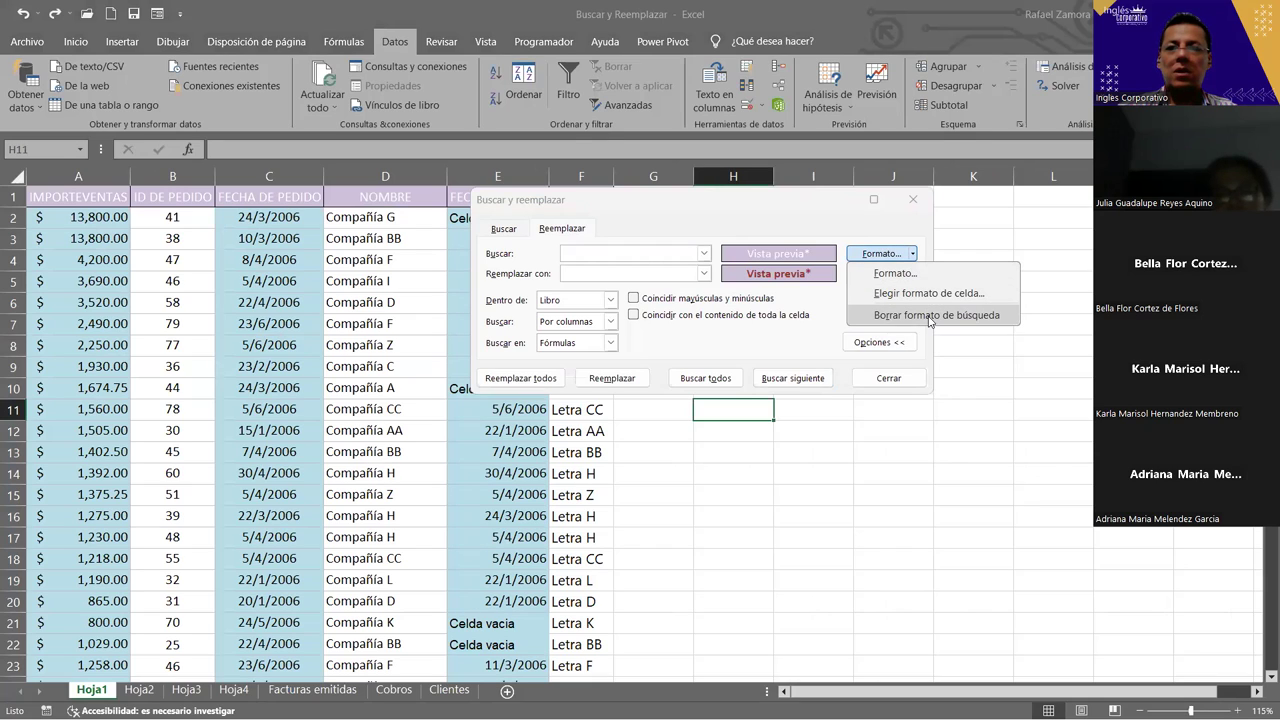
pyautogui.click(929, 316)
pyautogui.click(913, 273)
pyautogui.click(937, 336)
pyautogui.click(503, 229)
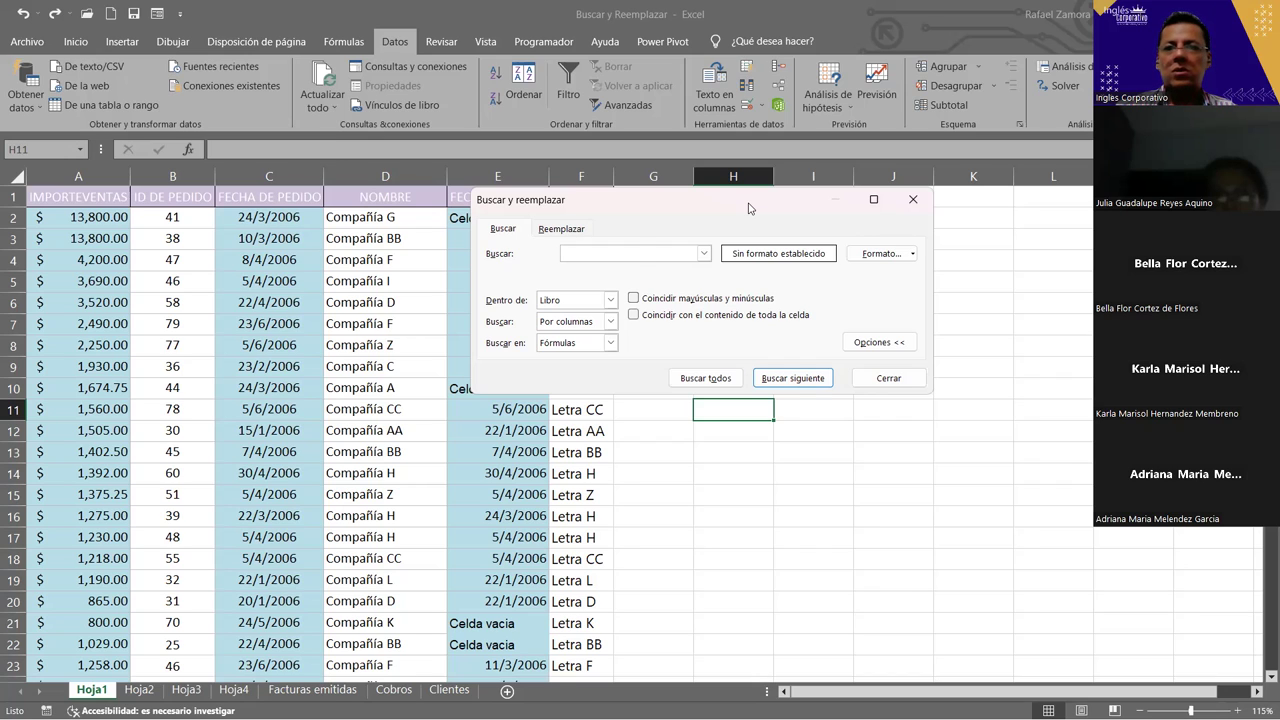
pyautogui.hotkey('ctrl', 'h')
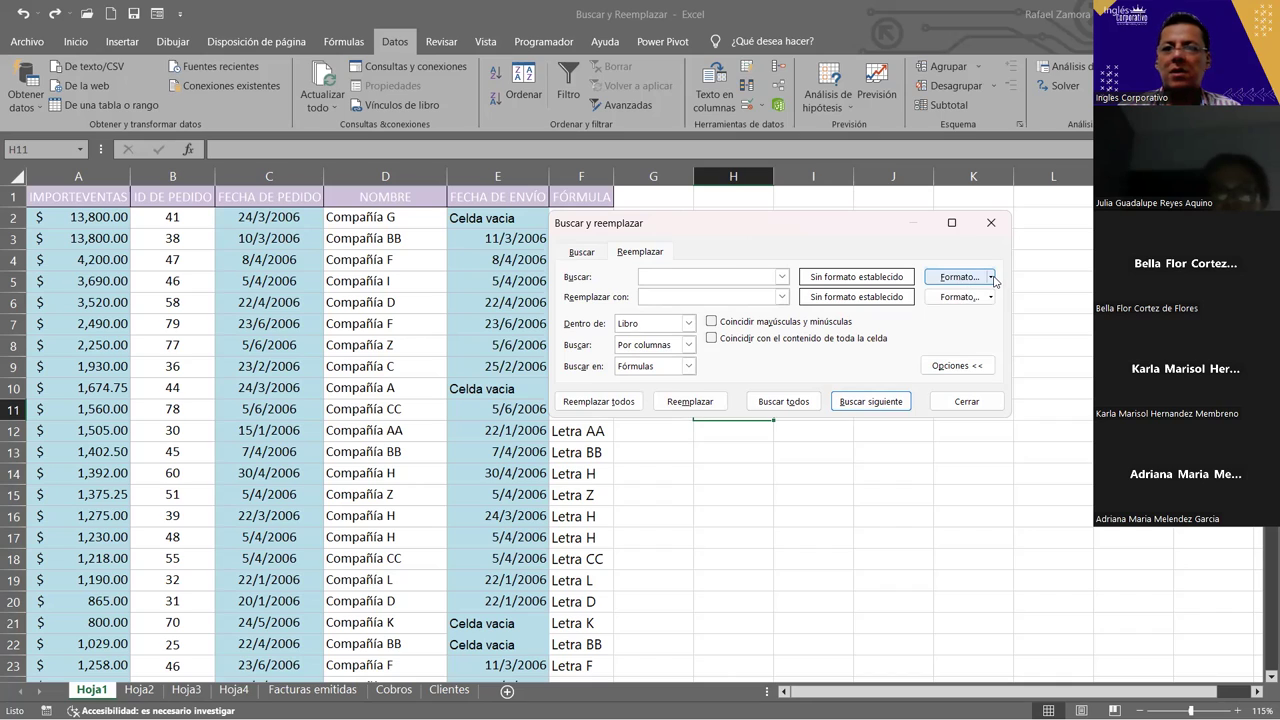
# Step: Pick the find format from the FECHA DE PEDIDO header cell C1
pyautogui.click(991, 277)
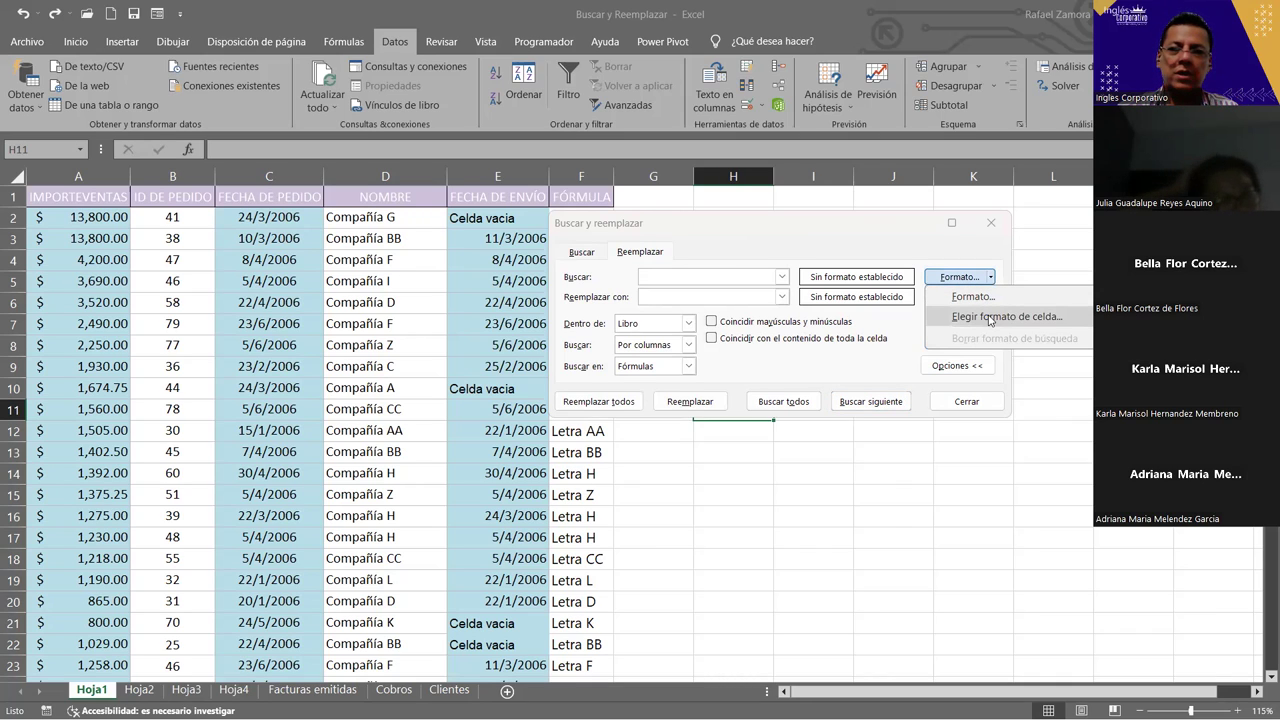
pyautogui.click(989, 317)
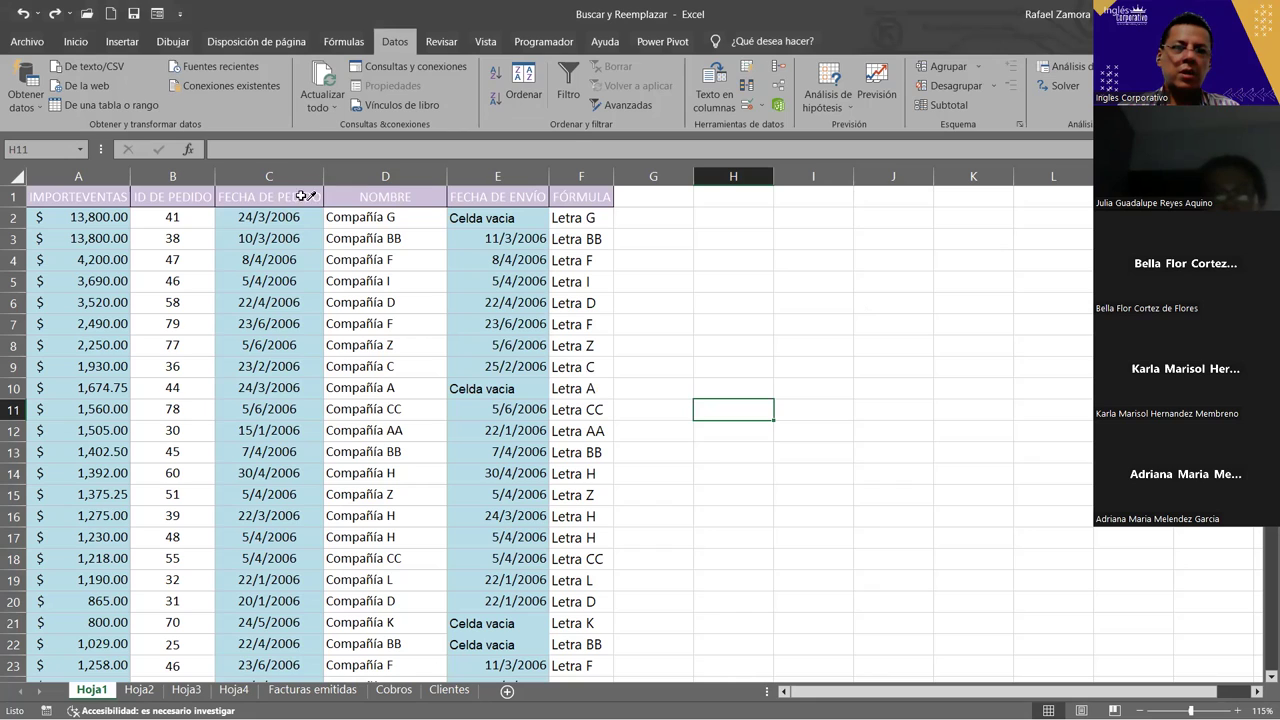
pyautogui.click(253, 194)
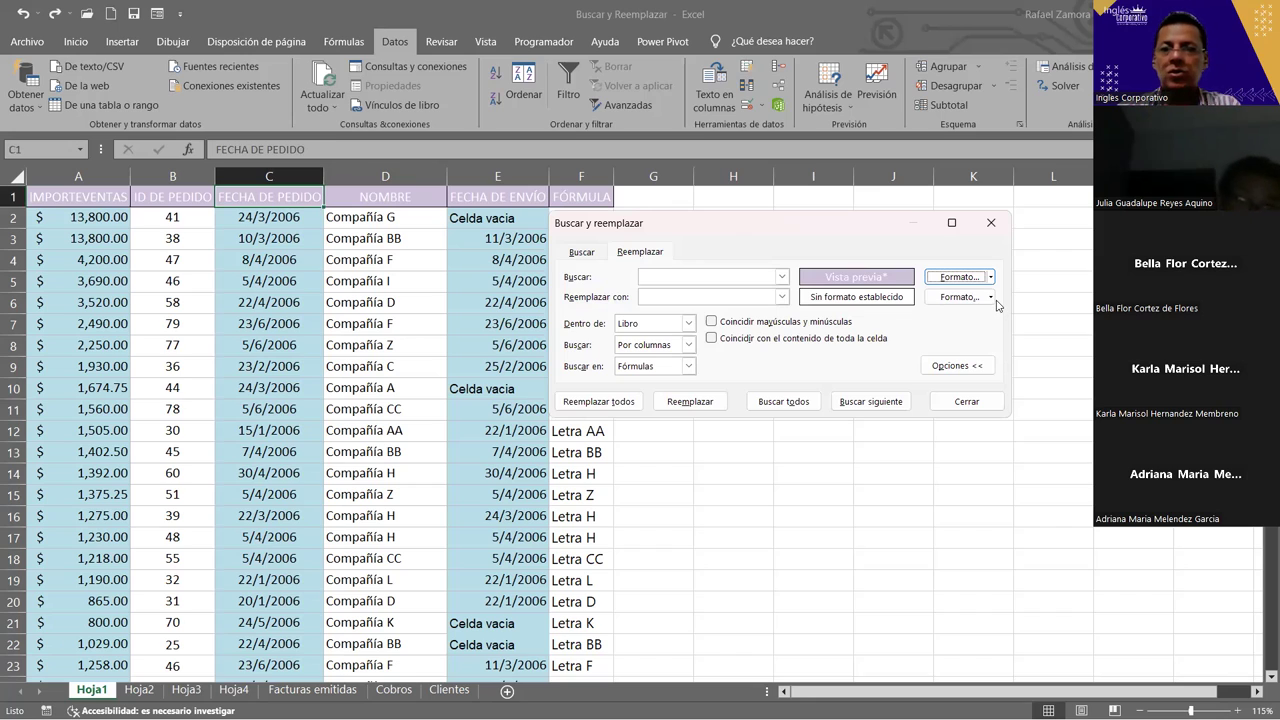
# Step: Set the replacement format to bold font in Naranja, Énfasis 6, Oscuro 25%
pyautogui.click(991, 297)
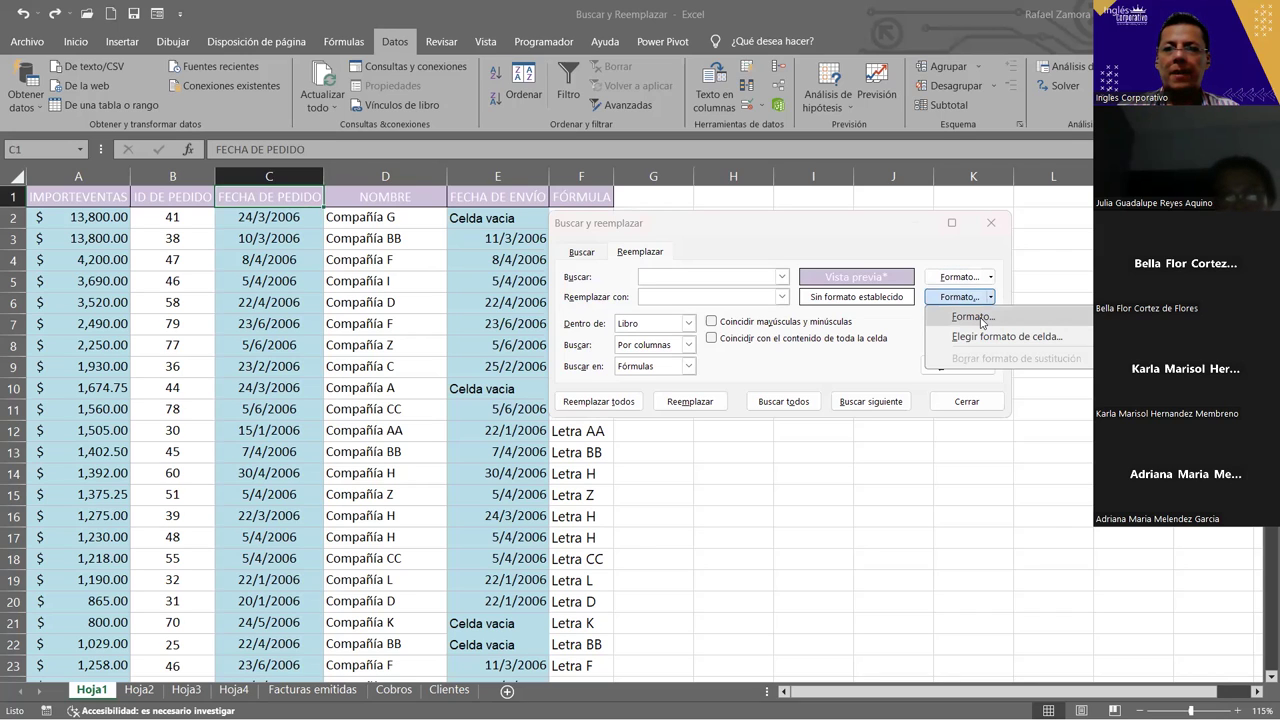
pyautogui.press('Return')
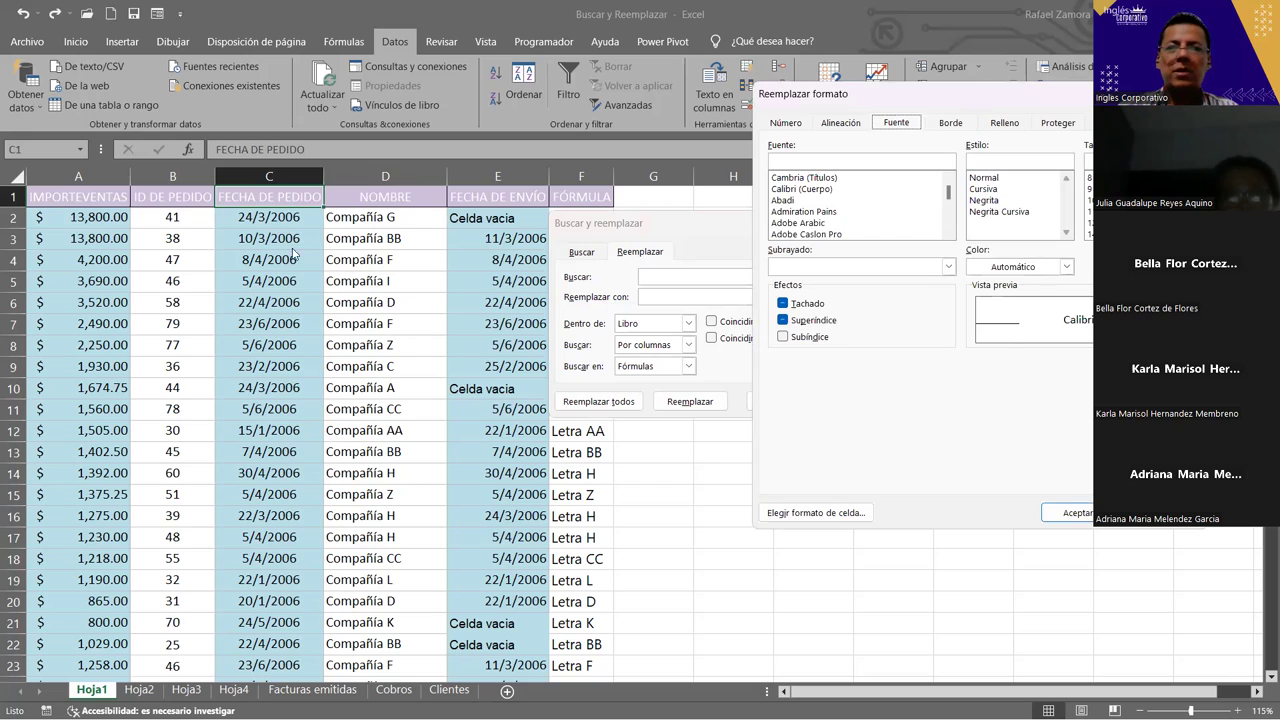
pyautogui.moveTo(981, 103); pyautogui.dragTo(229, 136)
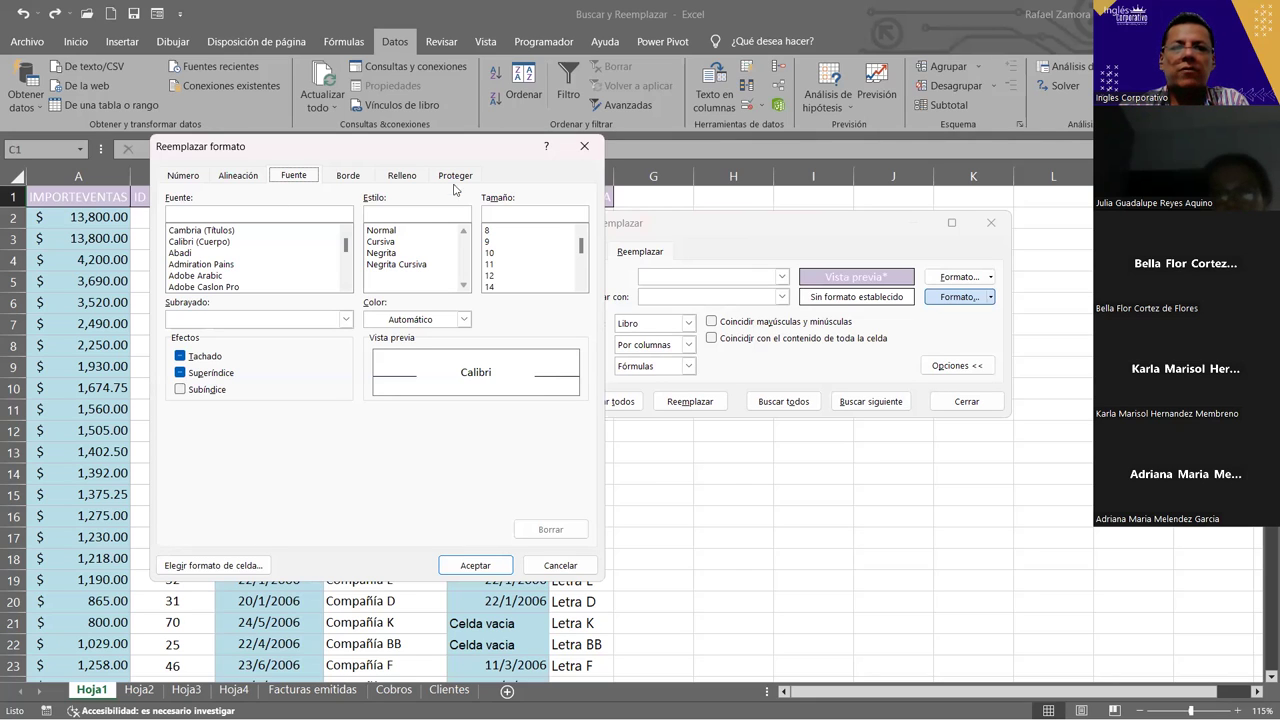
pyautogui.click(386, 255)
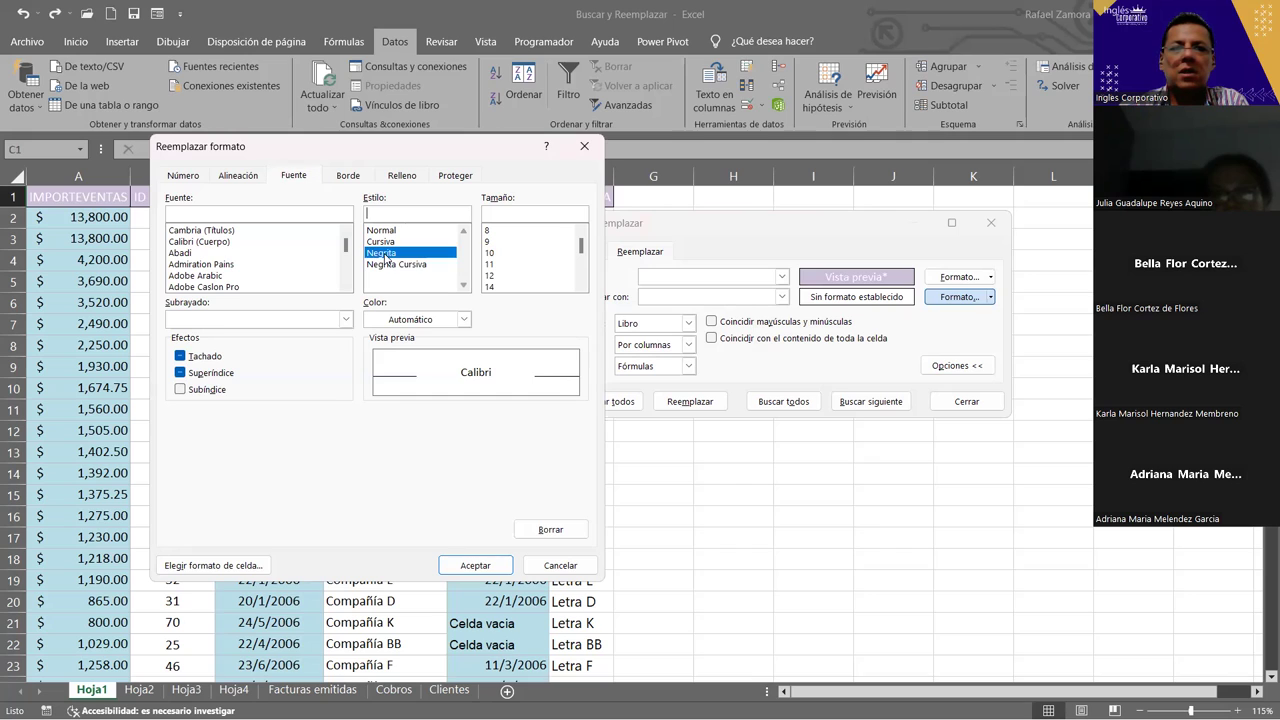
pyautogui.click(464, 320)
pyautogui.click(464, 320)
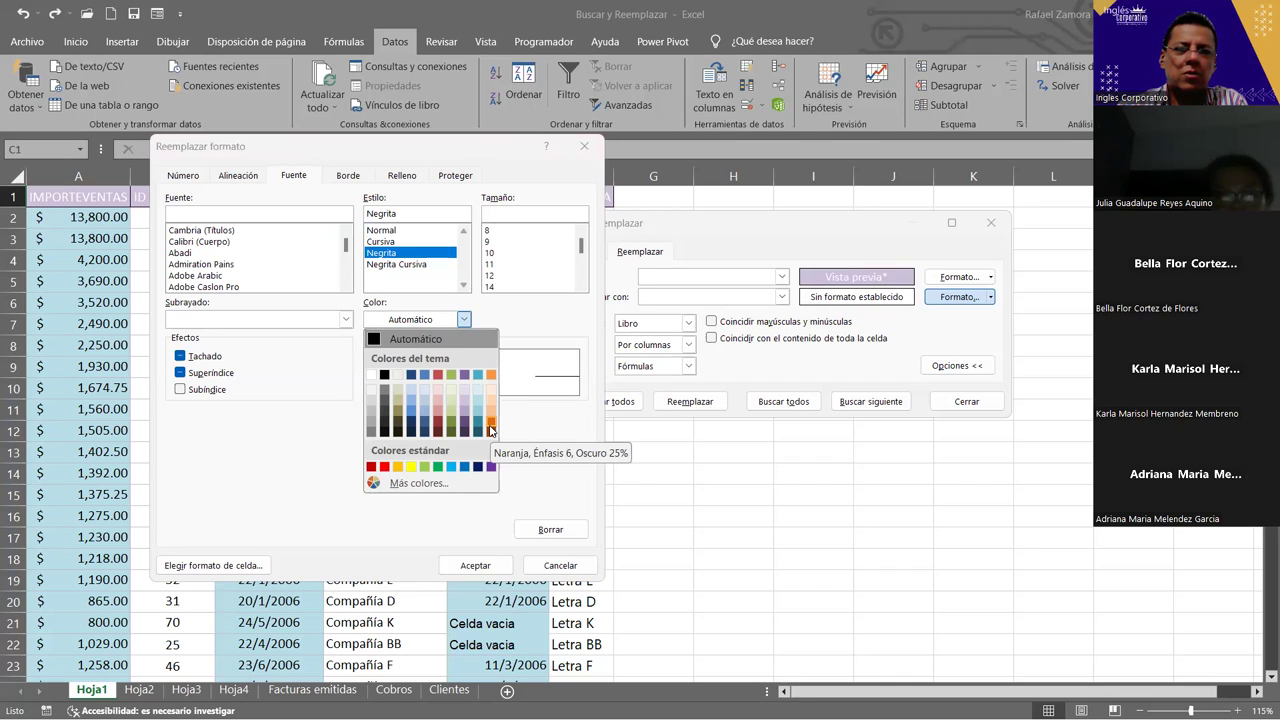
pyautogui.click(490, 430)
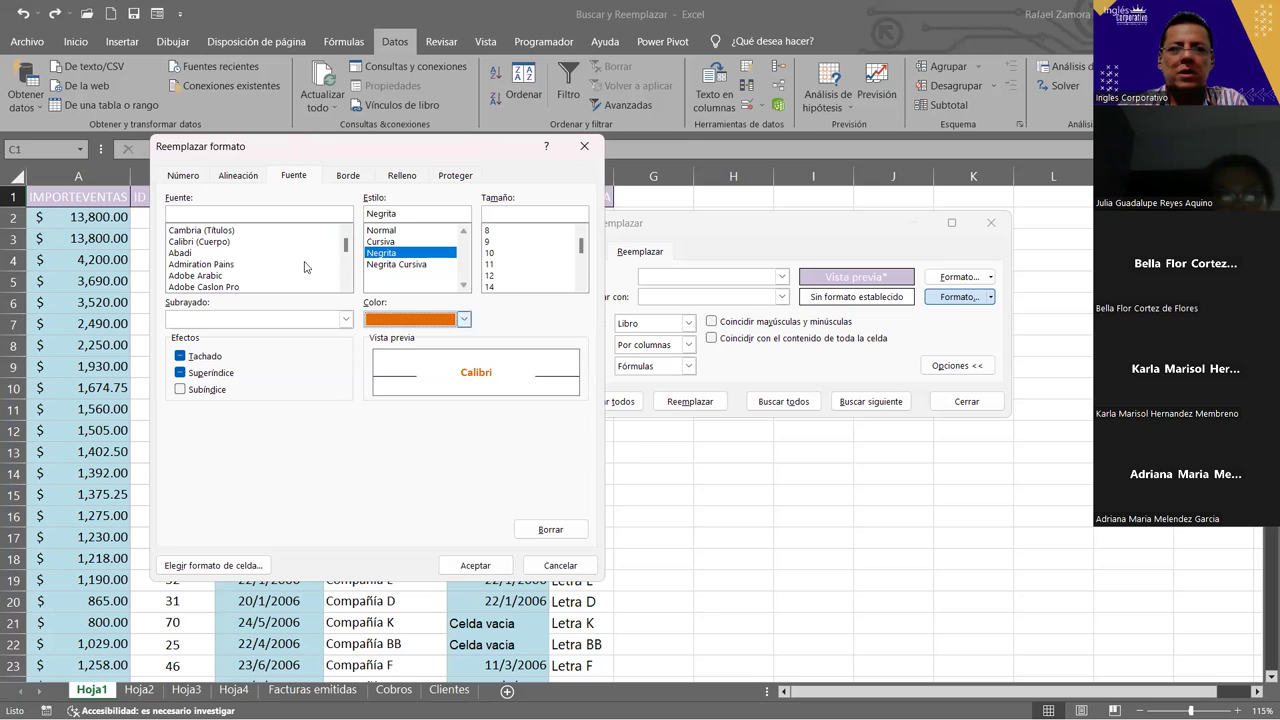
pyautogui.click(483, 566)
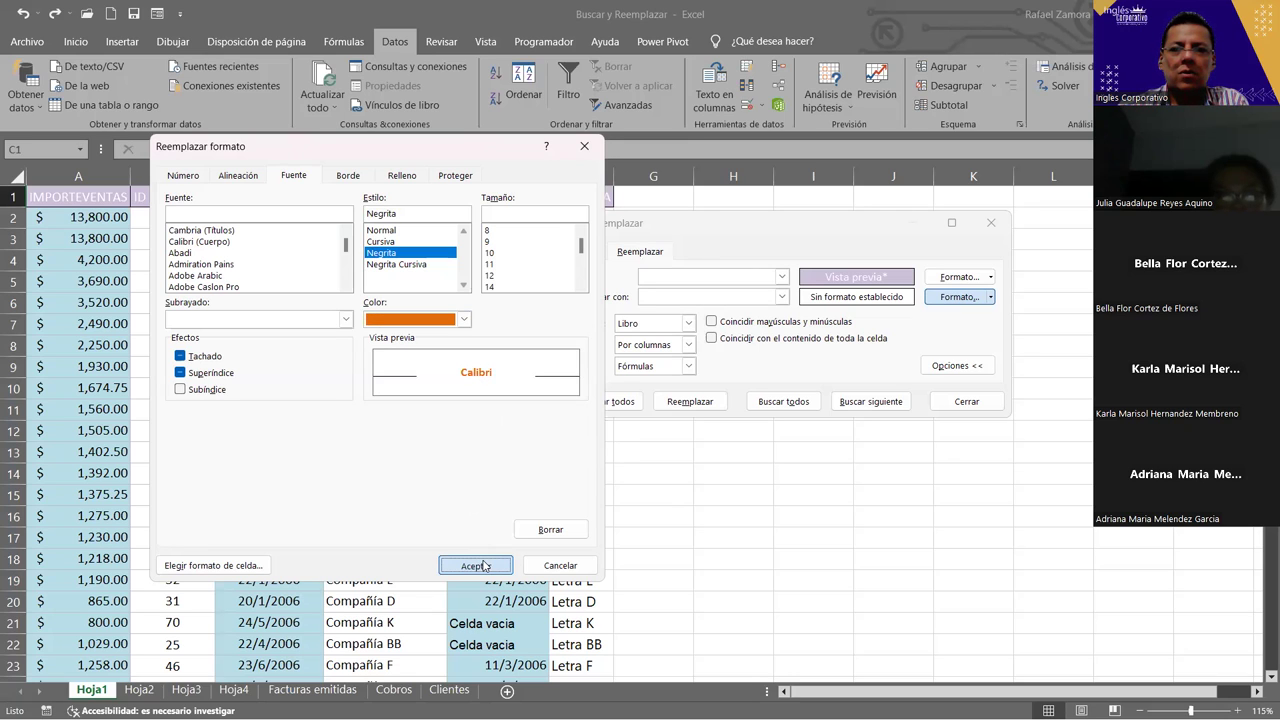
# Step: Replace the header format across the workbook and acknowledge the 17 replacements
pyautogui.click(636, 404)
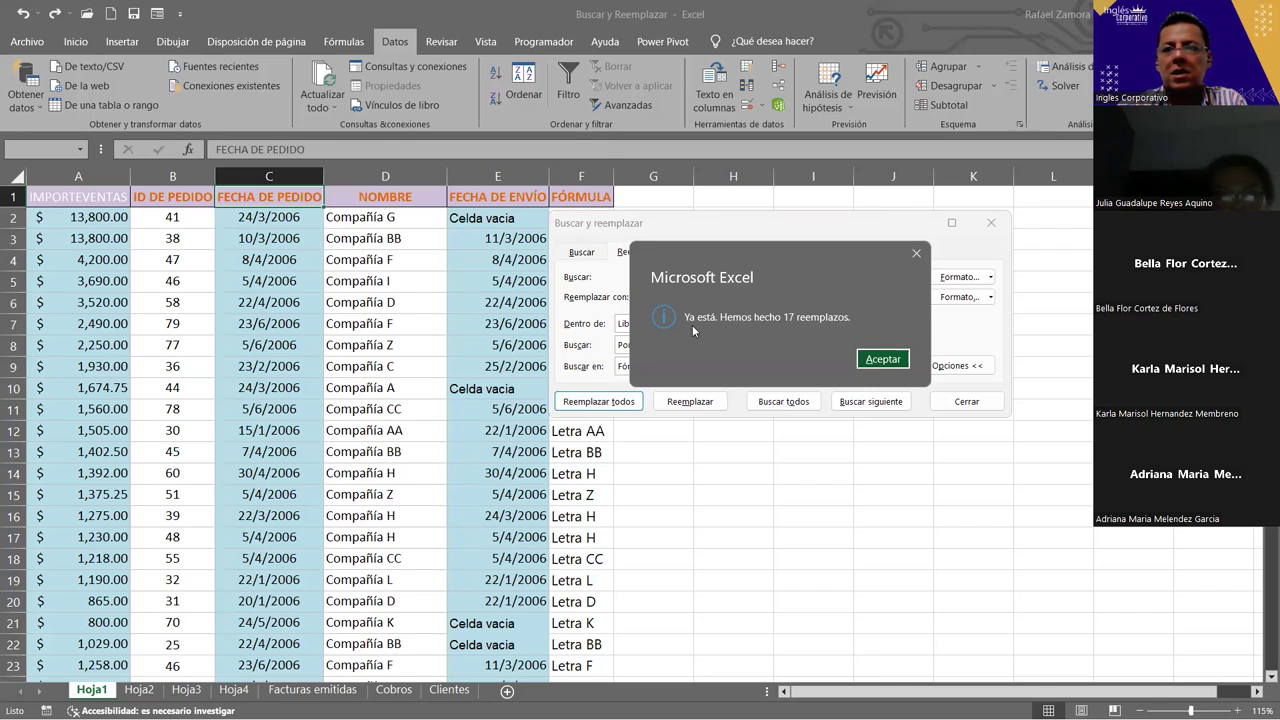
pyautogui.click(882, 360)
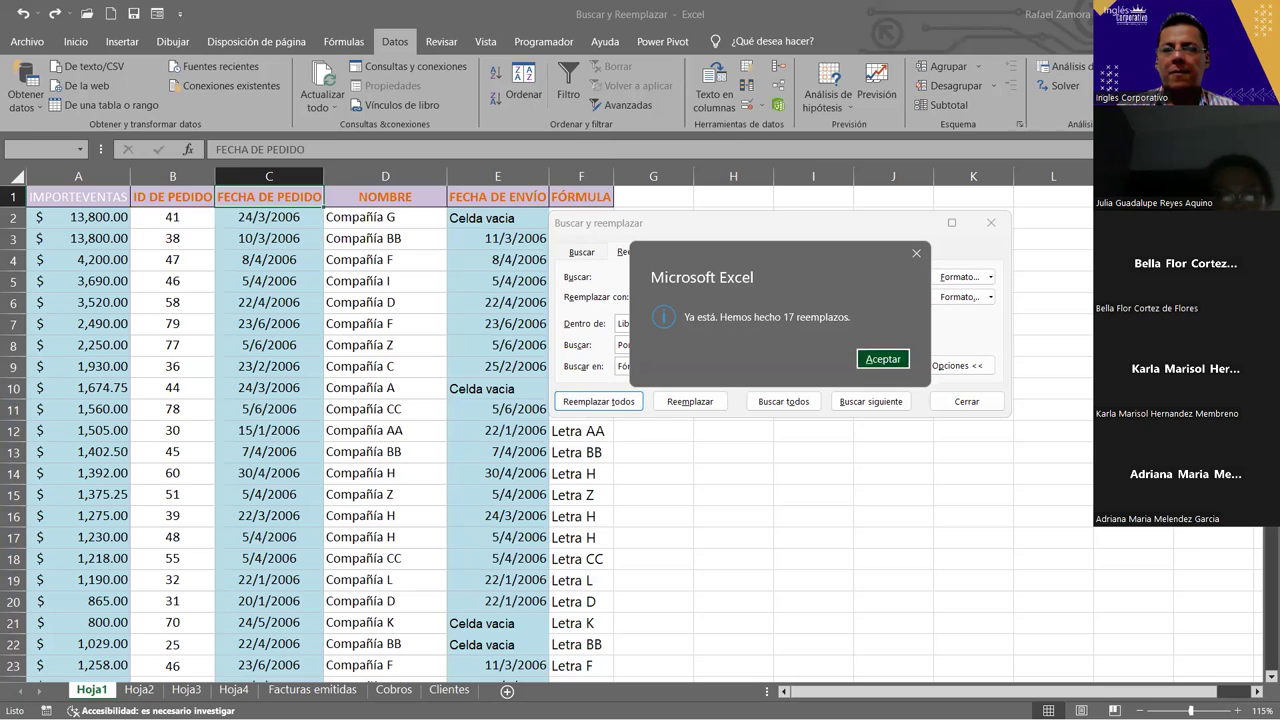
pyautogui.press('Return')
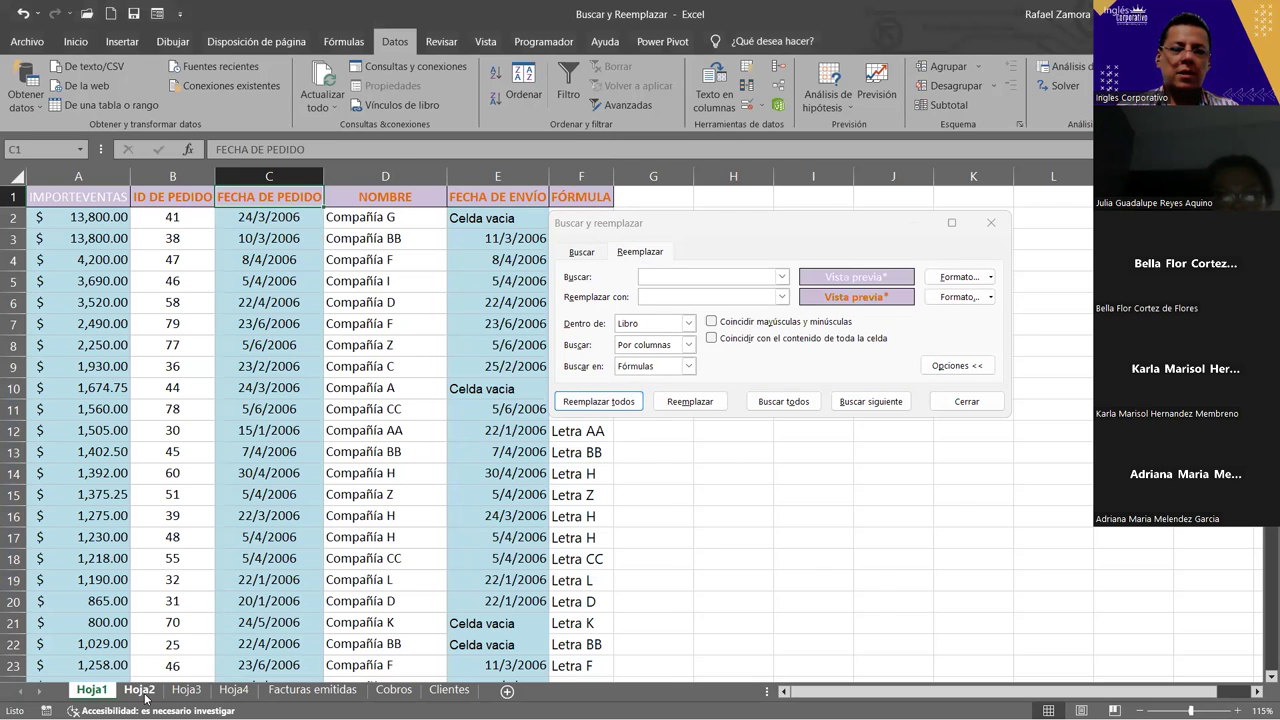
# Step: Check the replaced formatting on Hoja2, Hoja3 and Hoja4, then return to Hoja1
pyautogui.click(142, 690)
pyautogui.click(186, 690)
pyautogui.click(233, 690)
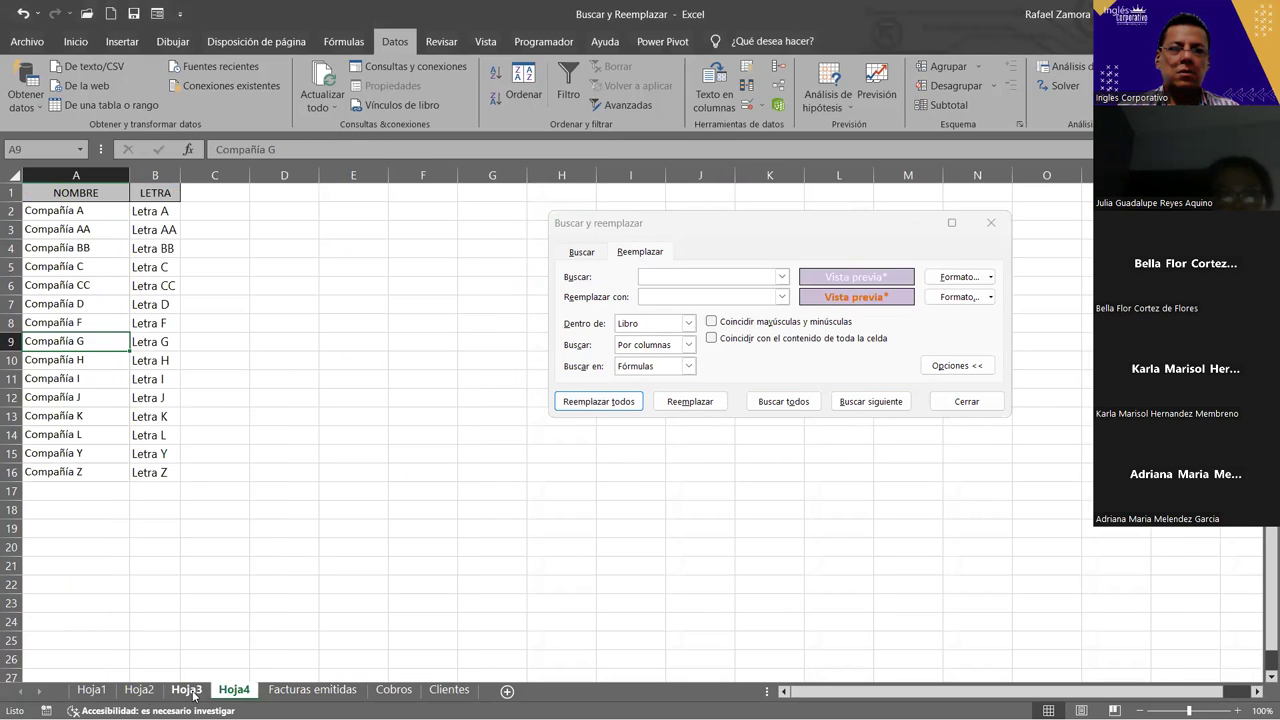
pyautogui.click(184, 690)
pyautogui.click(140, 690)
pyautogui.click(91, 690)
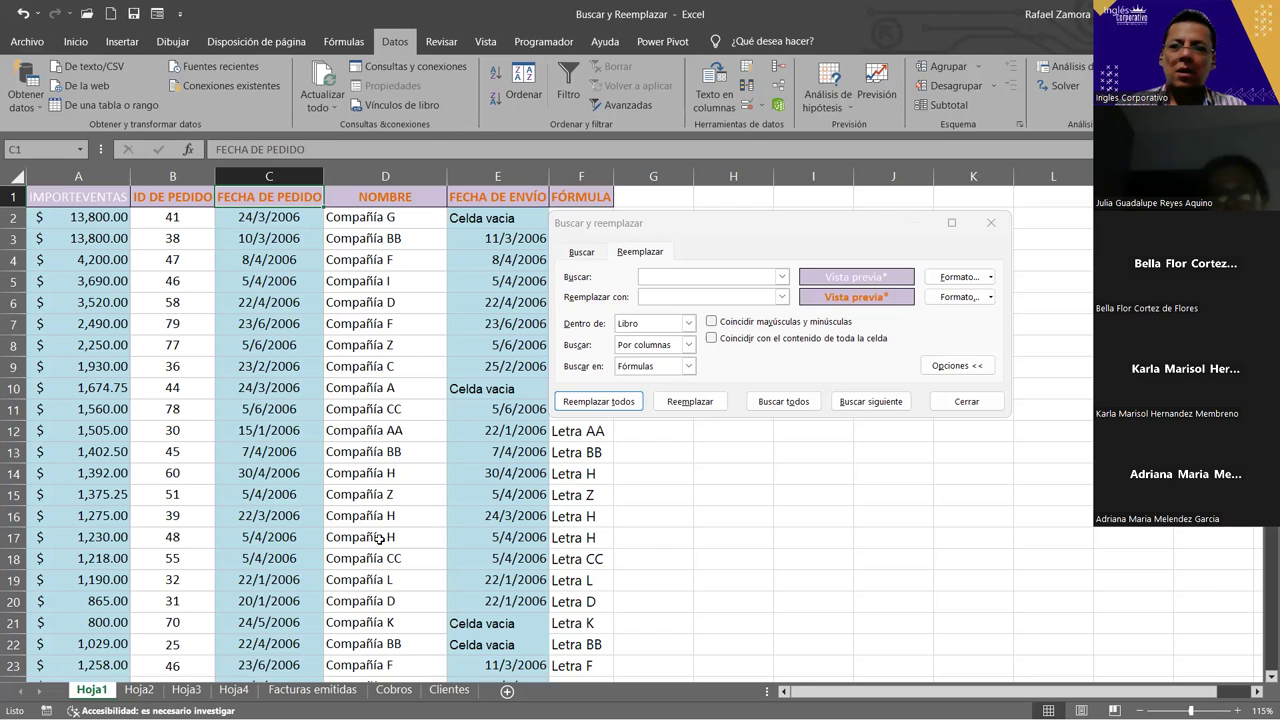
# Step: Close Find and Replace and autofit columns B and C to their headers
pyautogui.click(950, 405)
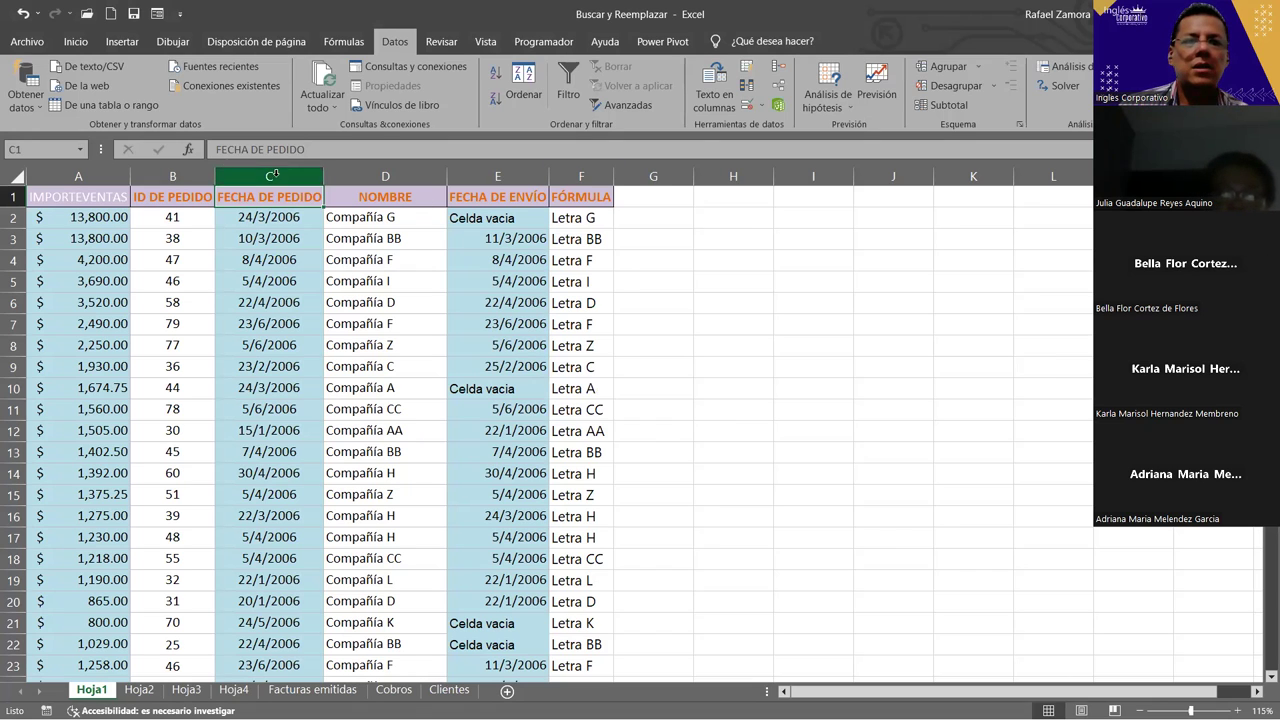
pyautogui.doubleClick(220, 179)
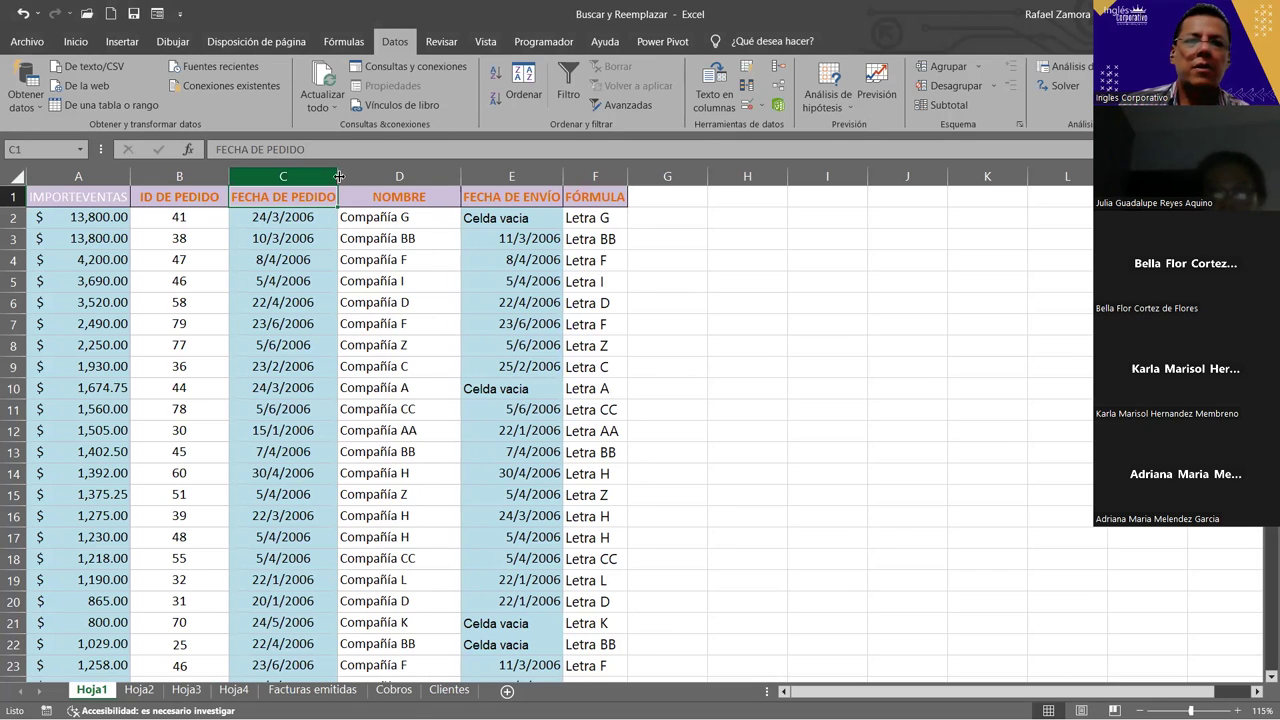
pyautogui.doubleClick(341, 176)
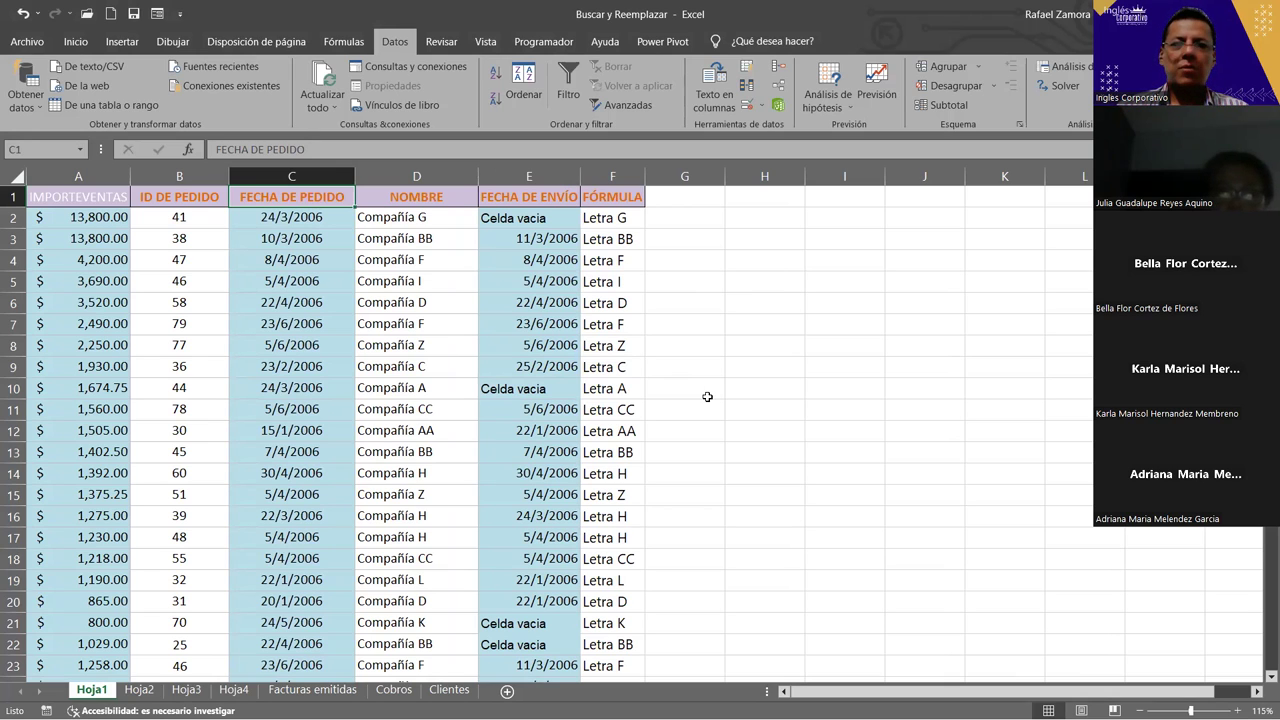
# Step: Undo the changes, restoring the original column widths and the headers' light text
pyautogui.hotkey('ctrl', 'z')
pyautogui.hotkey('ctrl', 'z')
pyautogui.hotkey('ctrl', 'z')
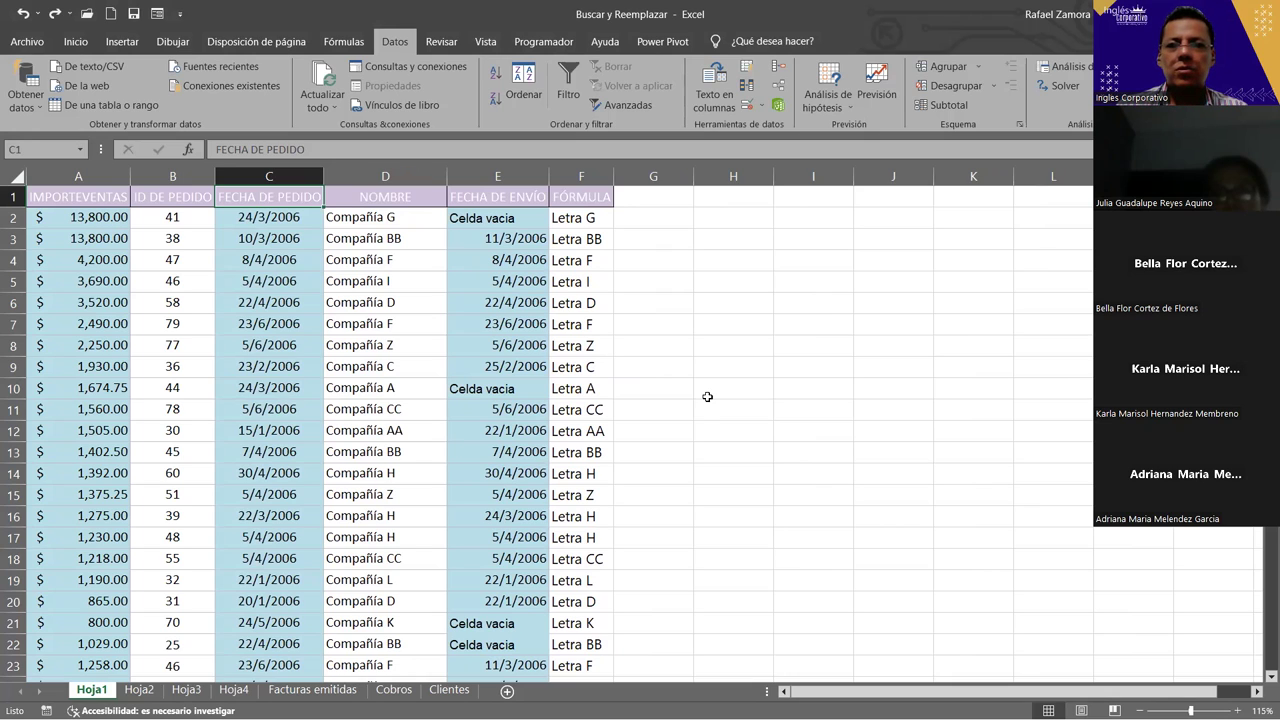
pyautogui.click(707, 397)
pyautogui.click(86, 41)
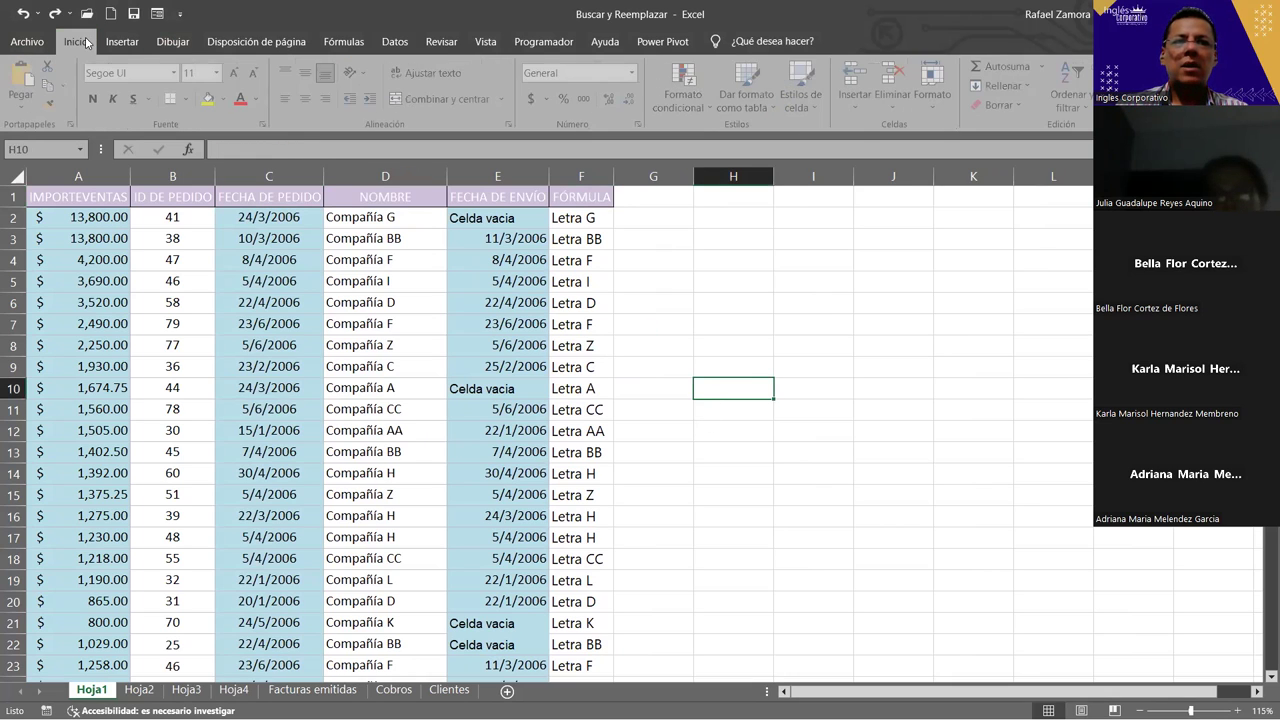
pyautogui.click(444, 203)
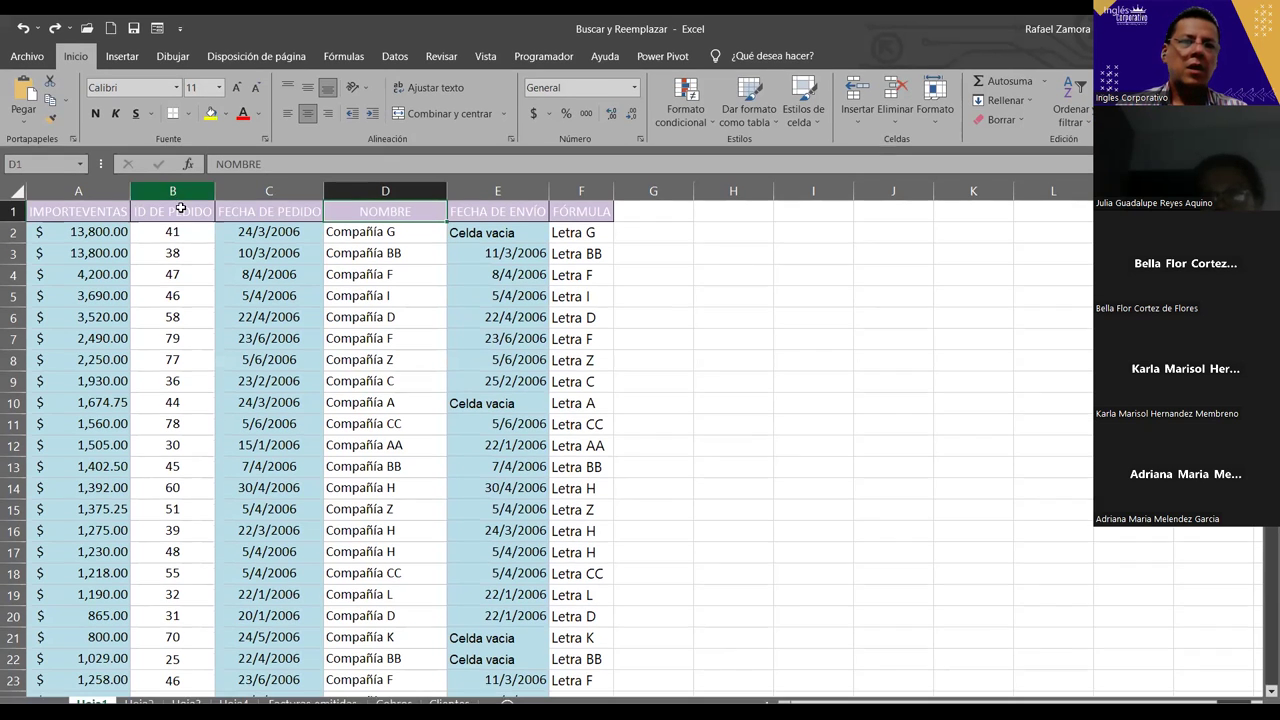
pyautogui.click(180, 195)
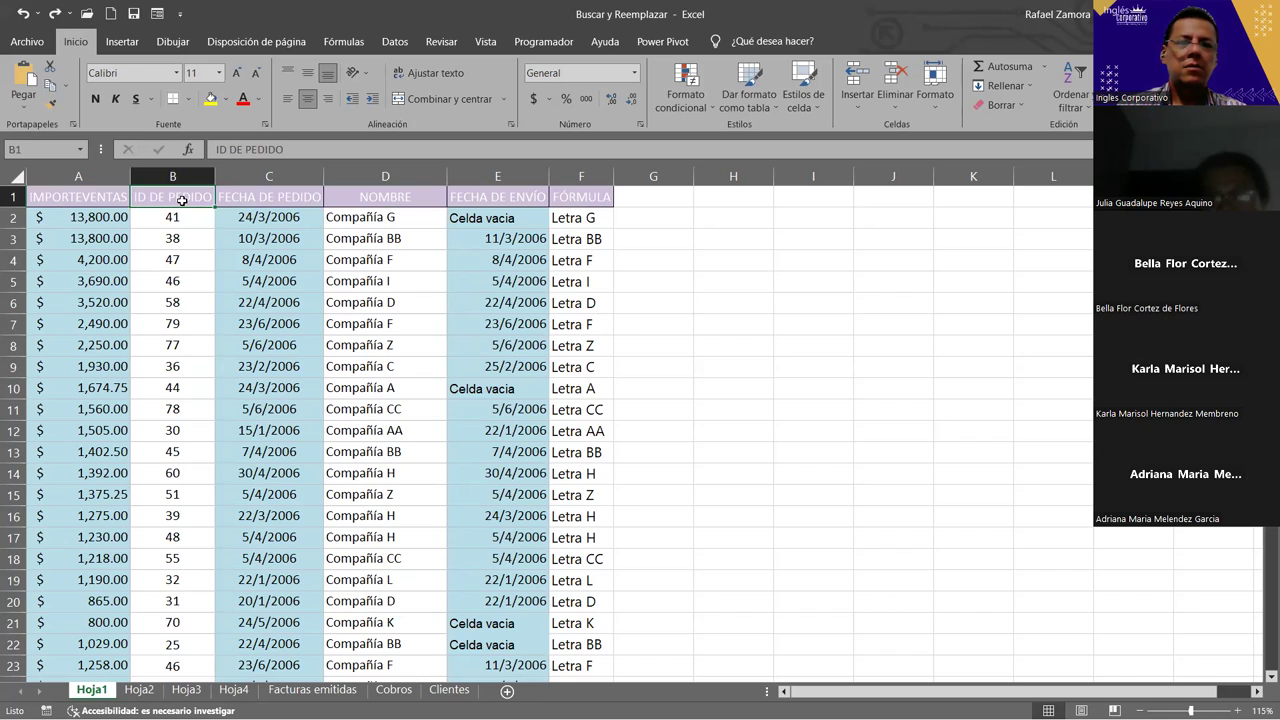
pyautogui.click(366, 178)
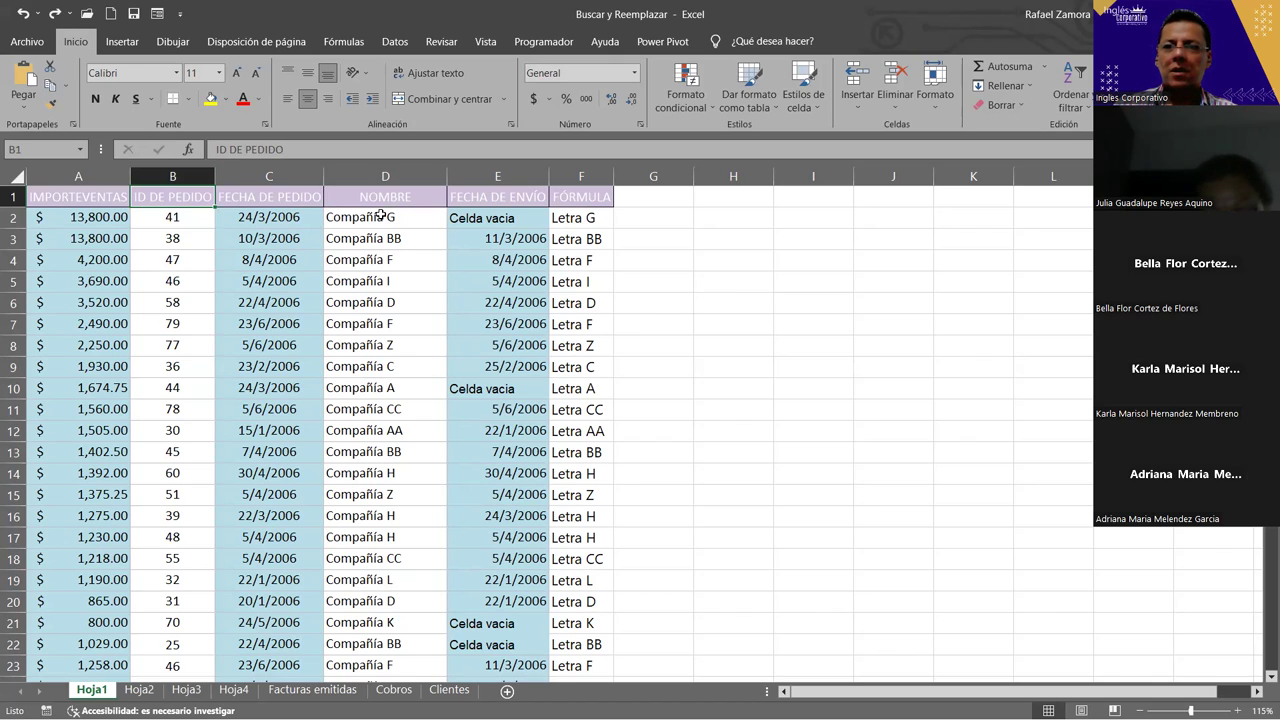
pyautogui.click(306, 200)
pyautogui.click(360, 200)
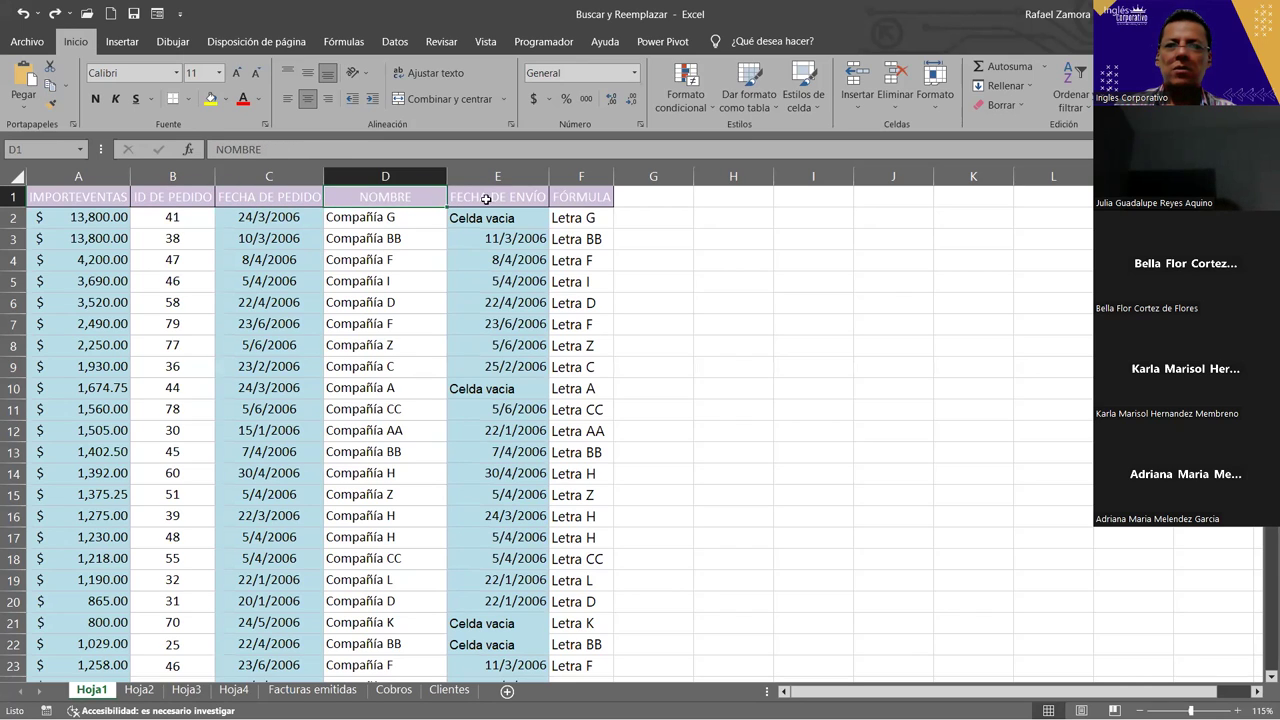
pyautogui.click(486, 199)
pyautogui.click(600, 198)
pyautogui.click(476, 192)
pyautogui.click(407, 197)
pyautogui.click(305, 197)
pyautogui.click(197, 196)
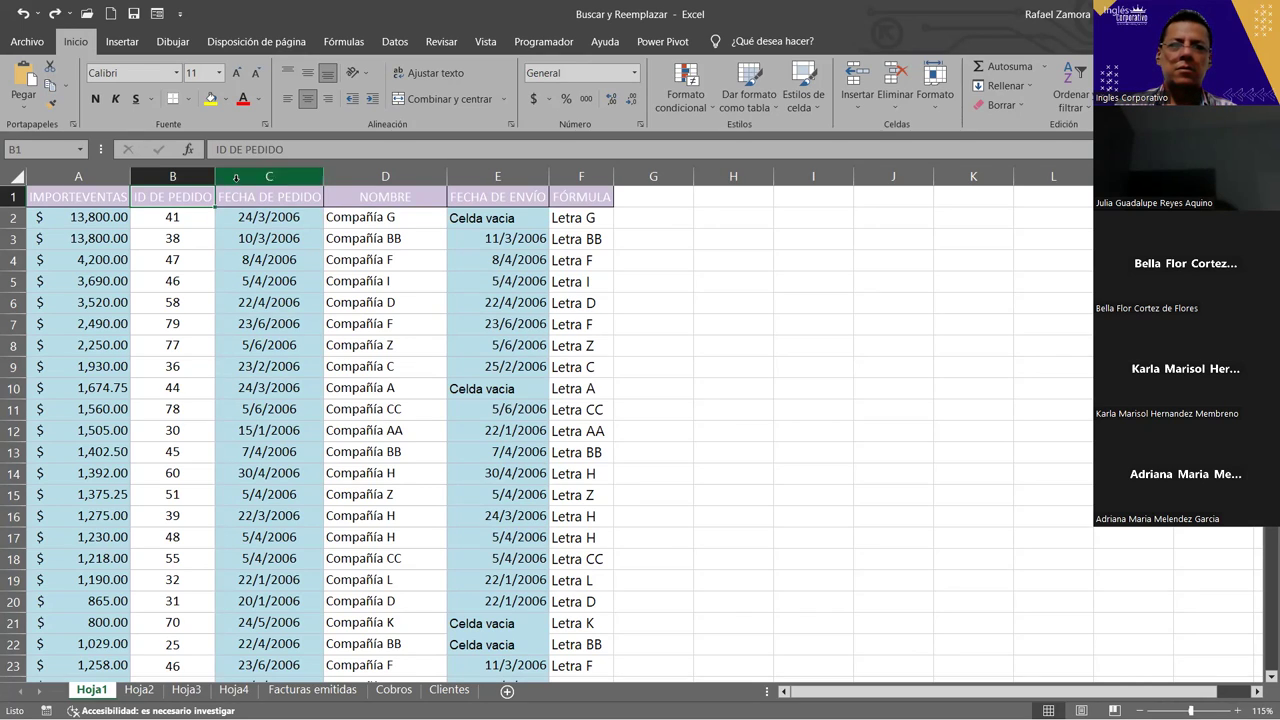
pyautogui.click(260, 200)
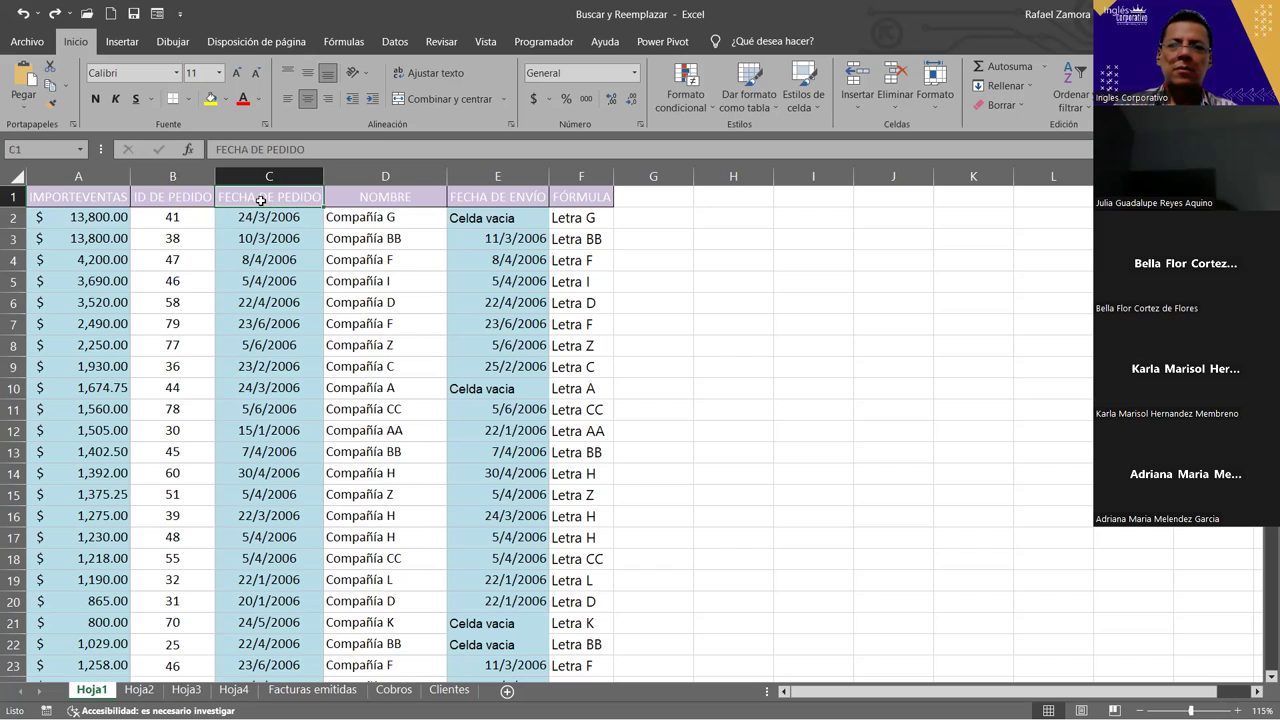
pyautogui.click(183, 203)
pyautogui.click(272, 198)
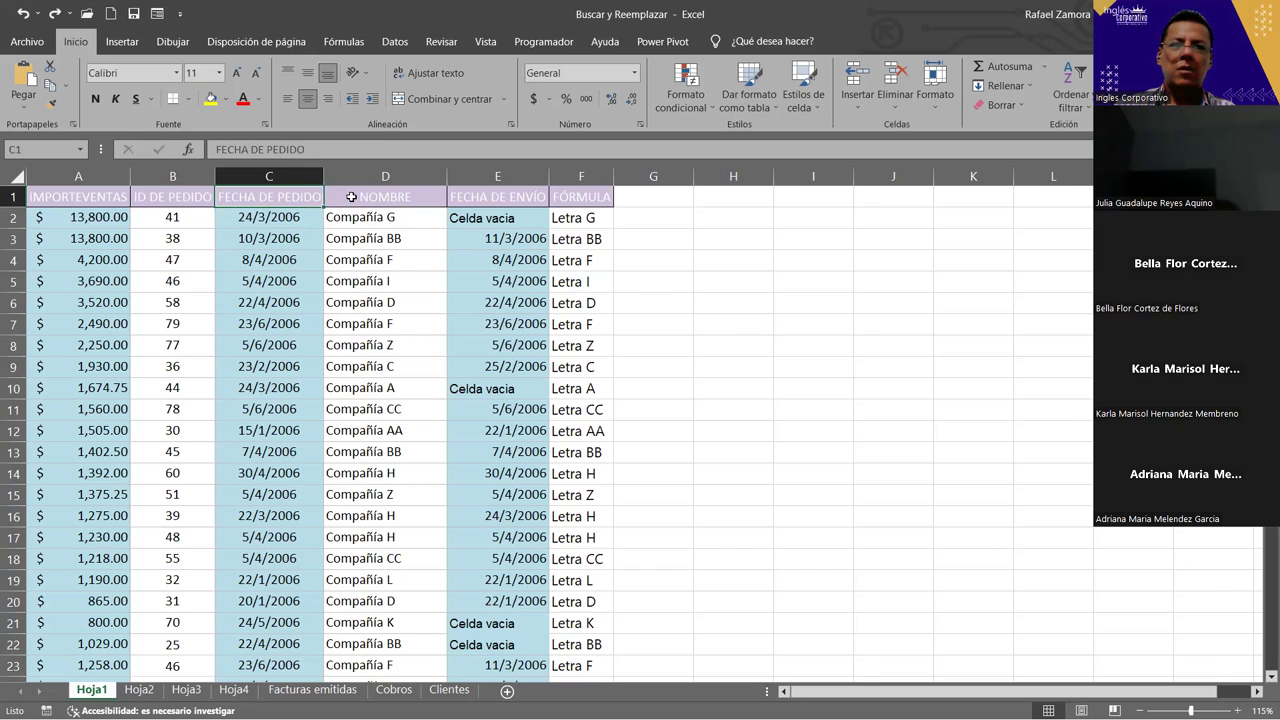
pyautogui.click(352, 197)
pyautogui.click(515, 197)
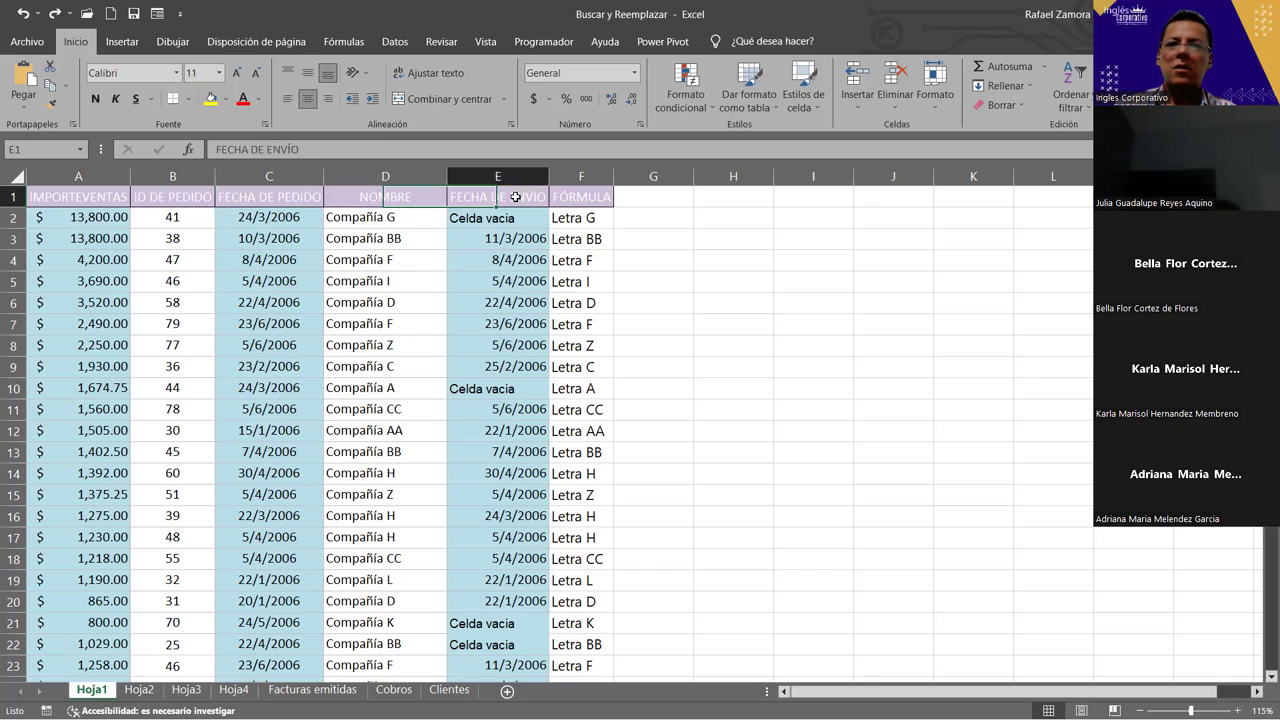
pyautogui.click(98, 198)
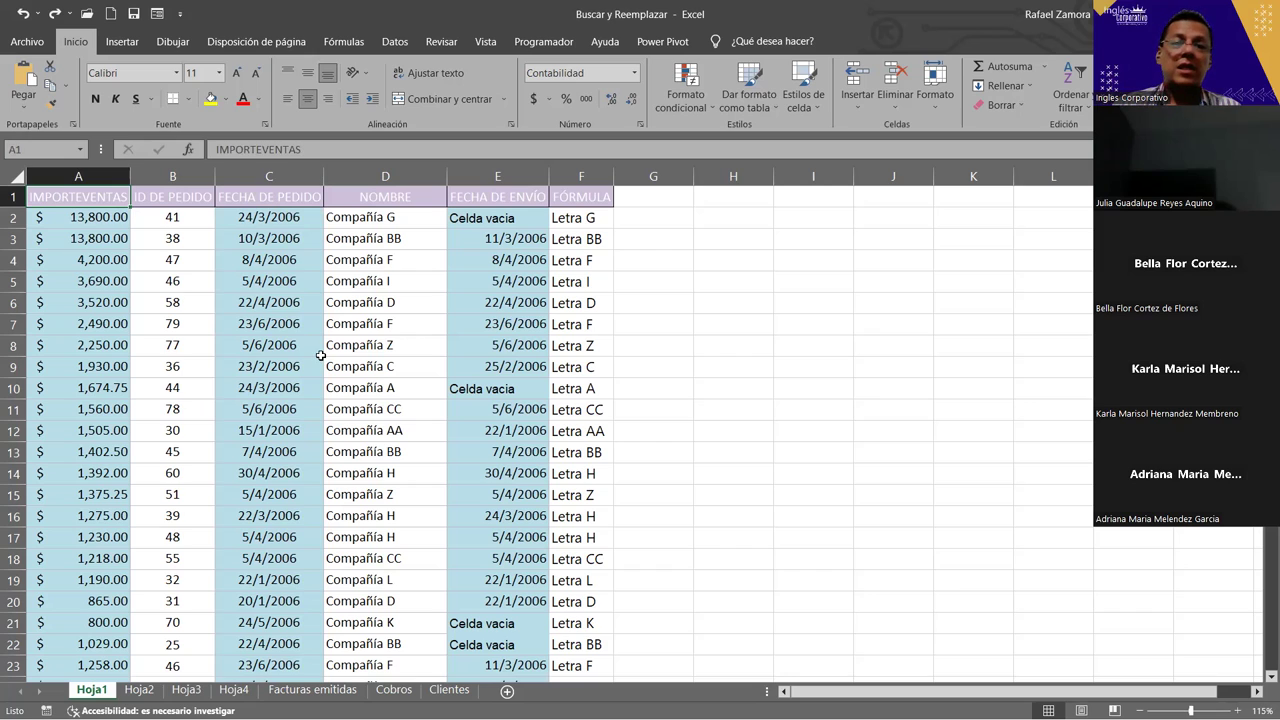
pyautogui.click(275, 198)
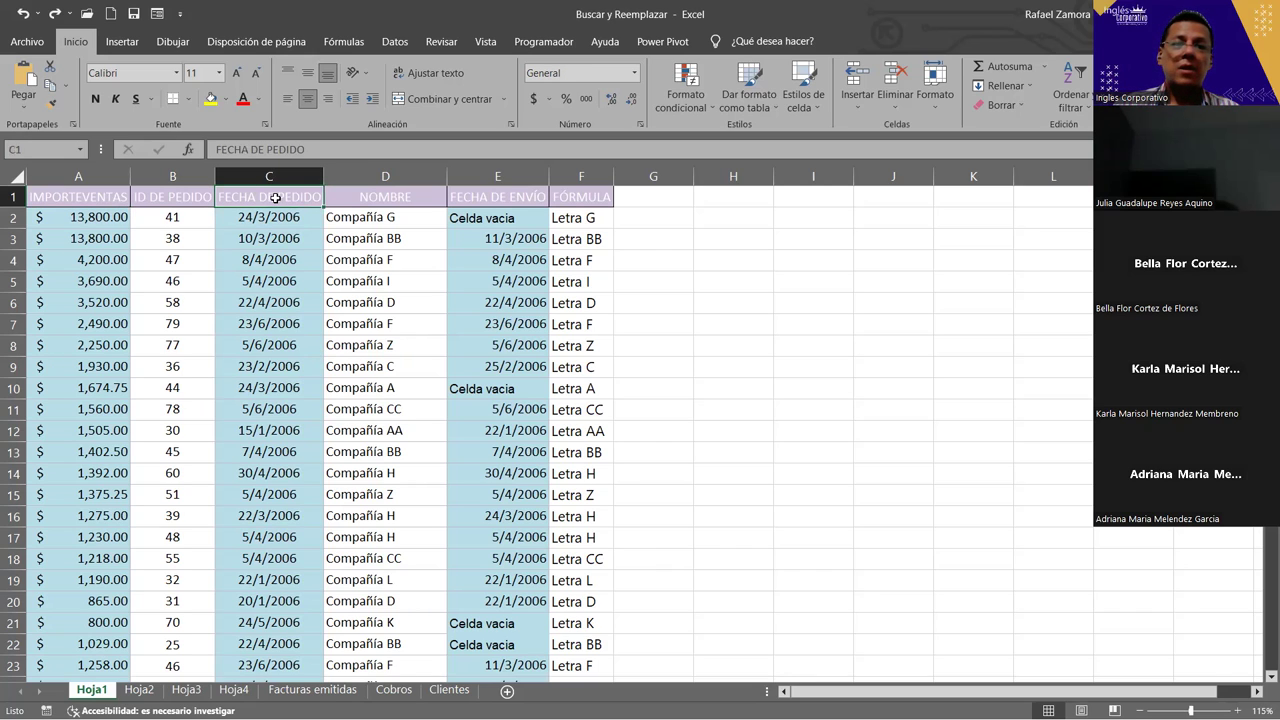
pyautogui.moveTo(176, 198); pyautogui.dragTo(578, 200)
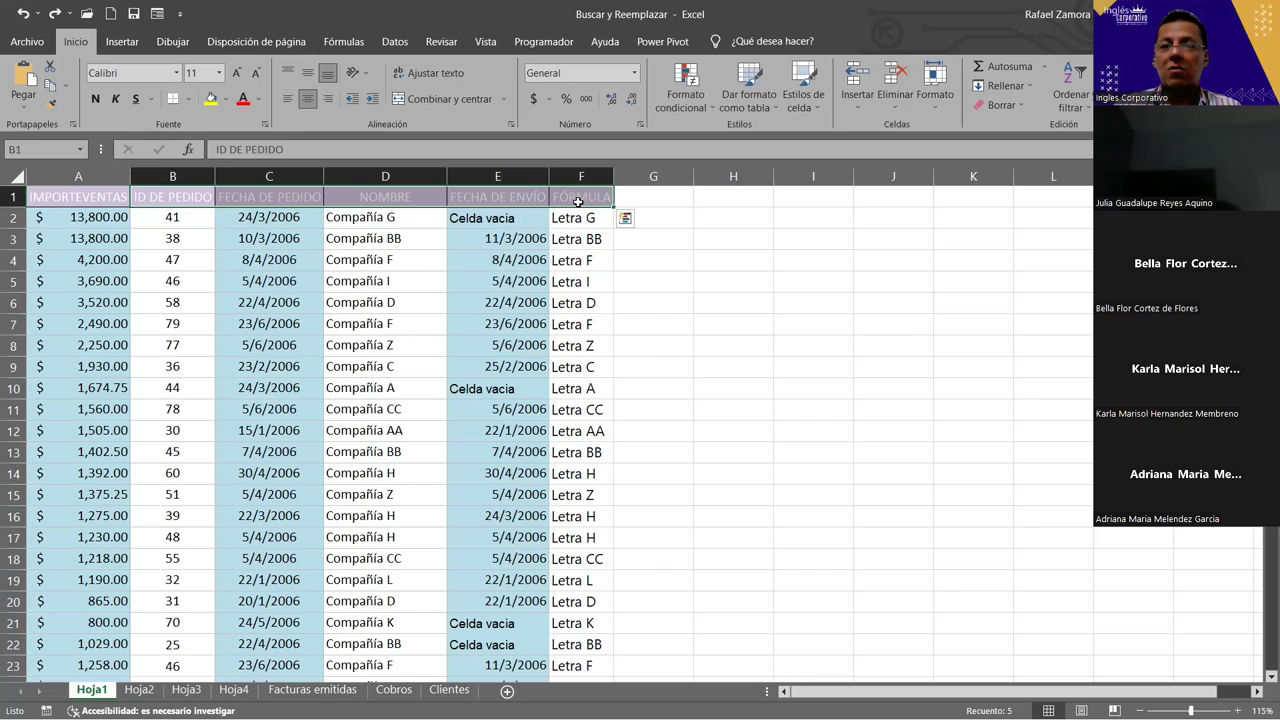
pyautogui.click(455, 302)
pyautogui.click(430, 298)
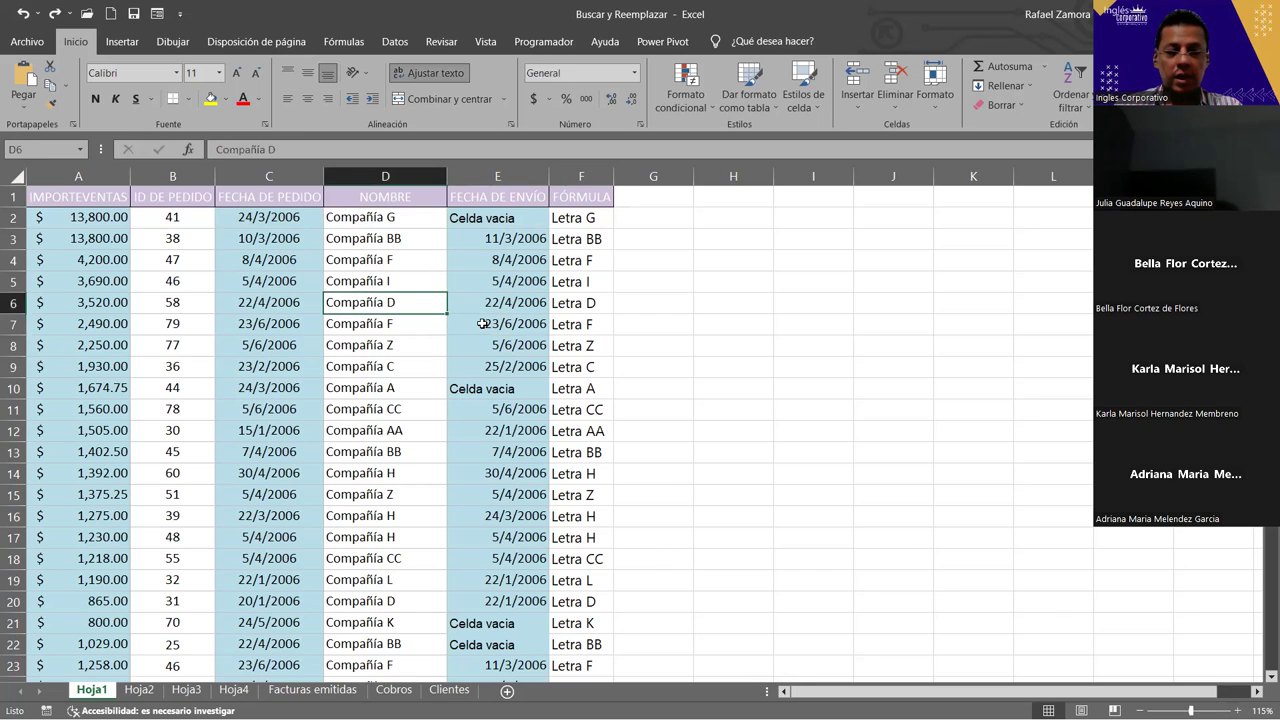
pyautogui.hotkey('ctrl', 'b')
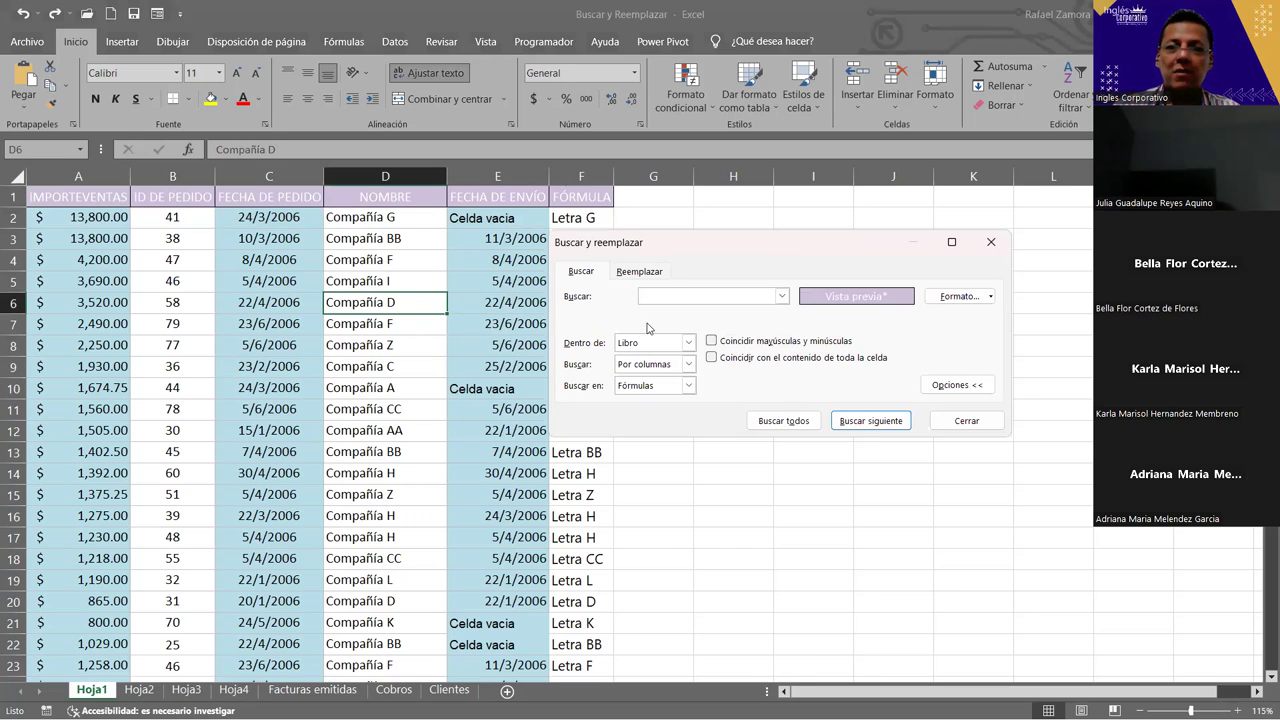
pyautogui.click(674, 344)
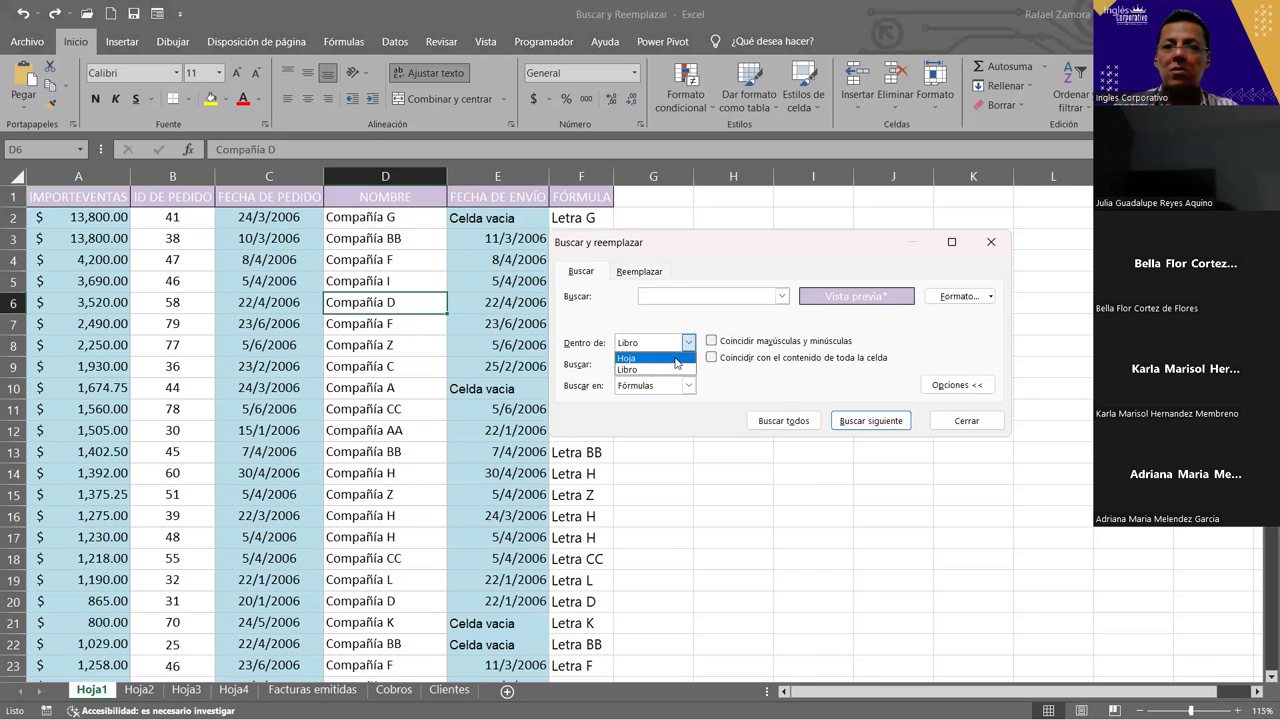
pyautogui.click(676, 358)
pyautogui.click(788, 421)
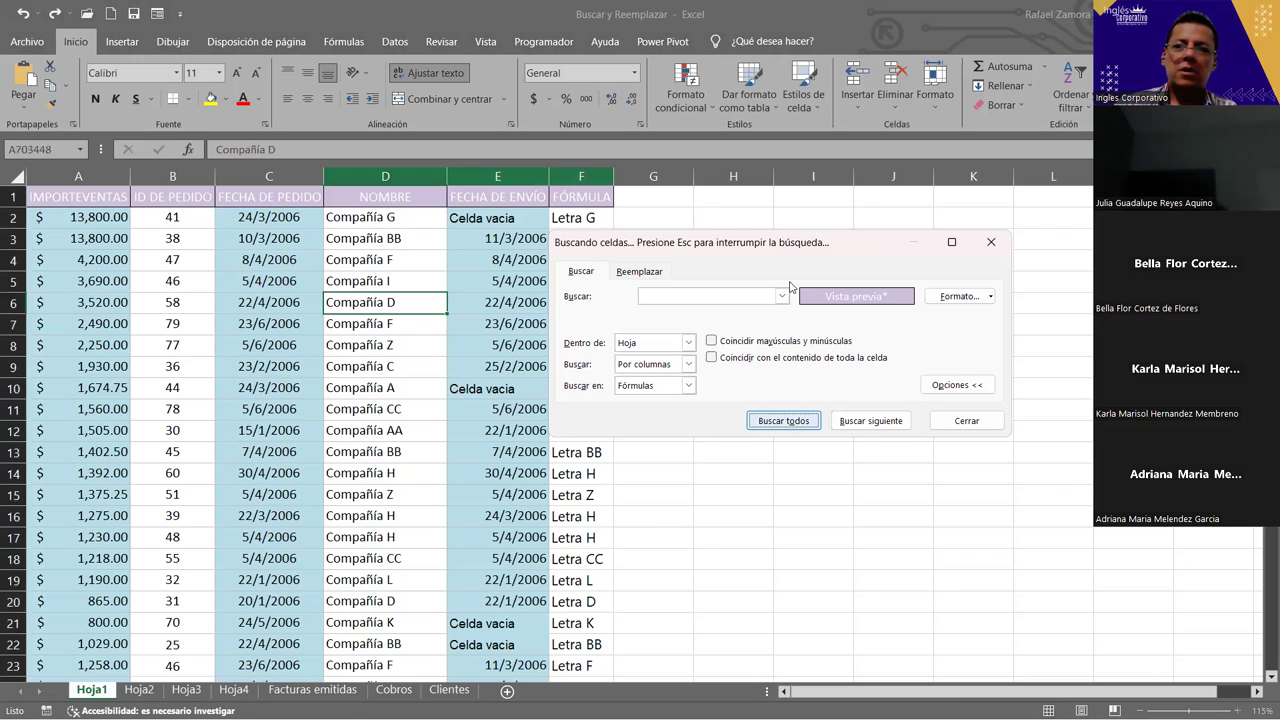
pyautogui.click(638, 272)
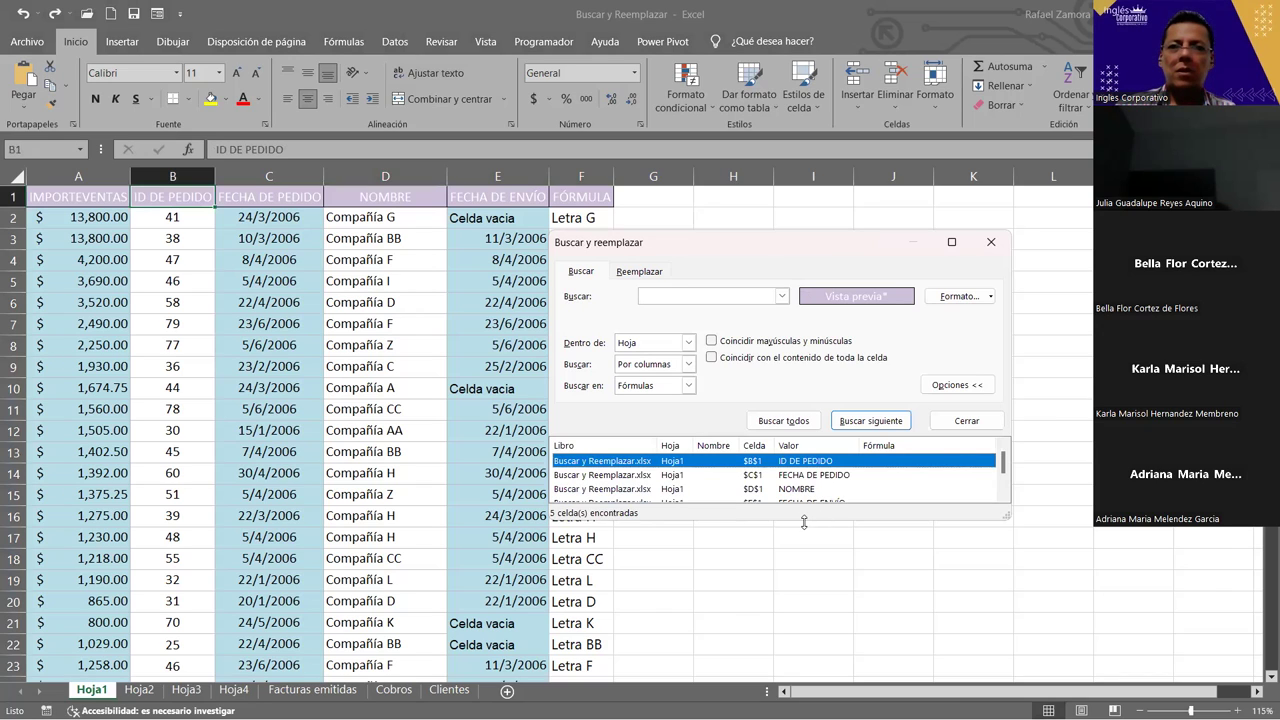
pyautogui.moveTo(804, 521); pyautogui.dragTo(775, 576)
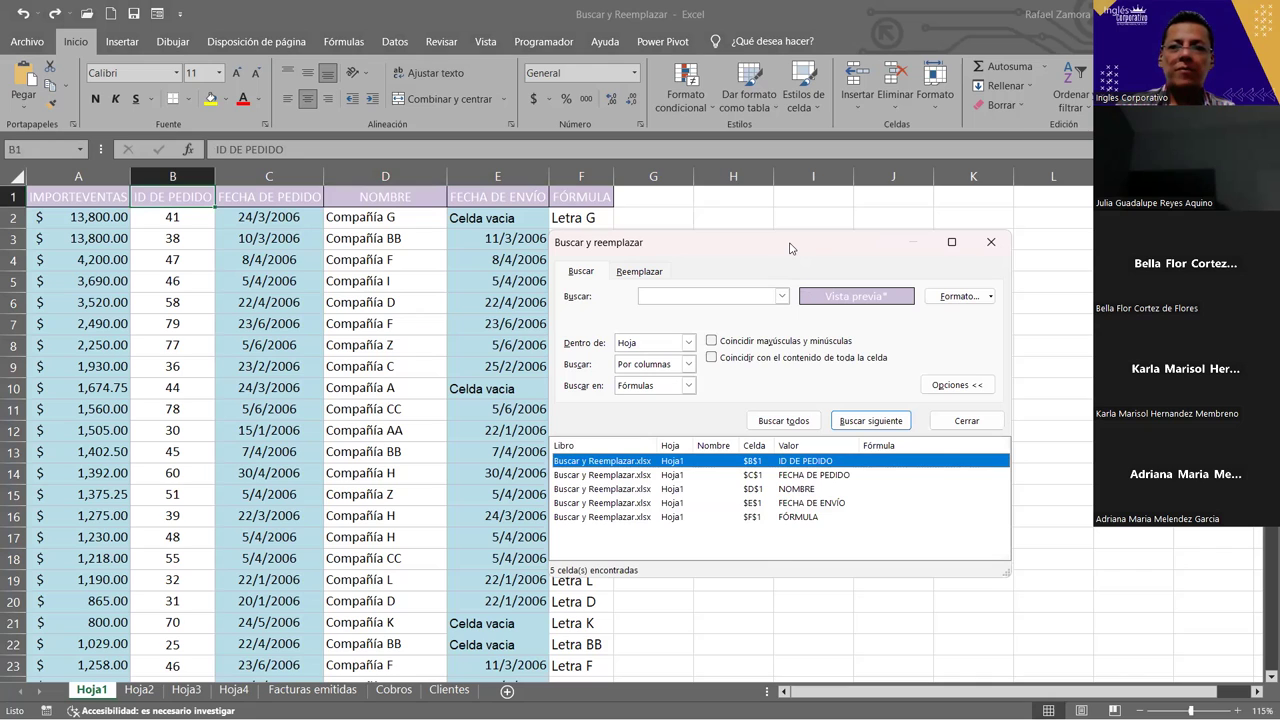
pyautogui.moveTo(790, 247); pyautogui.dragTo(792, 156)
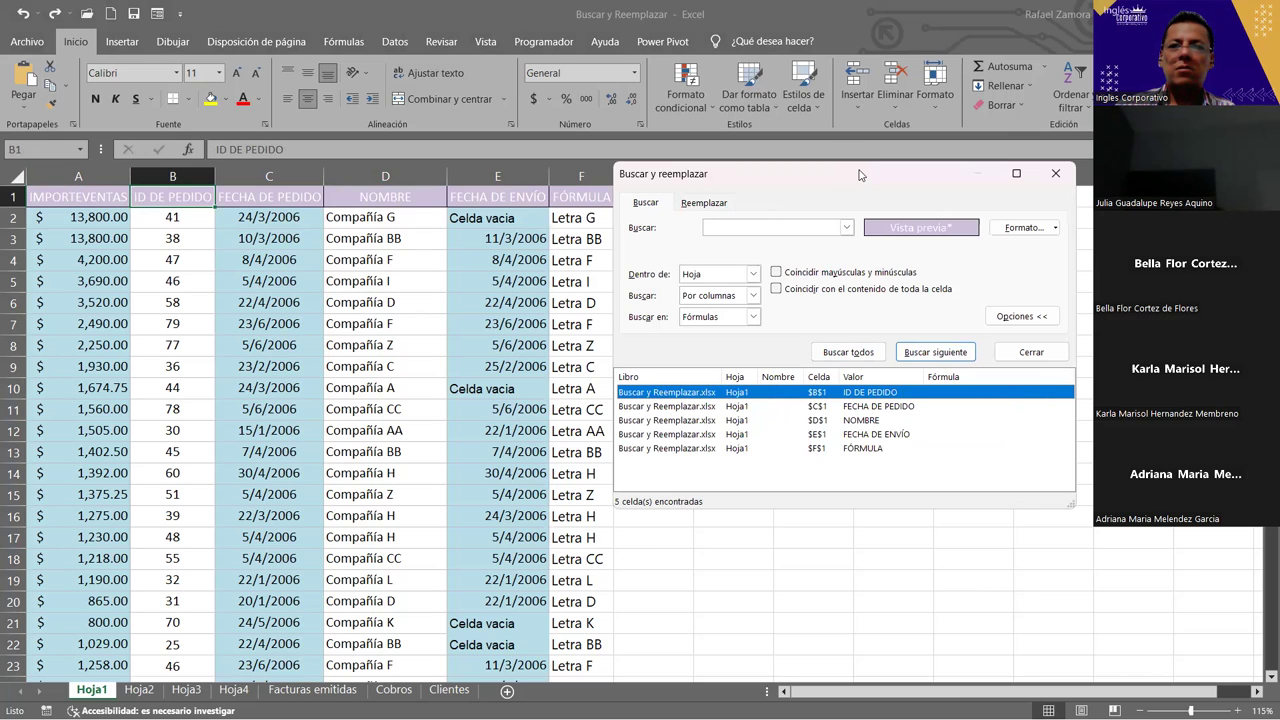
pyautogui.moveTo(859, 175); pyautogui.dragTo(705, 165)
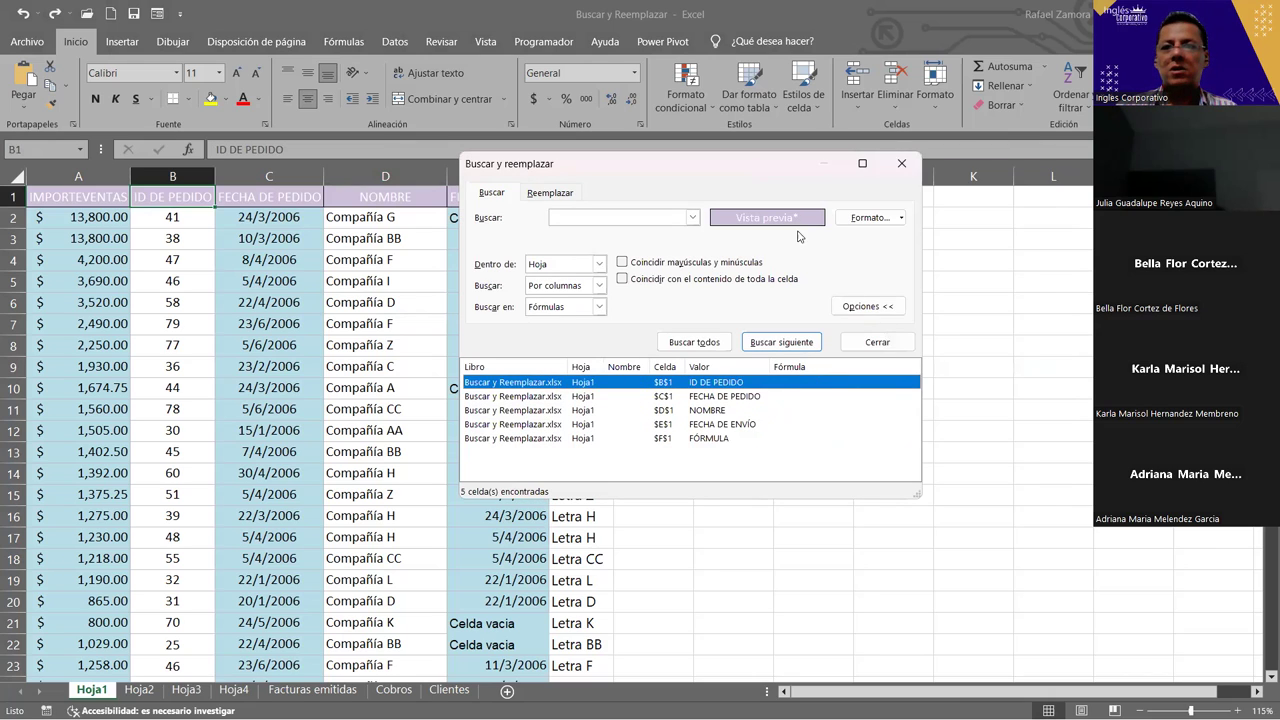
pyautogui.click(876, 342)
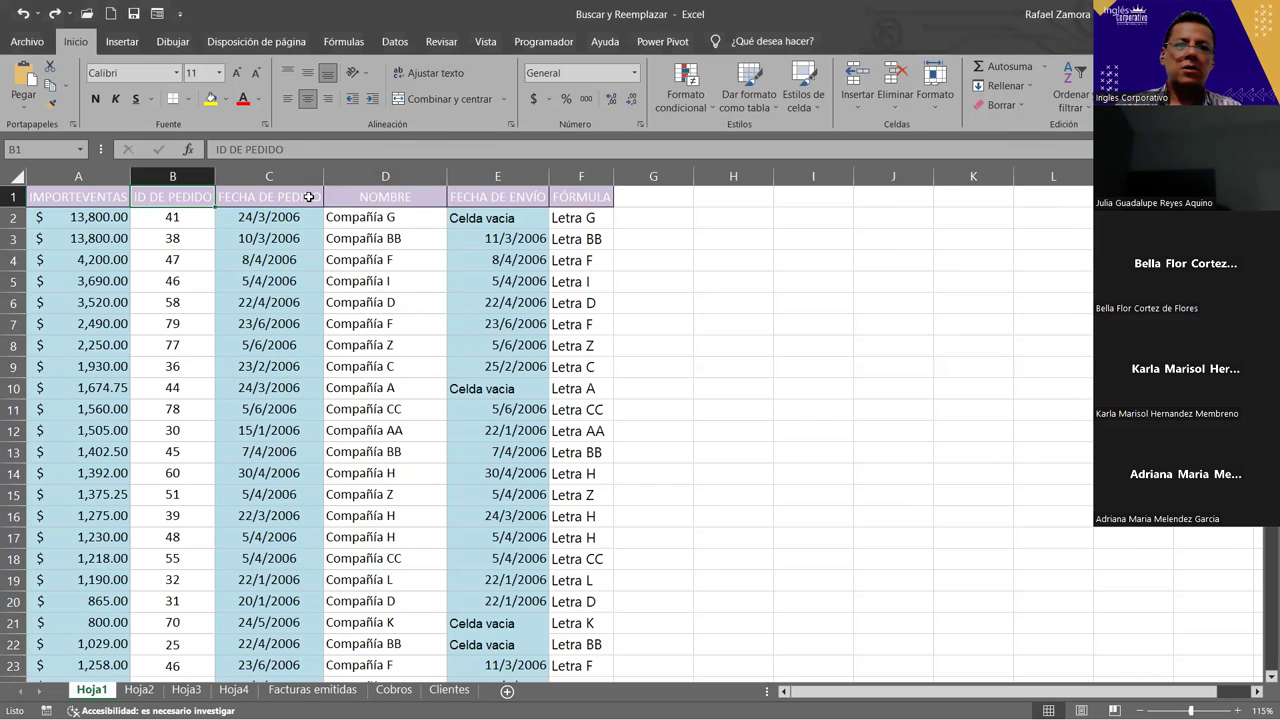
pyautogui.click(300, 197)
pyautogui.click(385, 197)
pyautogui.click(526, 197)
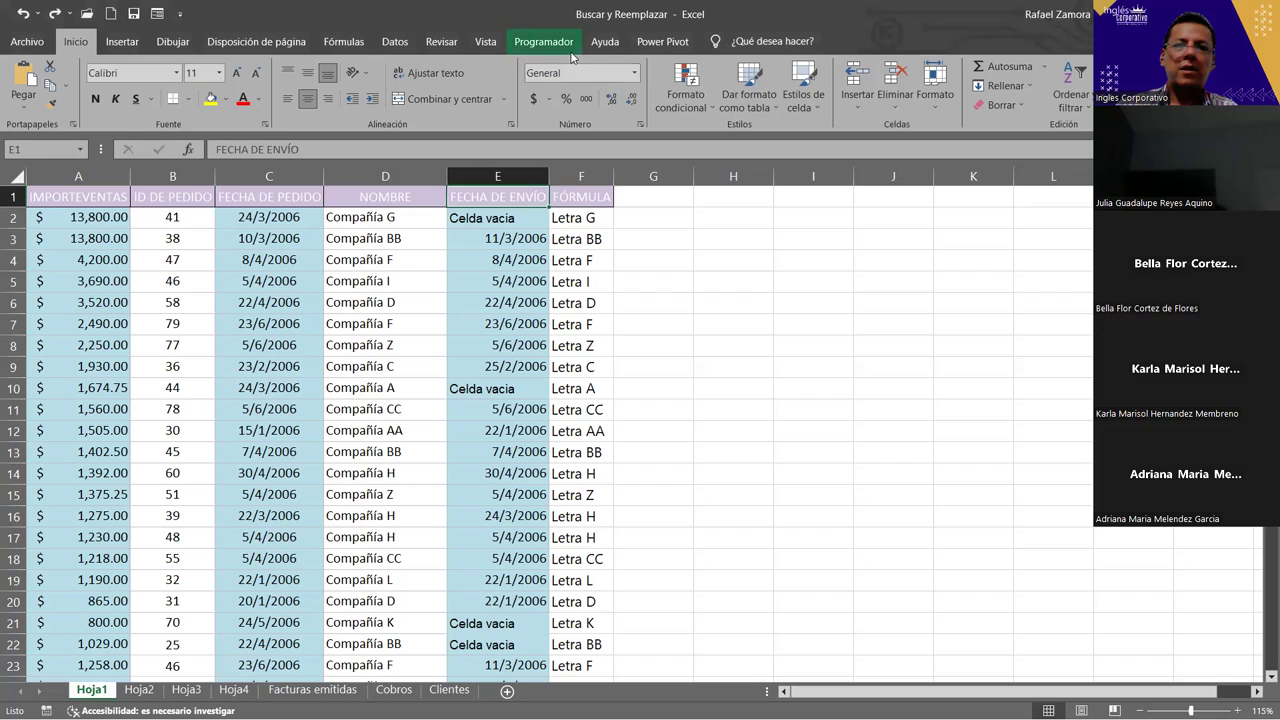
pyautogui.click(88, 195)
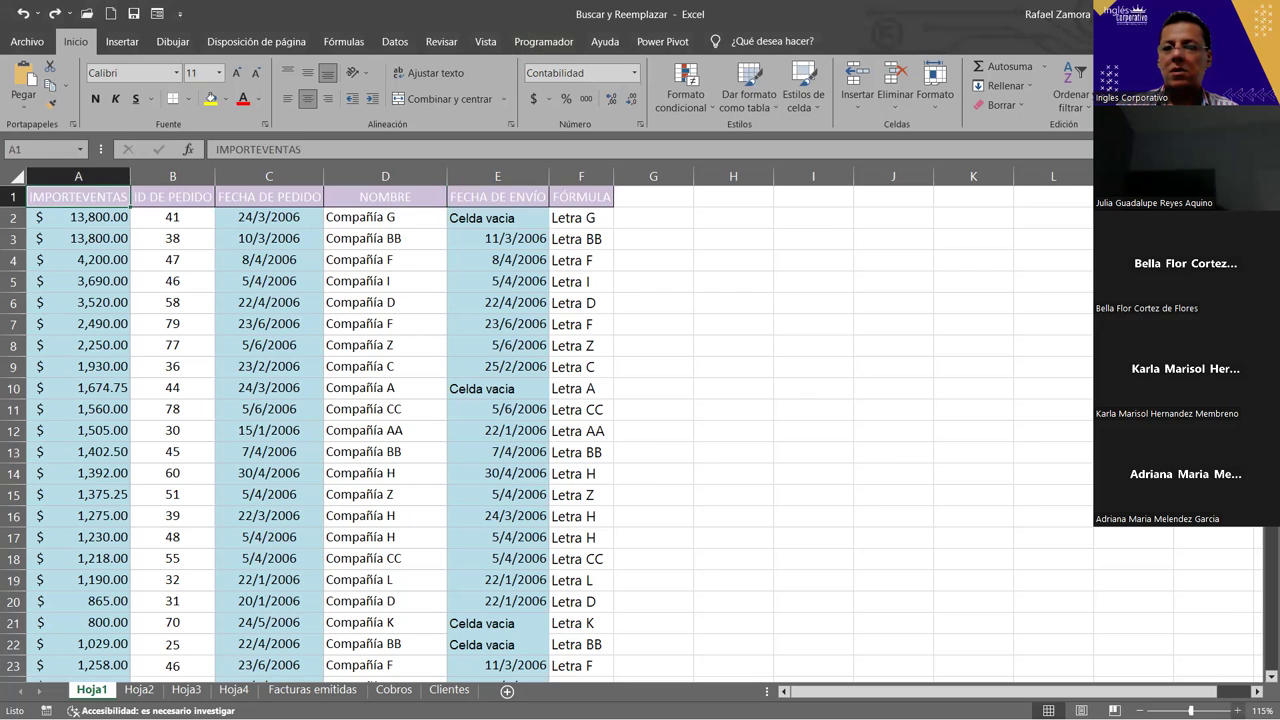